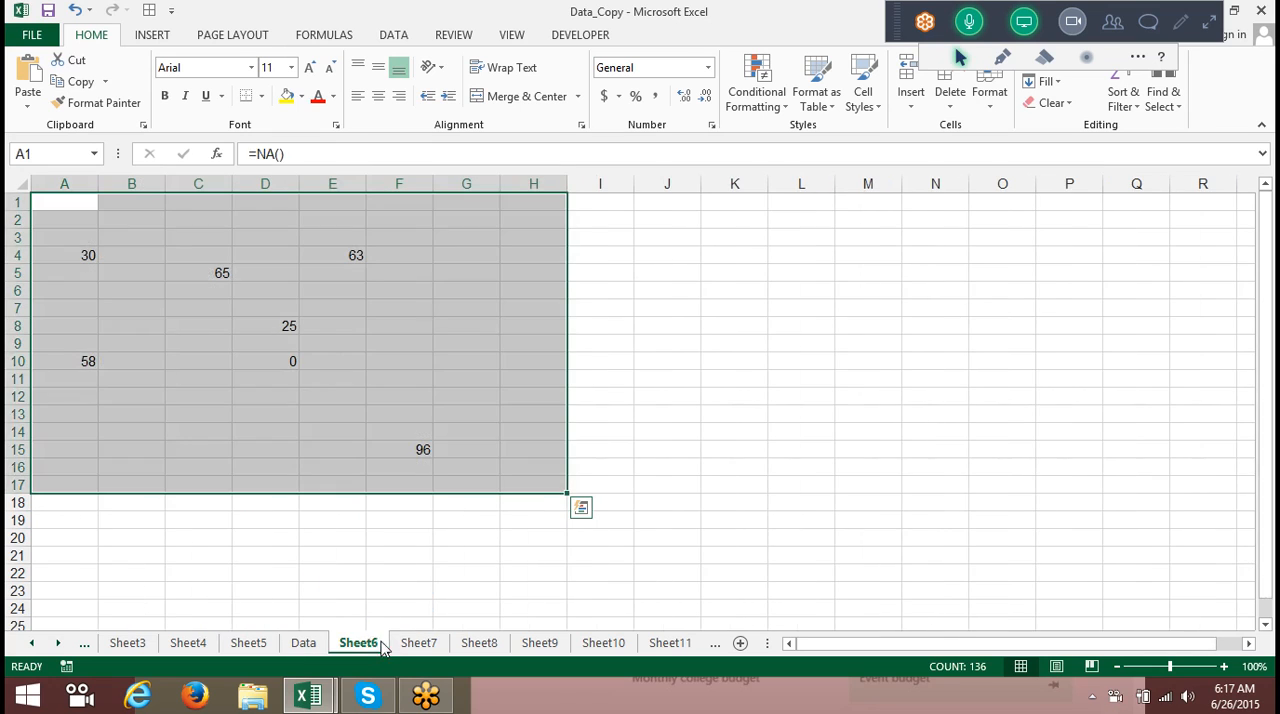
Clear the contents of the selected range A1:H17.
key(Delete)
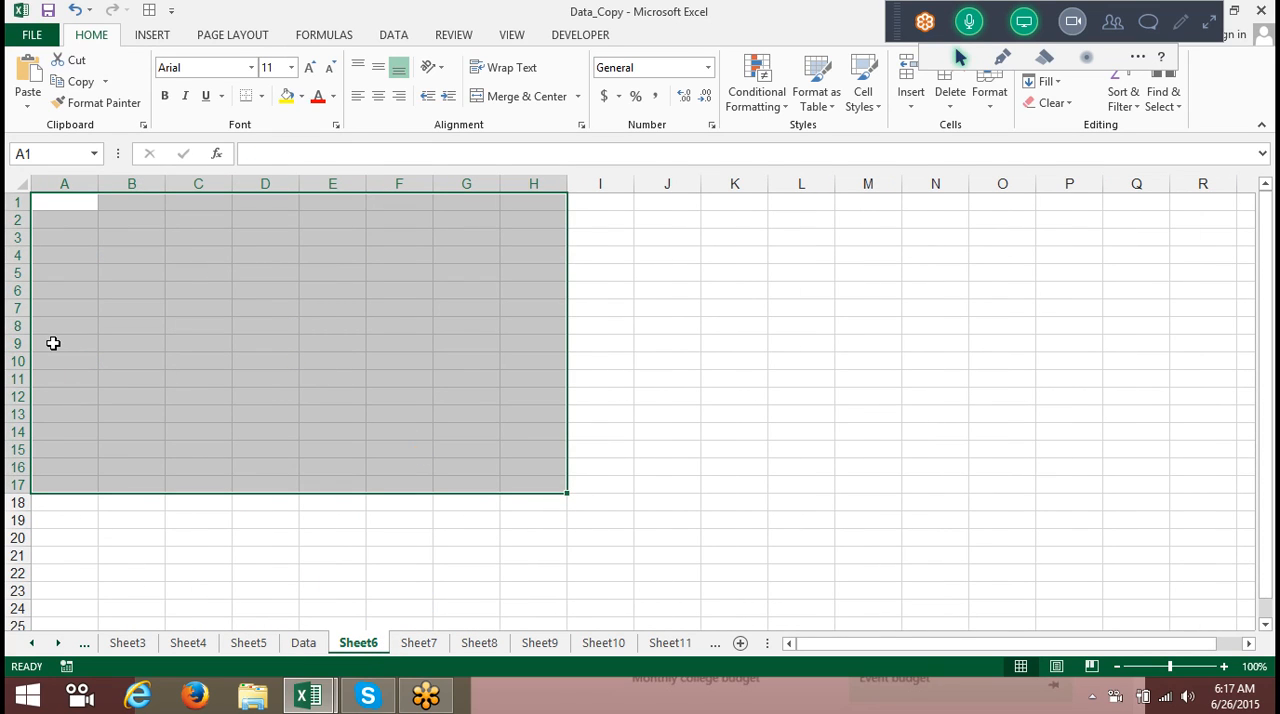
click(896, 8)
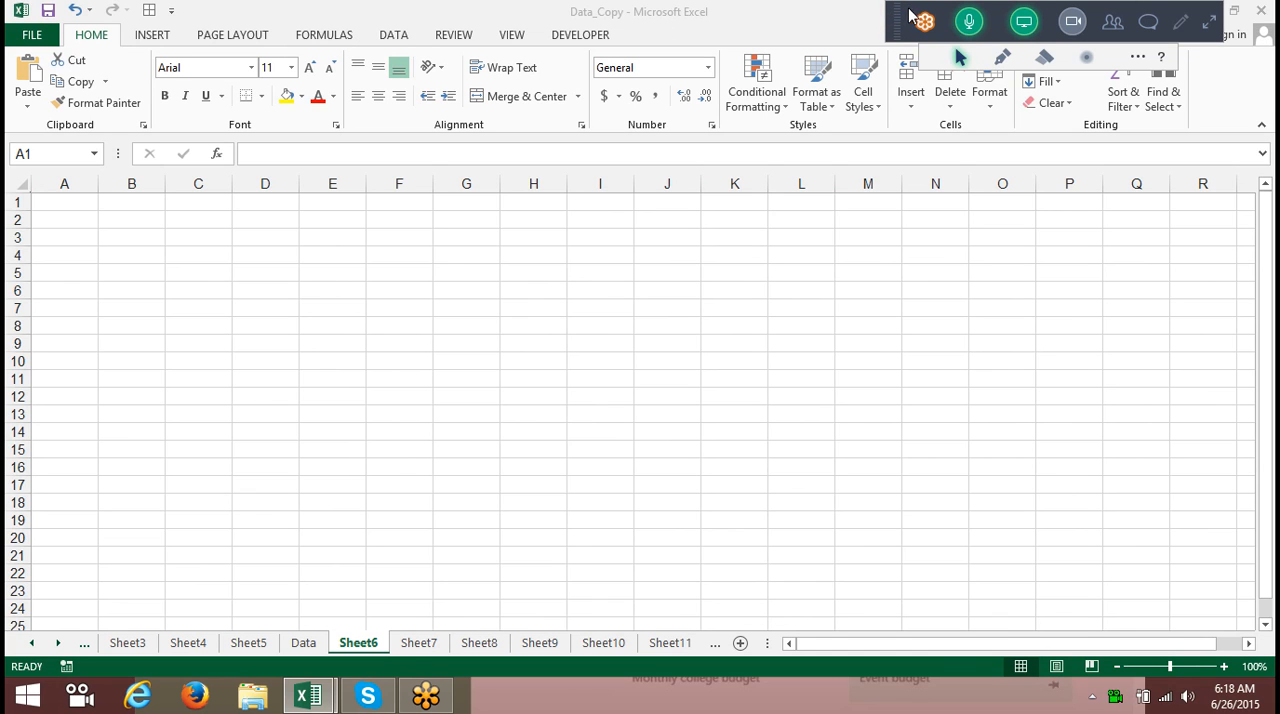
click(1211, 21)
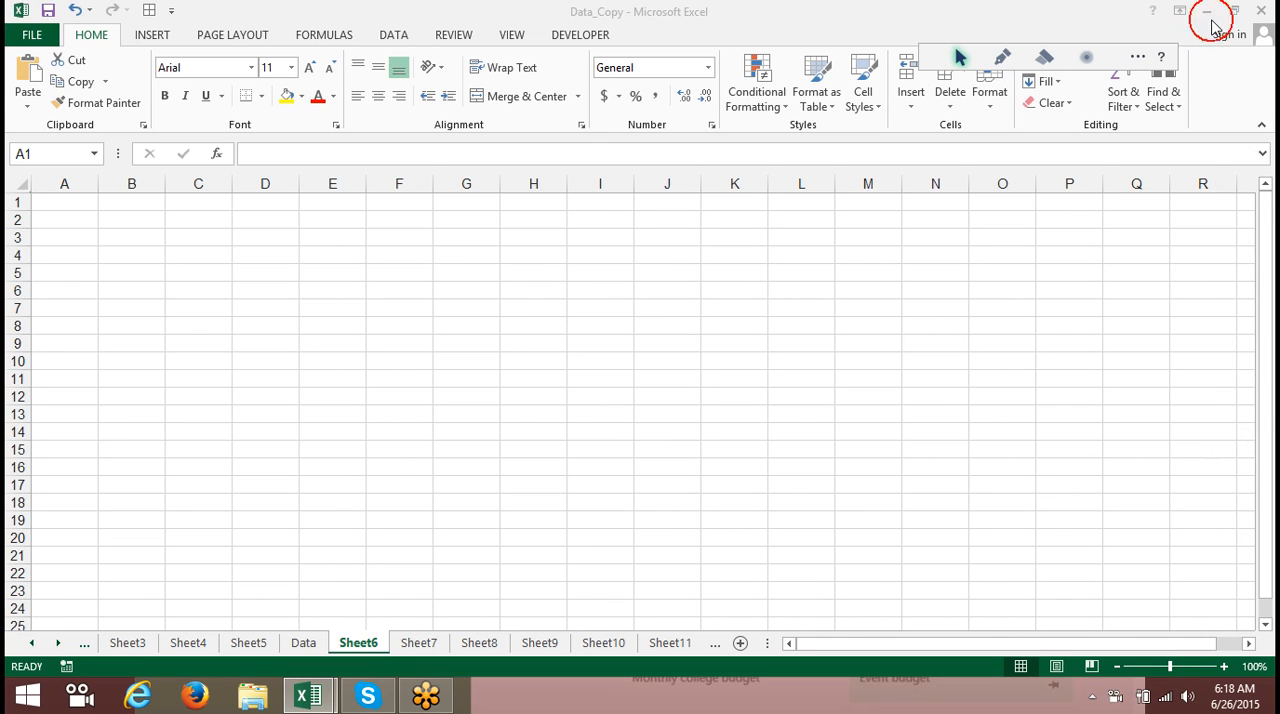
click(1248, 48)
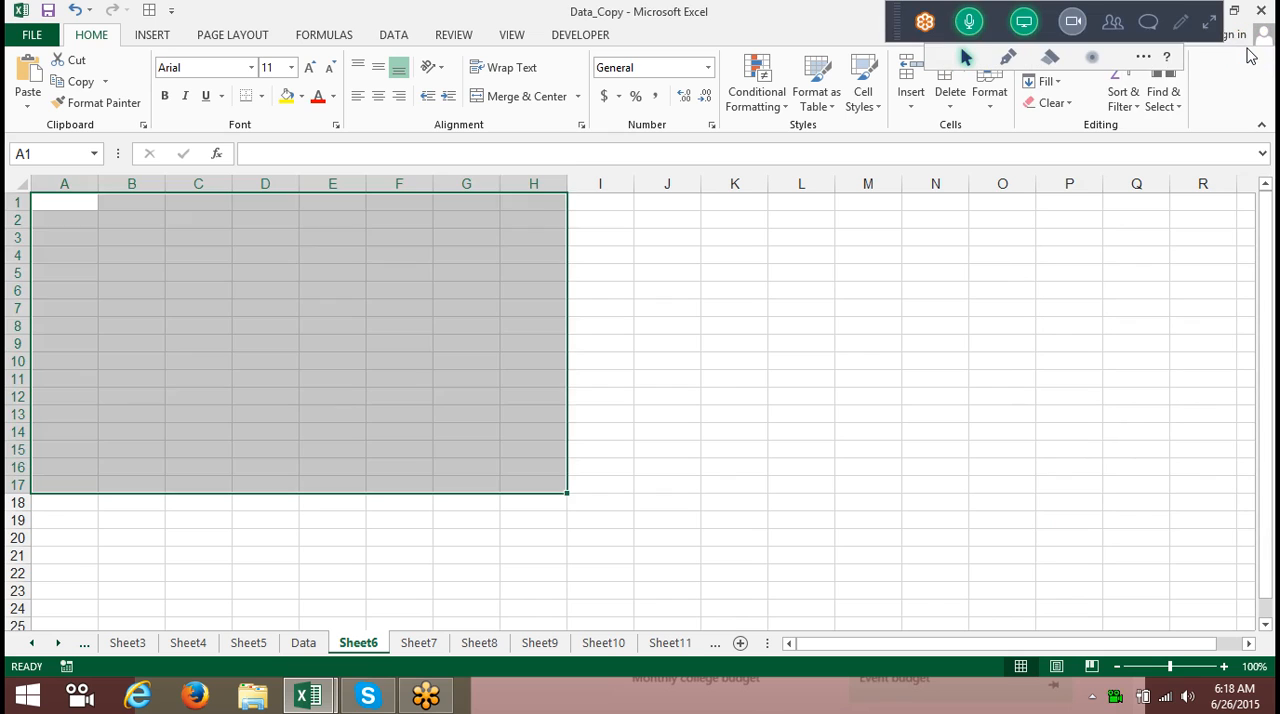
drag(897, 22, 1047, 399)
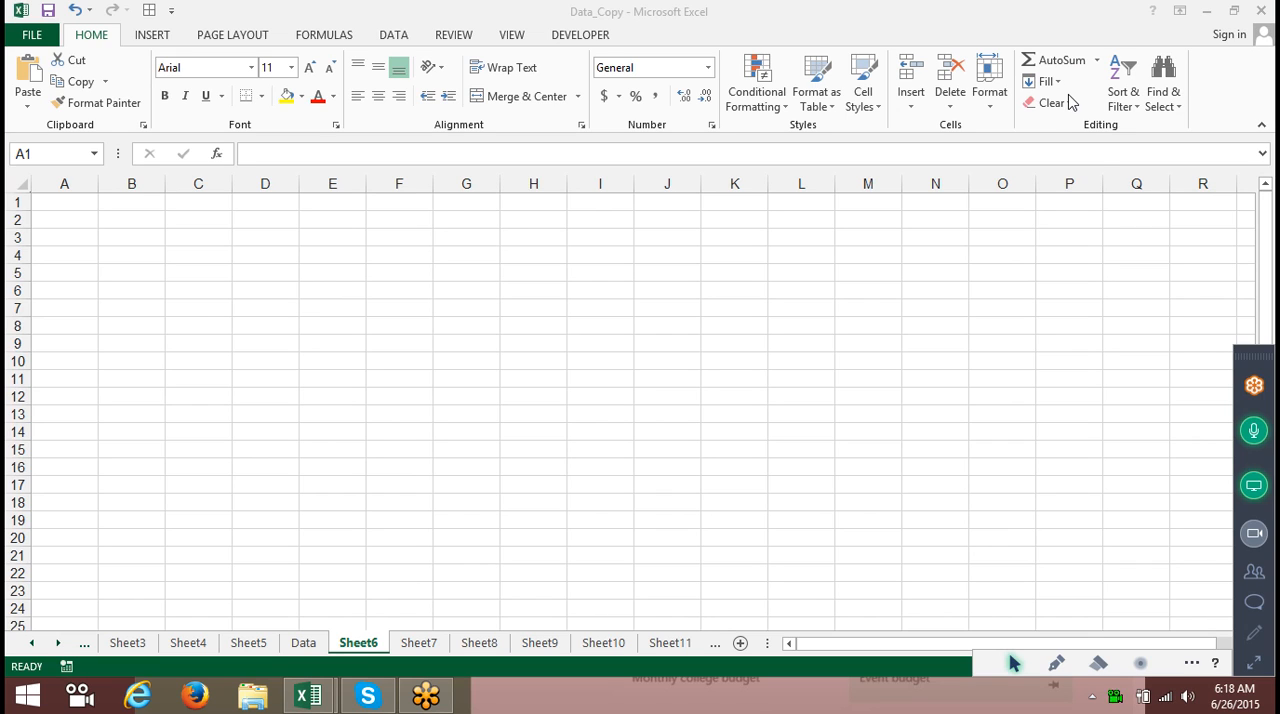
Enter 25, 36, 85, 36 and 45 across cells A1 to E1.
click(58, 204)
click(58, 204)
text(25)
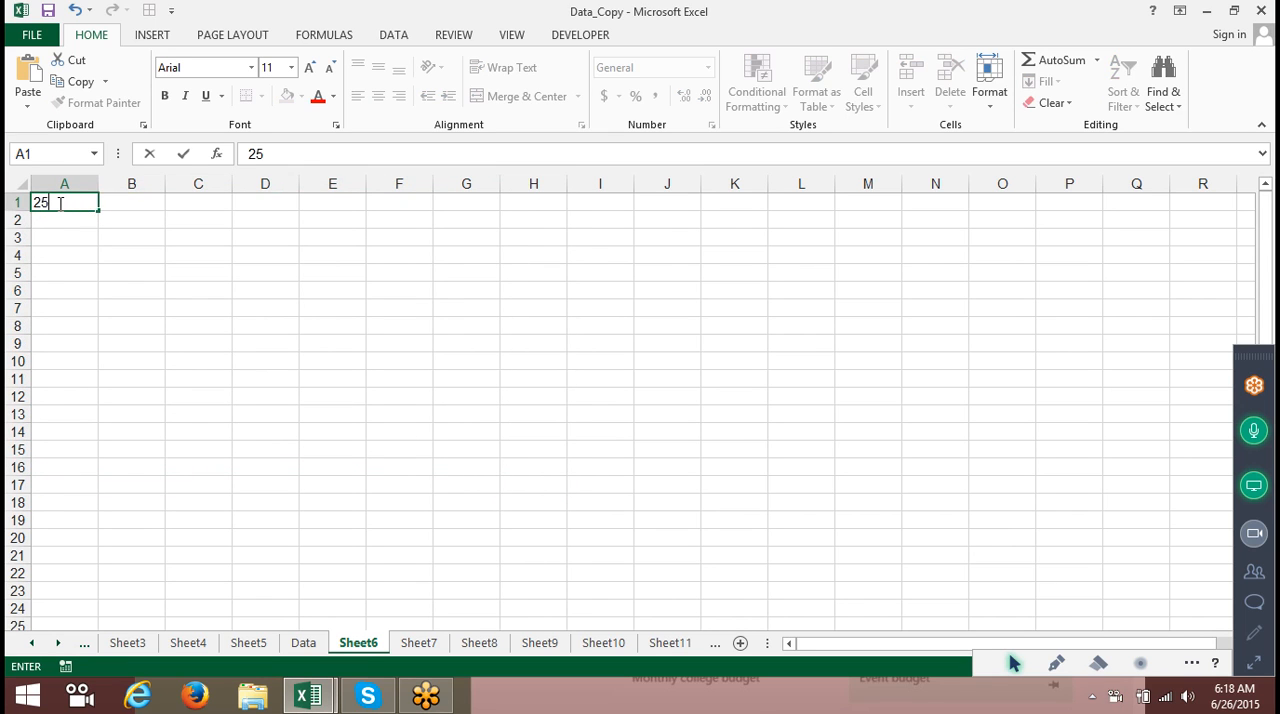
key(Tab)
text(36)
key(Tab)
text(85)
key(Tab)
text(36)
key(Tab)
text(45)
key(Tab)
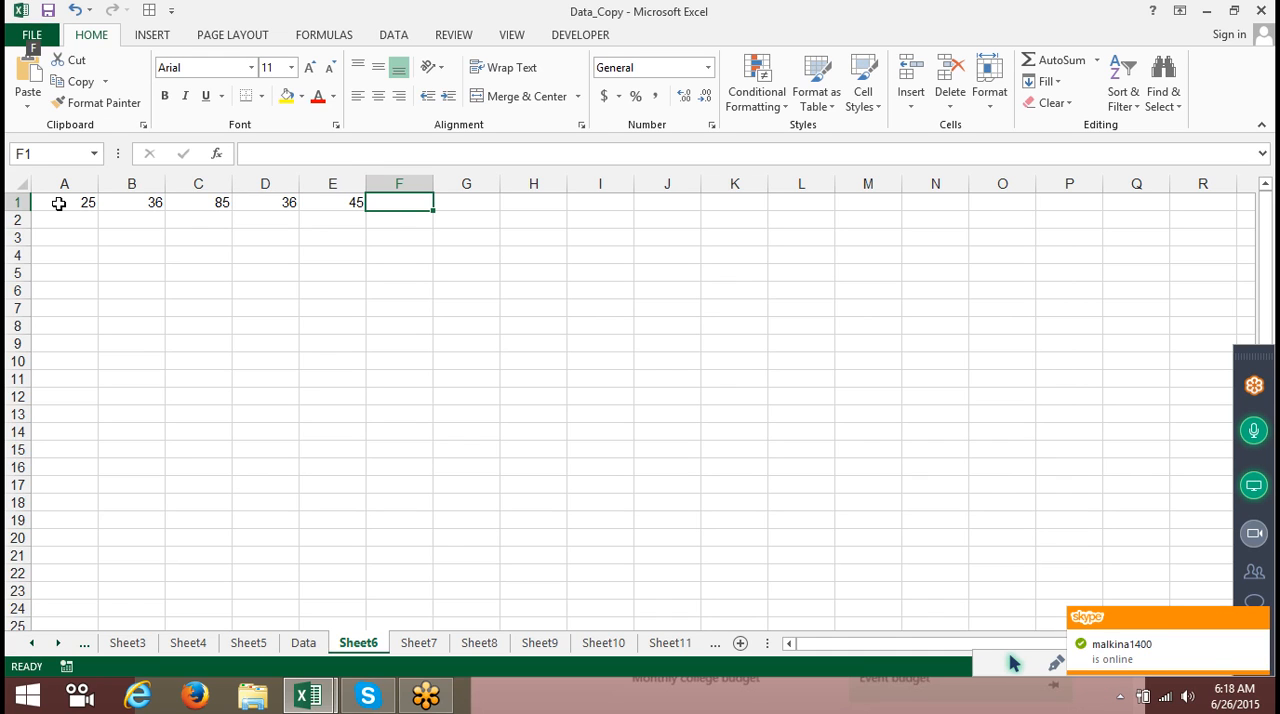
Try inserting SUM and then AVERAGE formulas of A1:E1 in F1 without entering them.
key(alt+equal)
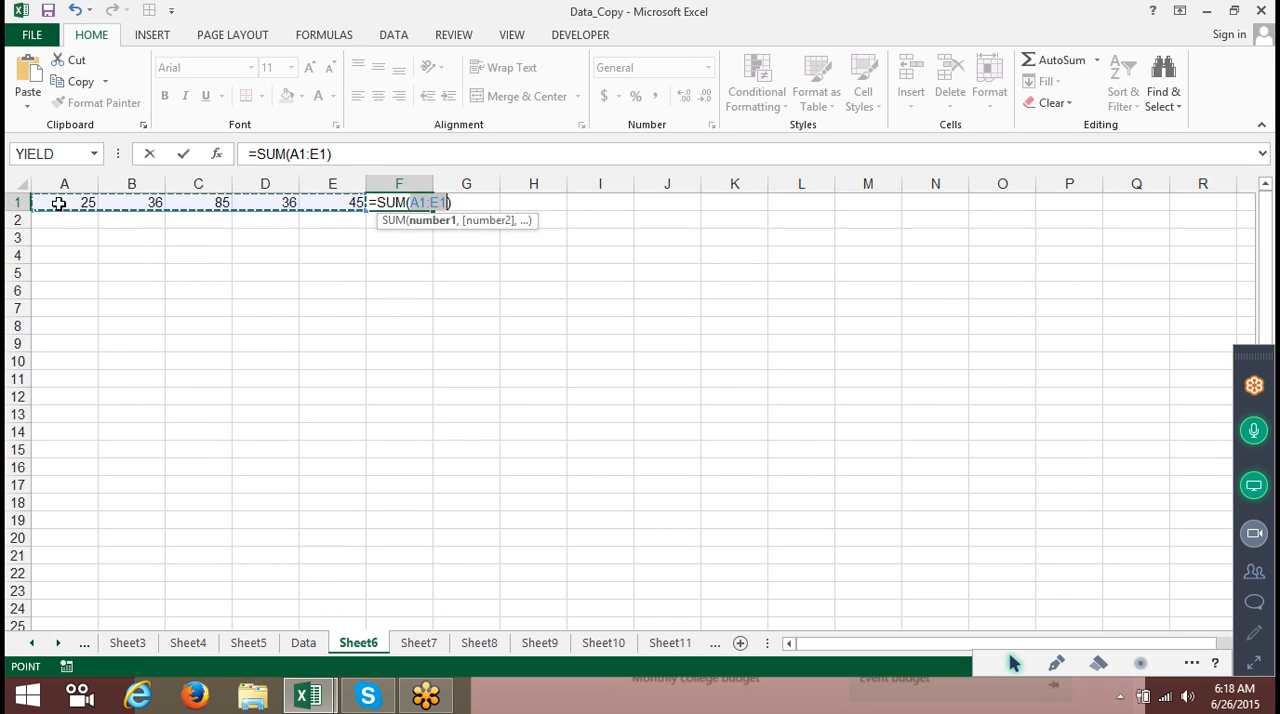
key(Escape)
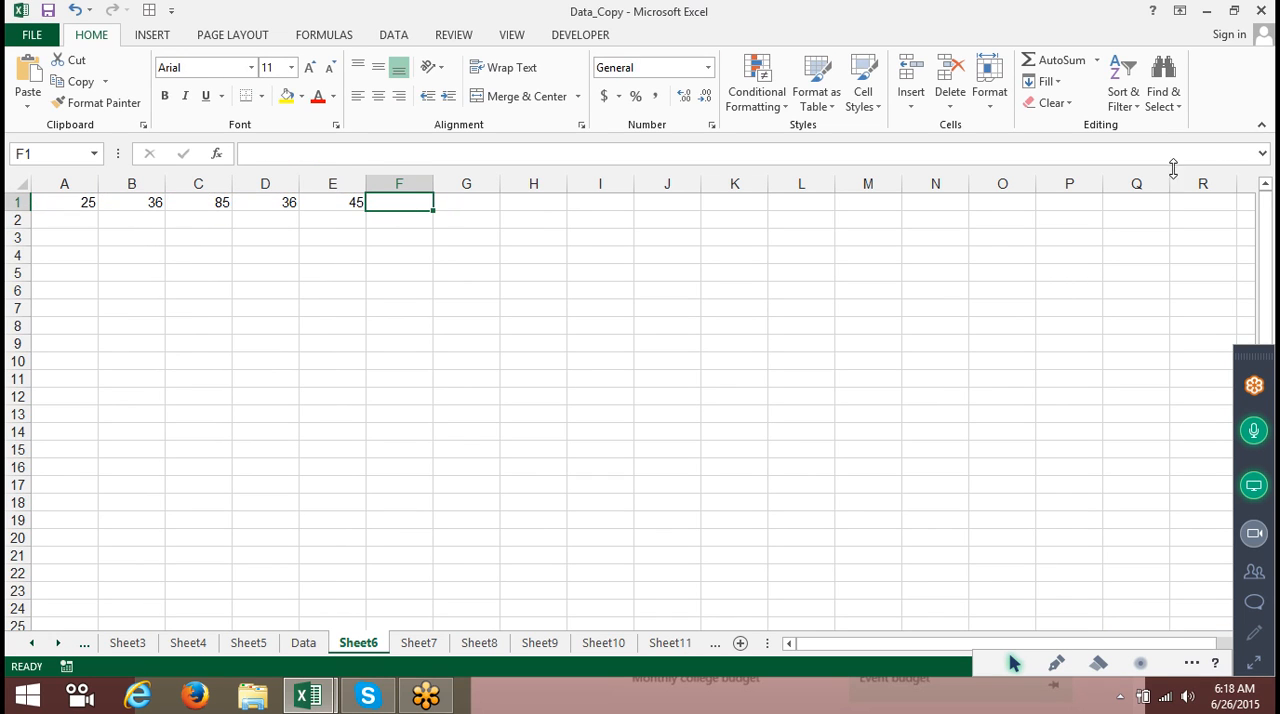
click(1162, 100)
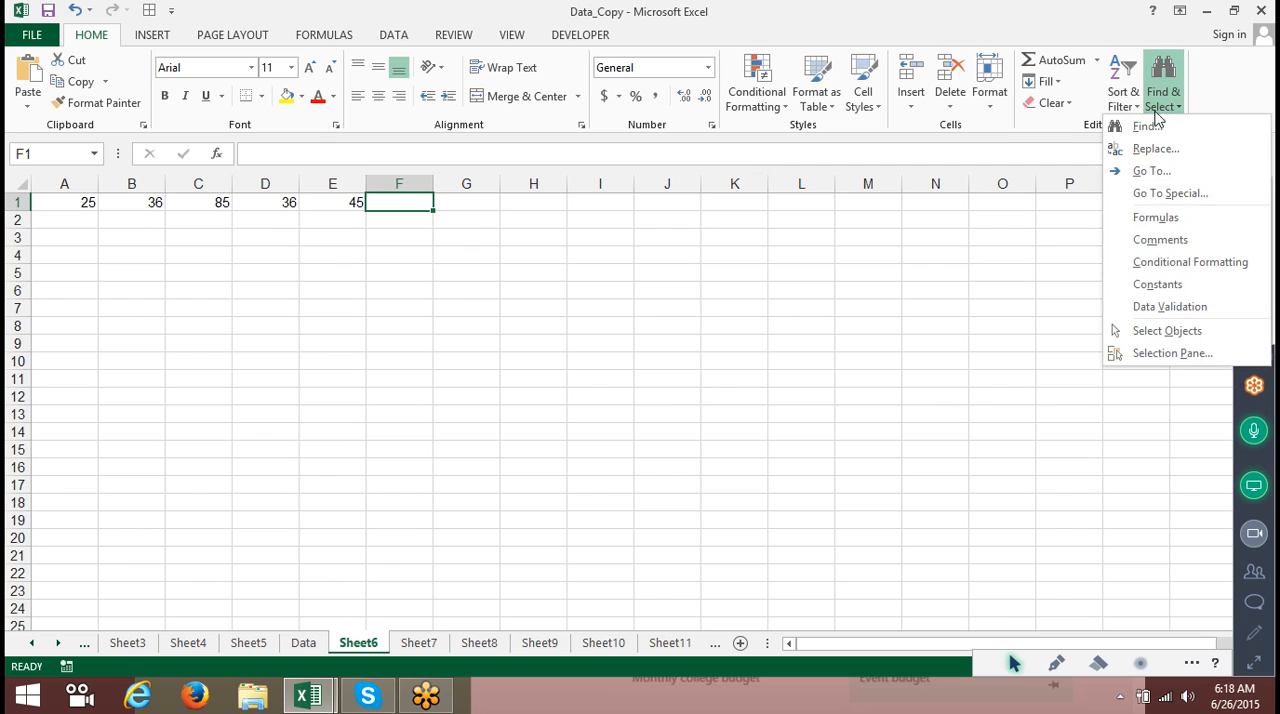
click(1097, 60)
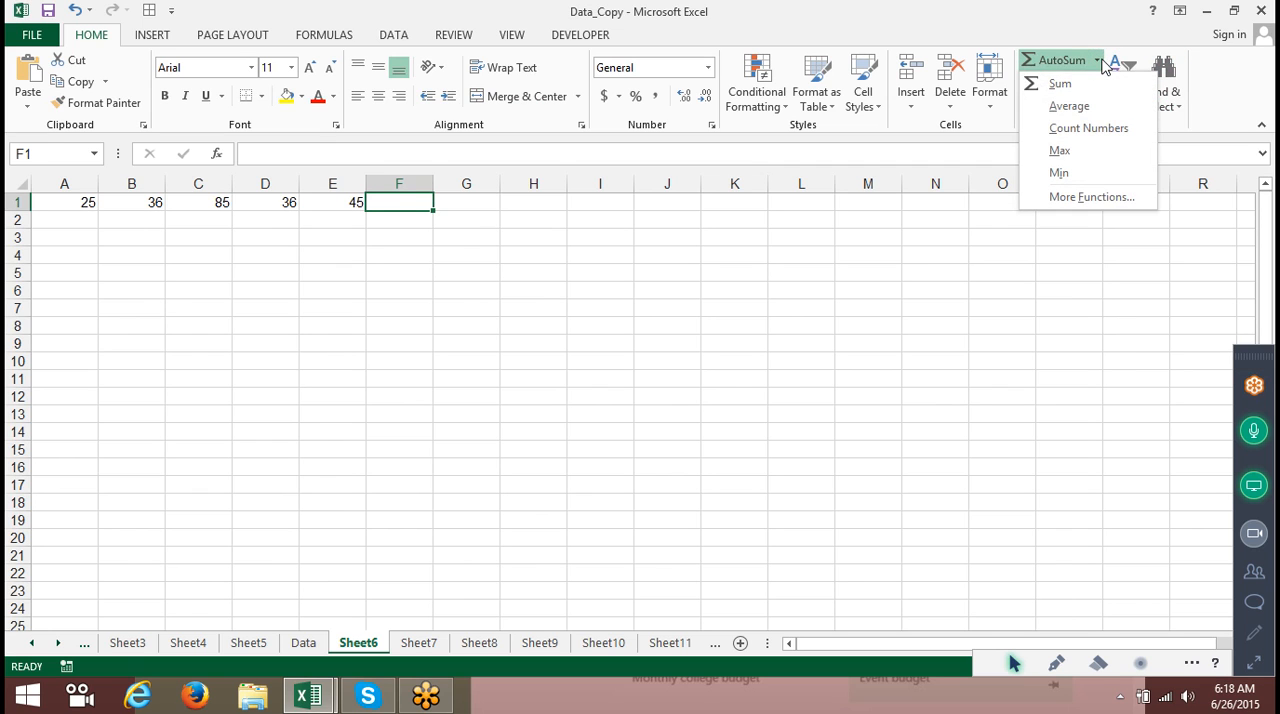
click(1110, 110)
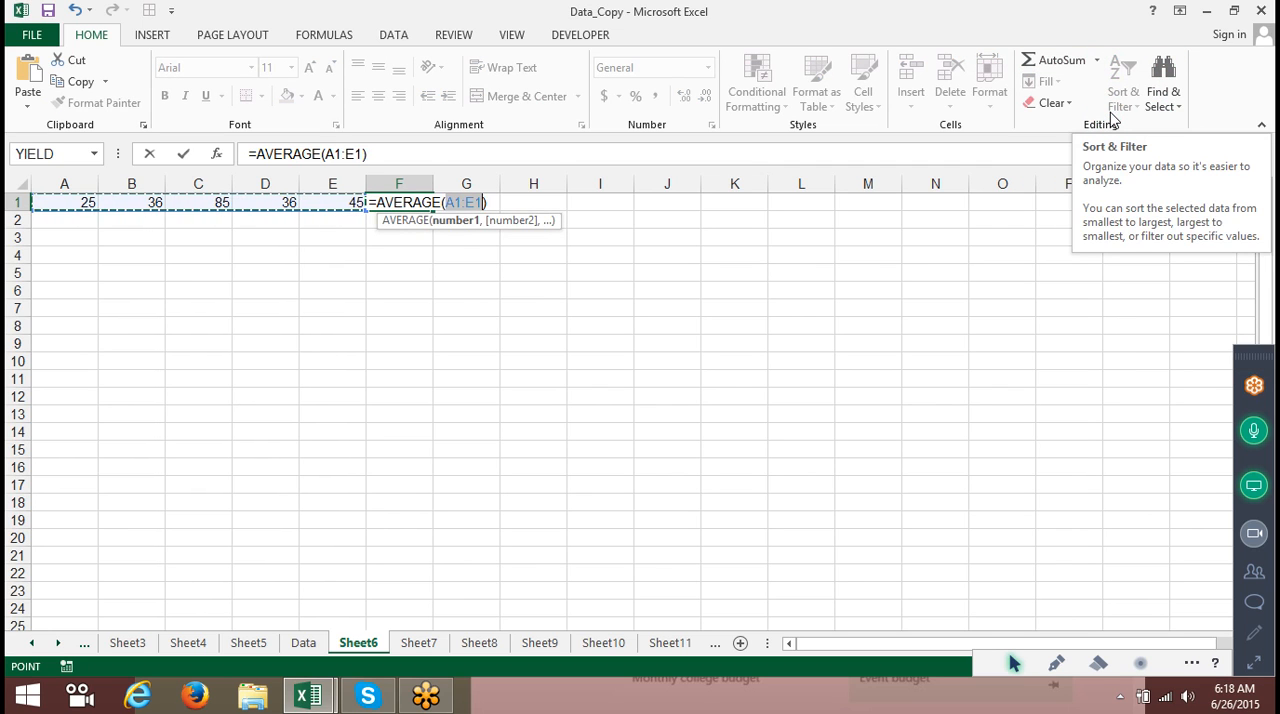
key(Escape)
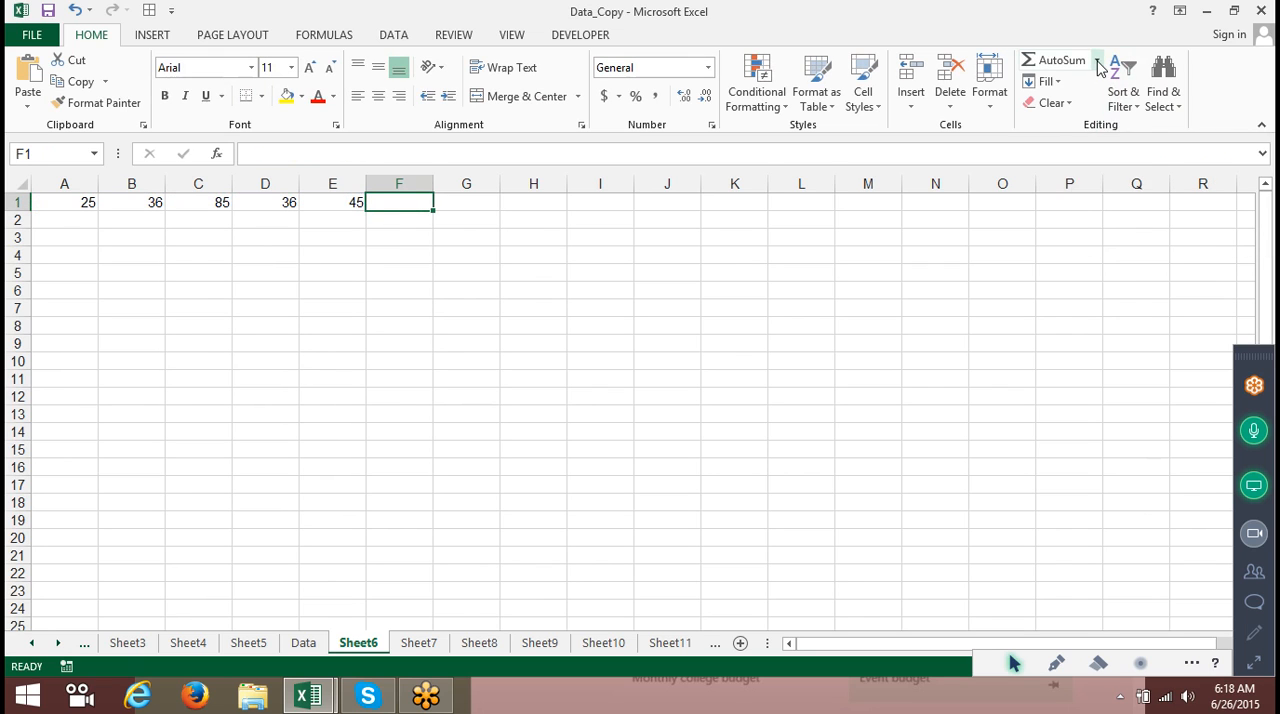
Try inserting a COUNT formula of A1:E1 in F1 without entering it.
click(1097, 60)
click(1098, 128)
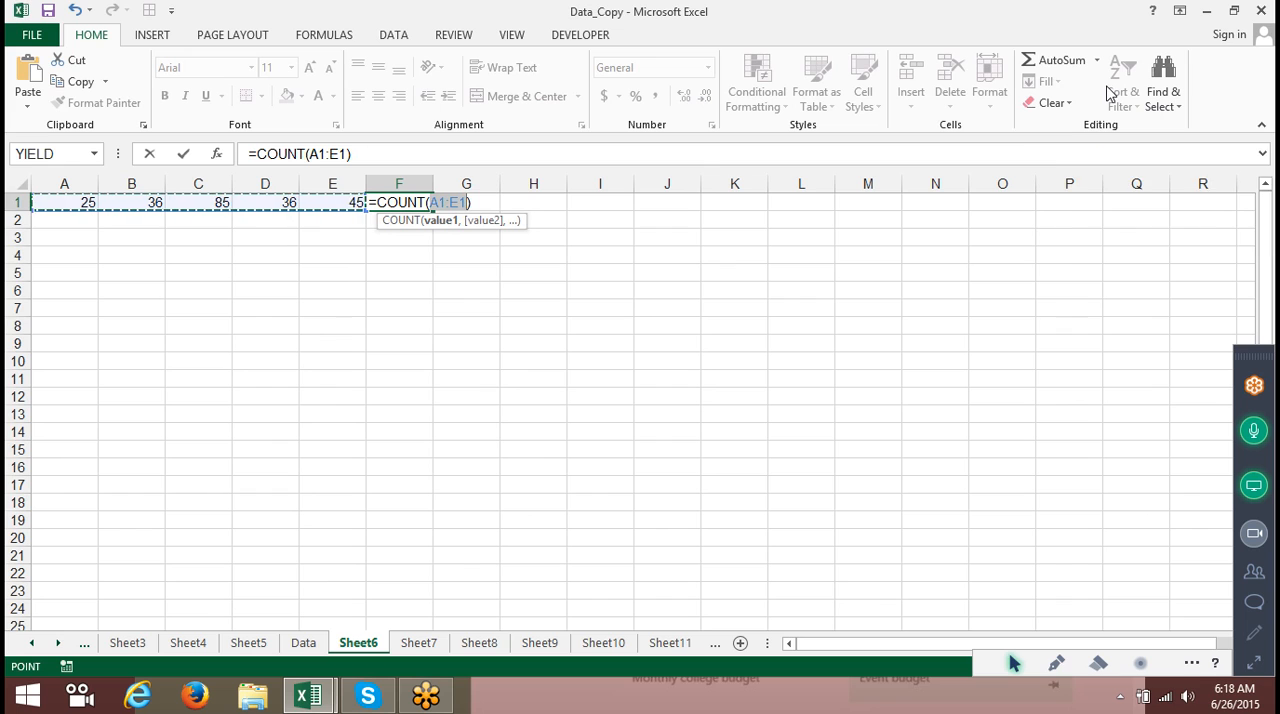
key(Escape)
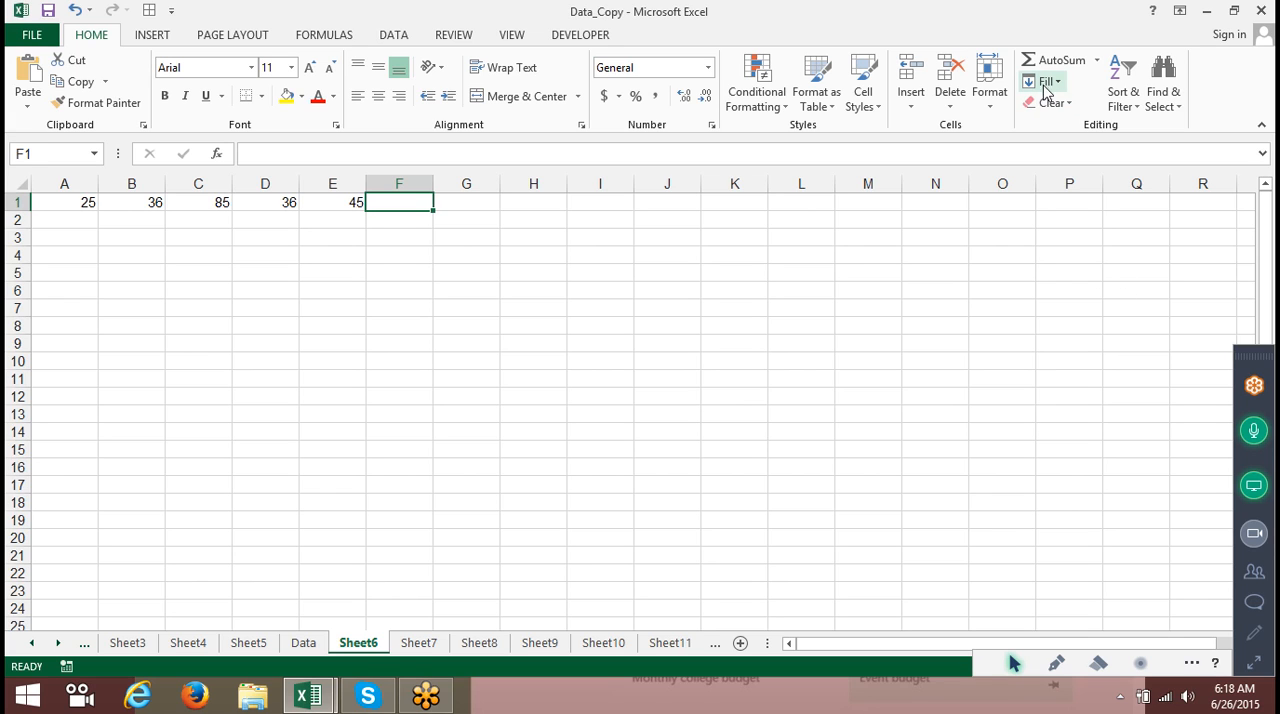
Clear the value in cell A1.
drag(80, 208, 334, 186)
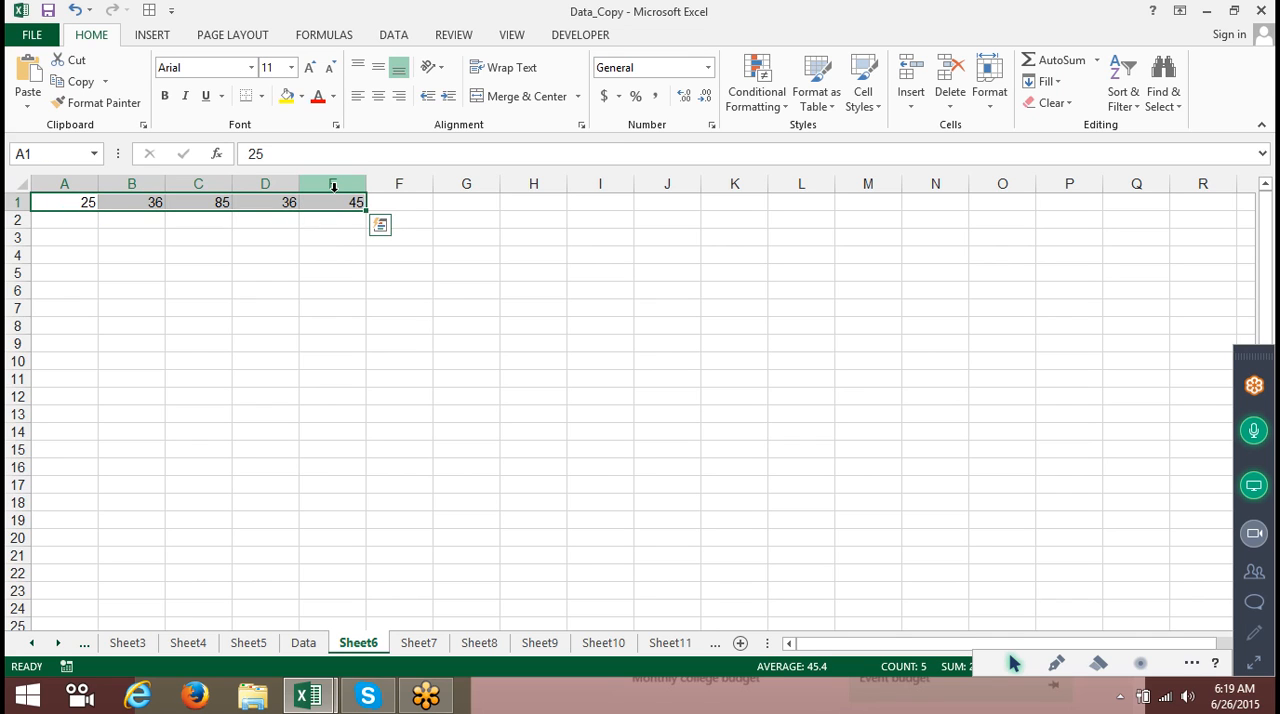
key(BackSpace)
click(283, 223)
click(282, 202)
Enter 36 in cell D4.
click(265, 260)
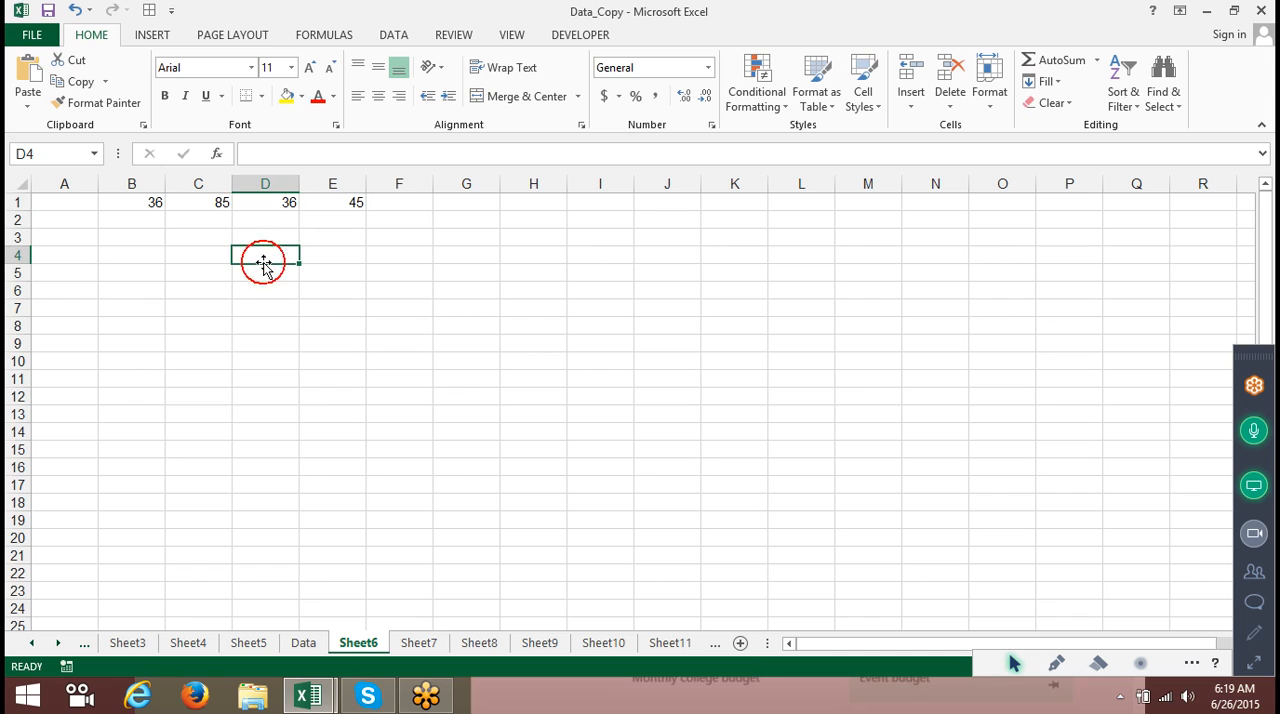
text(36)
click(257, 323)
Fill the 36 in D4 down through D19.
drag(257, 277, 243, 504)
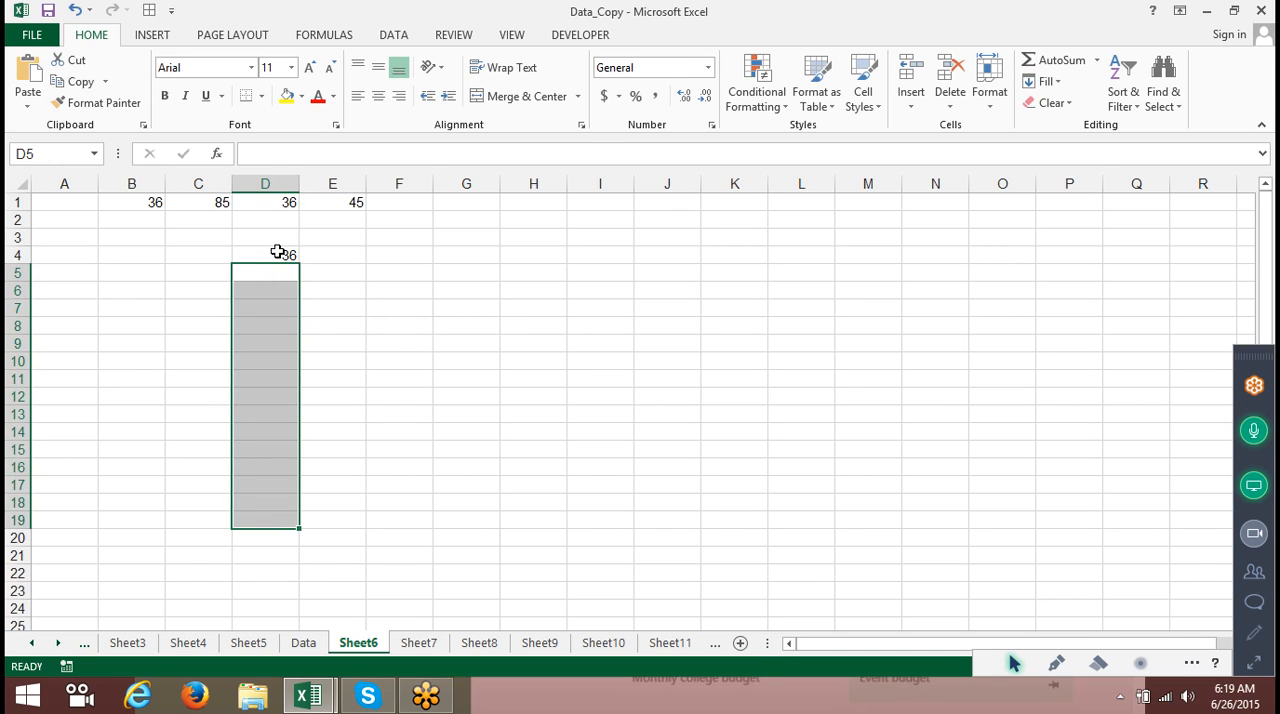
click(278, 253)
drag(278, 253, 255, 522)
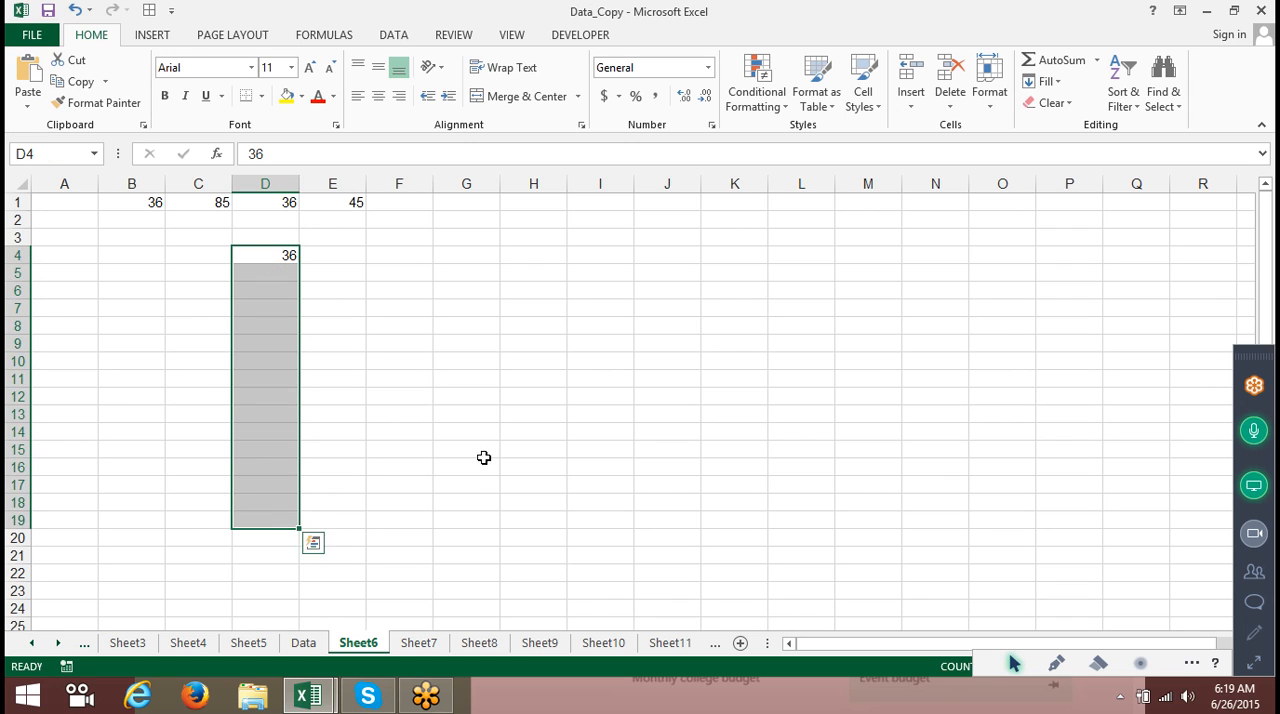
click(1052, 88)
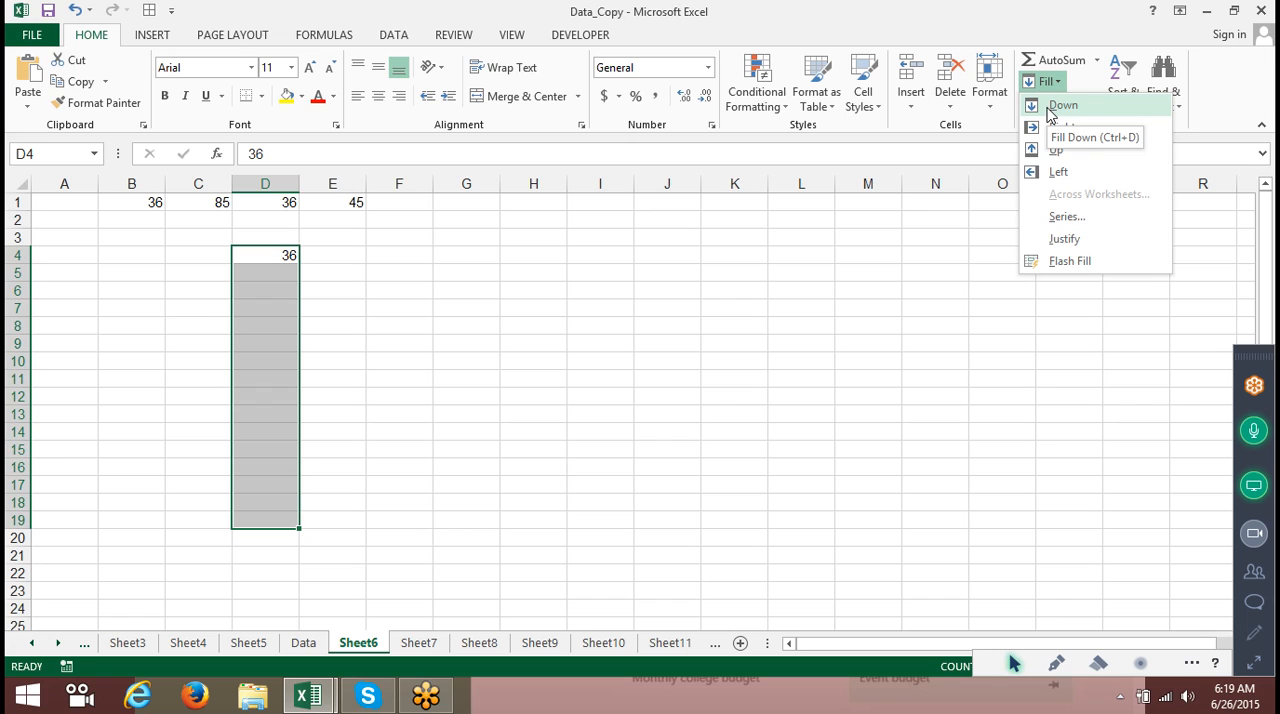
click(1050, 108)
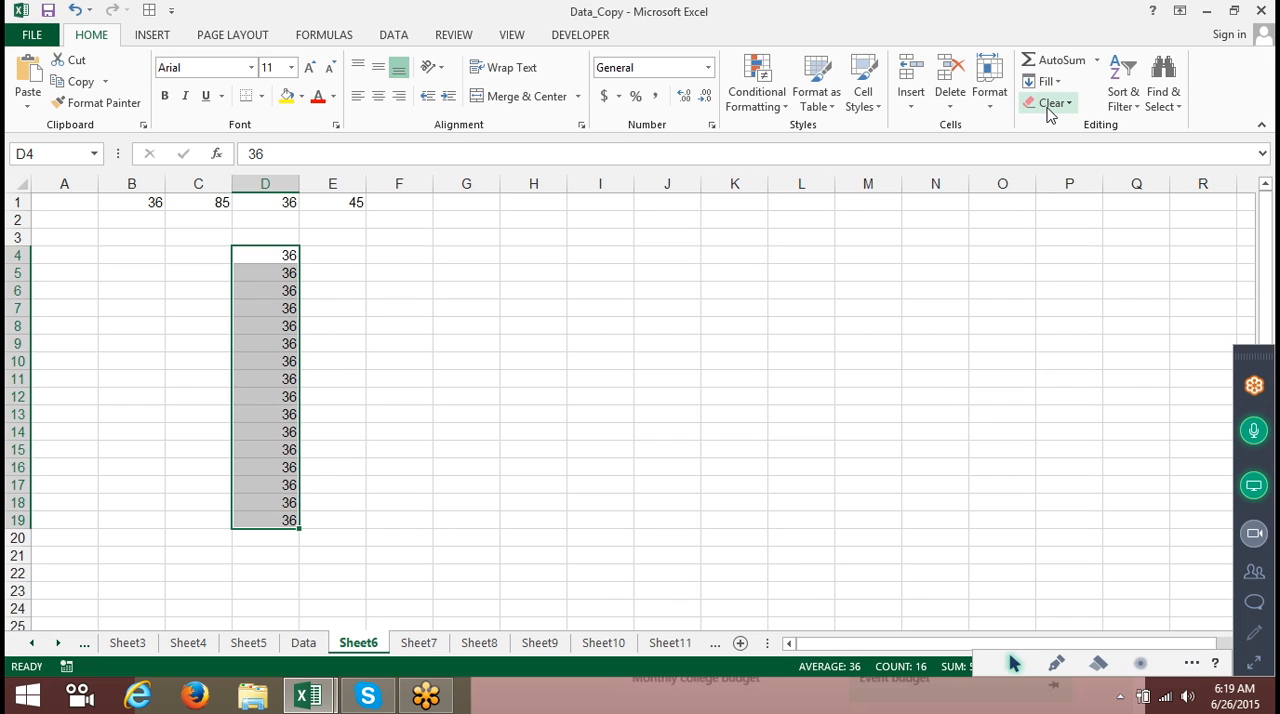
Fill the D4:D19 values right into E4:E19.
key(shift+Right)
click(1046, 81)
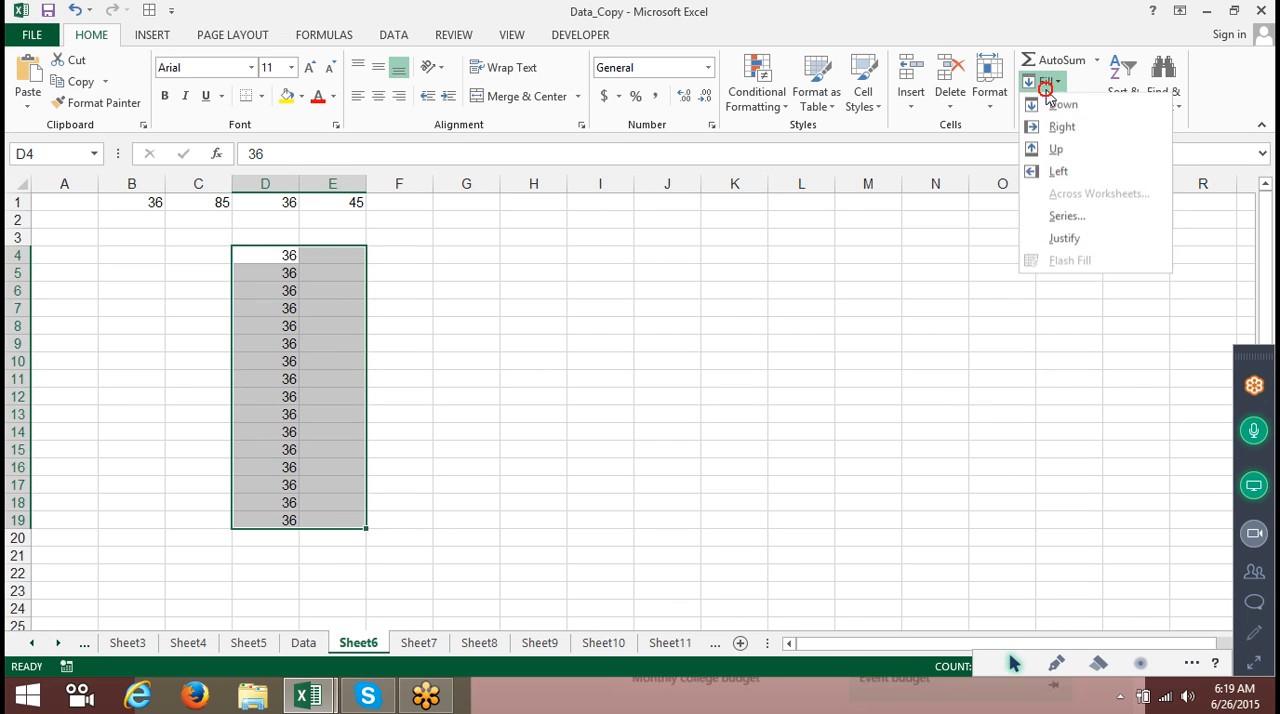
click(1055, 134)
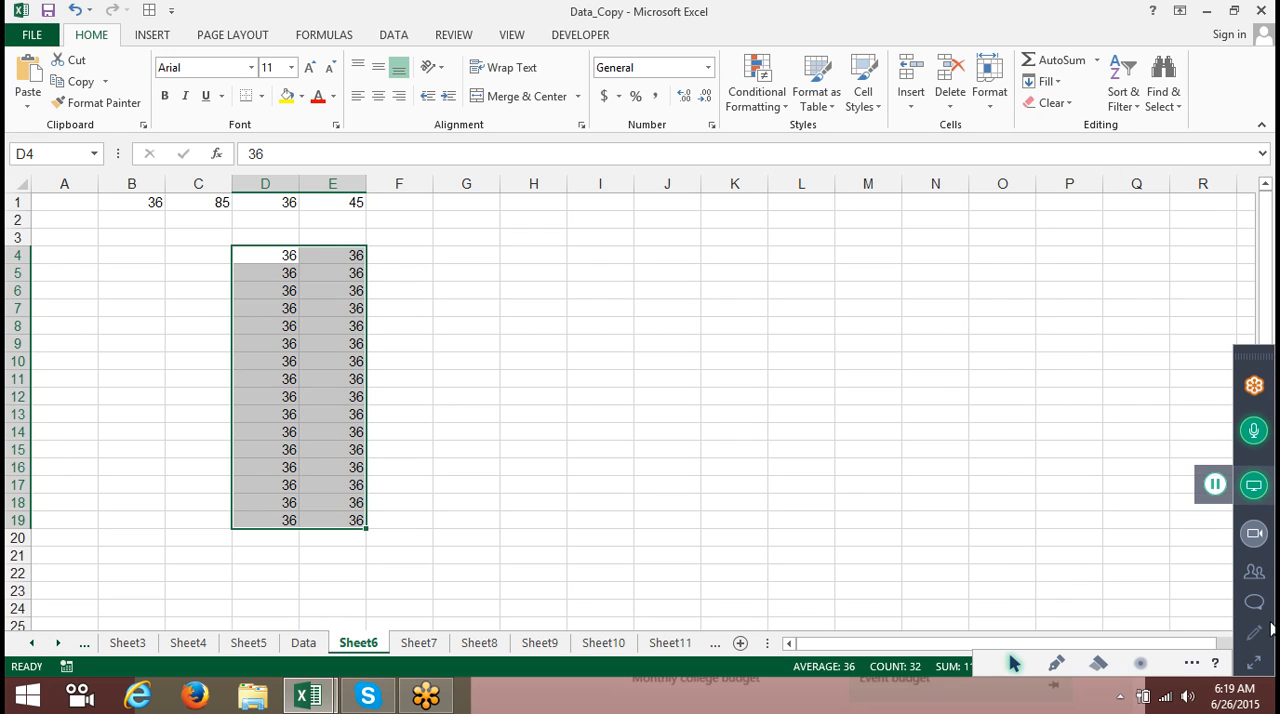
click(1254, 663)
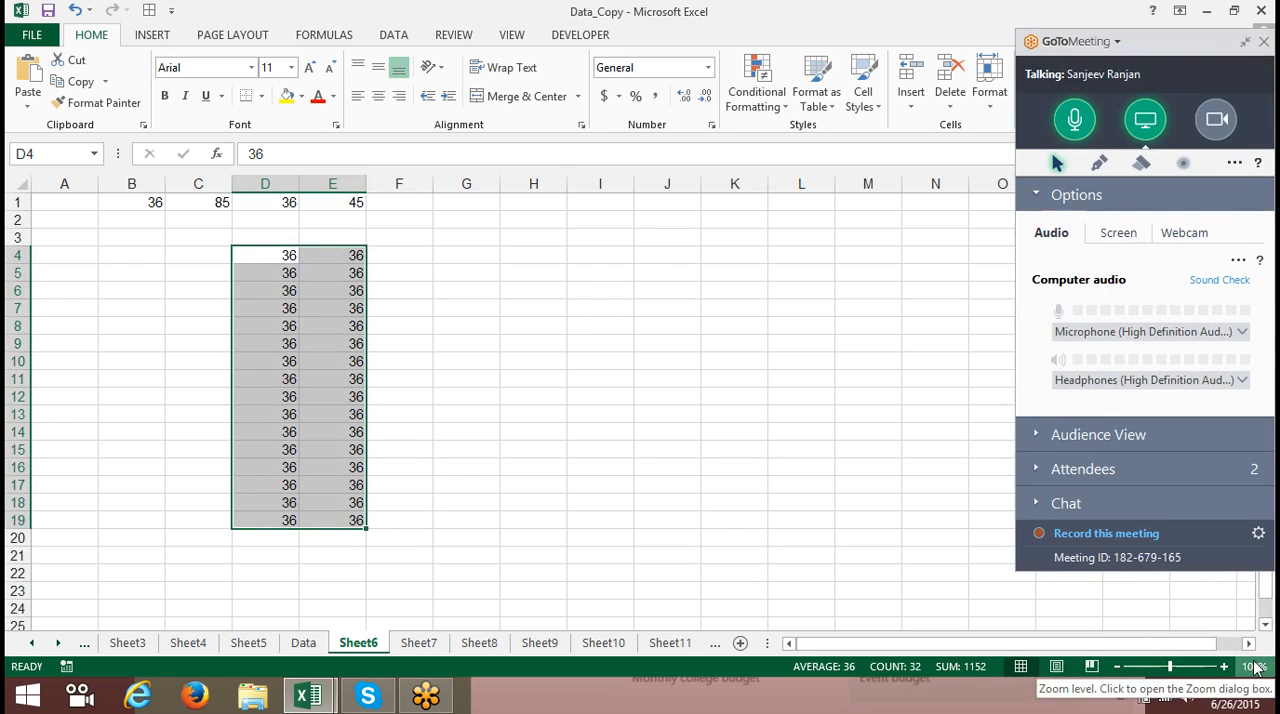
click(1035, 474)
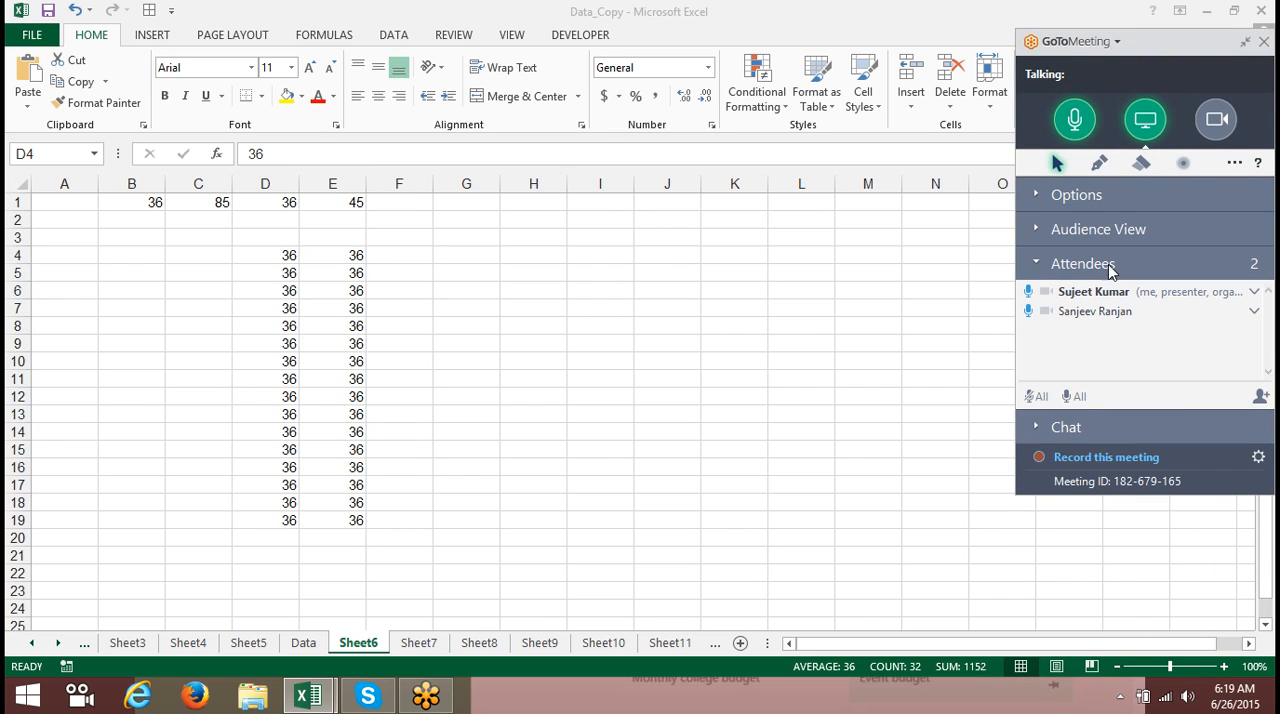
click(1245, 41)
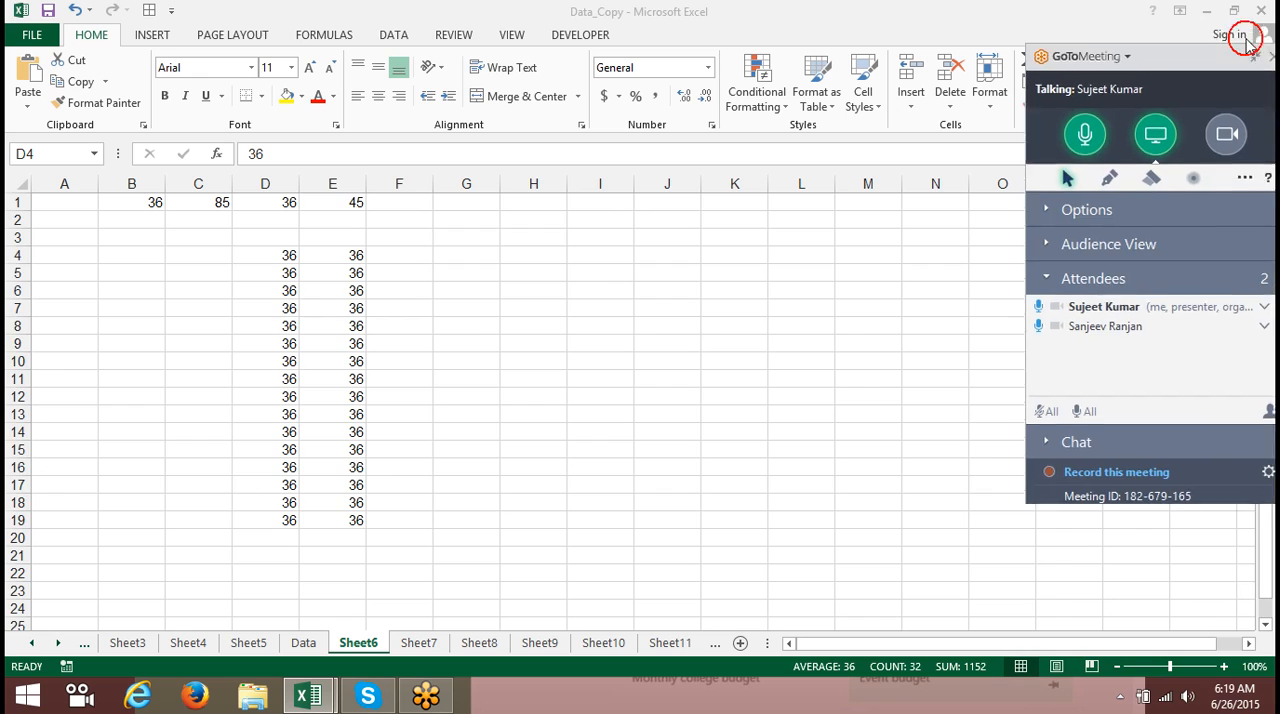
click(757, 308)
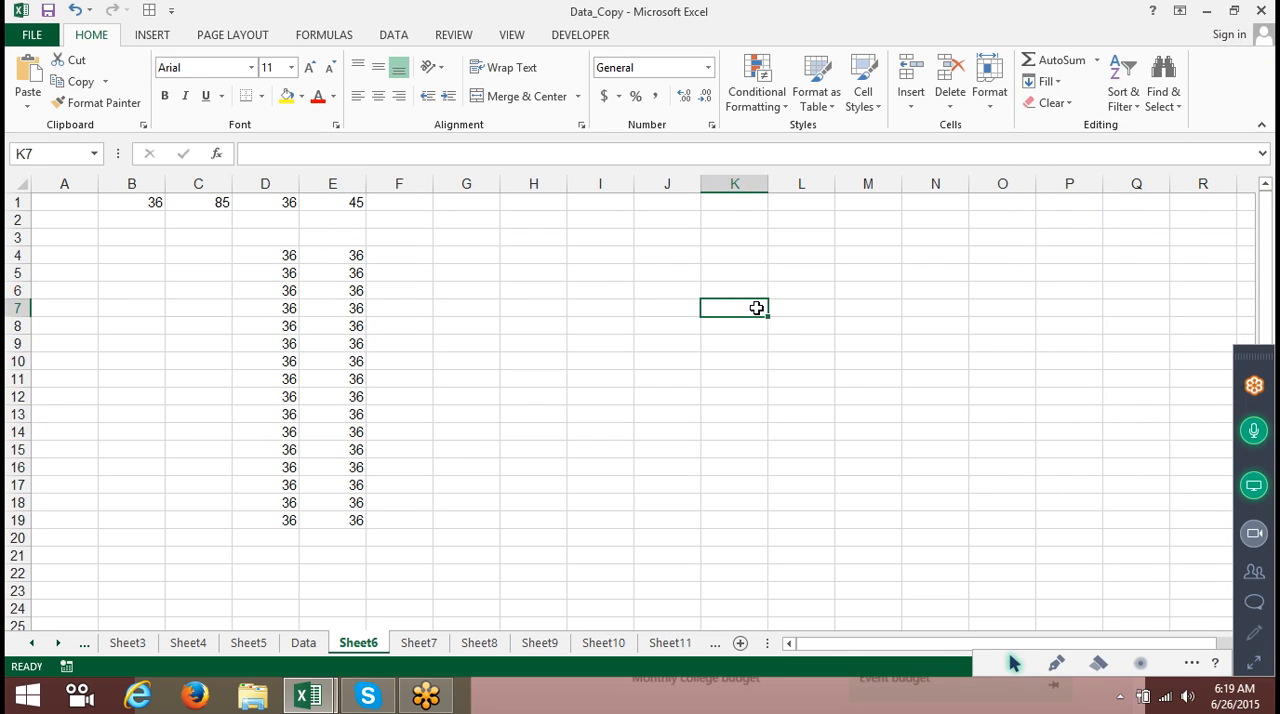
drag(286, 255, 337, 519)
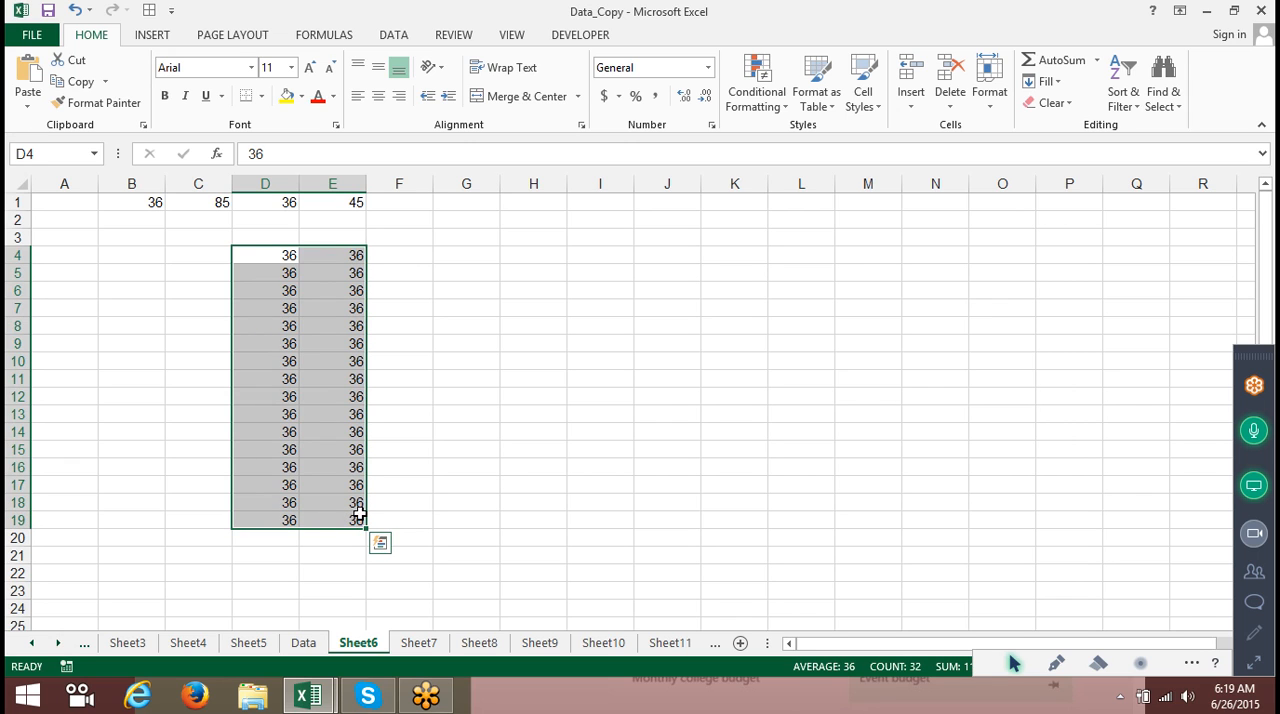
click(1052, 82)
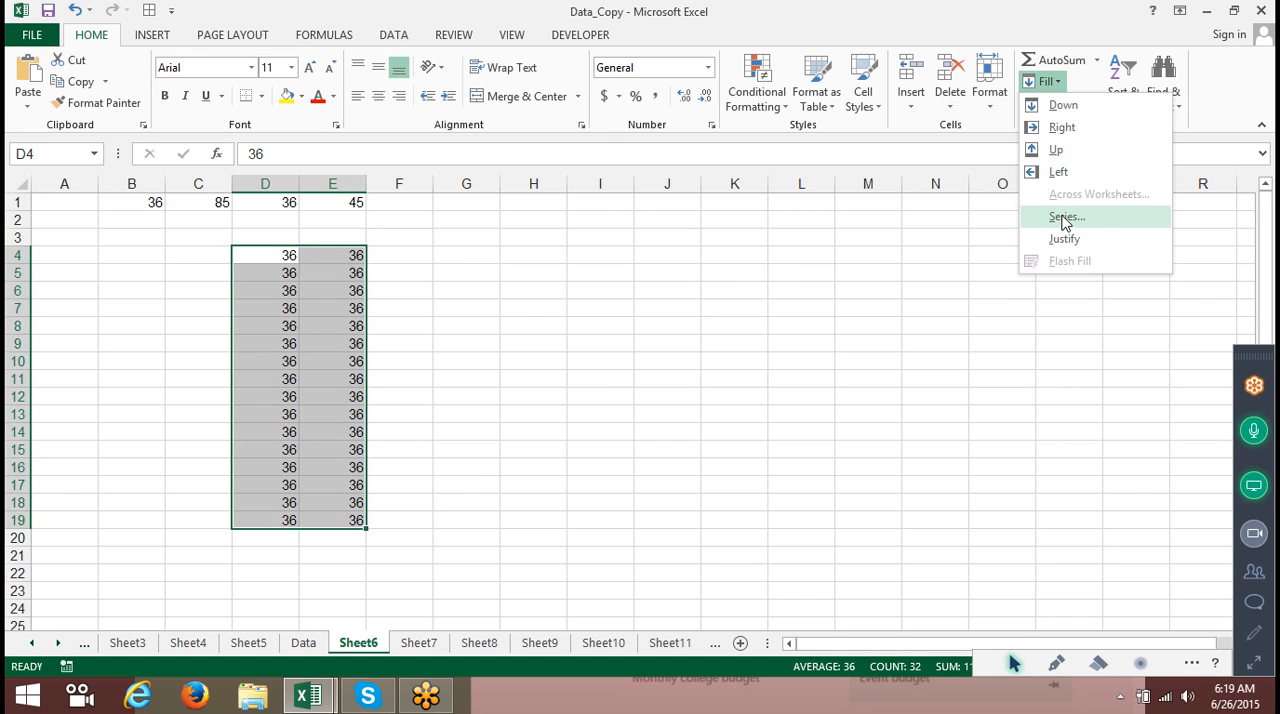
click(854, 294)
Delete the contents of columns B through G.
drag(131, 184, 465, 213)
key(Delete)
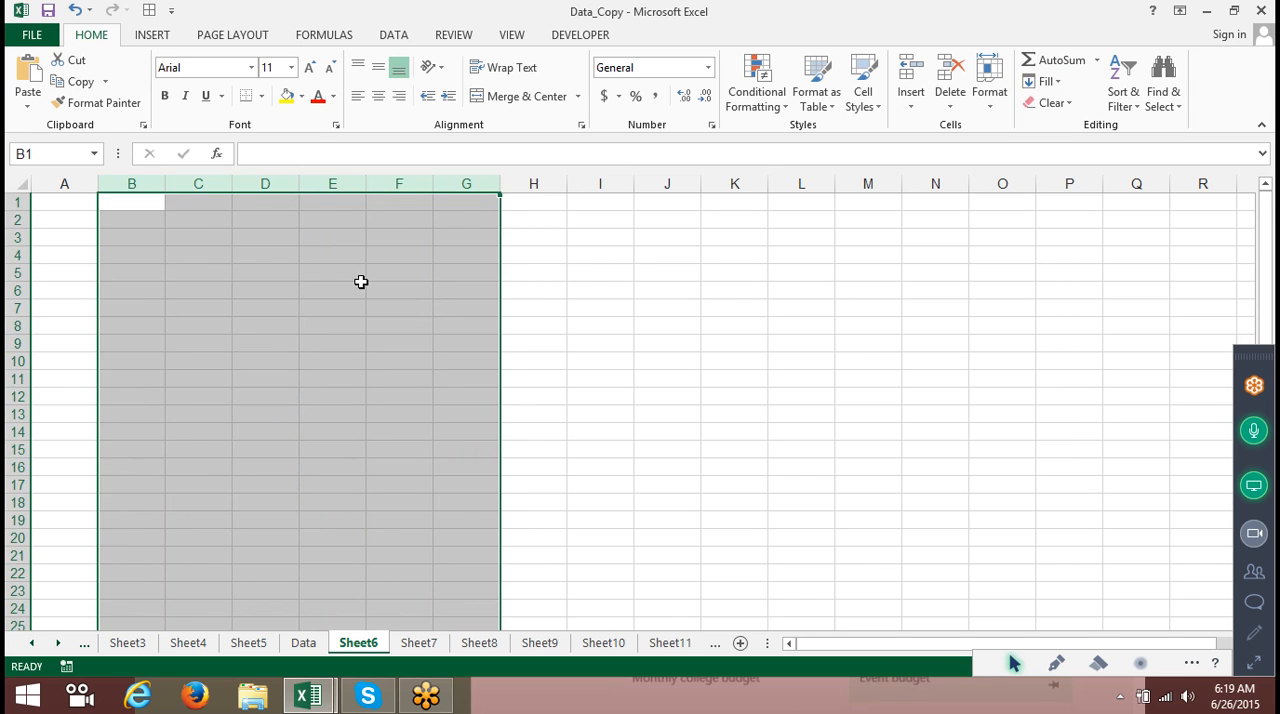
click(283, 309)
Enter 1 in cell A1.
click(62, 201)
text(1)
key(Return)
Enter 2 in A2, fill a 1 to 18 series down column A, and undo both changes.
text(2)
key(Return)
drag(62, 201, 108, 522)
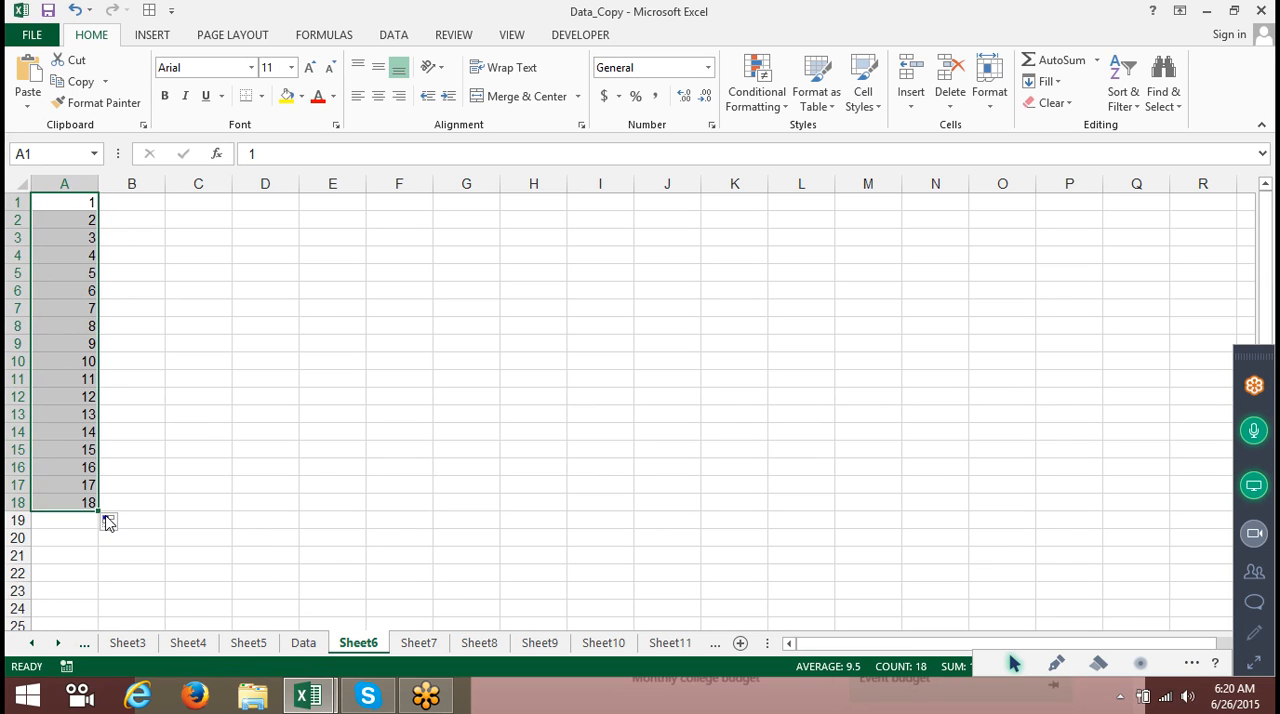
key(ctrl+z)
key(ctrl+z)
click(264, 410)
click(73, 196)
drag(73, 196, 75, 485)
click(1254, 663)
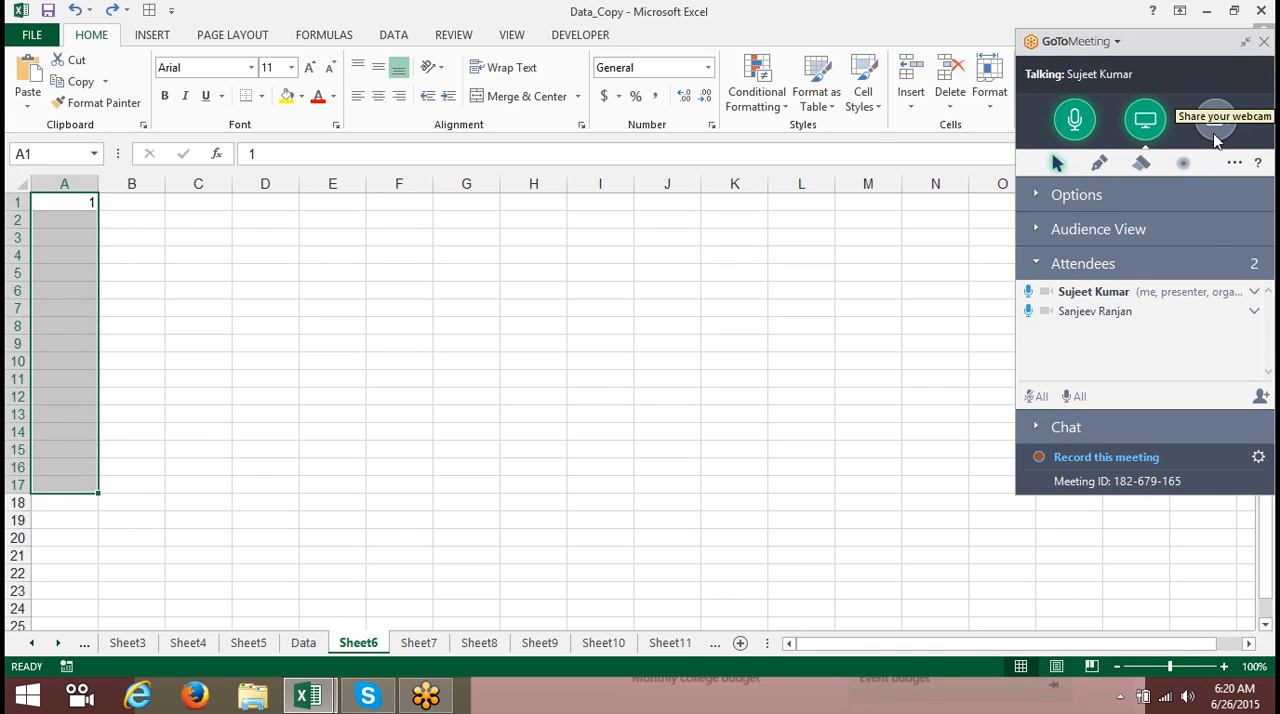
click(1247, 46)
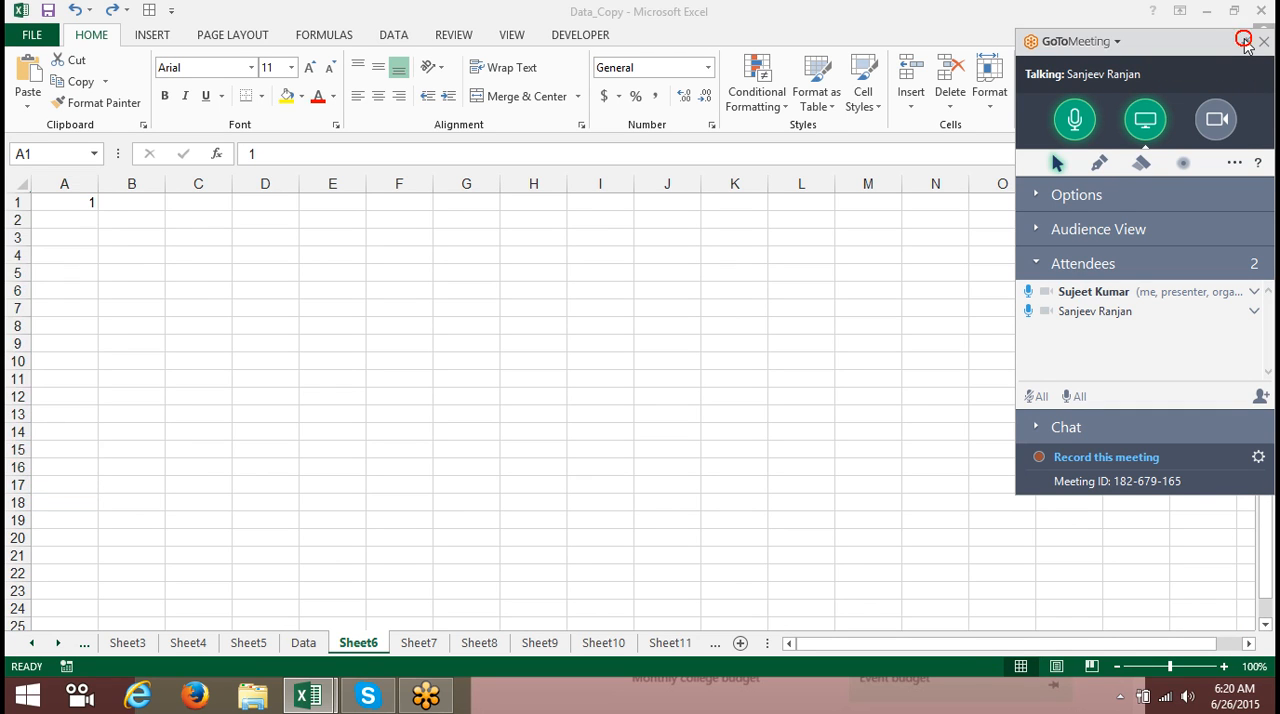
Fill A1:A22 with a linear column series using step value 1 and stop value 50.
click(272, 288)
drag(70, 202, 83, 576)
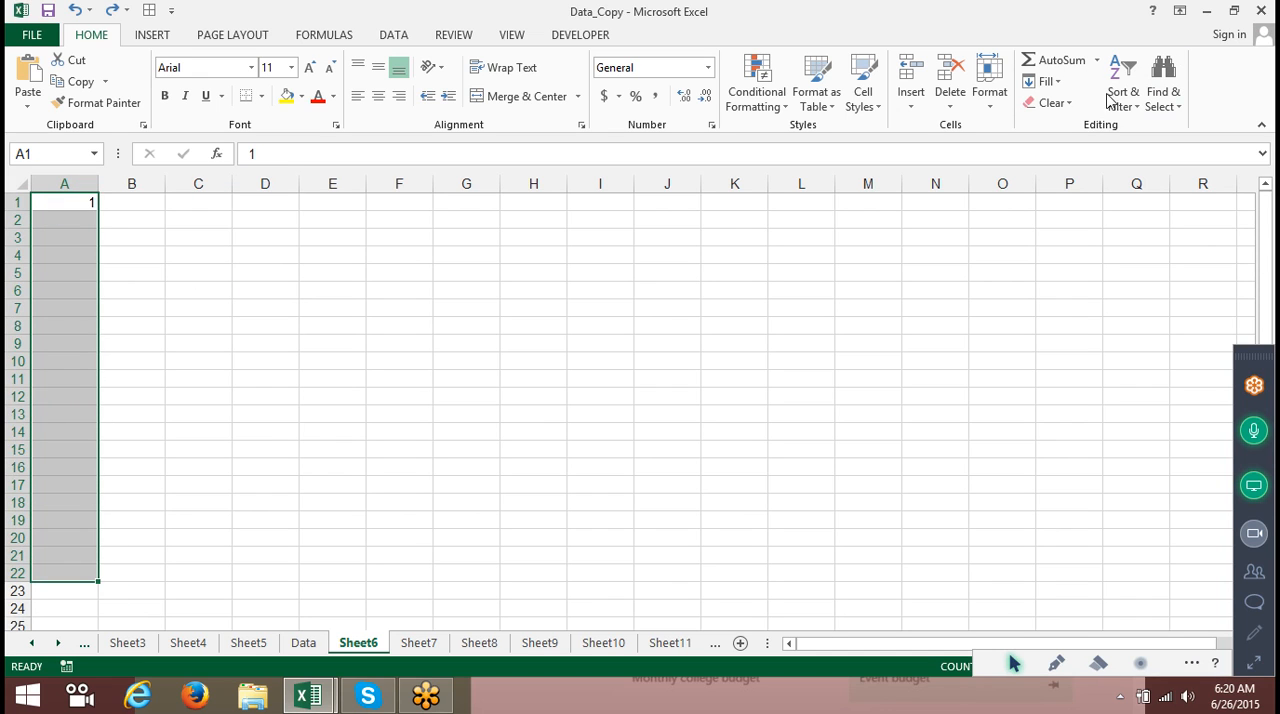
click(1050, 82)
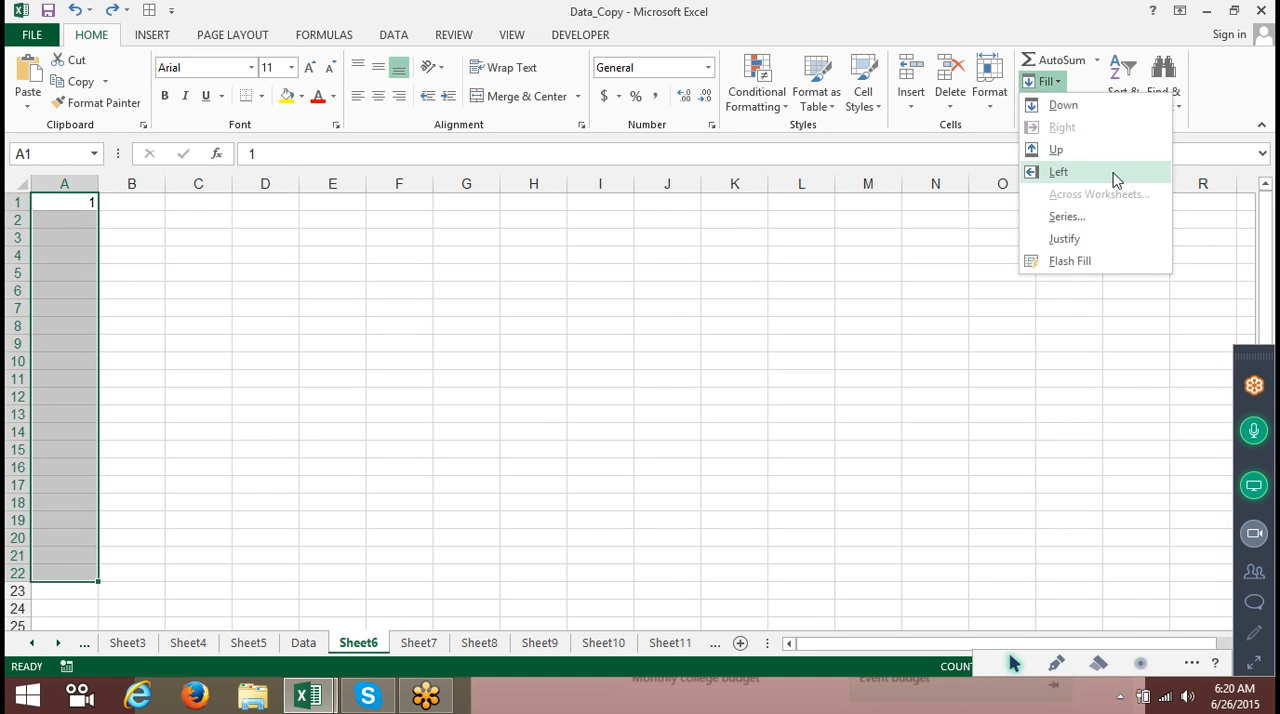
click(1111, 218)
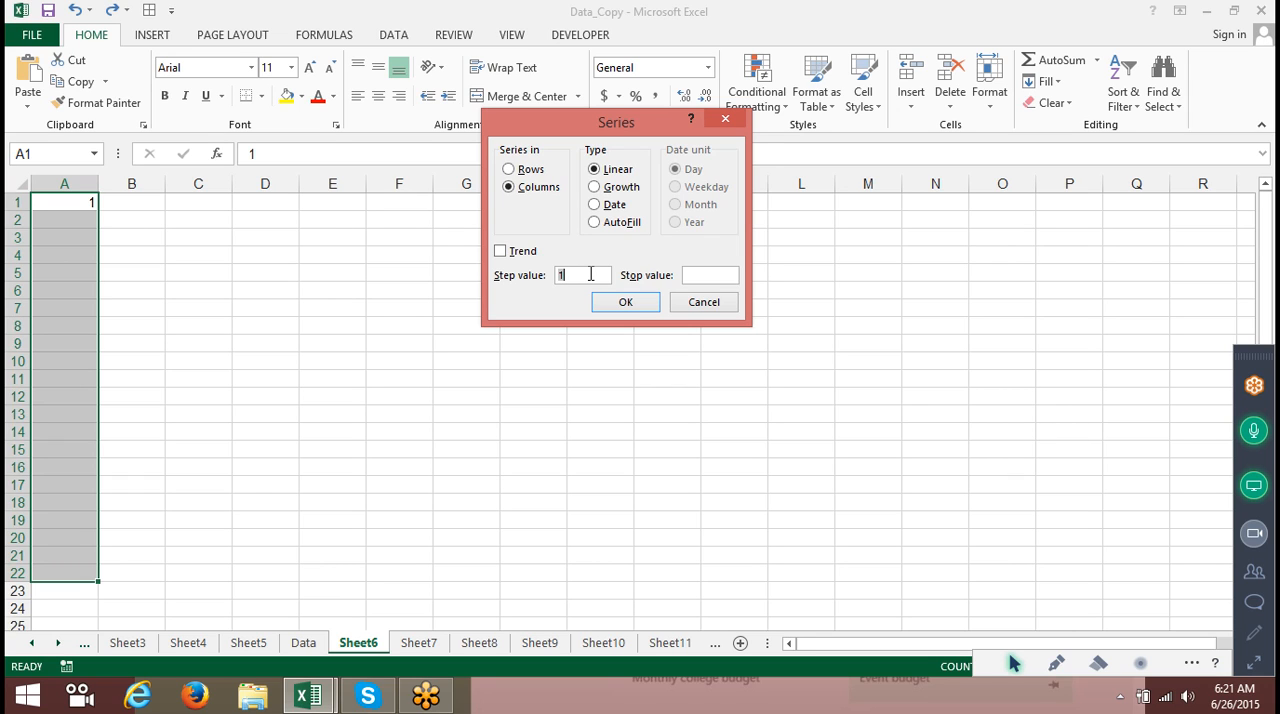
click(758, 271)
click(732, 274)
text(50)
key(Return)
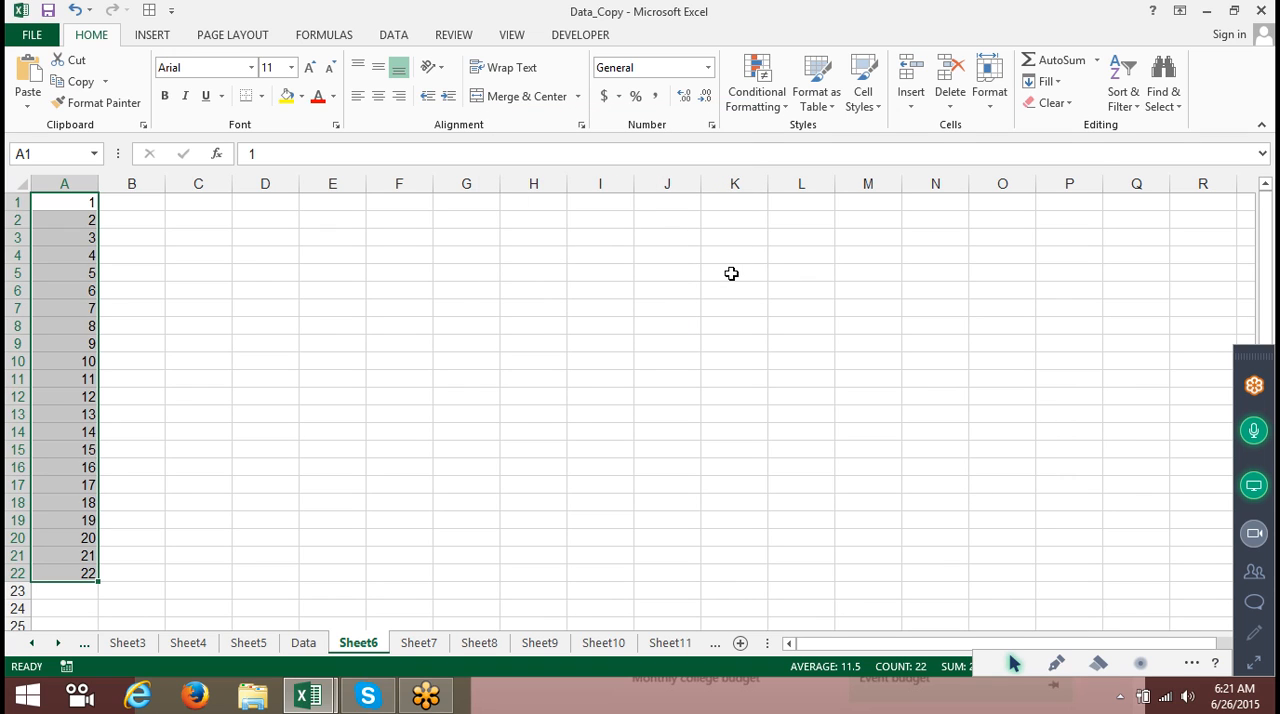
Refill A1:A22 as a linear series with step value 4 and stop value 50.
click(1033, 86)
click(1062, 217)
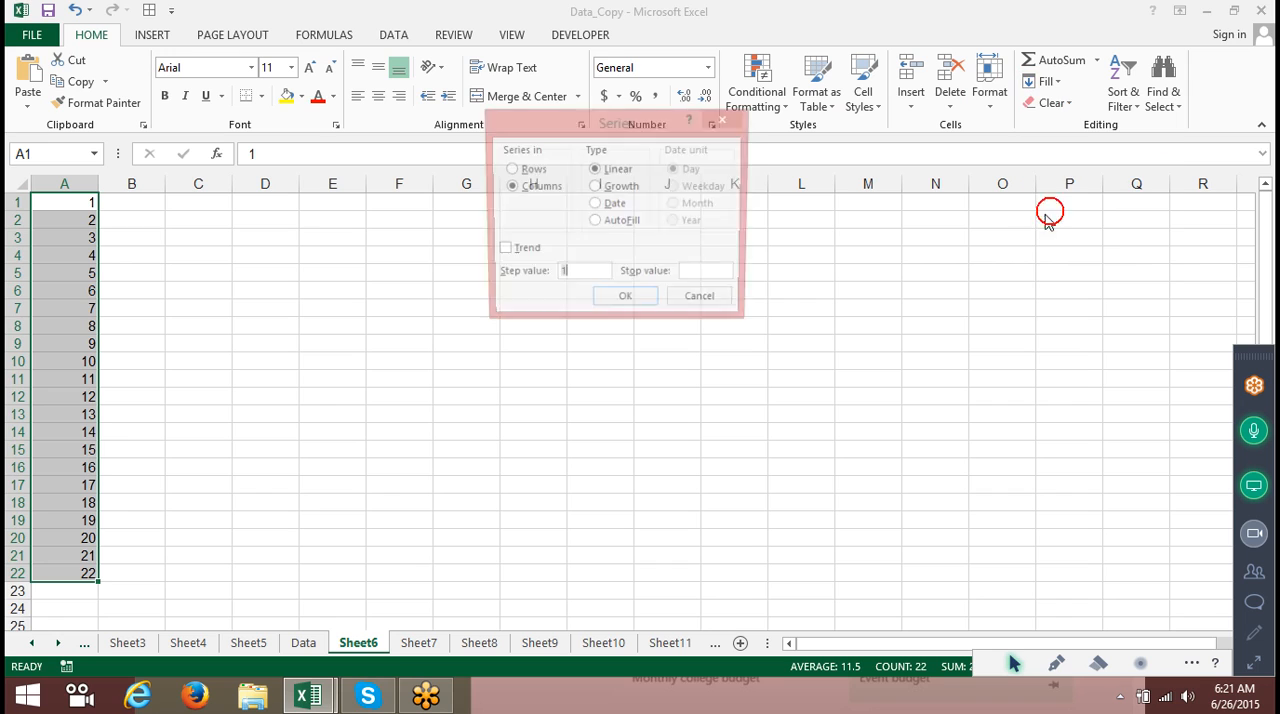
text(4)
click(727, 277)
text(50)
key(Return)
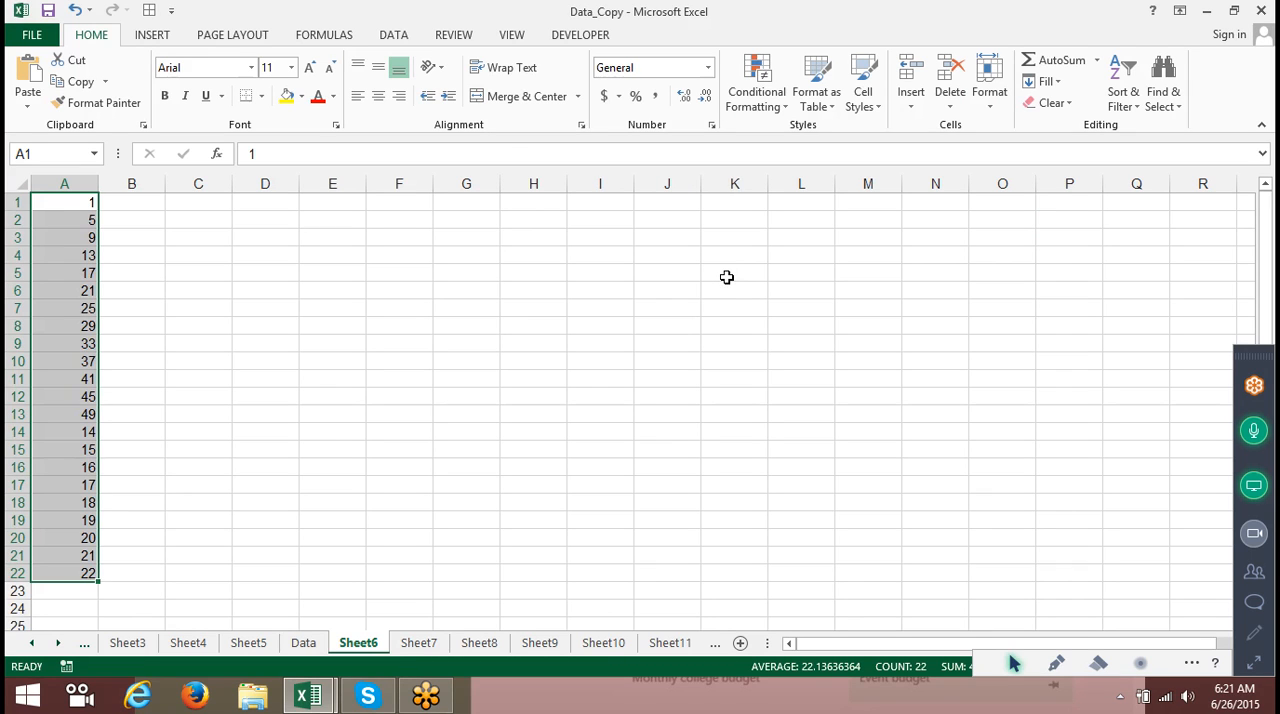
Refill A1:A22 as a growth series with step value 2 and no stop value.
click(1040, 82)
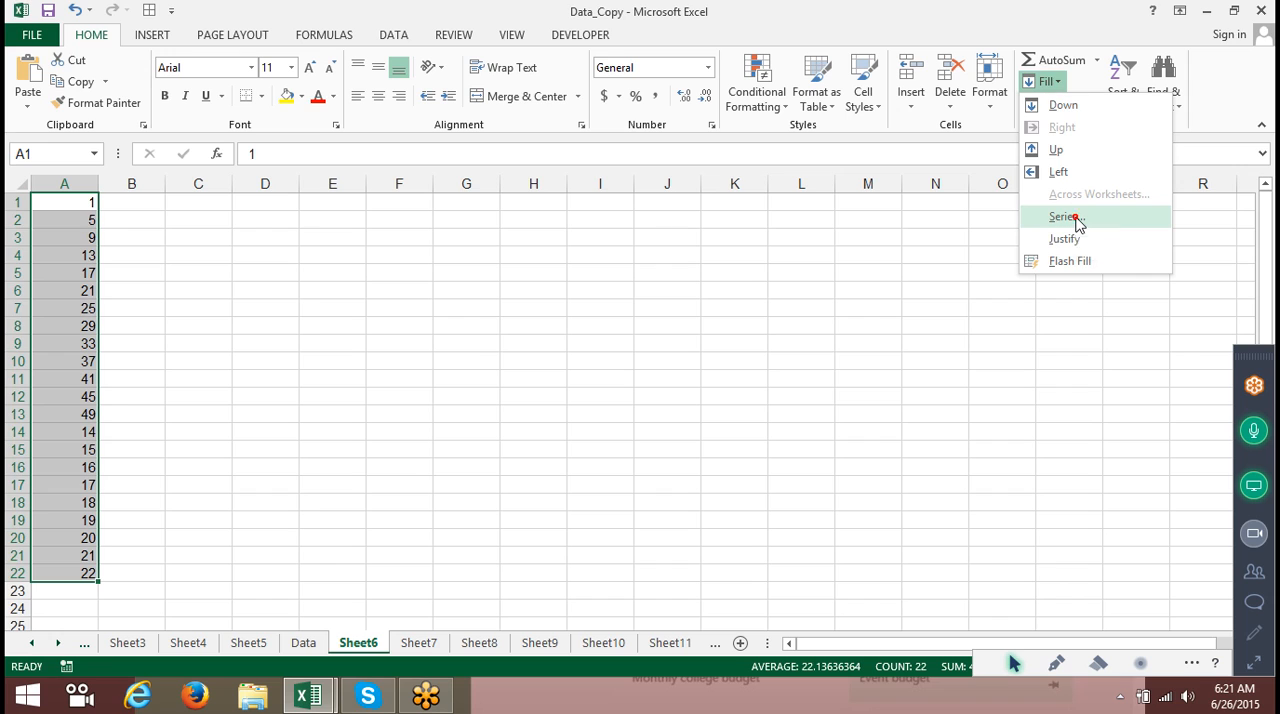
click(1076, 220)
click(734, 272)
text(5)
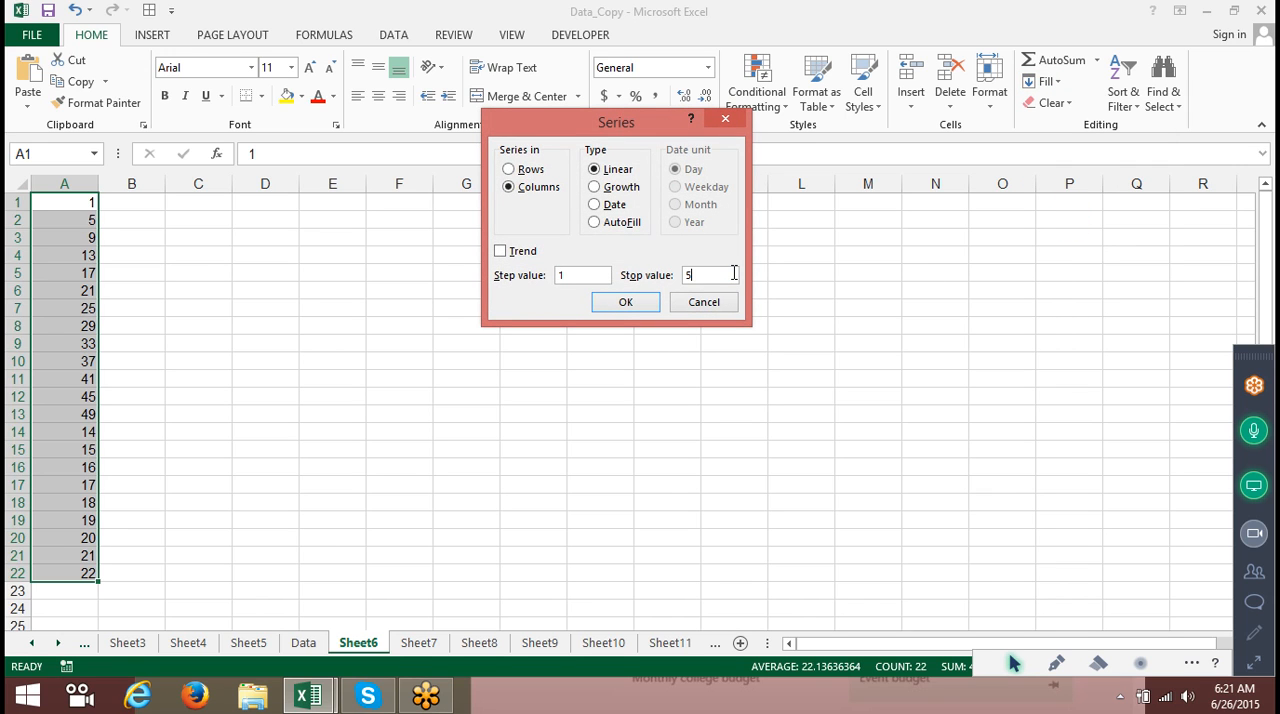
key(BackSpace)
click(636, 192)
click(590, 276)
key(BackSpace)
text(2)
key(Return)
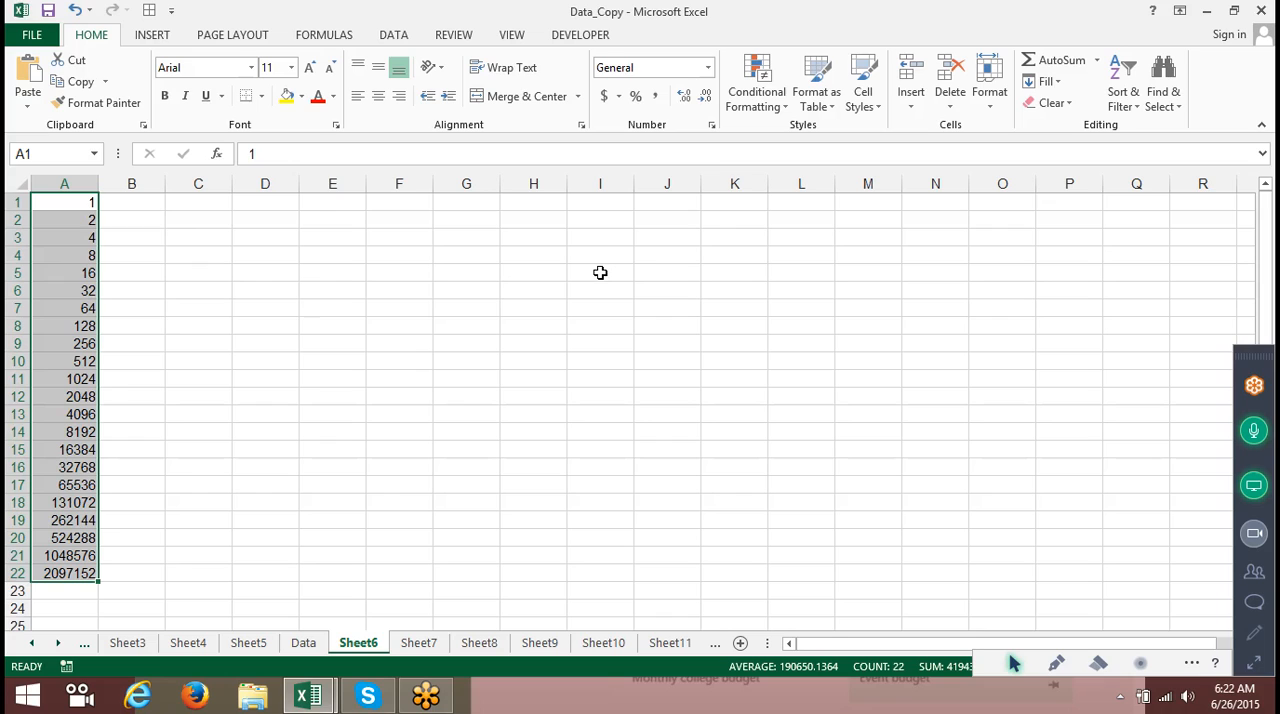
Clear the series from column A and enter the date 1/1 in cell A1.
key(Delete)
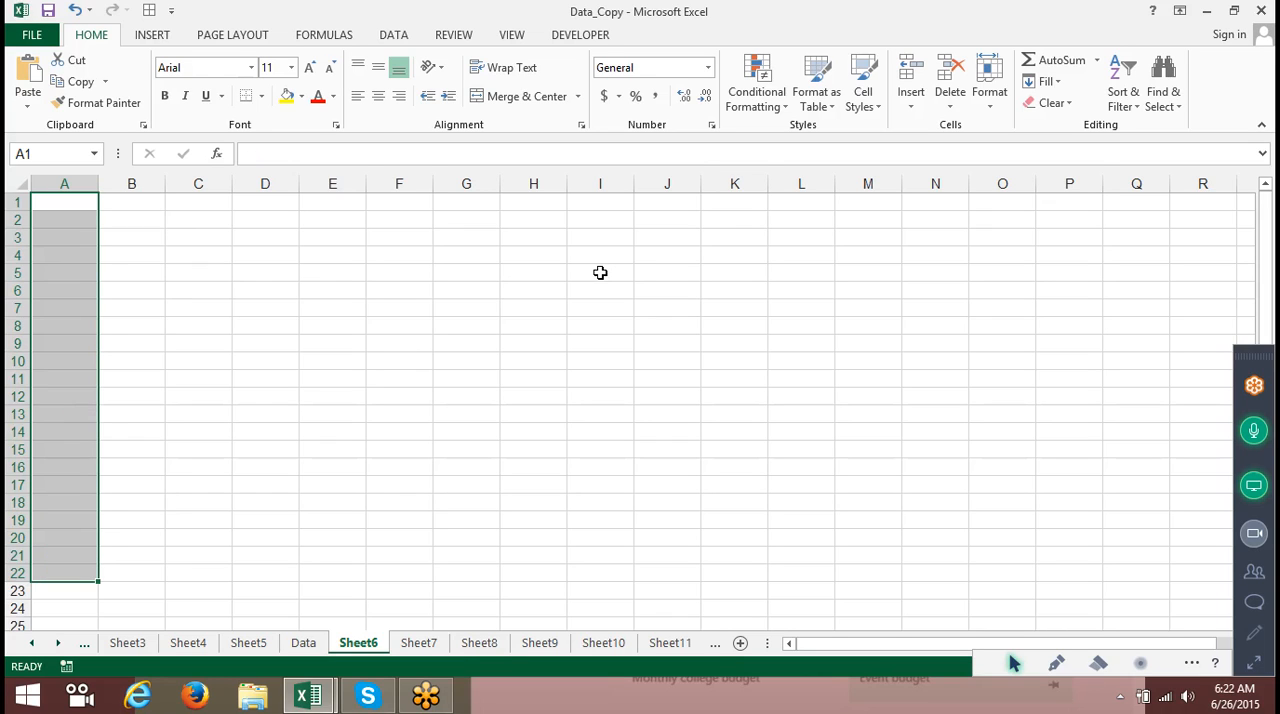
key(ctrl+Home)
text(1/1)
key(Escape)
click(270, 371)
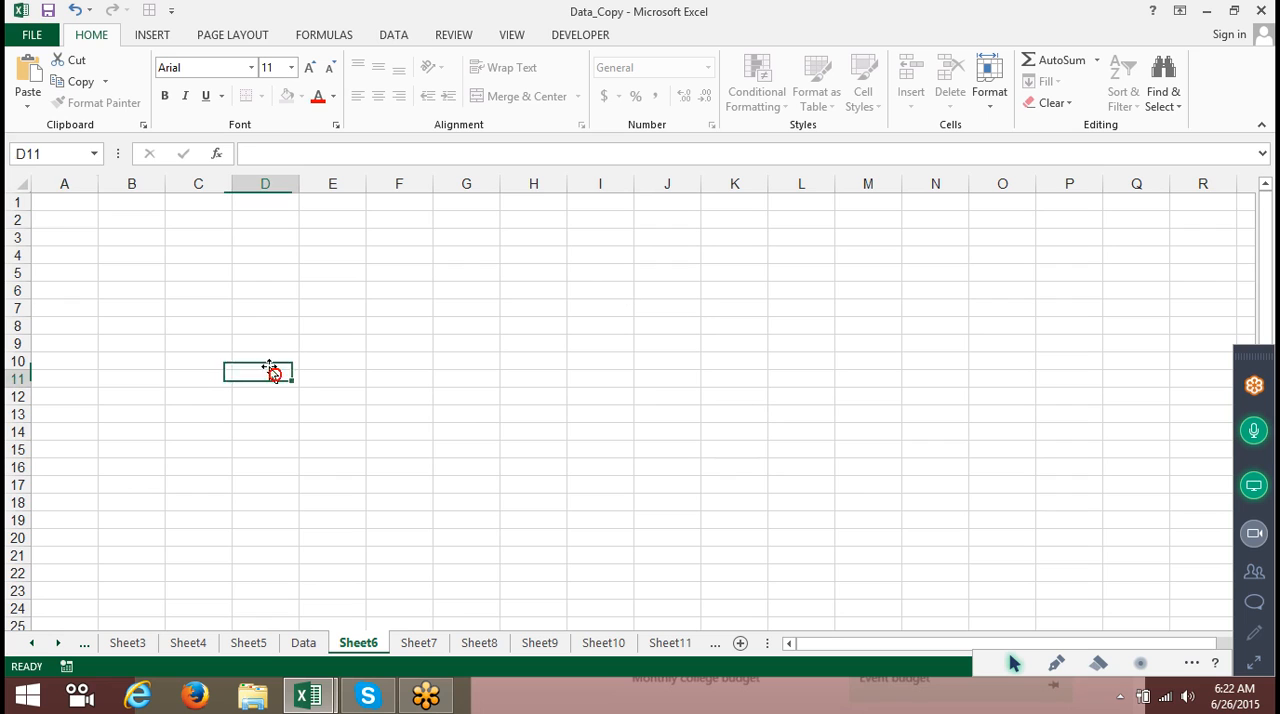
Fill A1:A24 with a daily date series starting from the 1/1 date.
drag(80, 203, 74, 606)
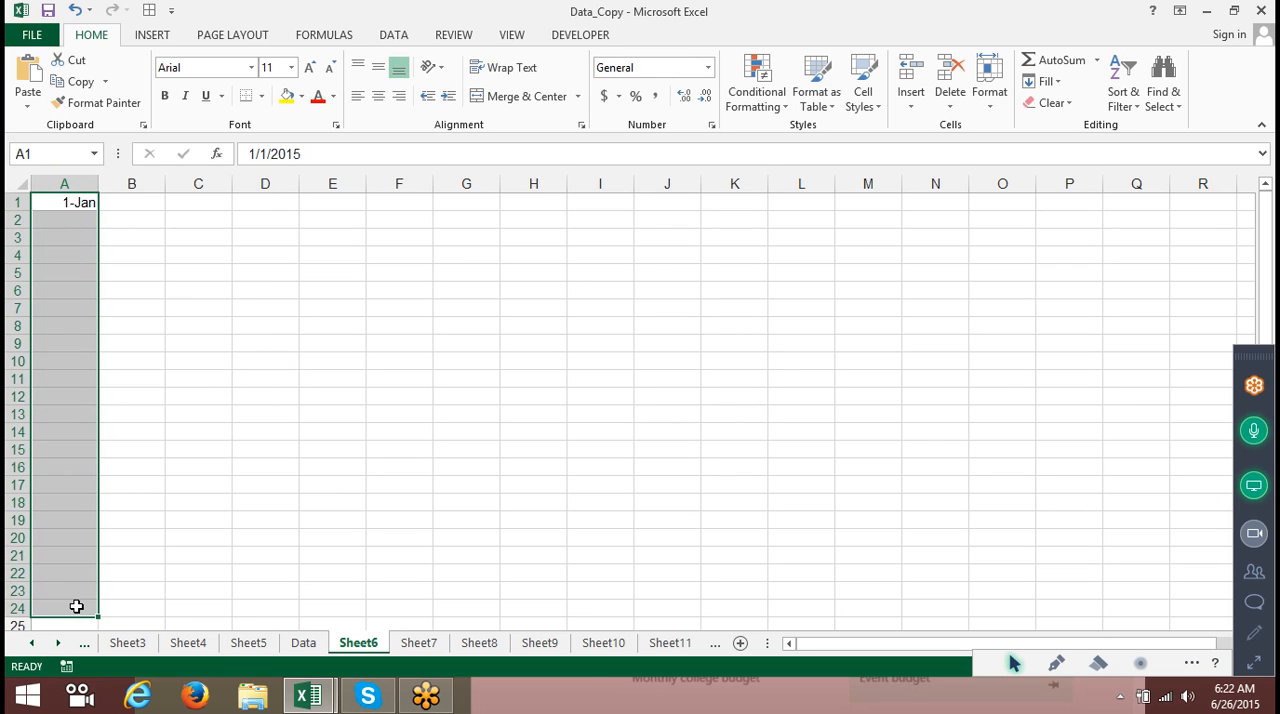
click(1046, 88)
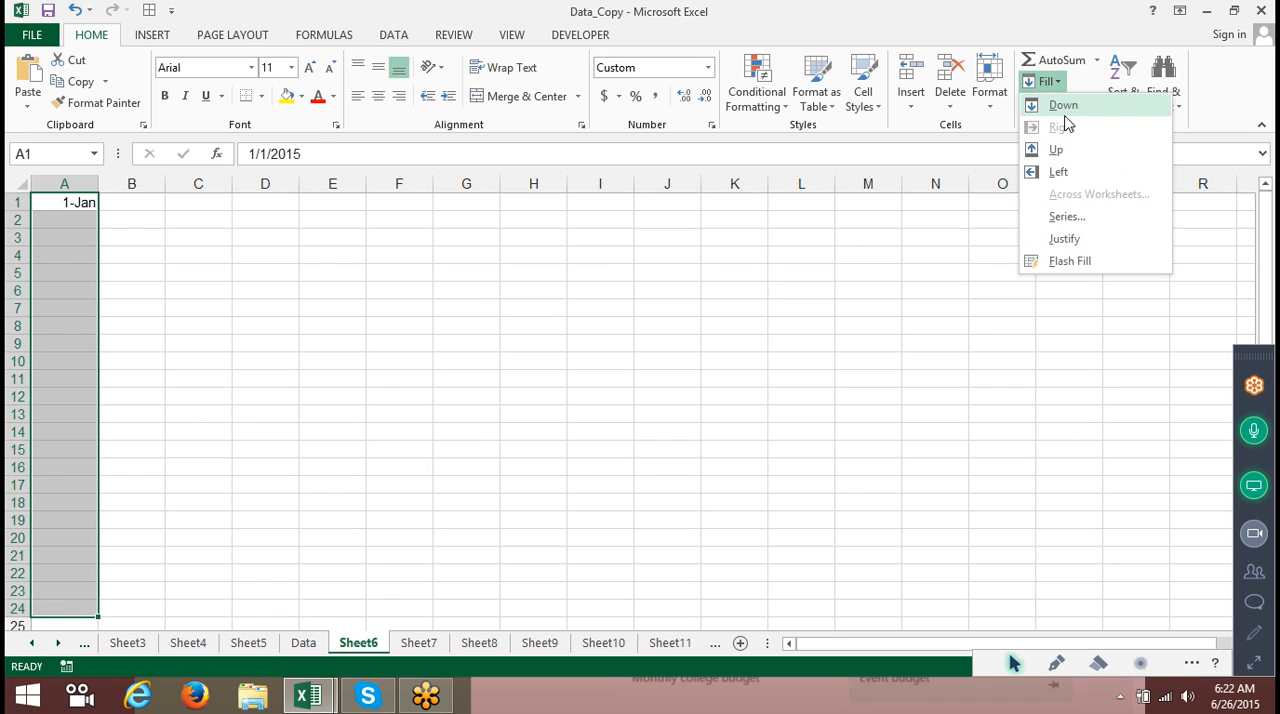
click(1067, 216)
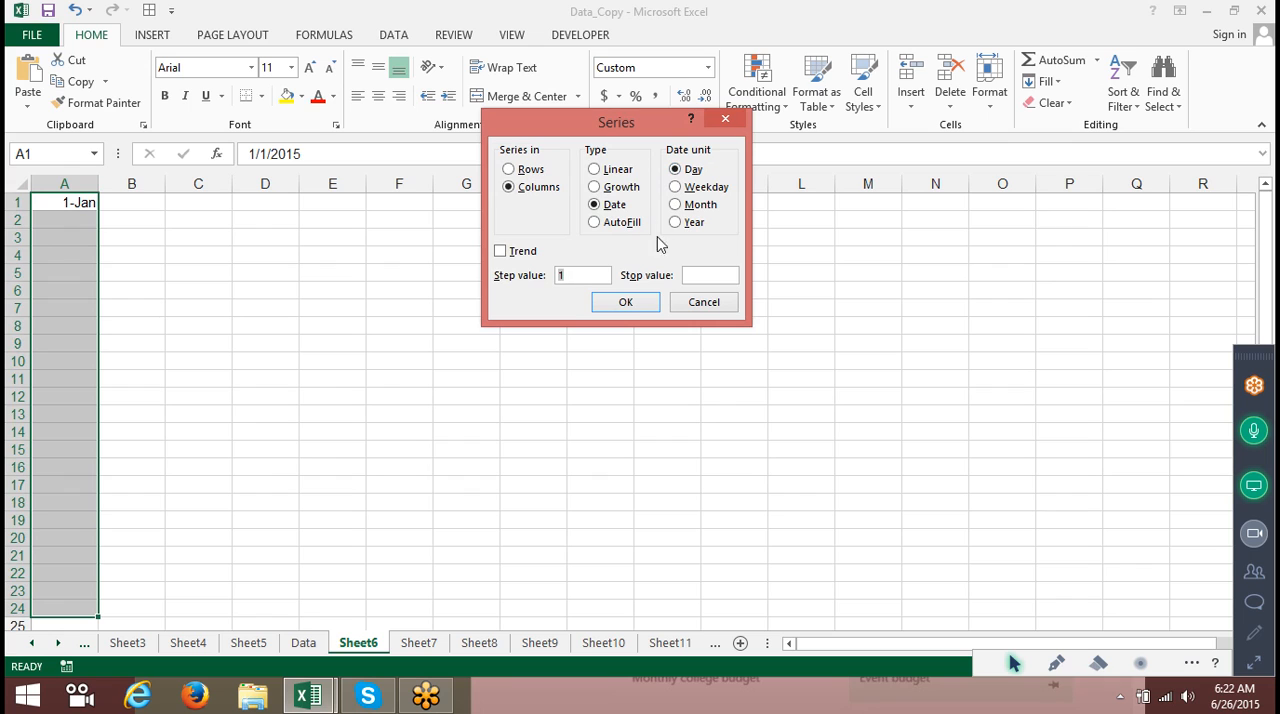
click(637, 301)
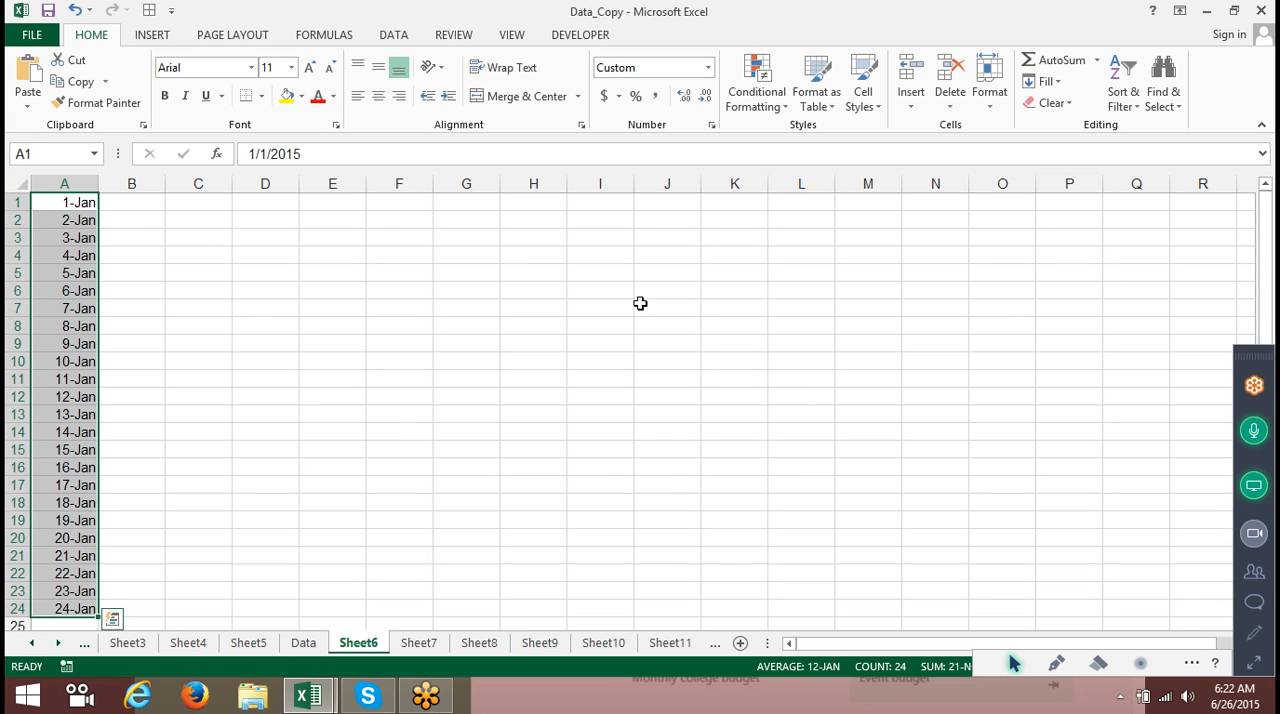
Refill A1:A24 as a date series using the Weekday unit.
click(1042, 81)
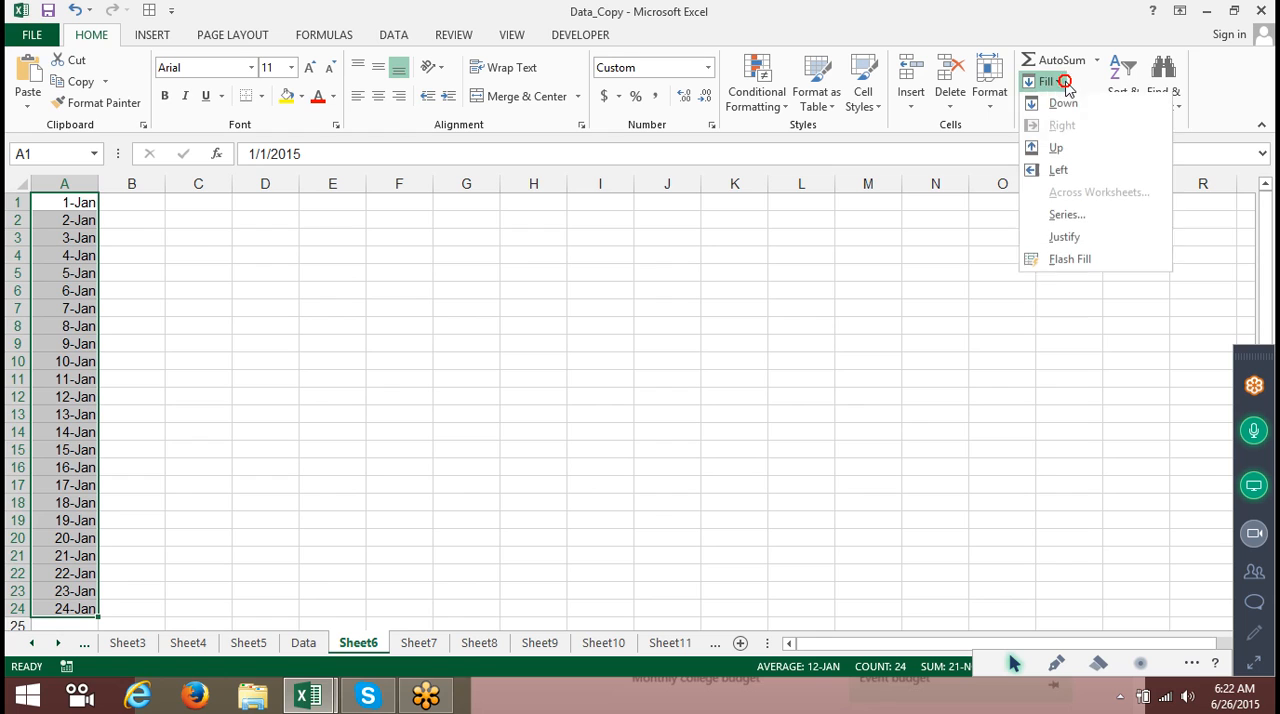
click(1068, 217)
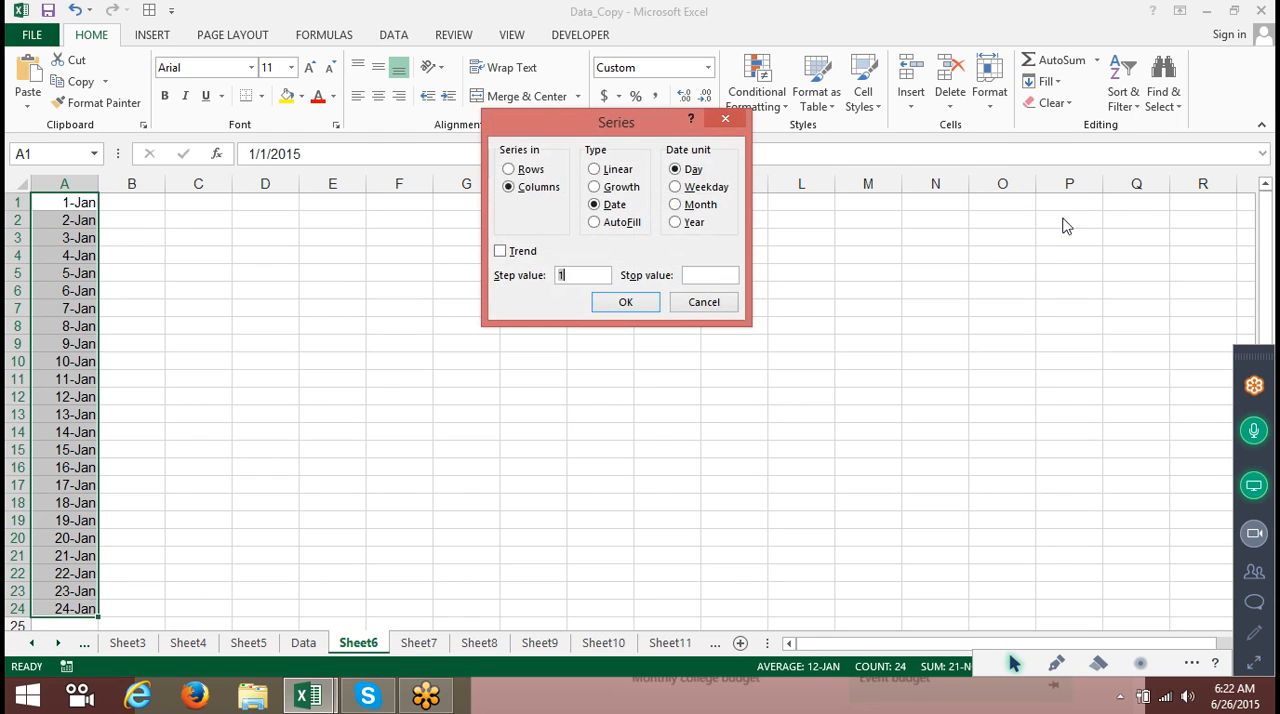
click(712, 188)
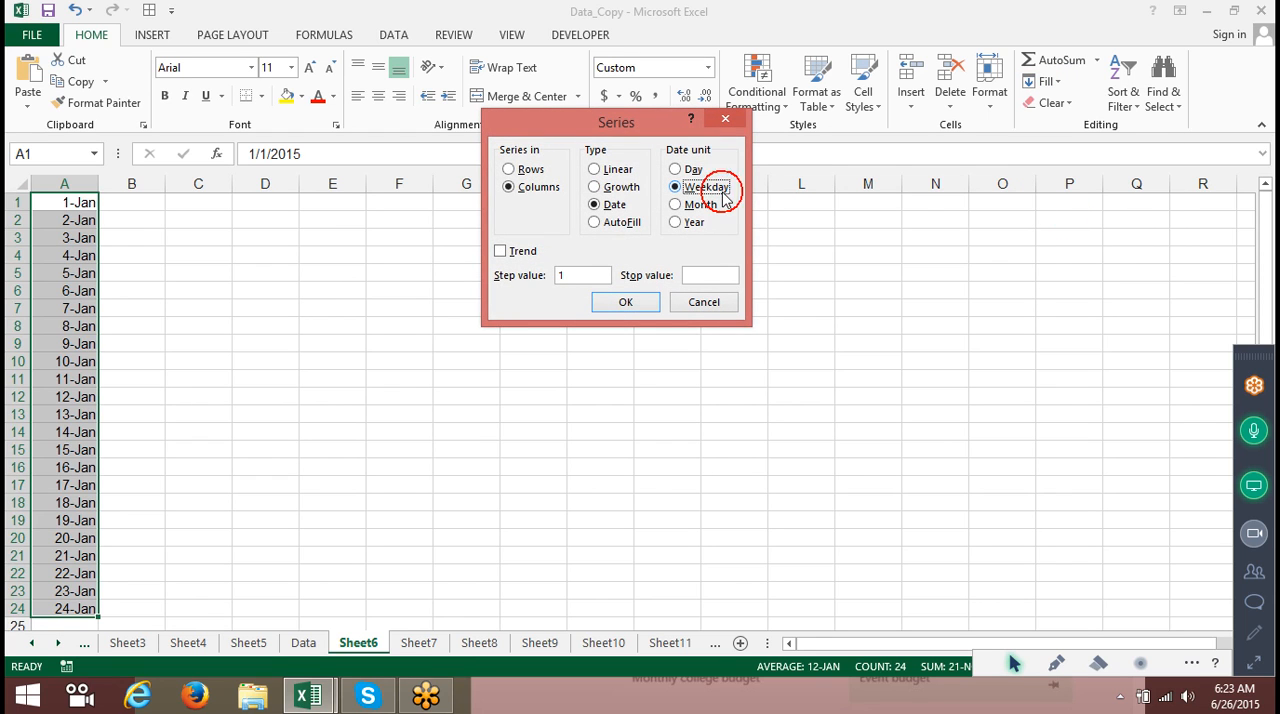
click(644, 308)
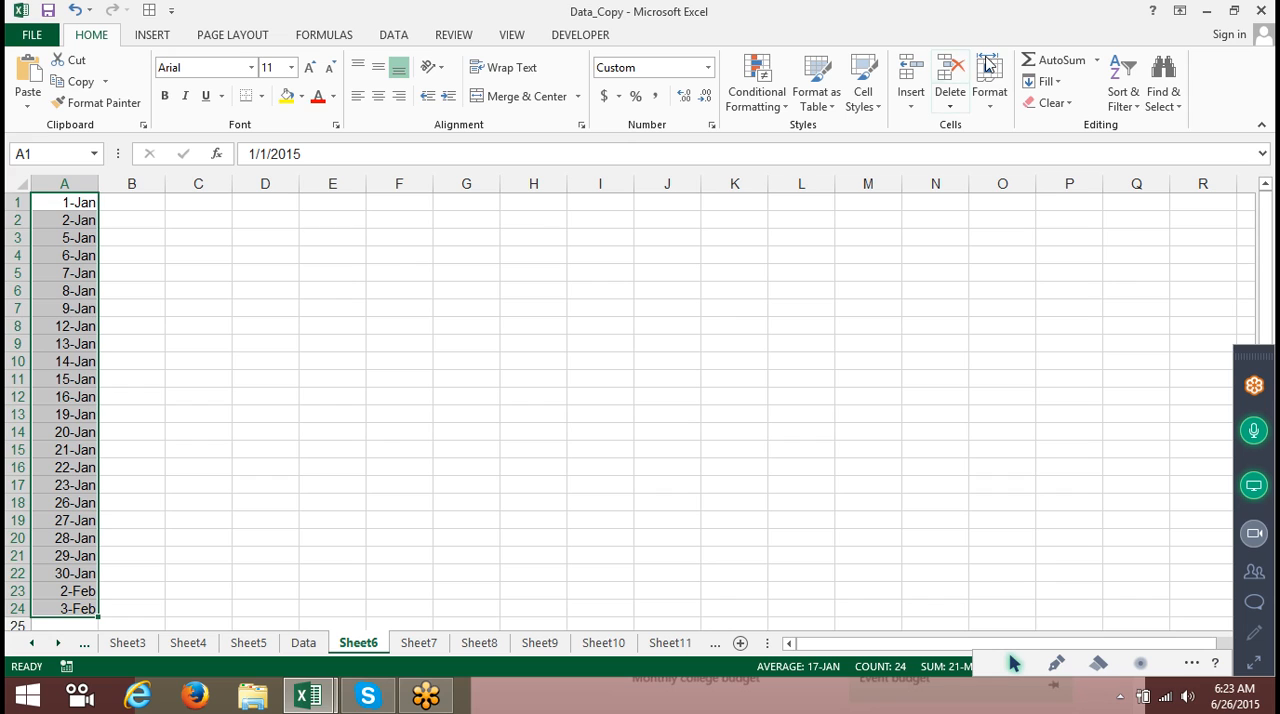
Refill A1:A24 as a date series using the Month unit.
click(1038, 81)
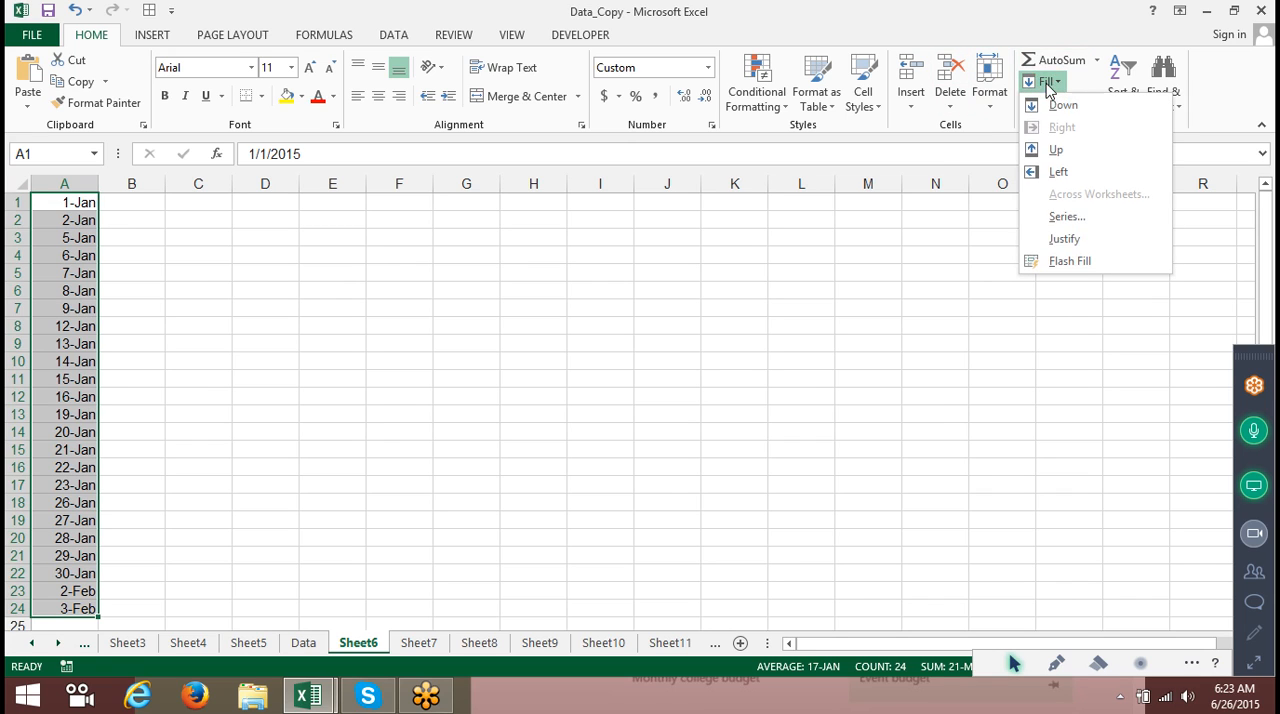
click(1060, 217)
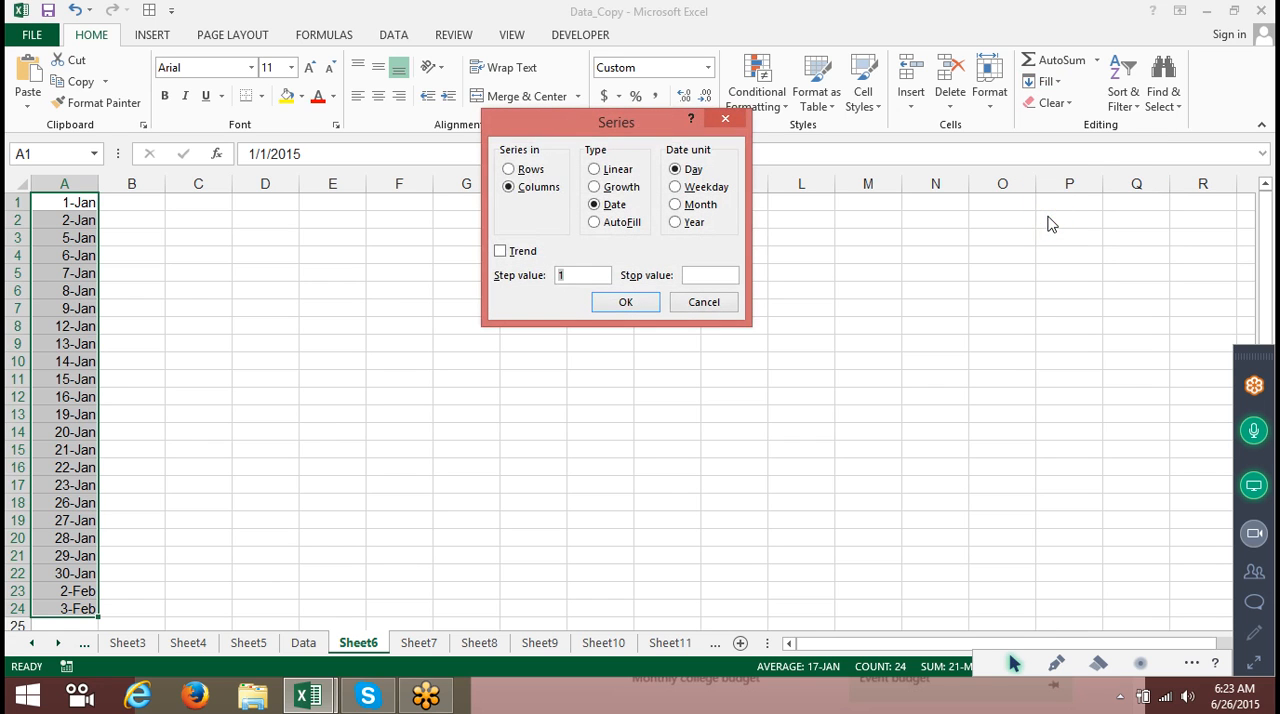
click(705, 204)
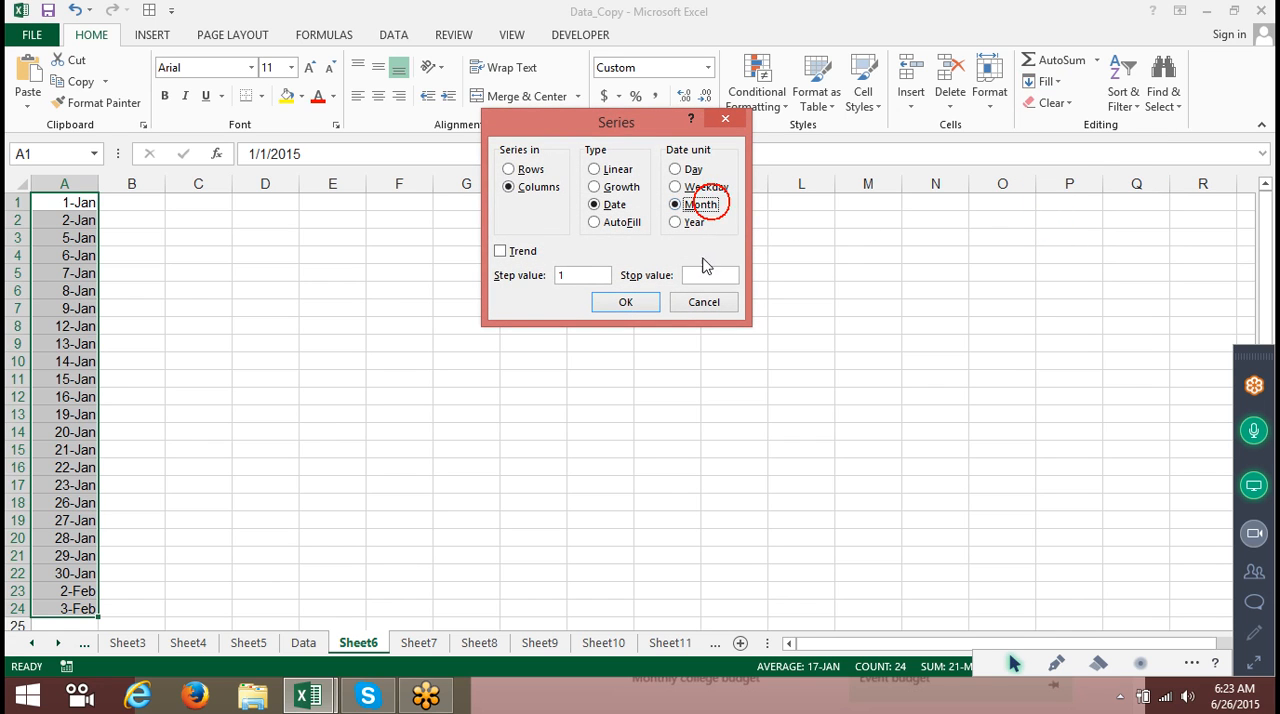
click(645, 305)
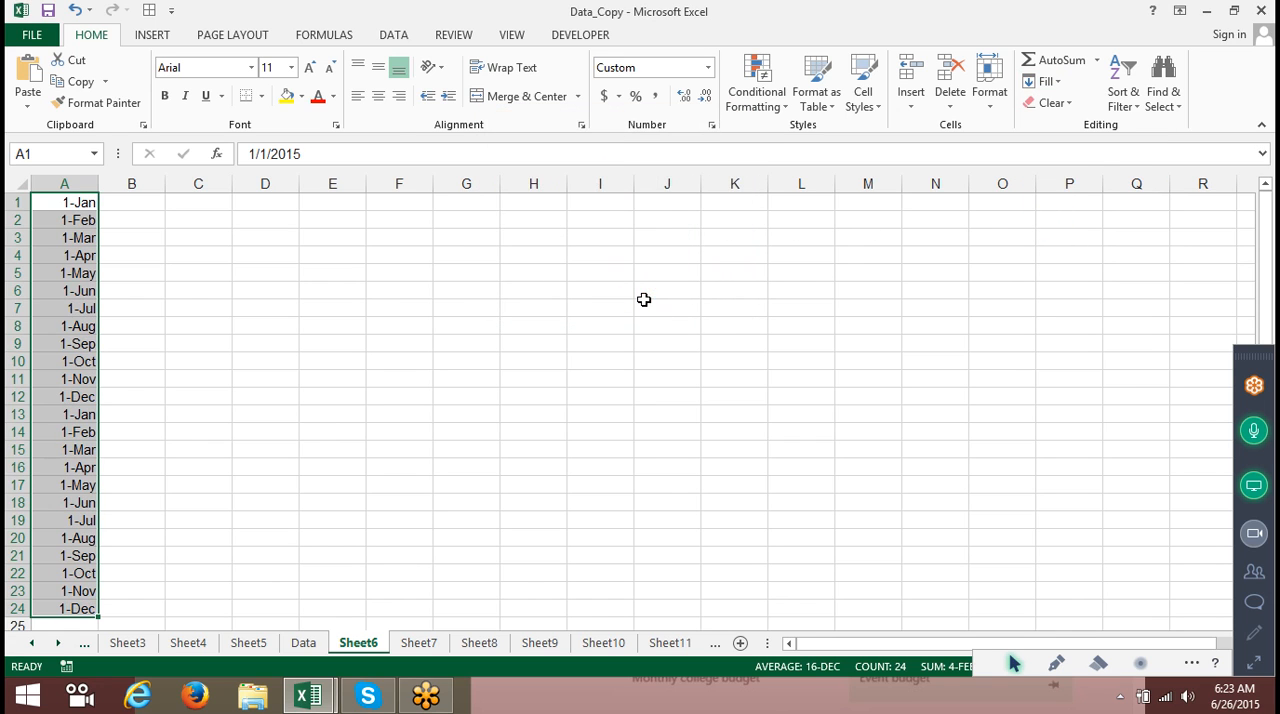
Refill A1:A24 as a yearly date series and reformat the cells as time, then as a date showing the year.
click(1045, 82)
click(1060, 217)
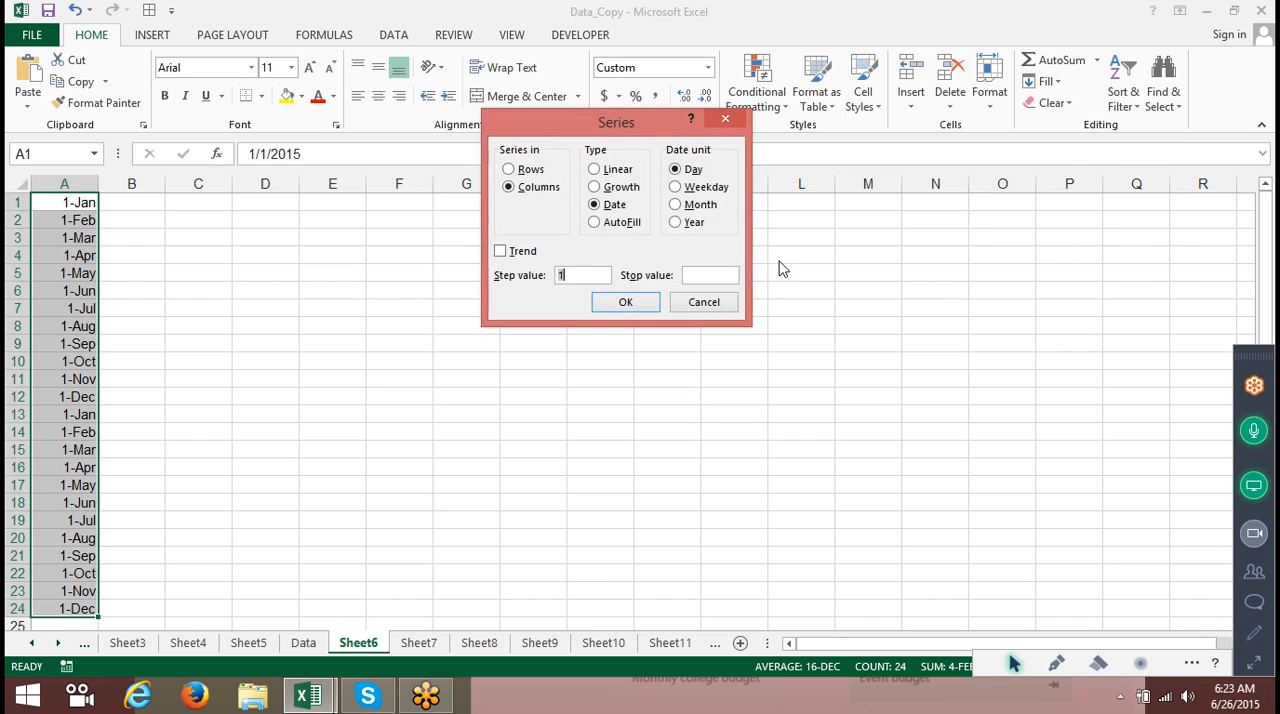
click(700, 224)
click(645, 303)
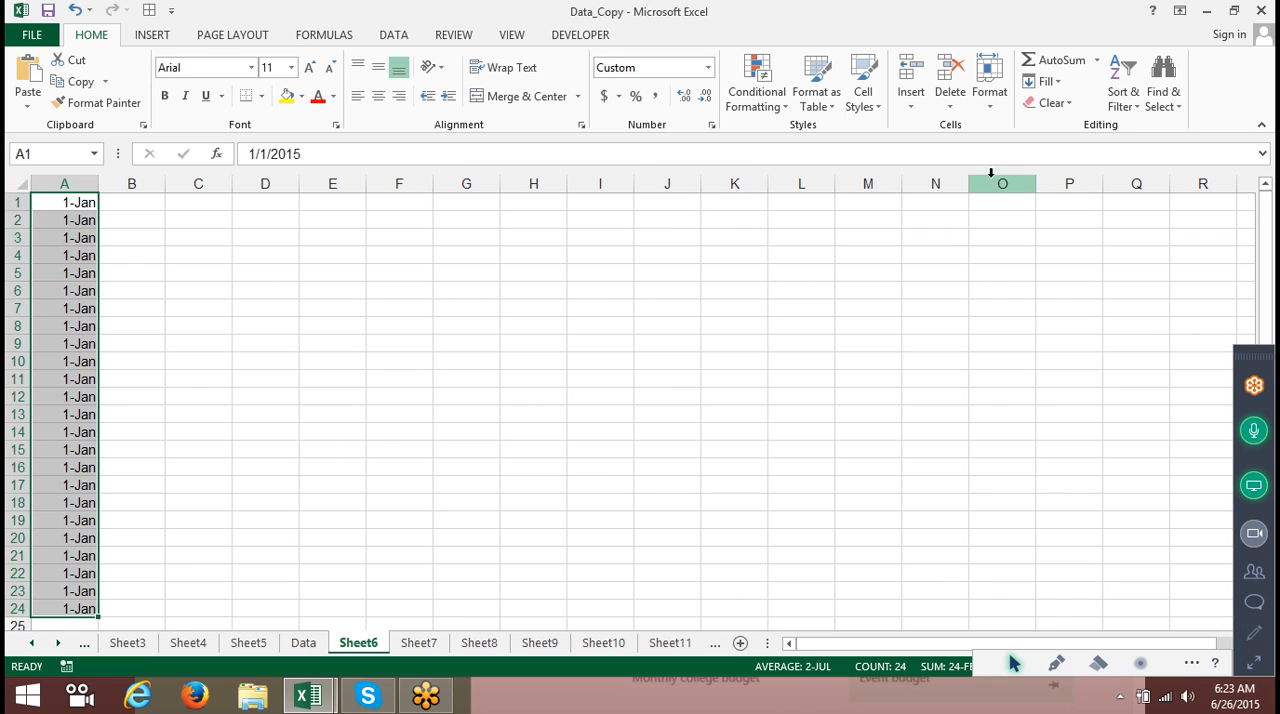
key(ctrl+shift+2)
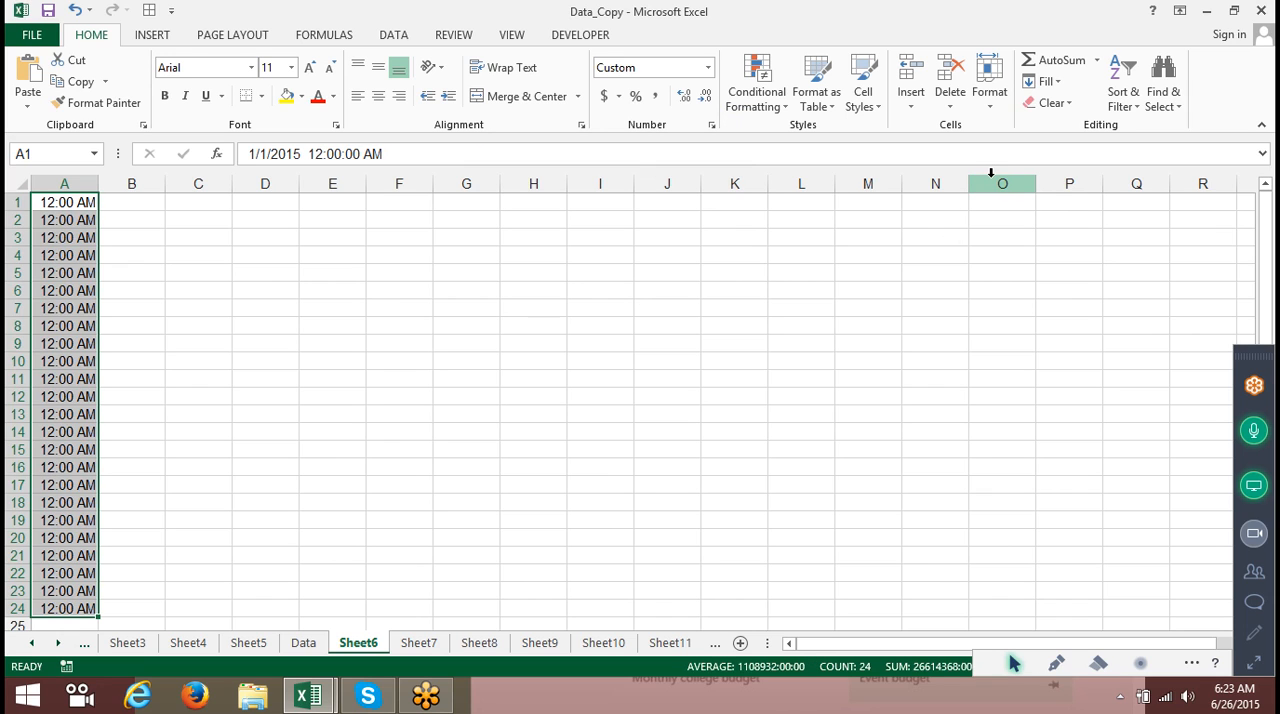
key(ctrl+shift+3)
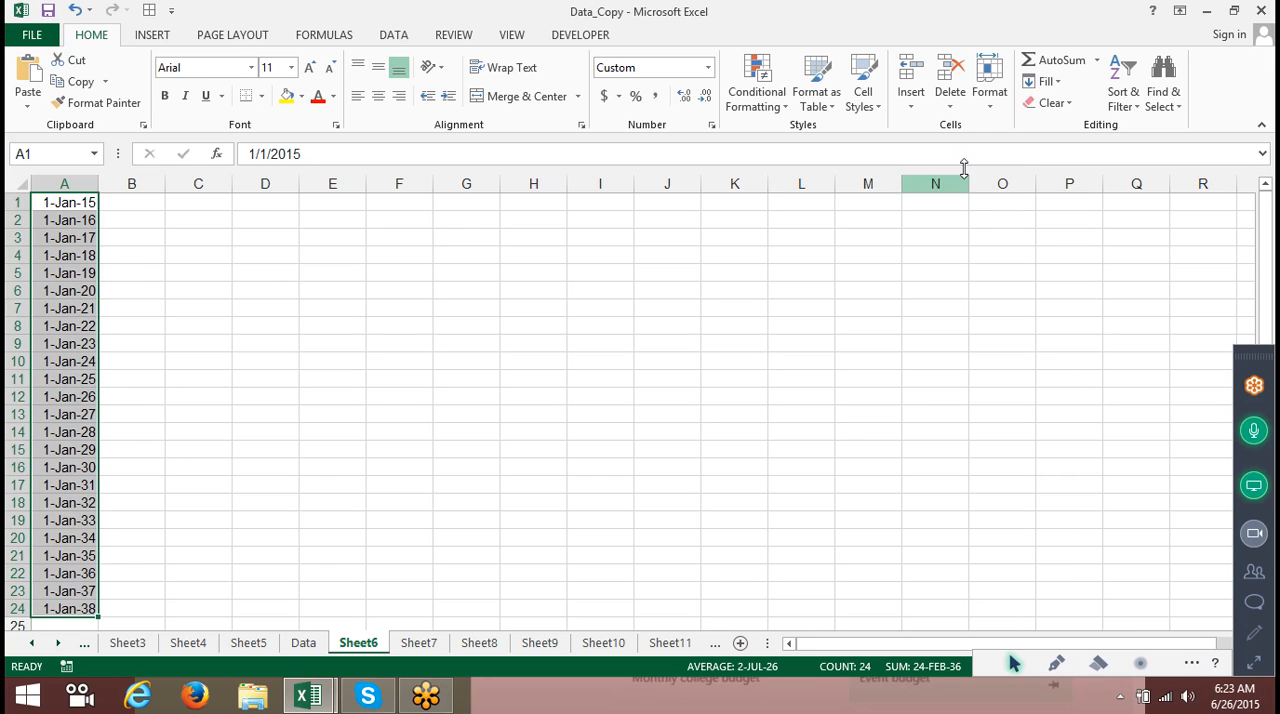
click(1045, 82)
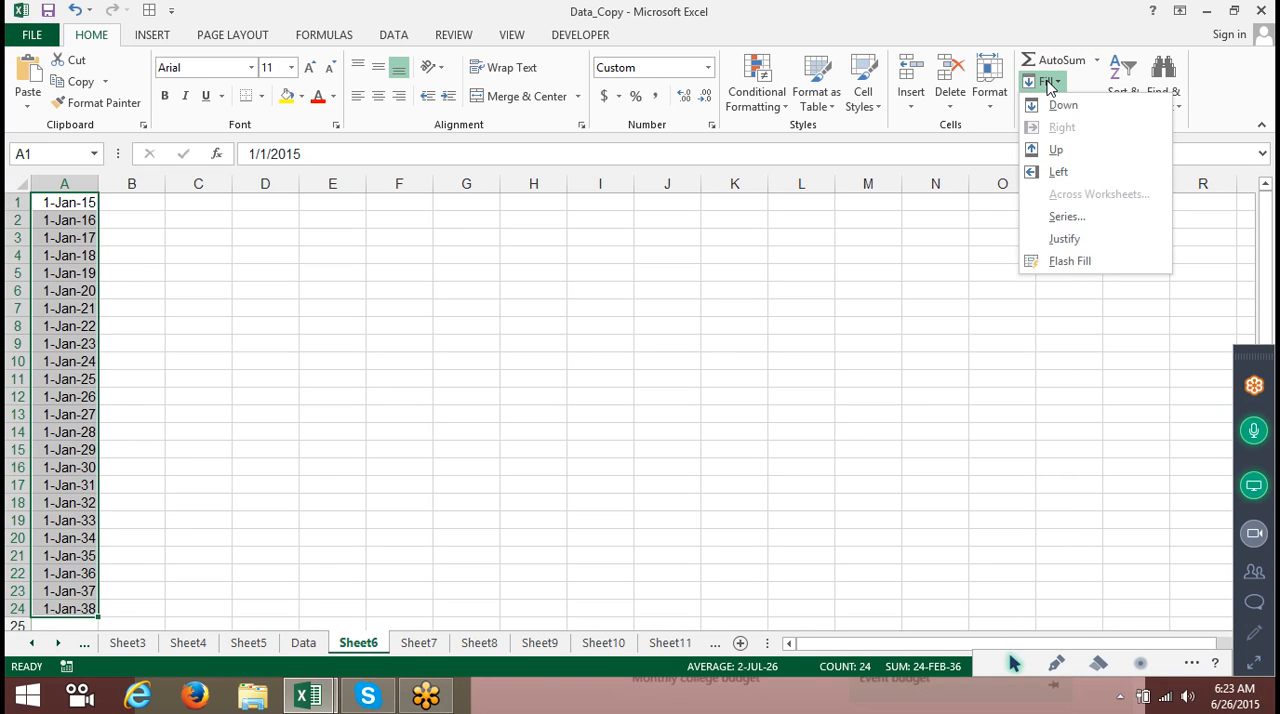
click(1112, 216)
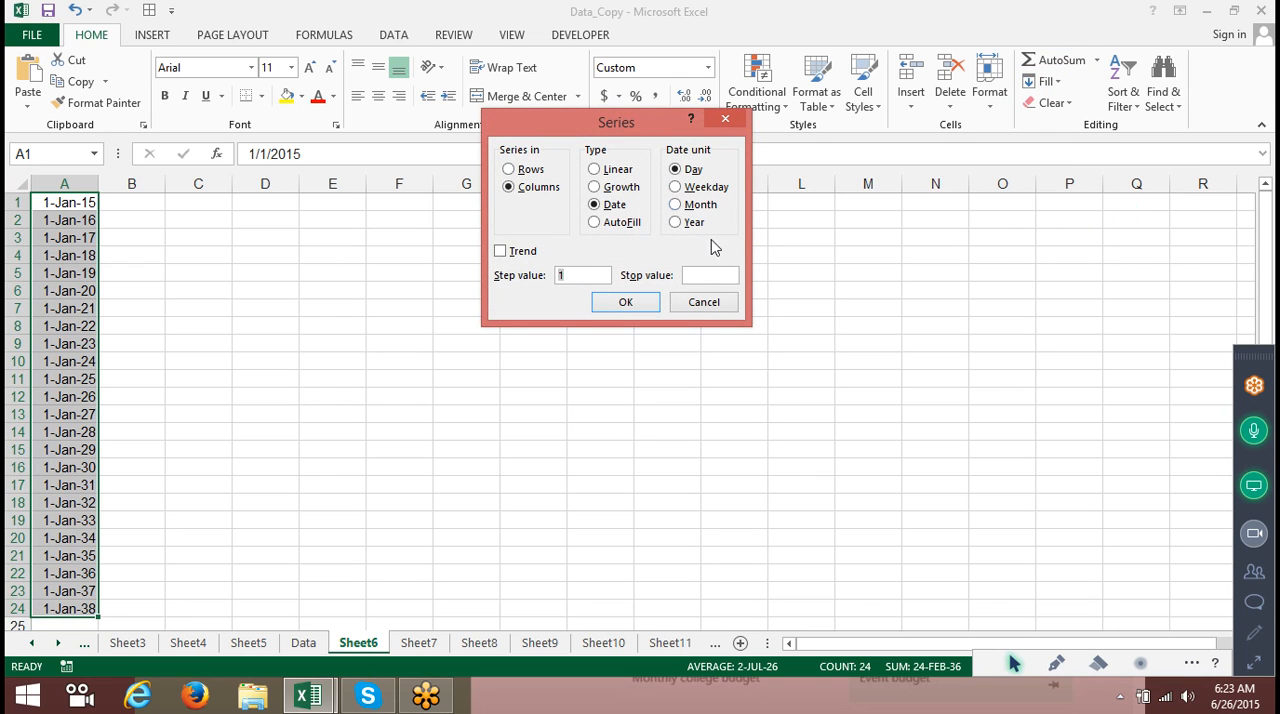
click(700, 309)
Enter A1 in cell D4.
click(268, 253)
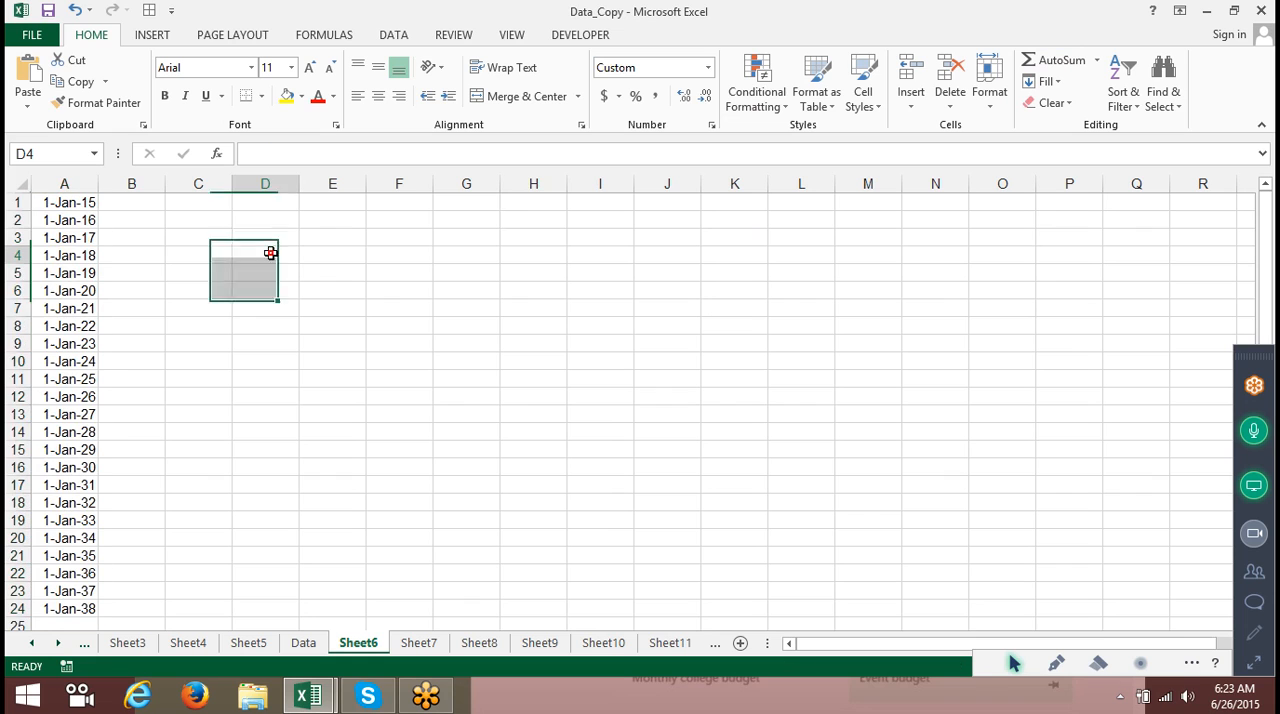
text(A1)
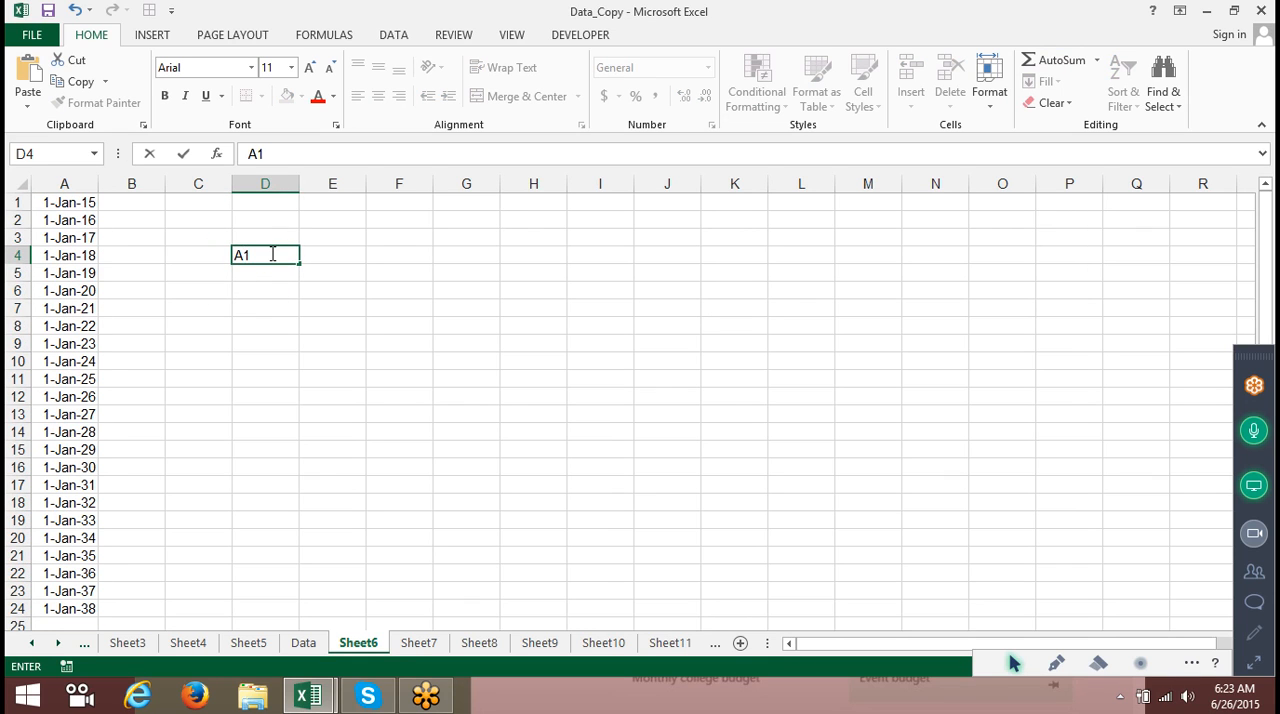
key(Return)
Fill D4:D15 with an AutoFill series continuing from A1.
drag(270, 252, 271, 443)
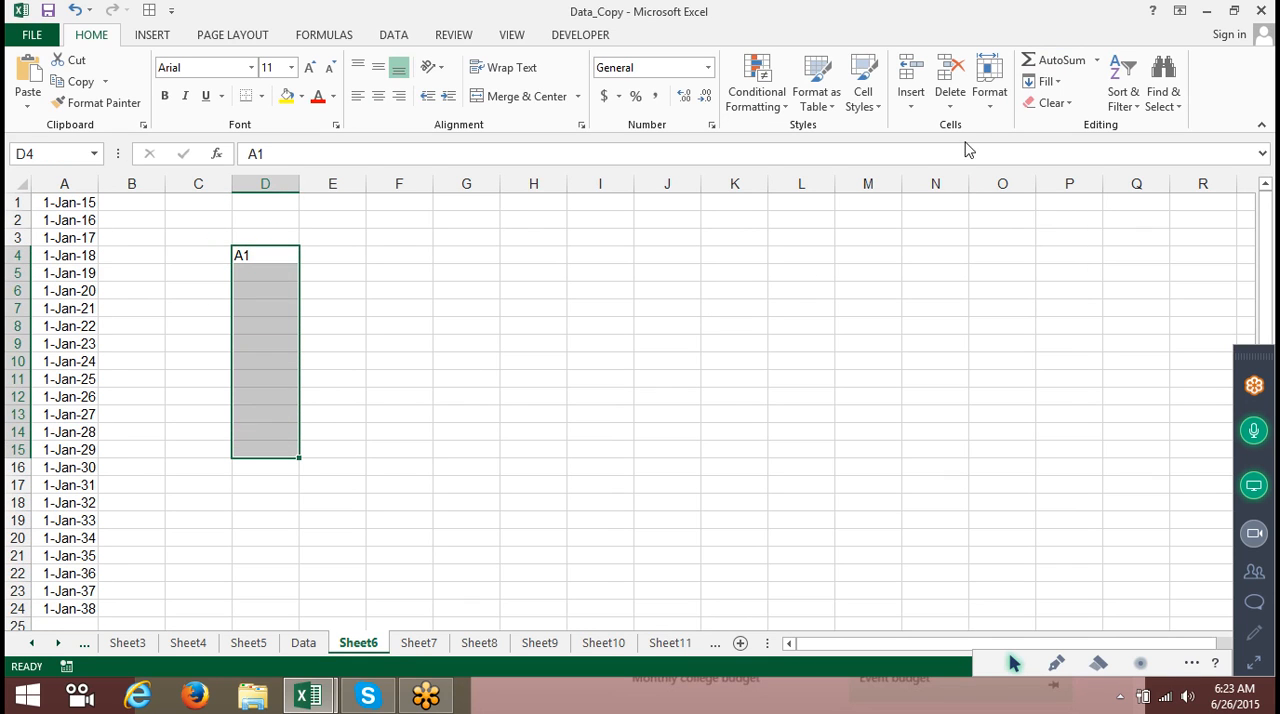
click(1046, 81)
click(1057, 215)
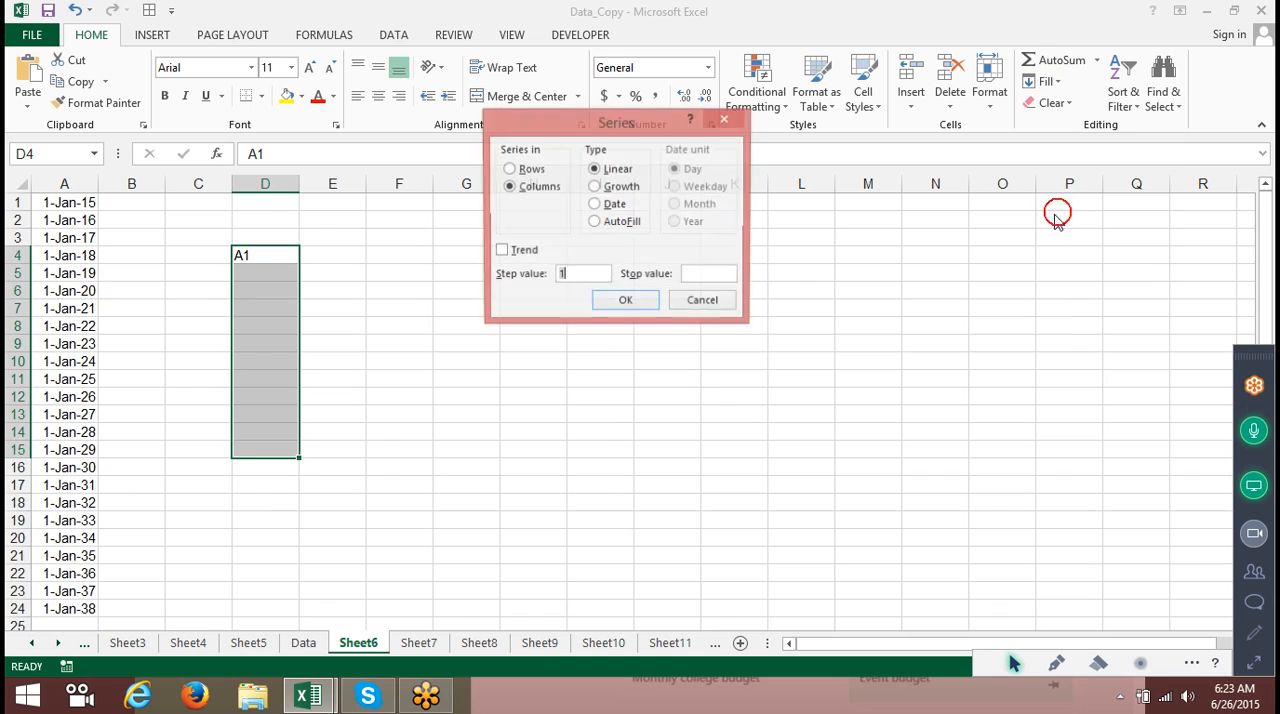
click(614, 222)
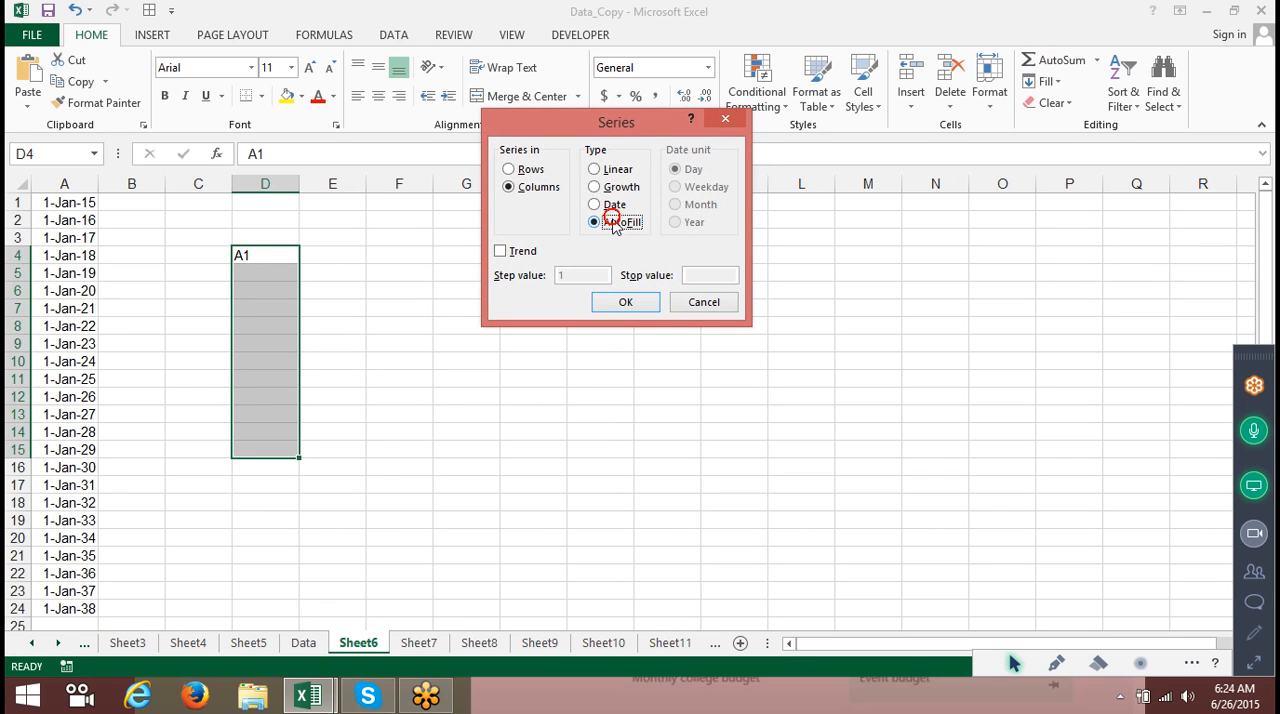
click(622, 301)
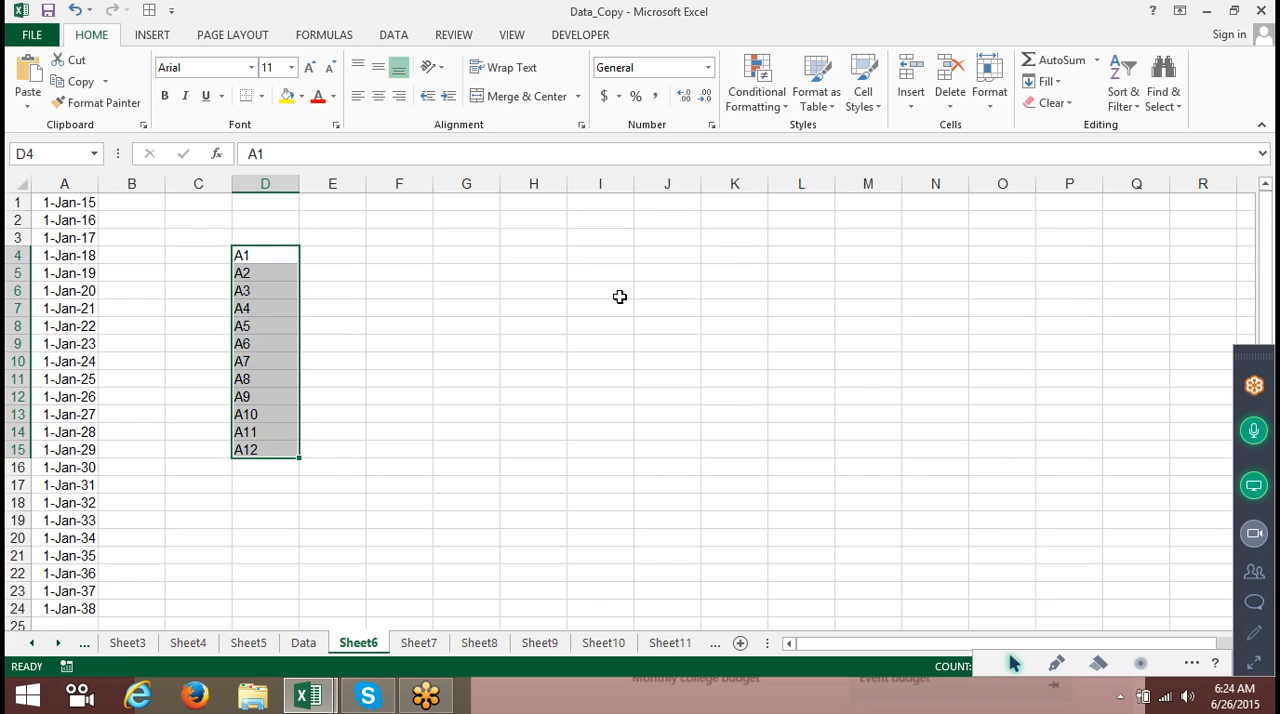
click(1048, 84)
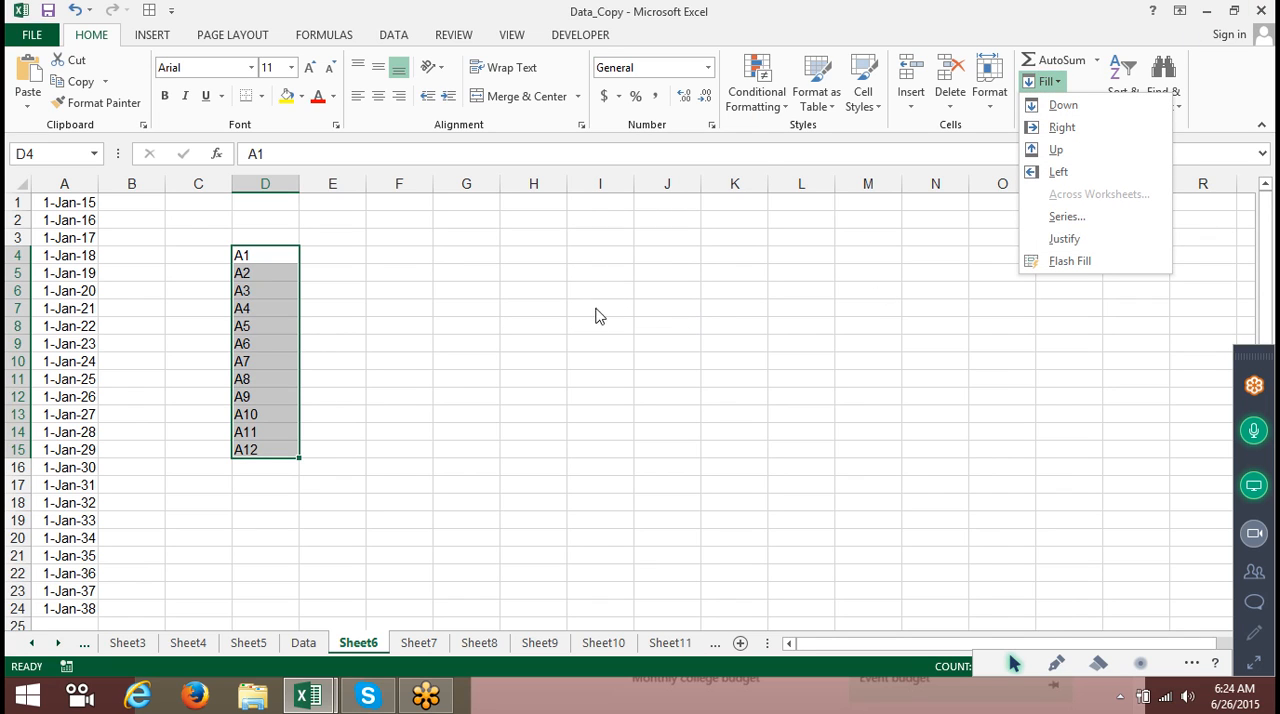
click(489, 246)
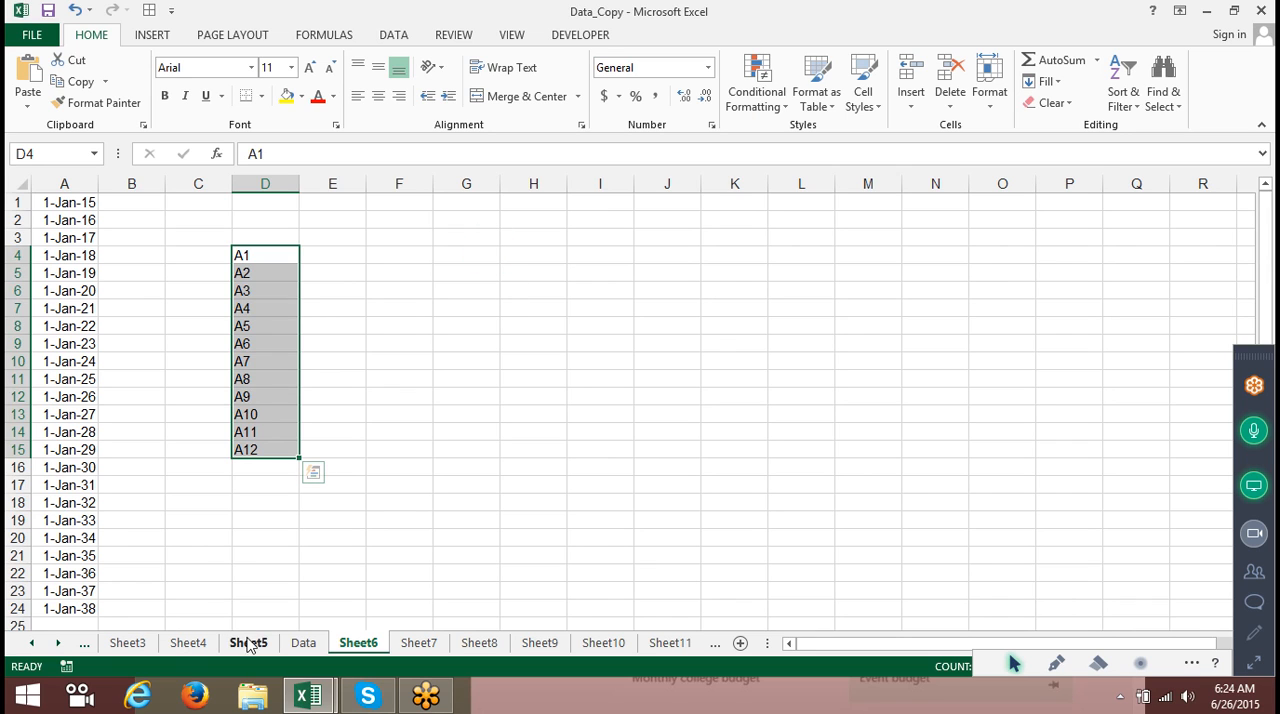
click(418, 643)
click(476, 645)
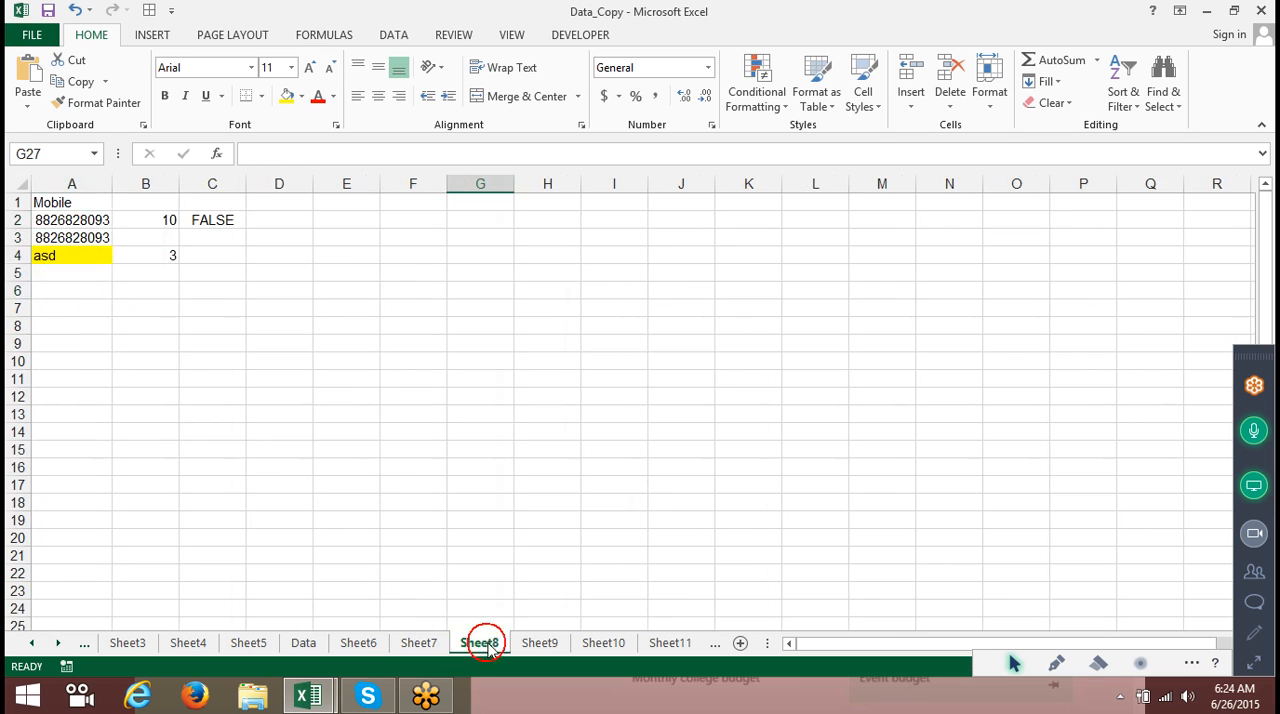
click(538, 645)
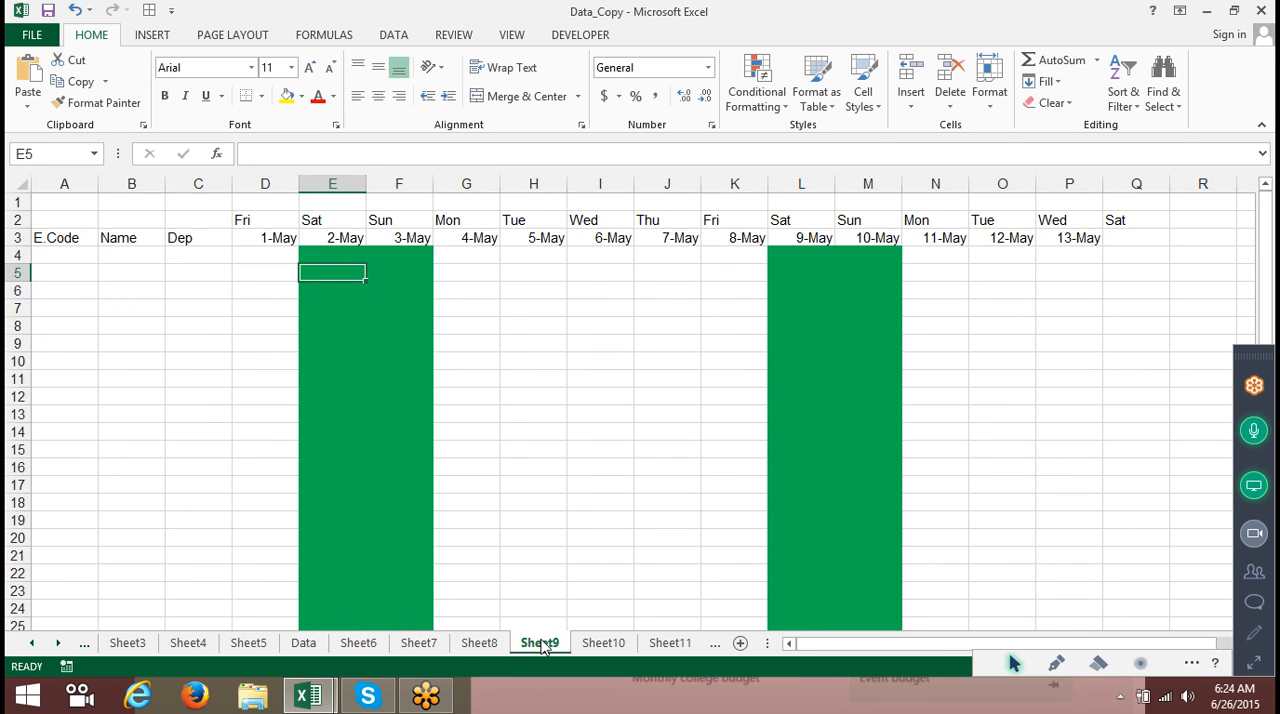
Create a new blank workbook and switch to Sheet1.
key(ctrl+n)
click(326, 644)
click(325, 643)
click(375, 643)
click(134, 643)
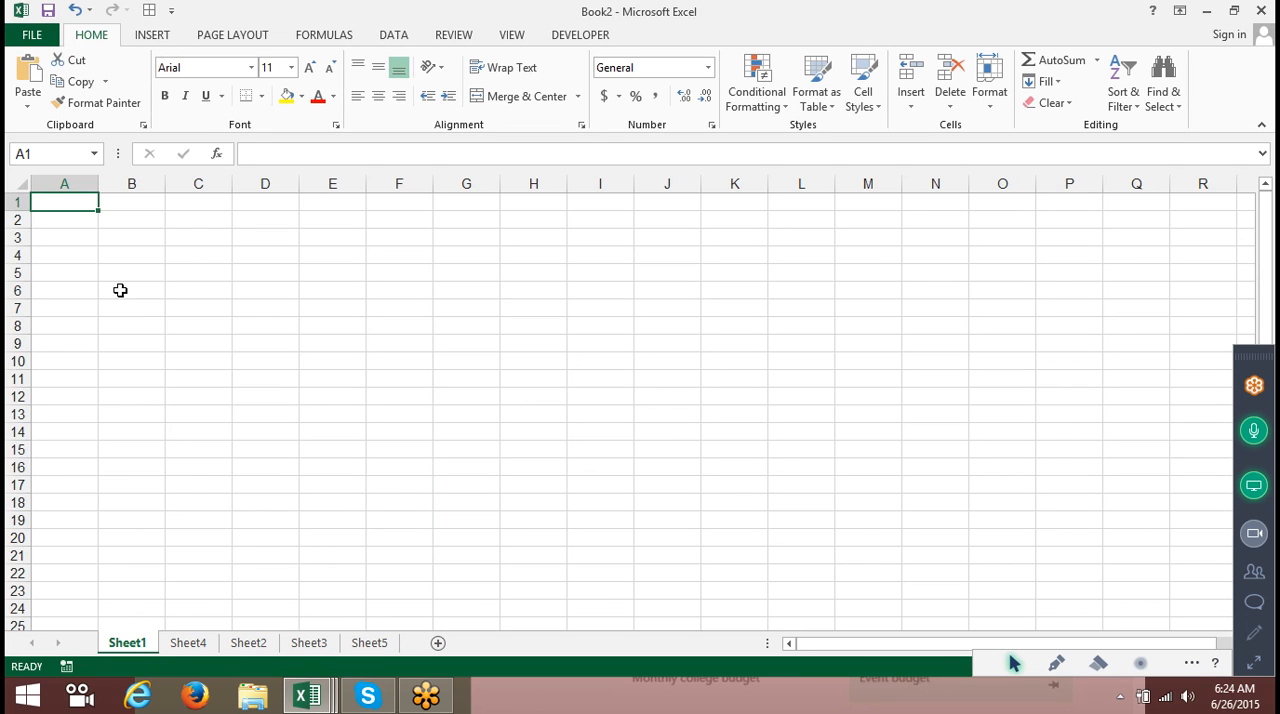
Enter the headers Name in A1 and Roll in B1.
shift+click(120, 290)
text(Name)
key(Tab)
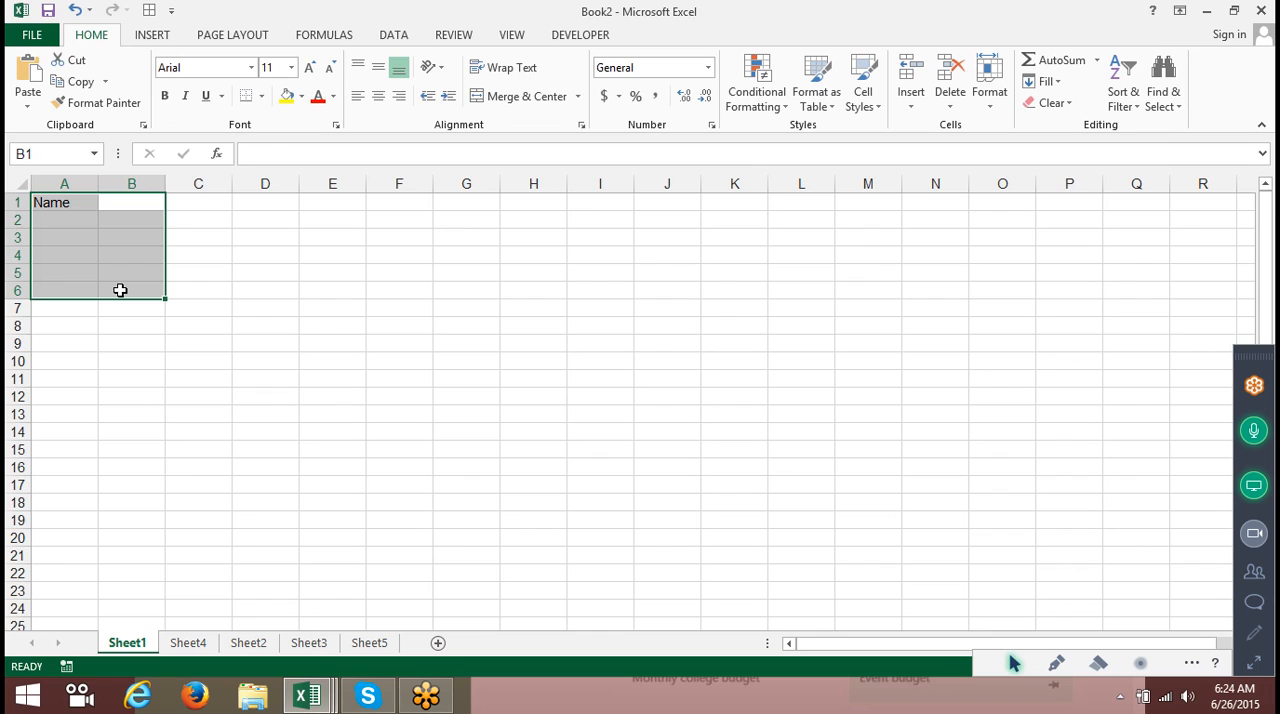
text(Roll)
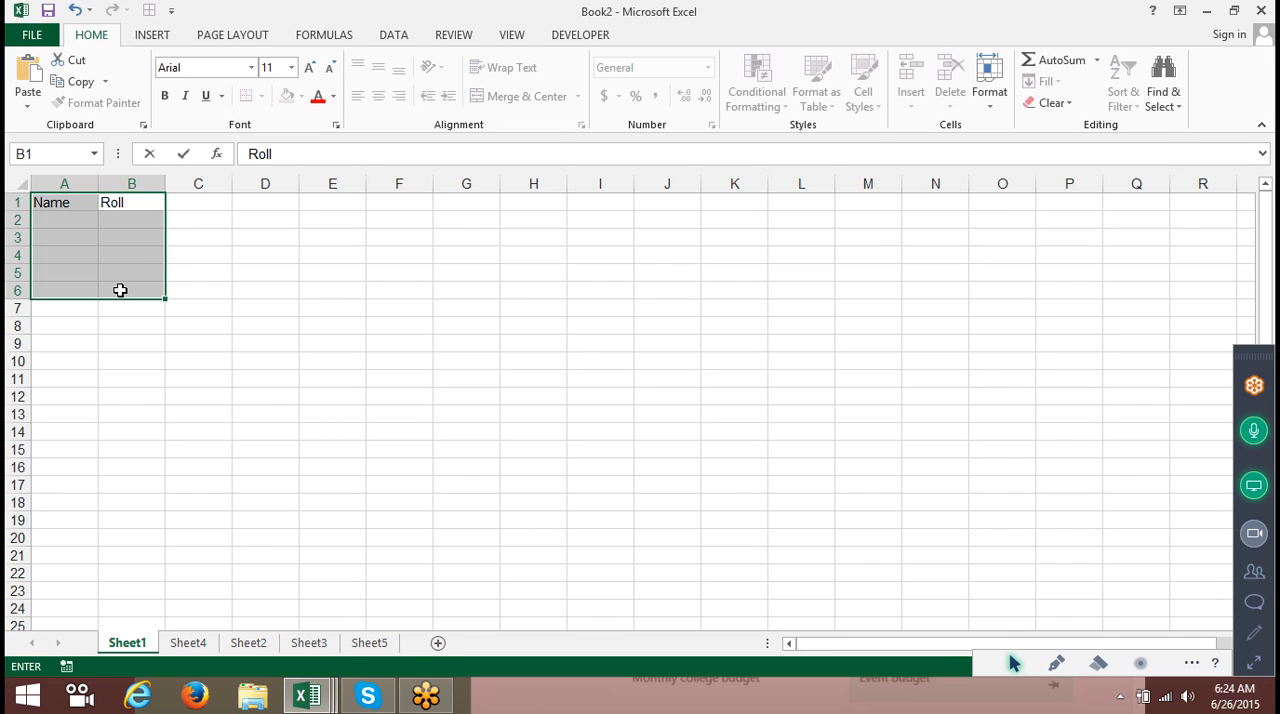
key(Tab)
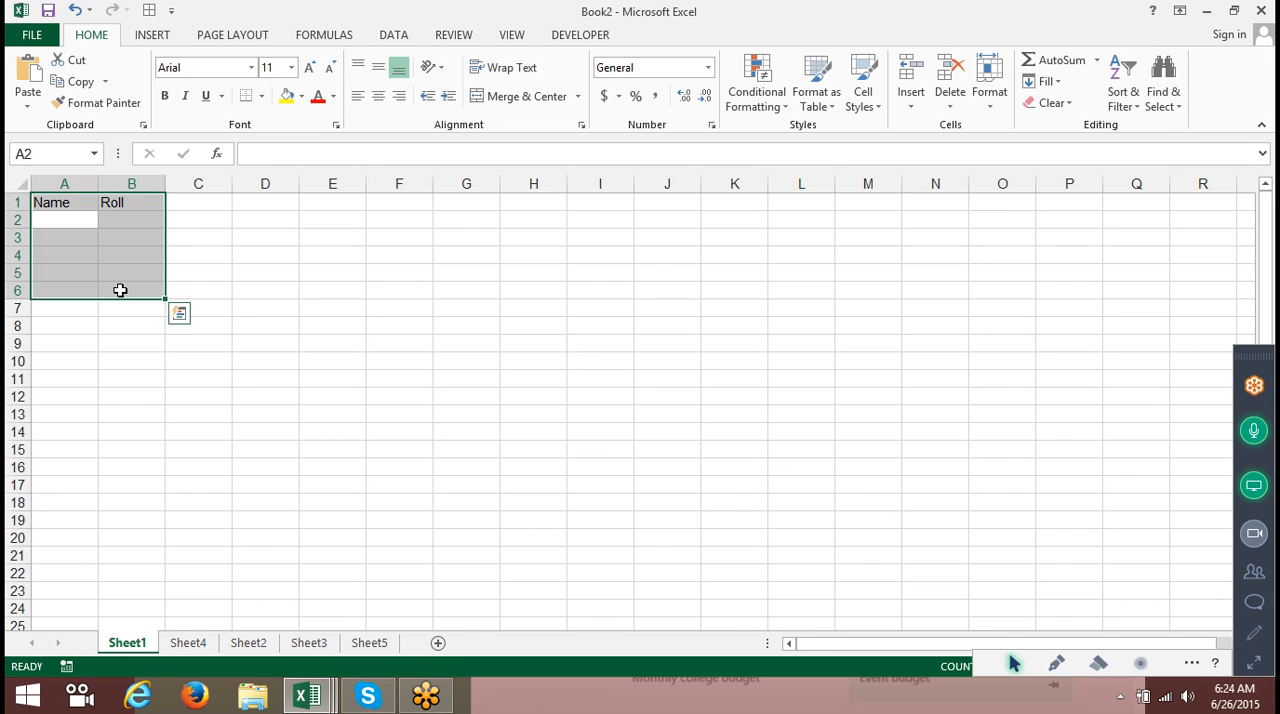
Enter seven student names in A2:A8 under the Name header.
click(146, 394)
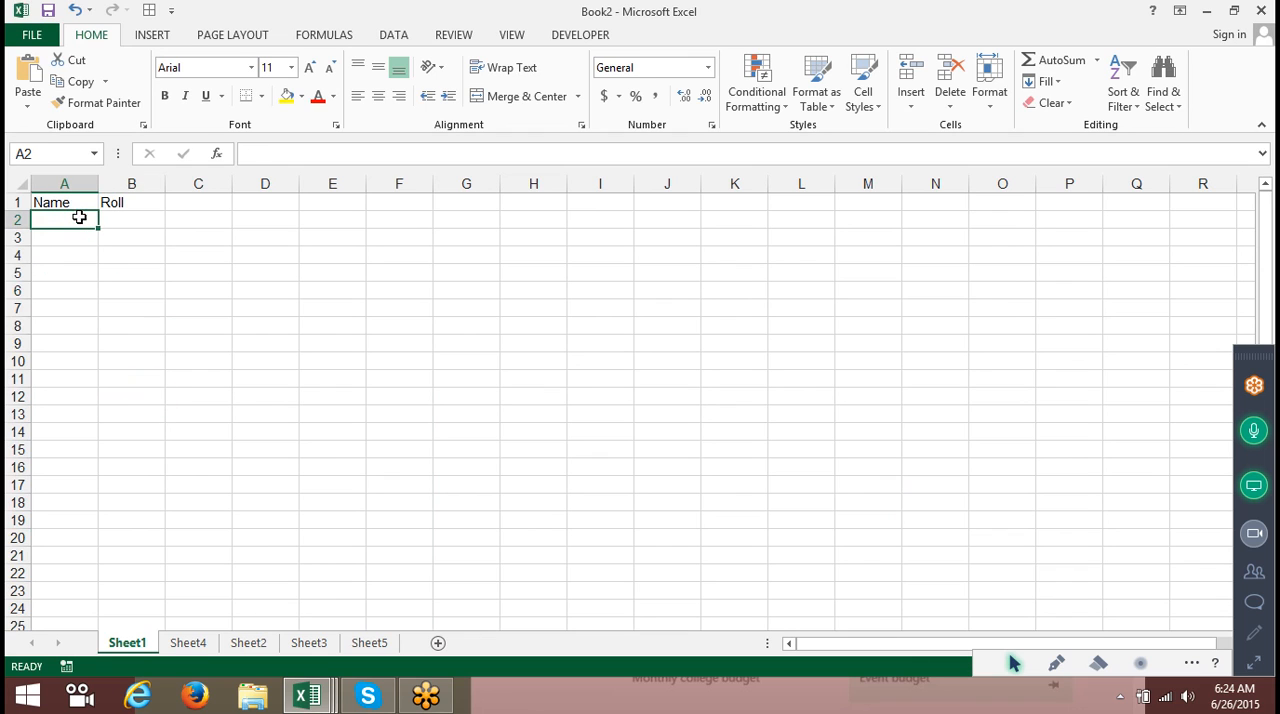
text(puneet)
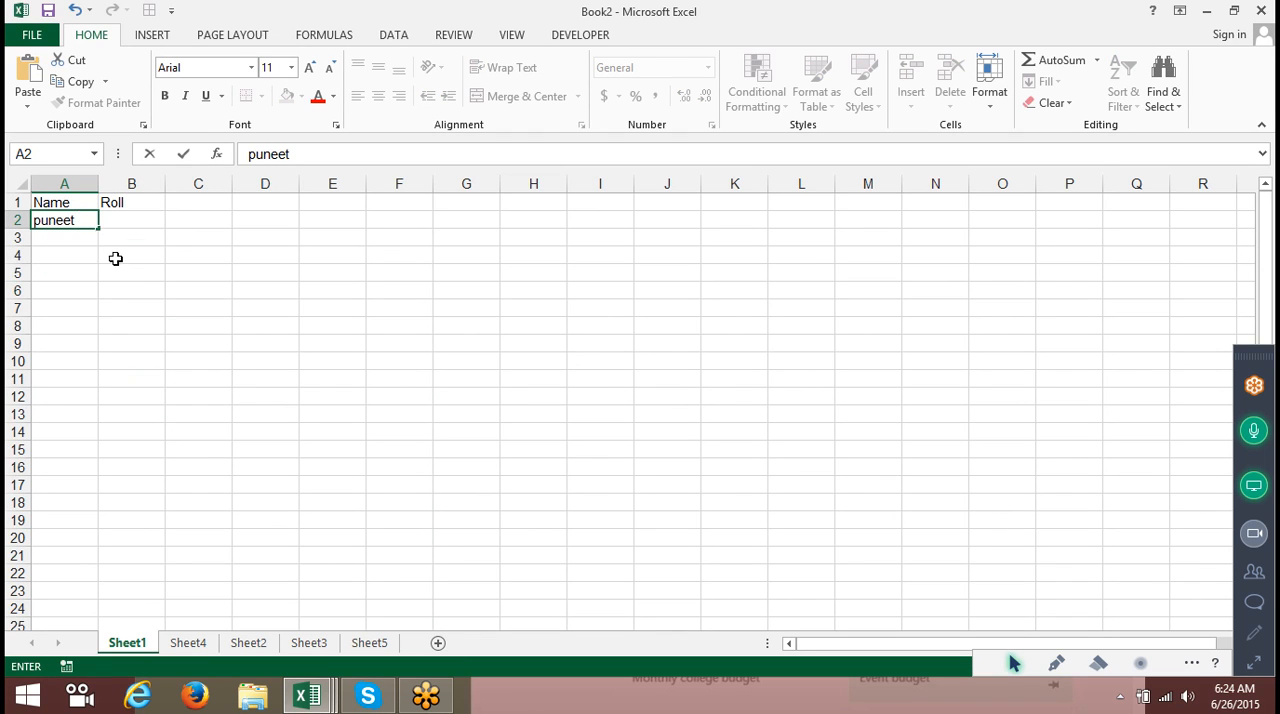
click(114, 257)
click(88, 222)
drag(97, 226, 114, 330)
Enter 1 and 2 in B2:B3 and AutoFill the roll numbers down to B8.
click(134, 223)
text(1)
key(Return)
text(2)
key(Return)
drag(133, 224, 134, 240)
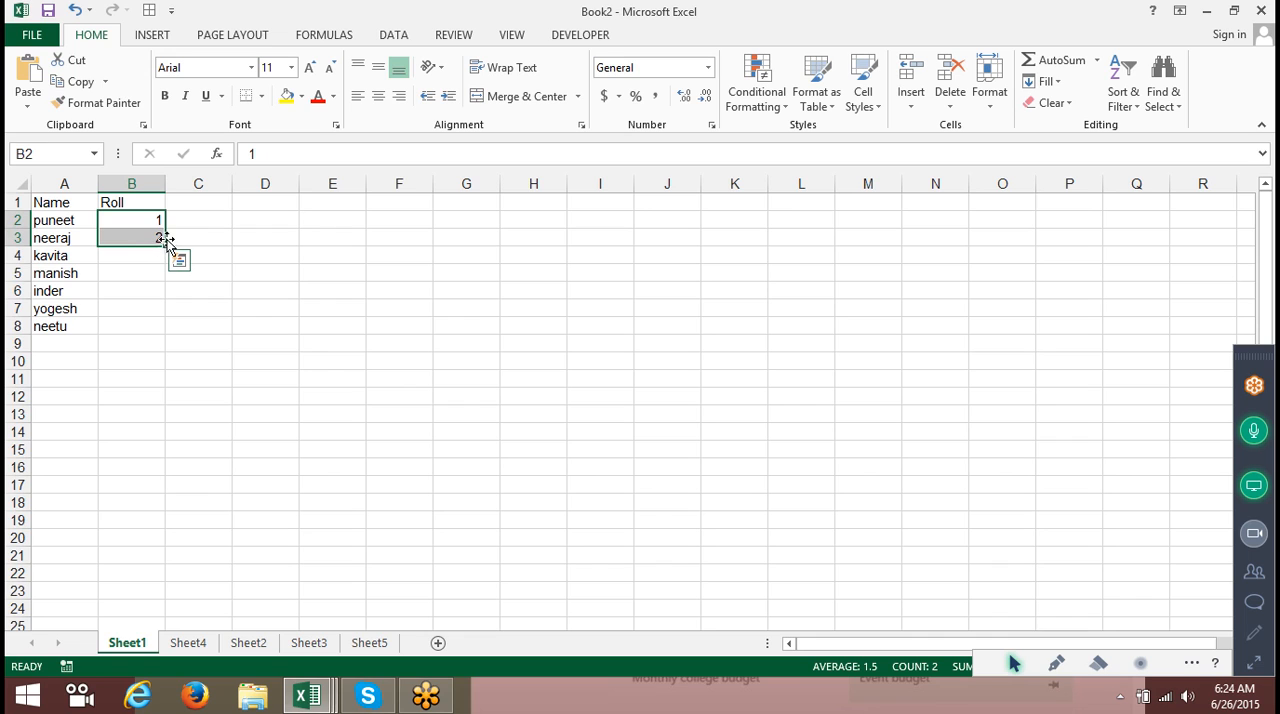
double_click(164, 247)
Select A1:B8 and apply an orange fill colour.
drag(46, 202, 136, 323)
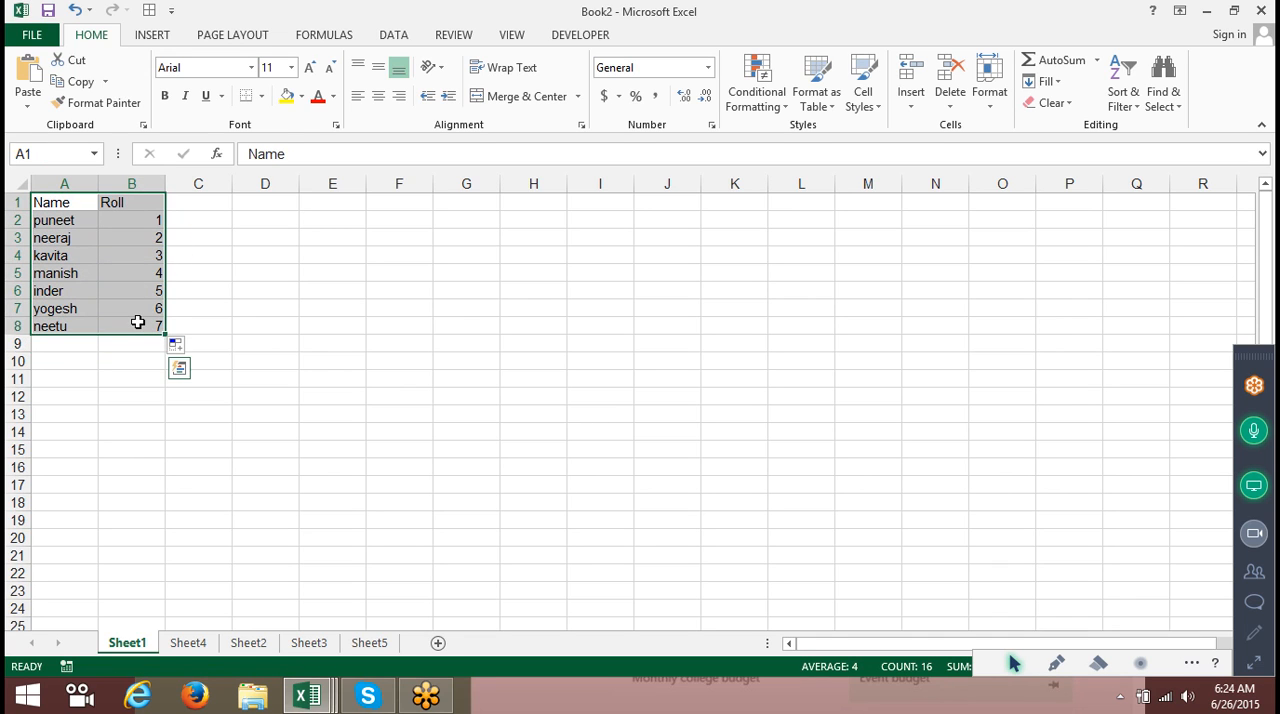
click(301, 96)
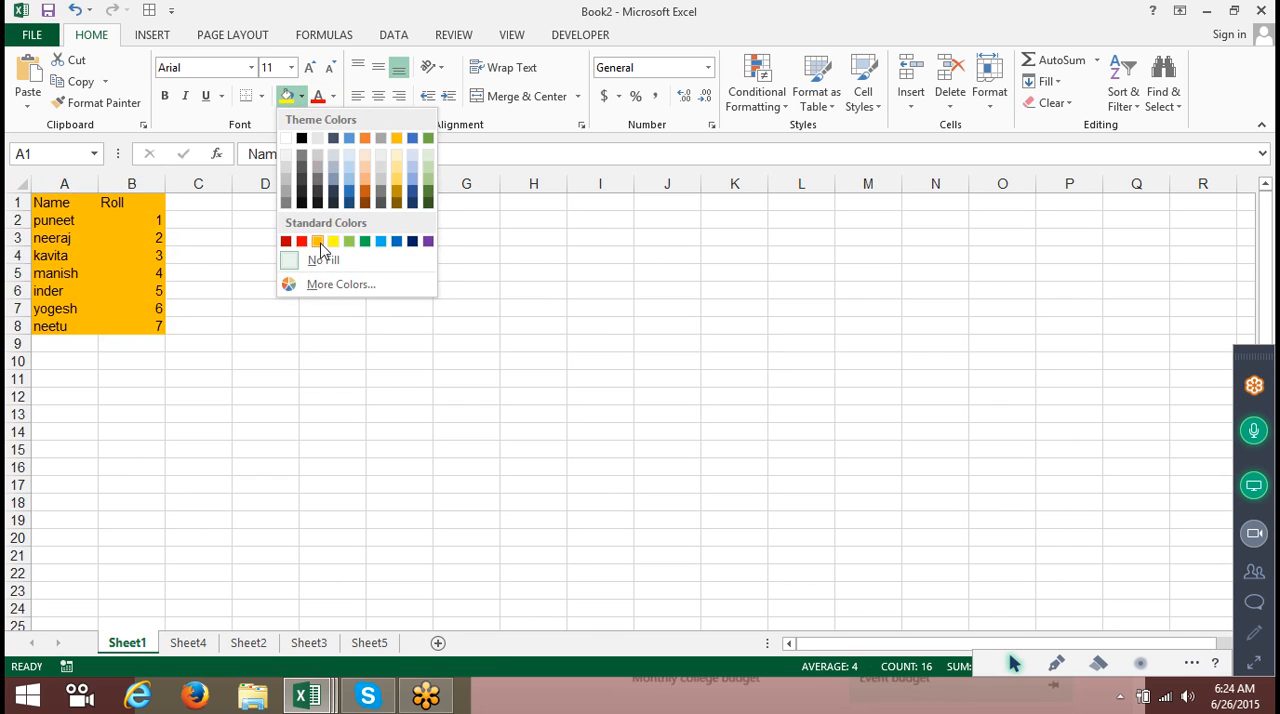
click(317, 241)
Apply All Borders to the A1:B8 table.
click(261, 96)
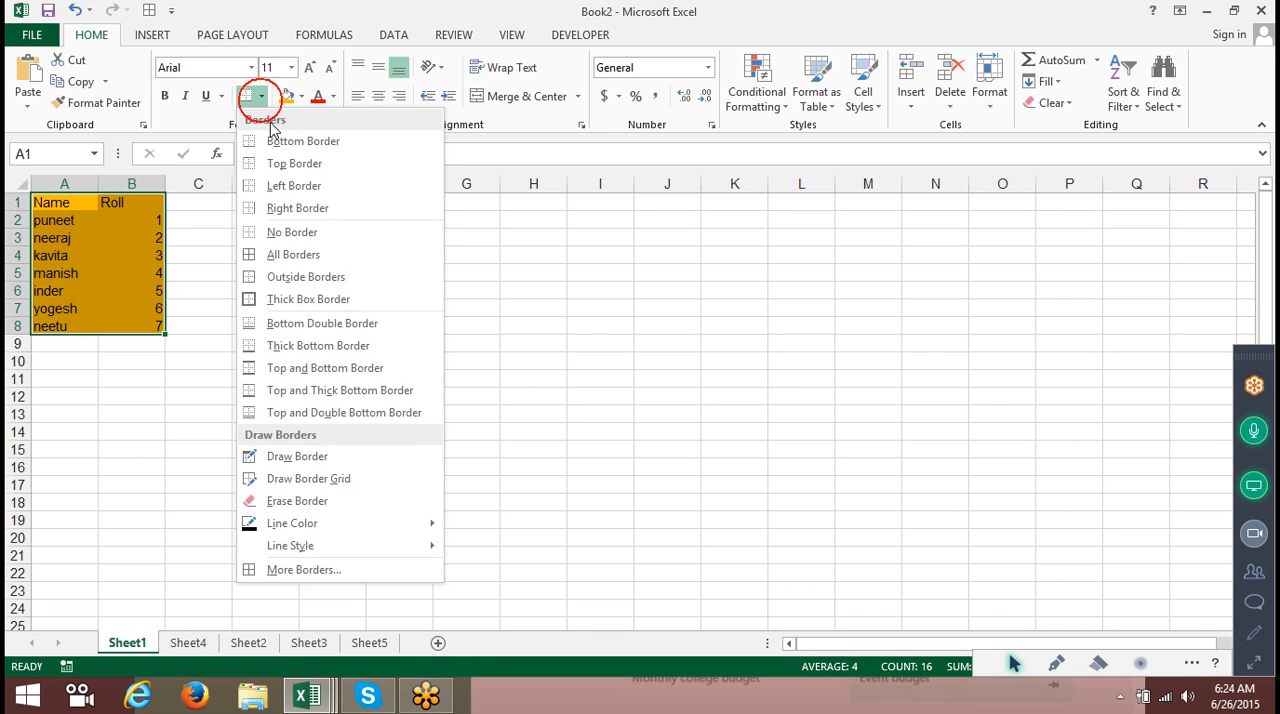
click(258, 251)
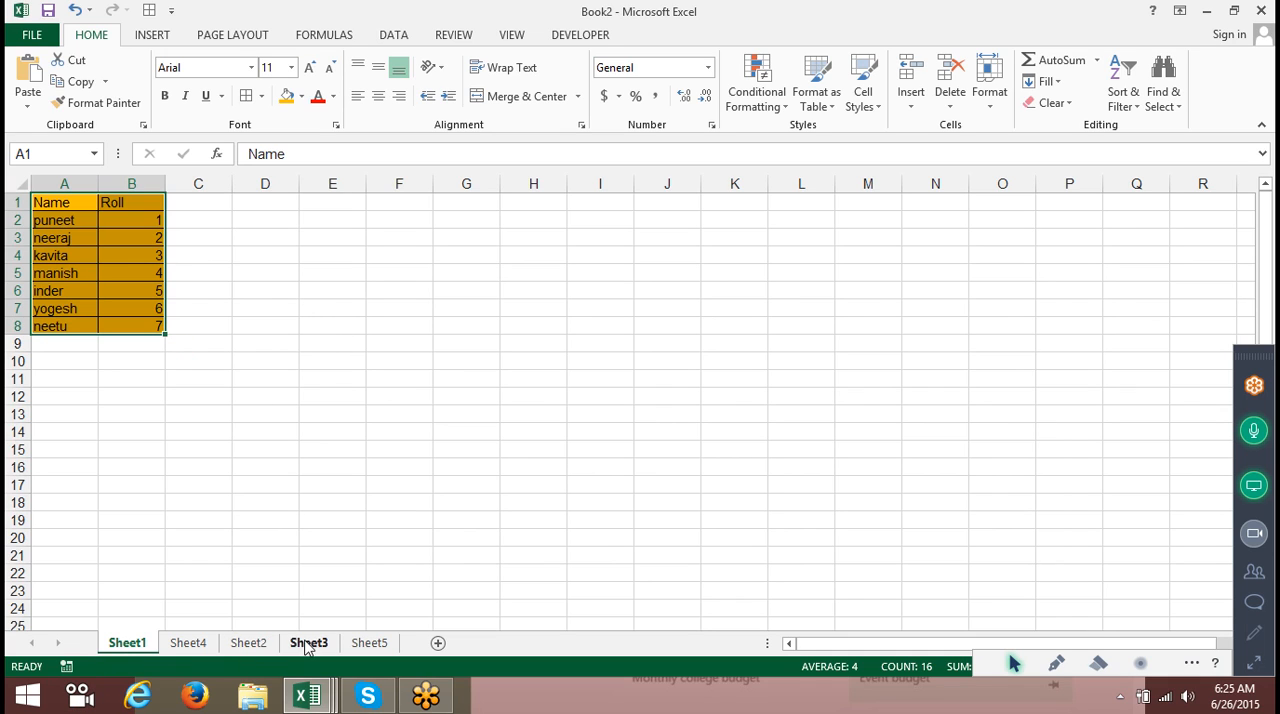
Group Sheet1 through Sheet5 and fill the table across worksheets with the All option.
shift+click(372, 643)
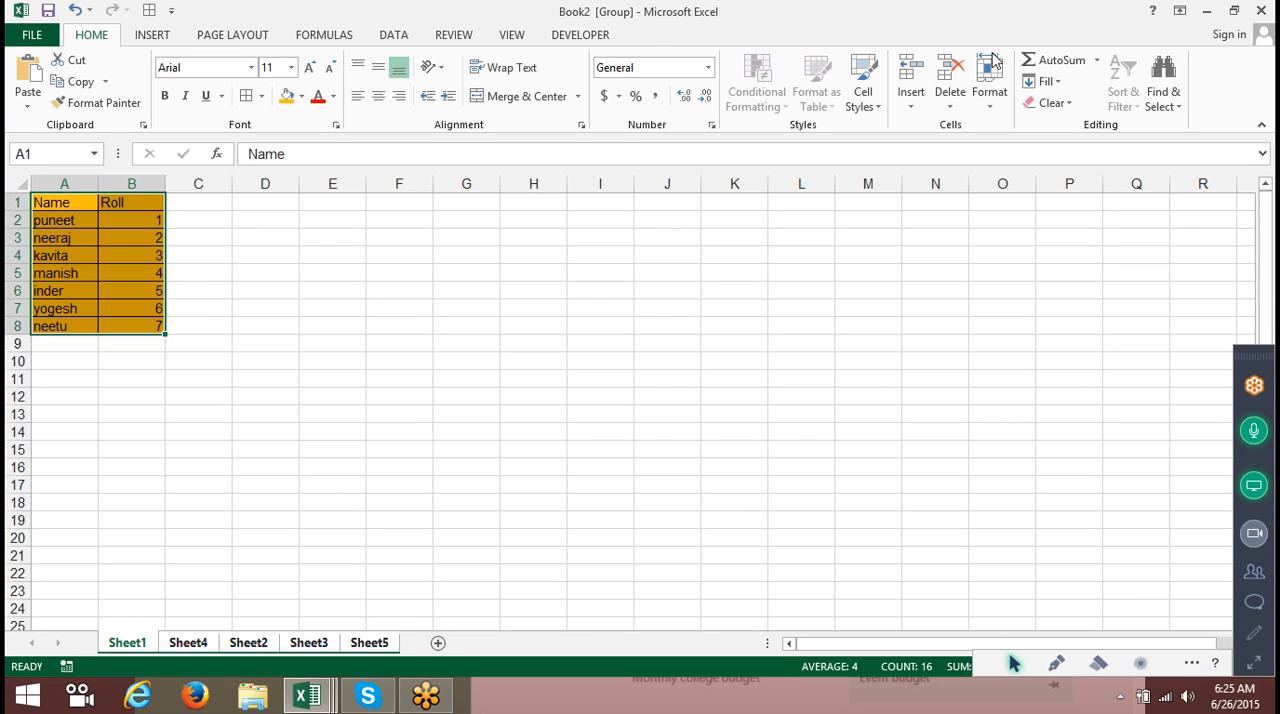
click(1036, 88)
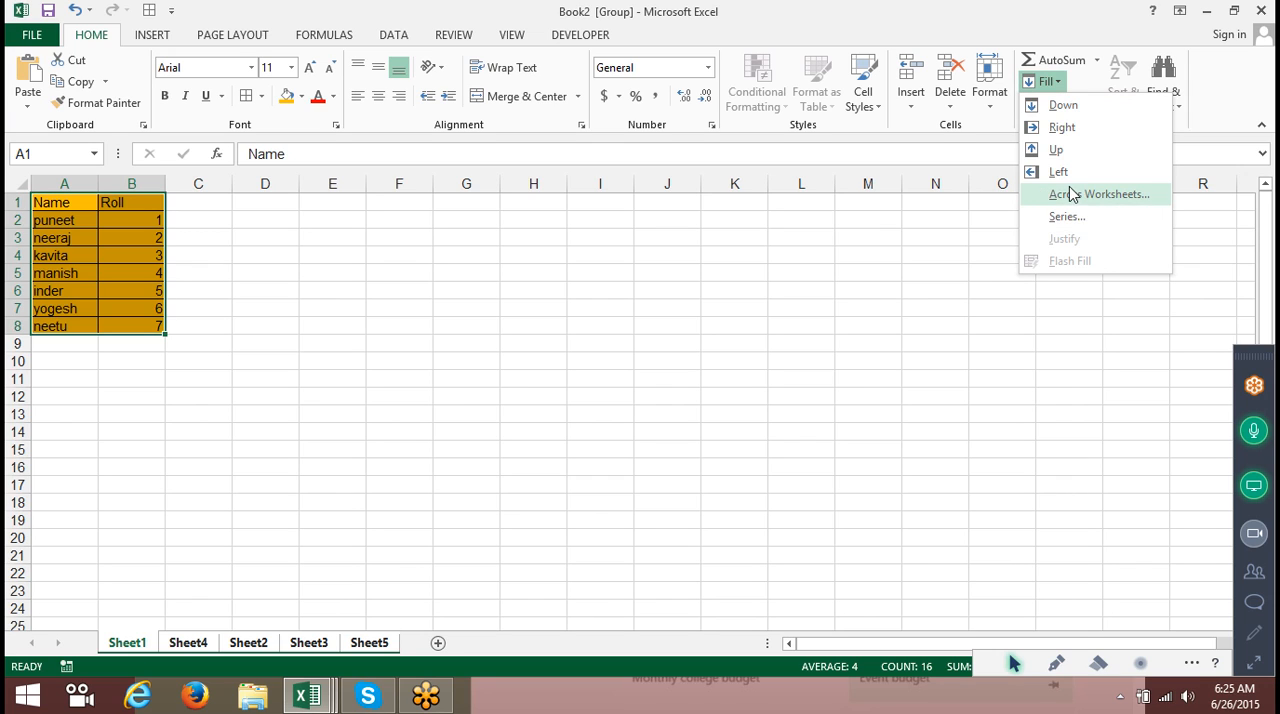
click(1068, 194)
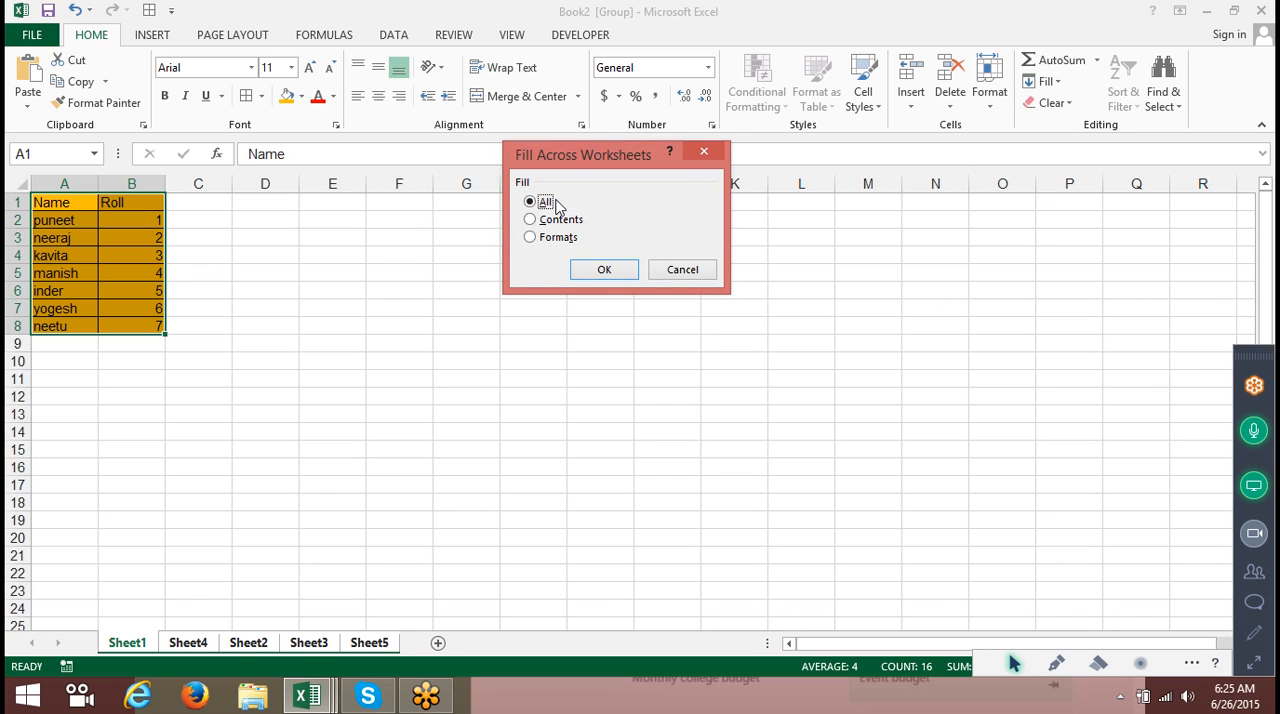
click(606, 268)
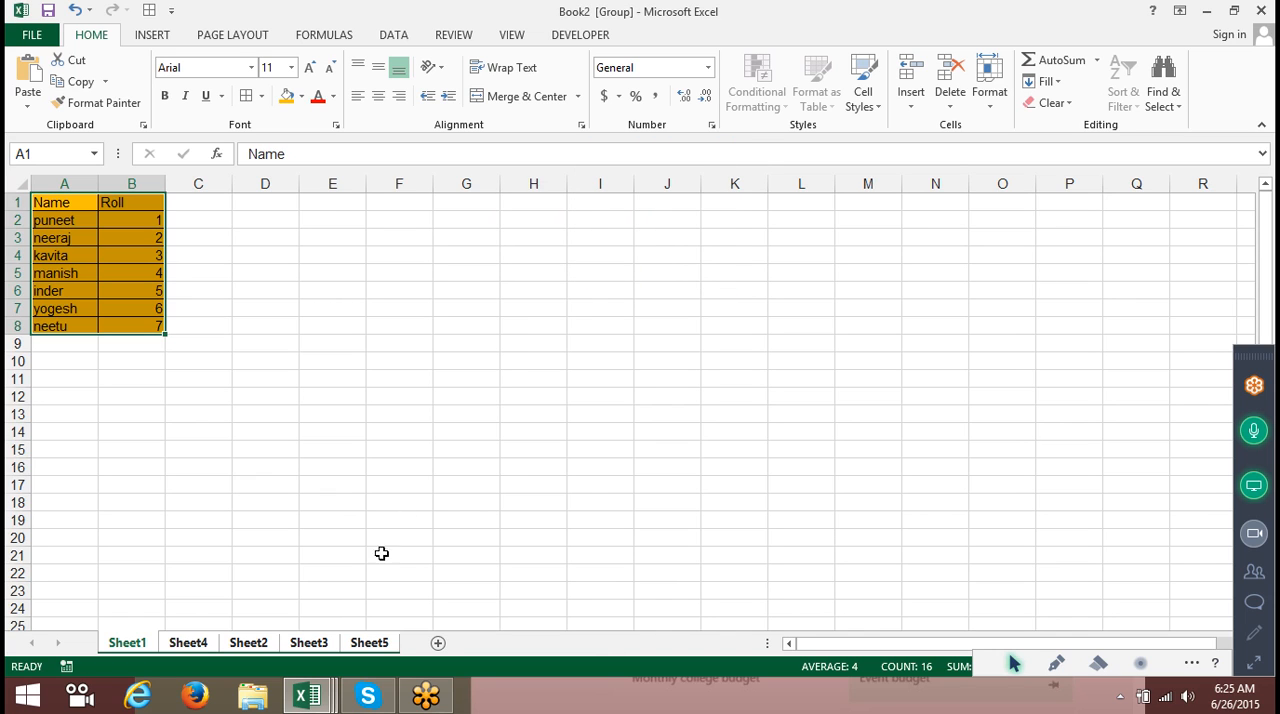
Check the copied table on Sheet4, Sheet2, Sheet3 and Sheet5.
click(182, 640)
click(237, 641)
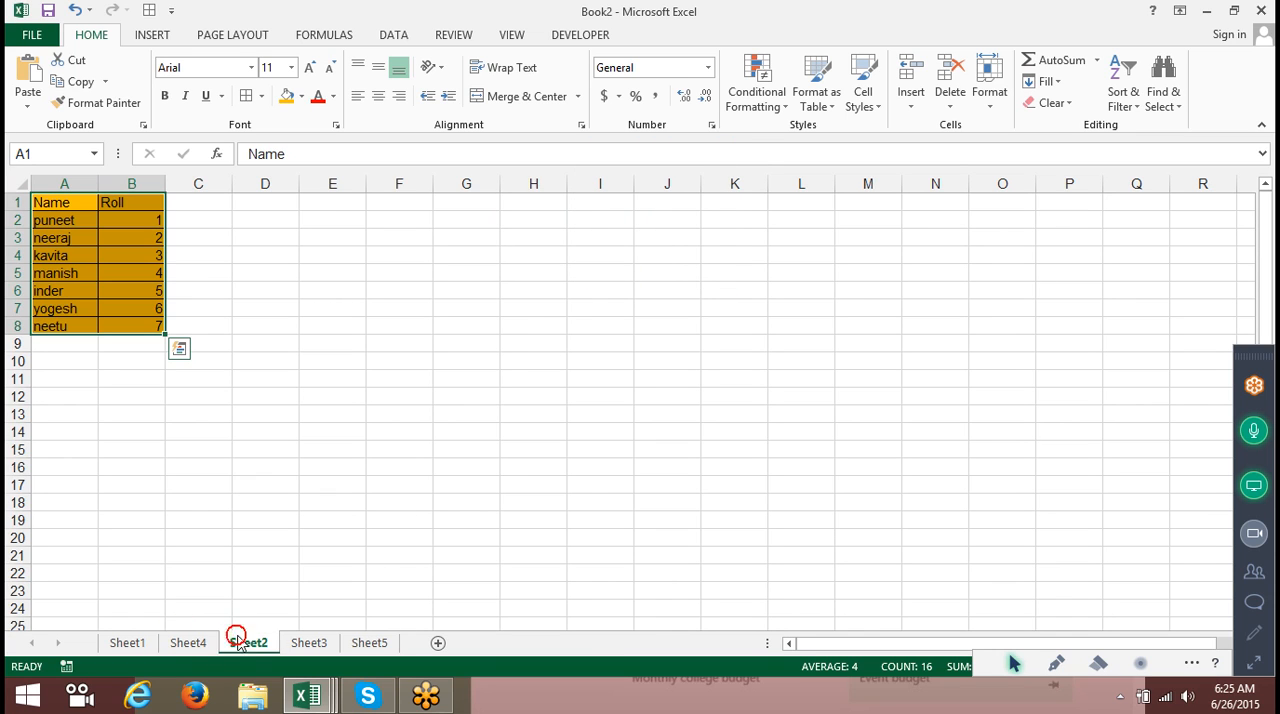
click(303, 641)
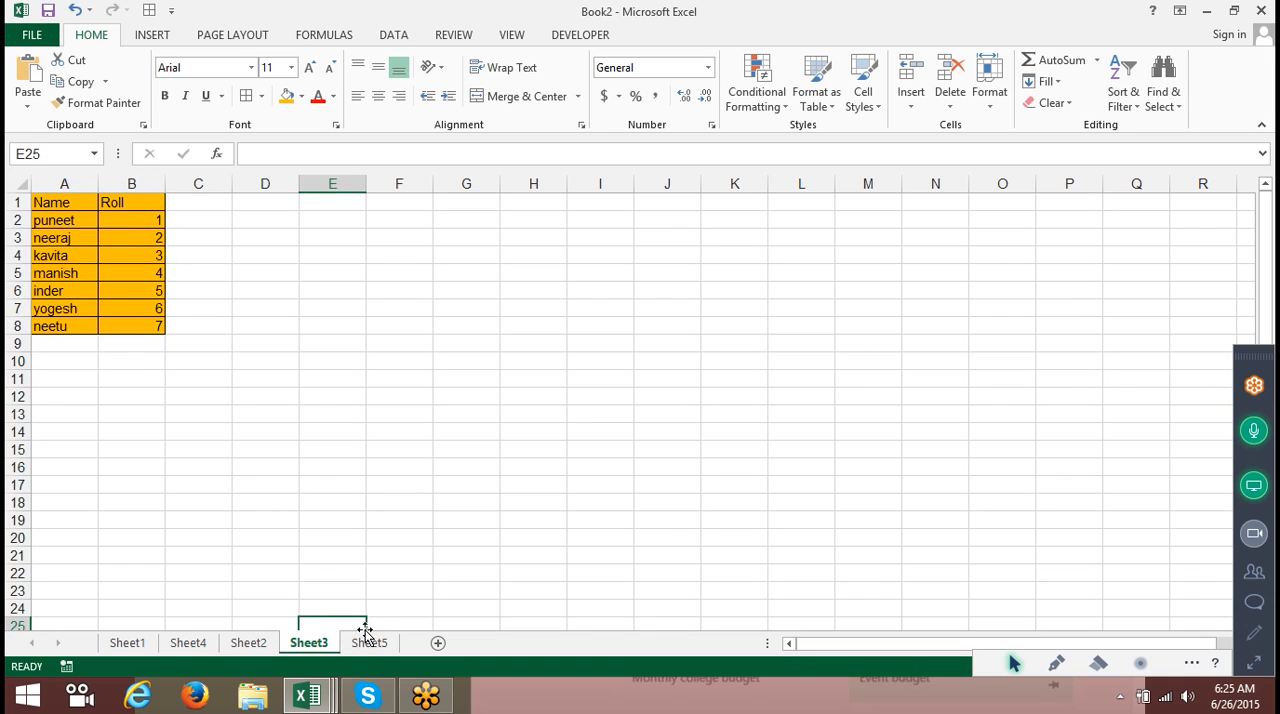
click(370, 643)
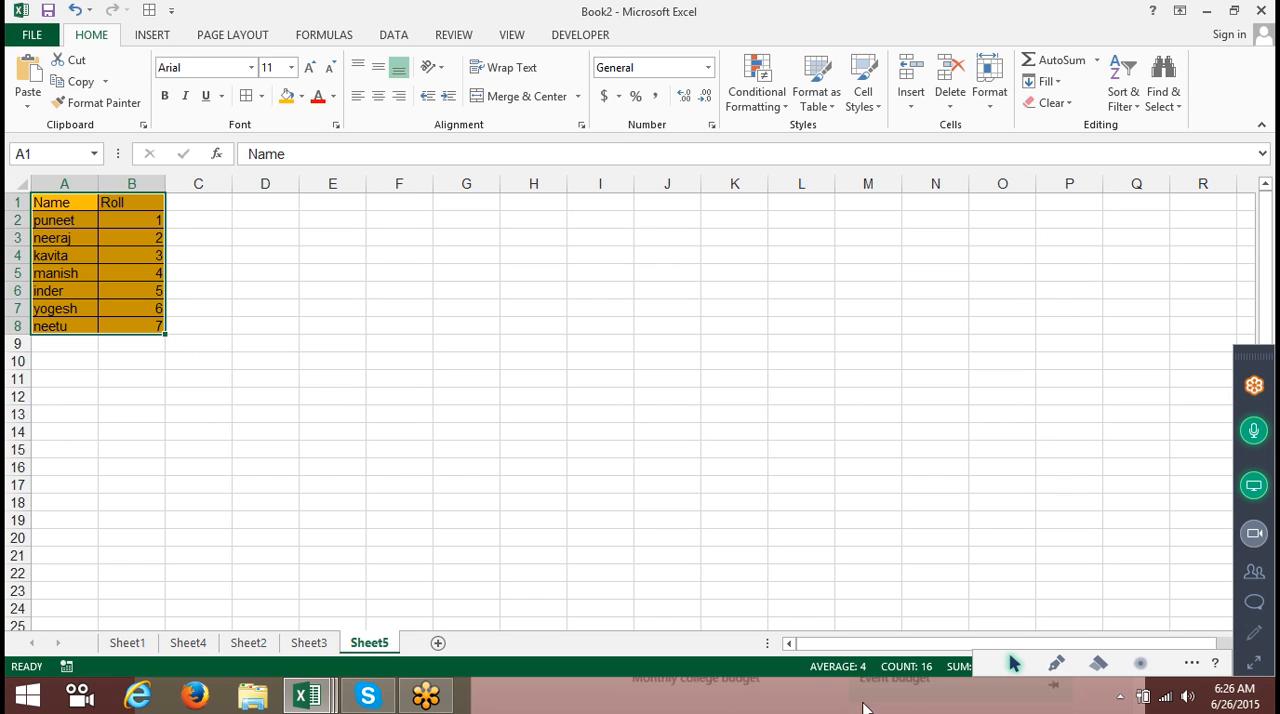
click(978, 283)
click(398, 379)
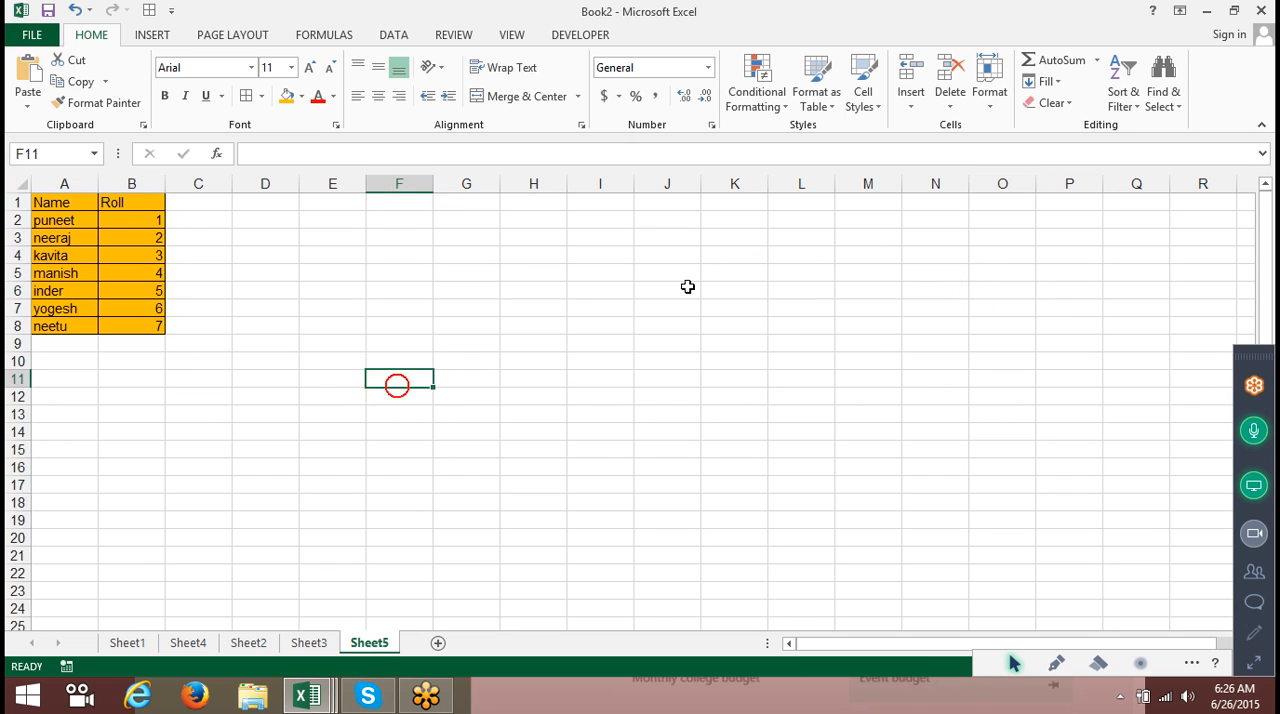
click(989, 100)
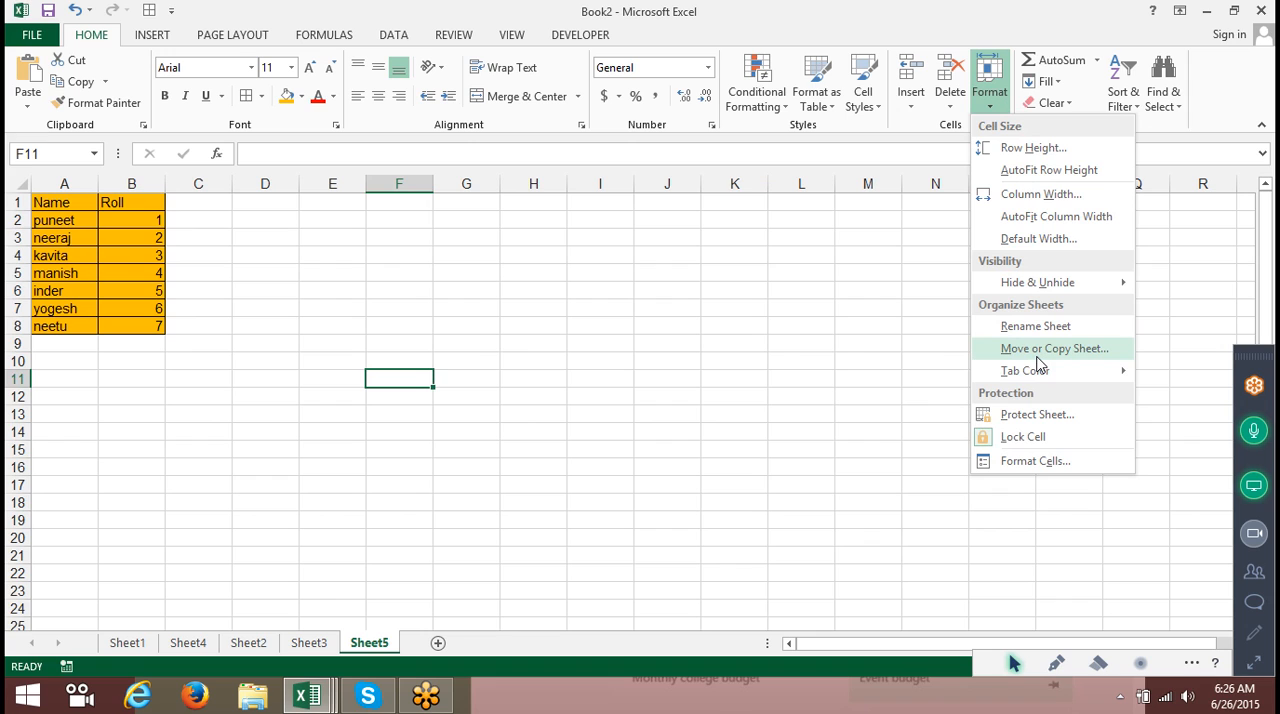
click(1048, 83)
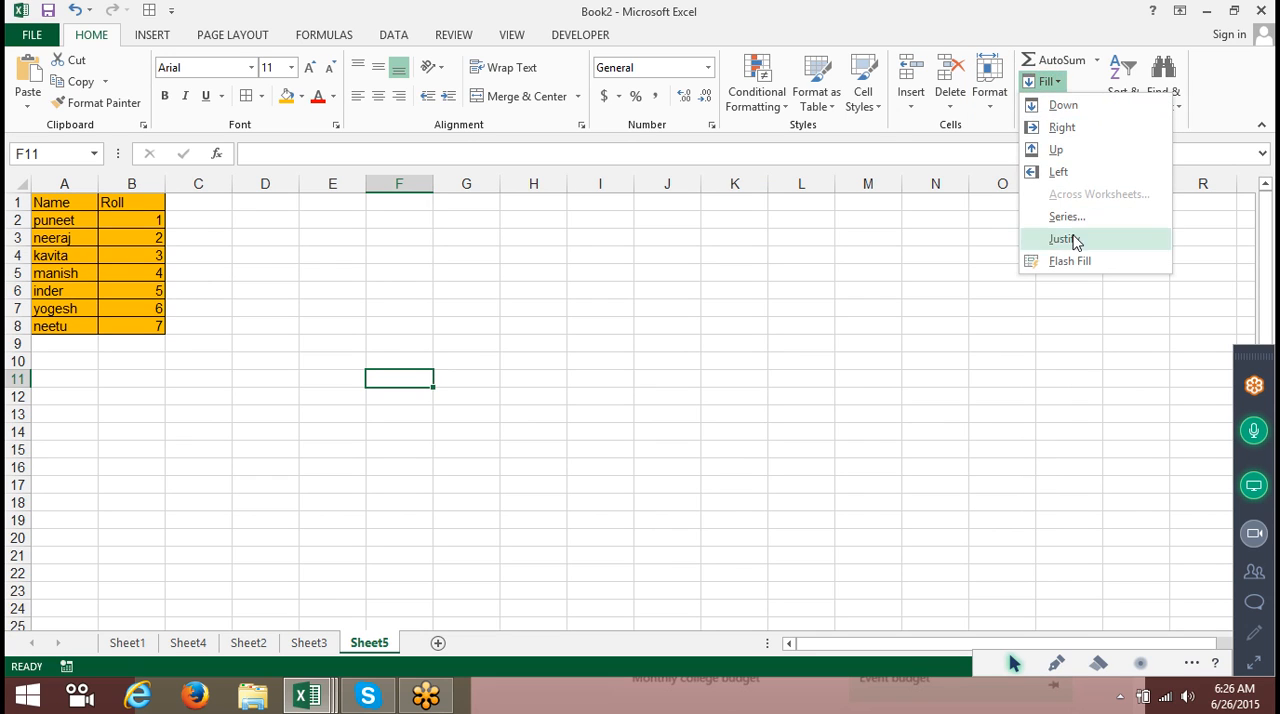
click(561, 421)
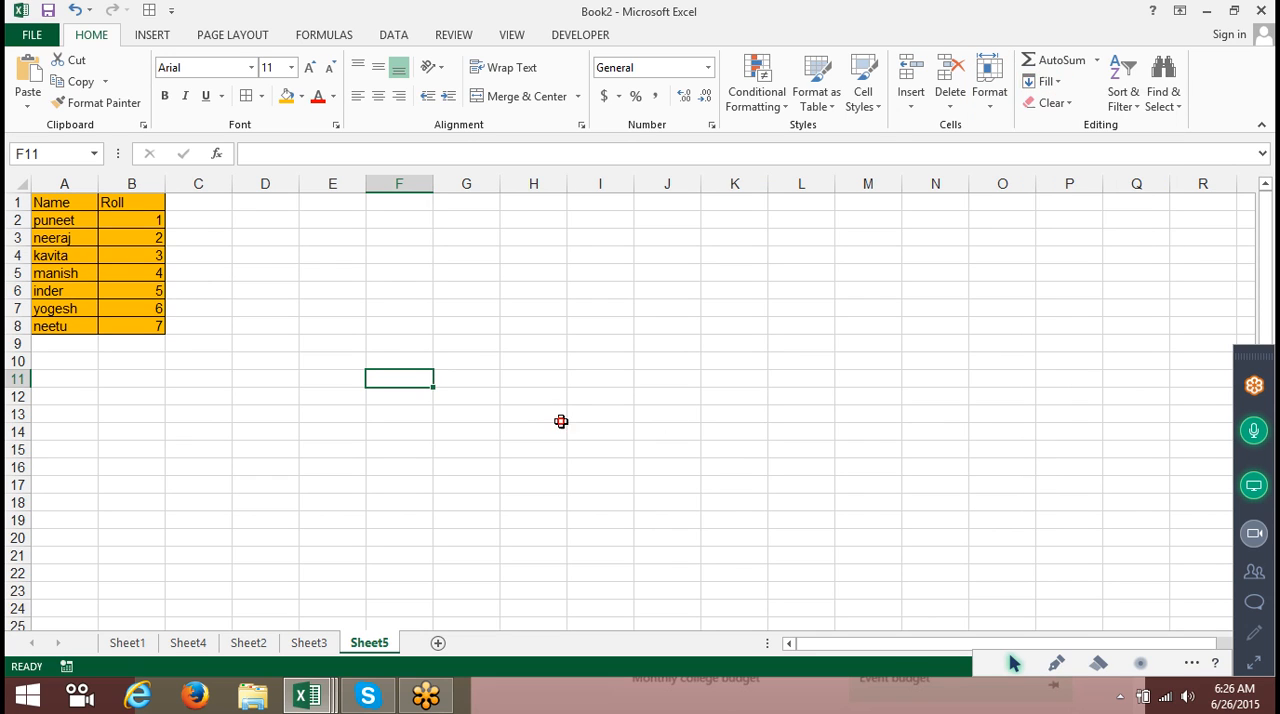
Insert a new sheet, enter Jan in A1 and AutoFill the month series down to A17.
click(442, 642)
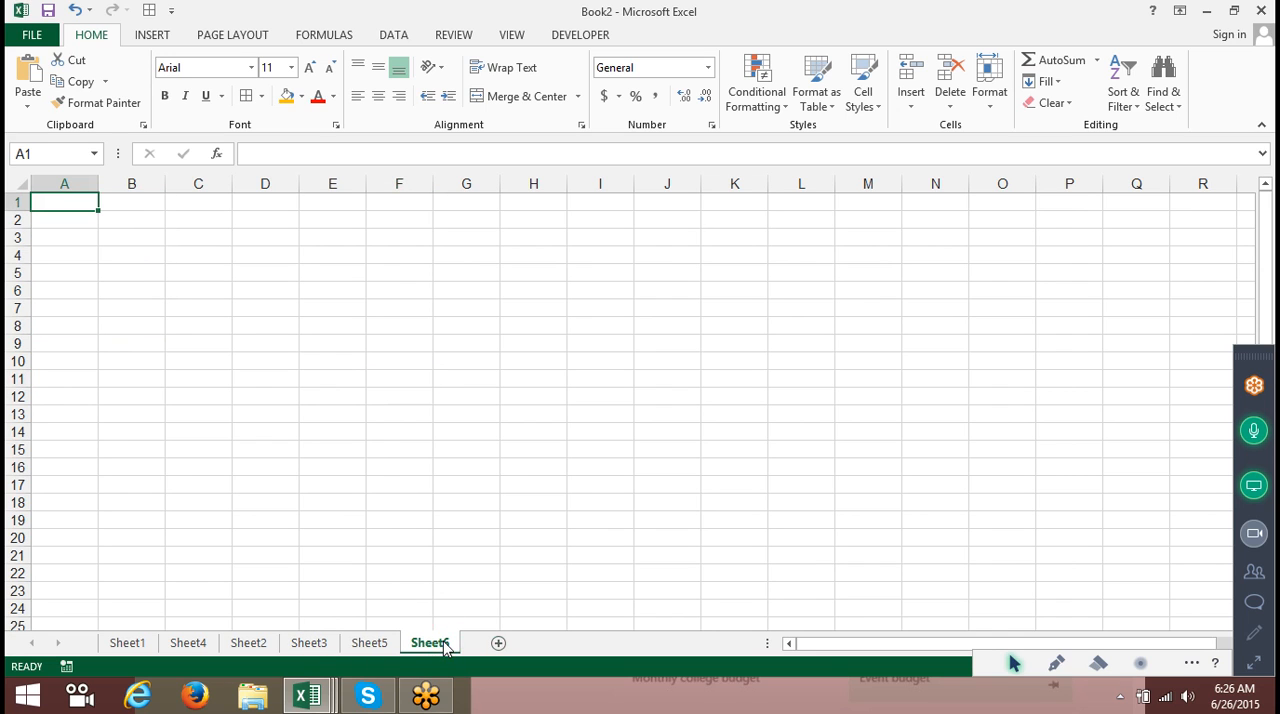
text(Jan)
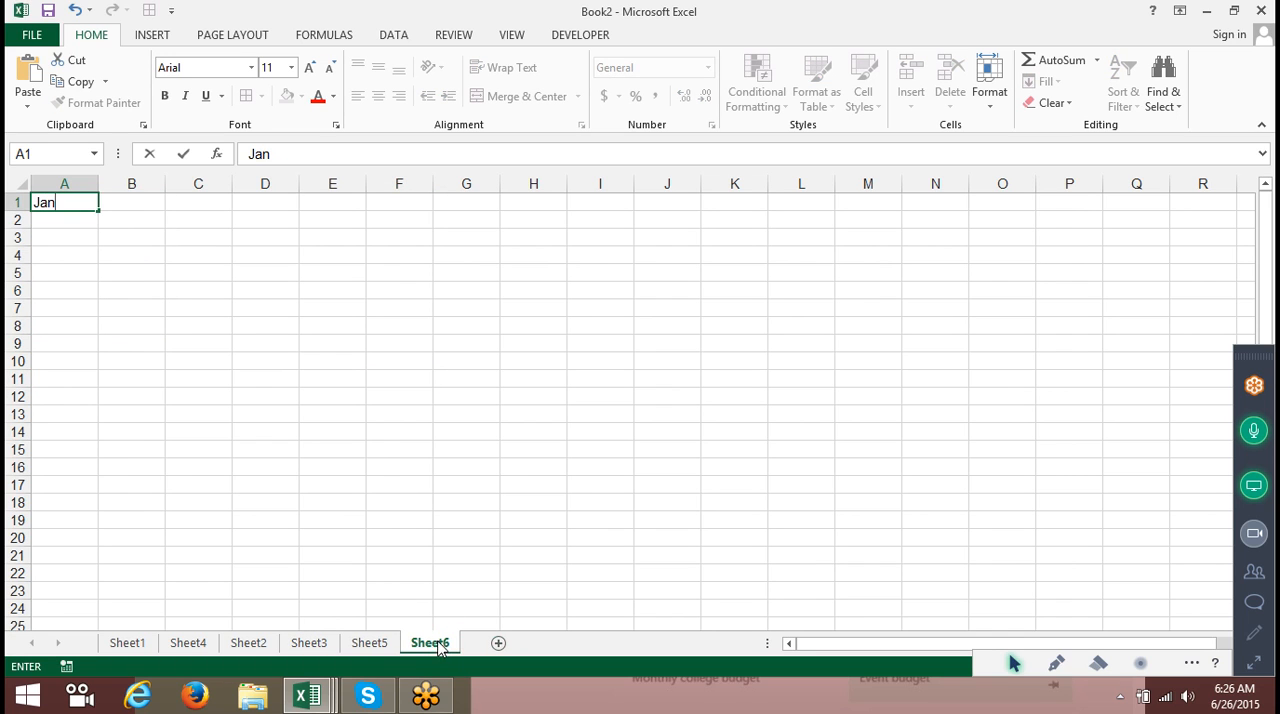
click(106, 371)
click(68, 202)
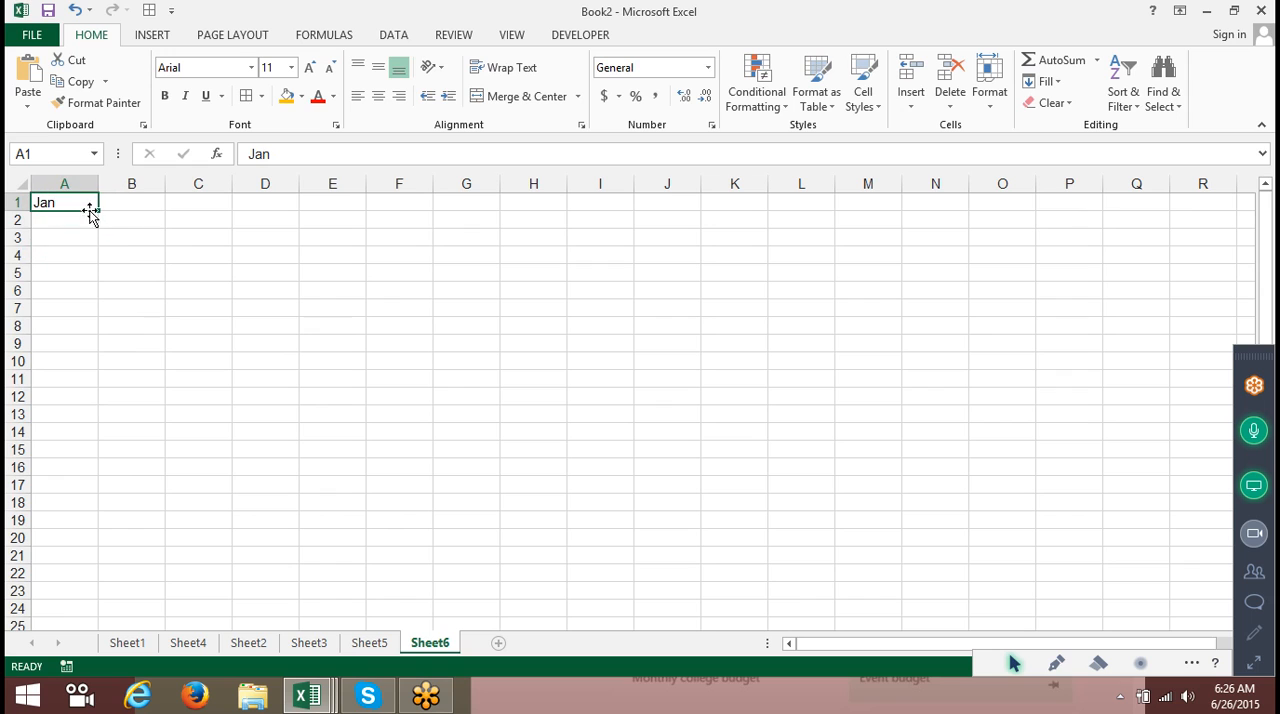
drag(95, 209, 101, 491)
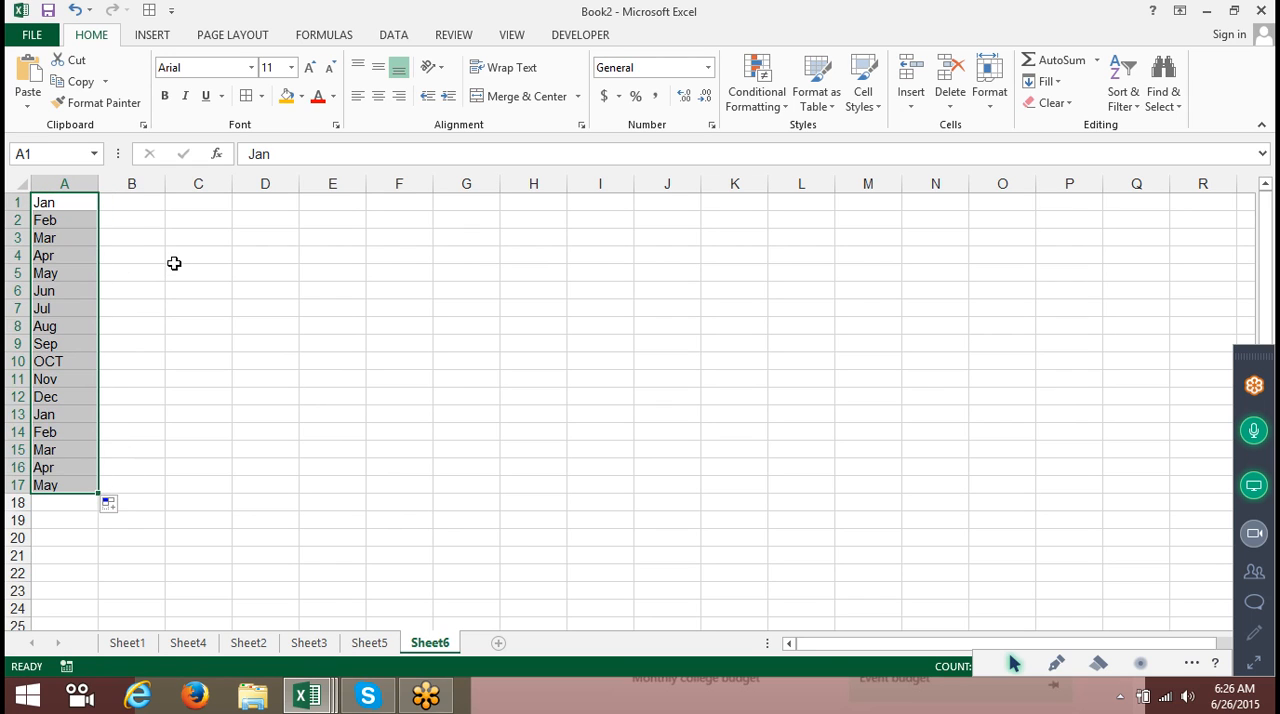
click(152, 206)
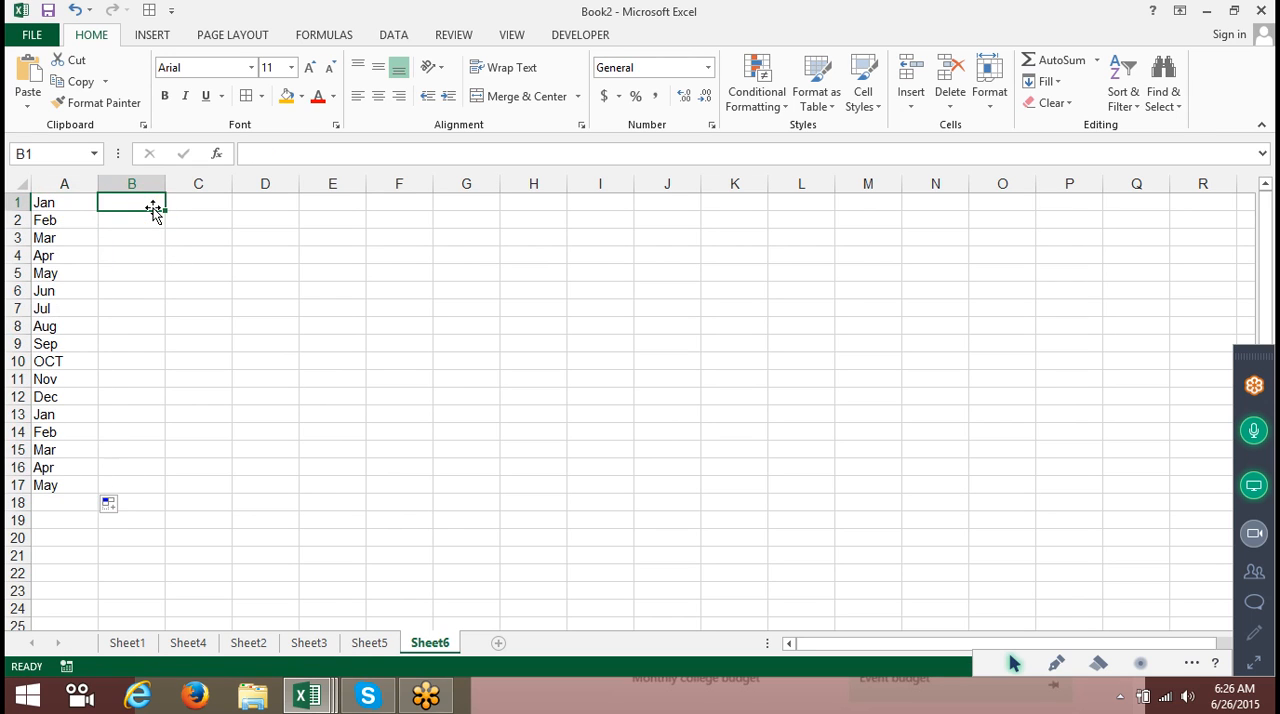
text(Jan,)
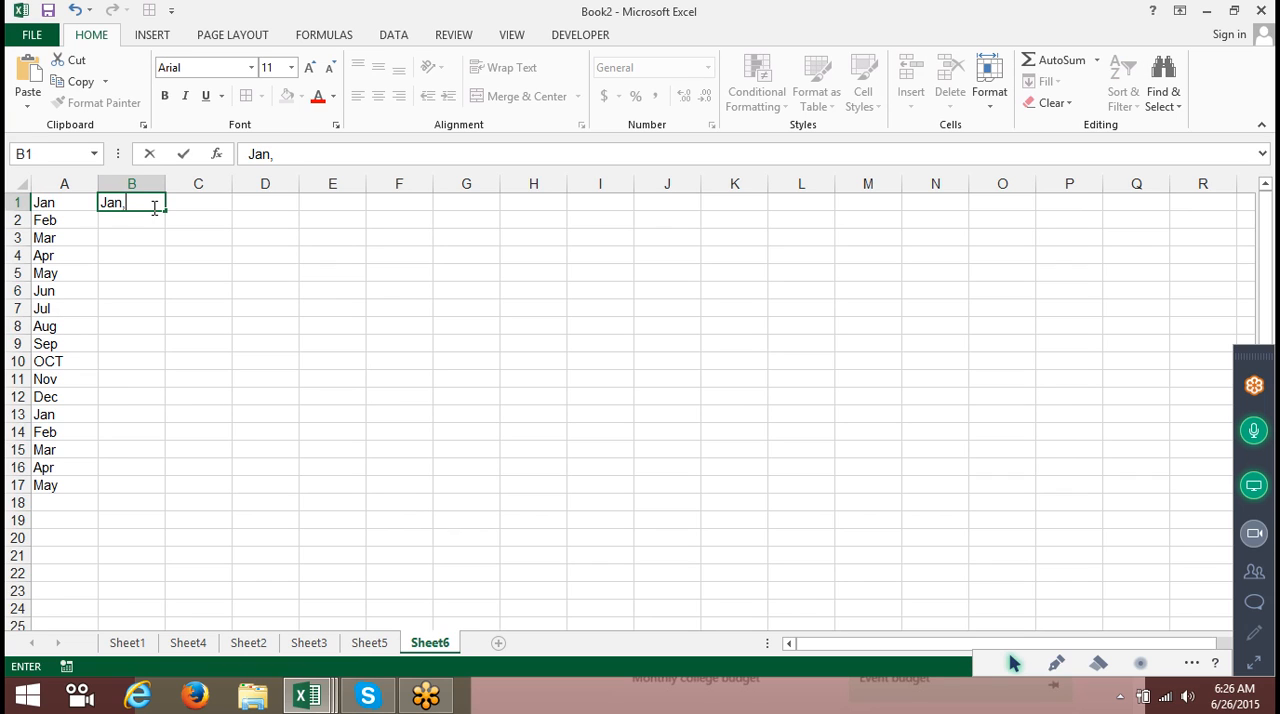
text(FE)
key(BackSpace)
text(eb)
key(Escape)
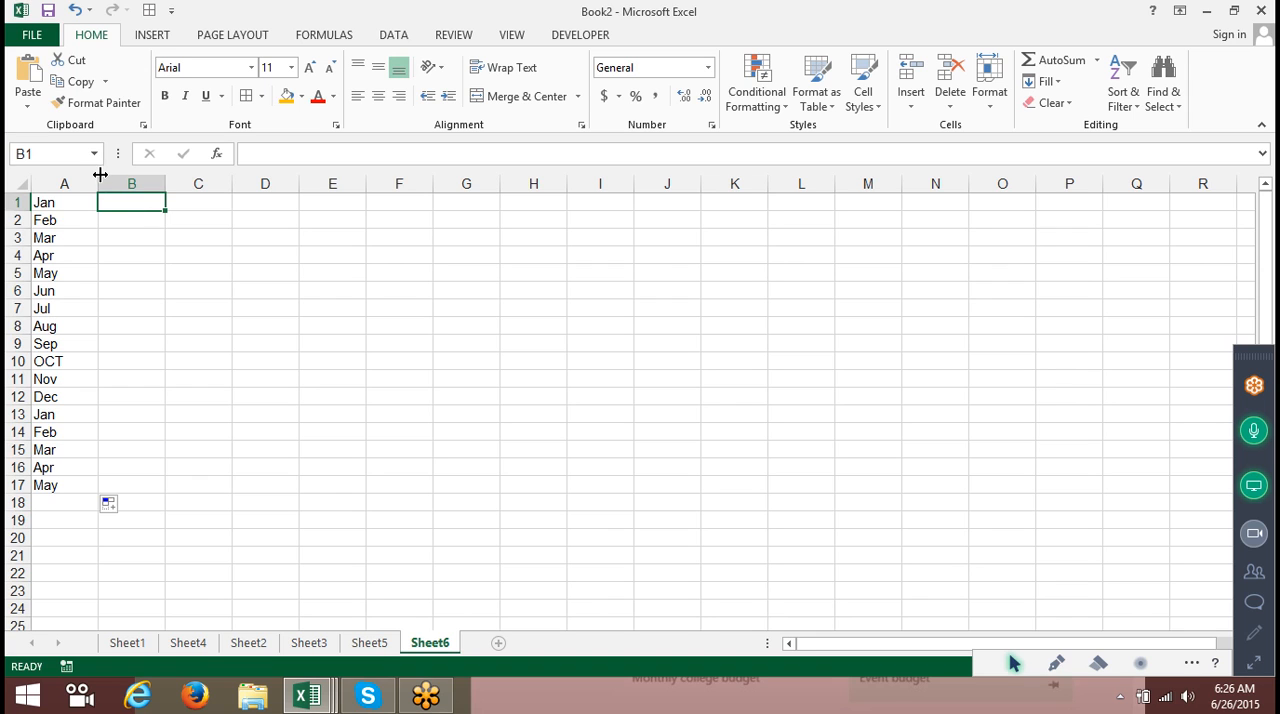
Widen column A, select A1:A18 and Justify the month list into a single cell.
drag(98, 183, 496, 183)
drag(383, 203, 375, 510)
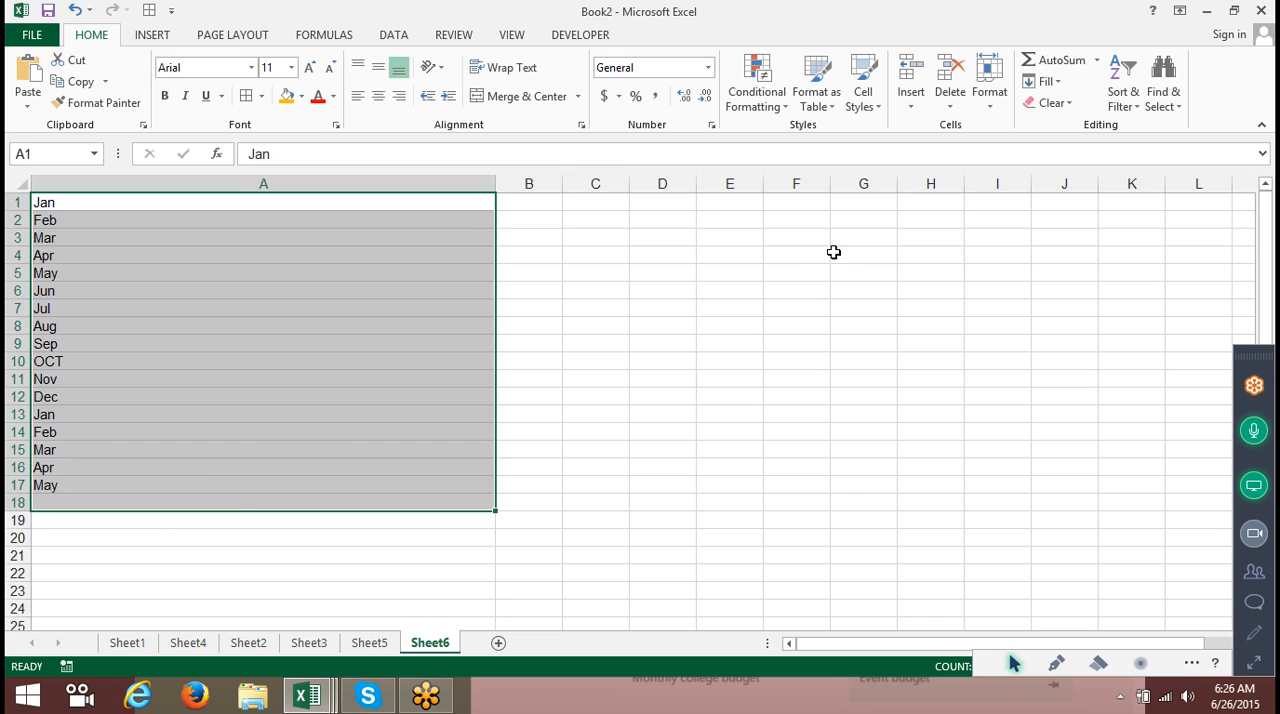
click(1044, 81)
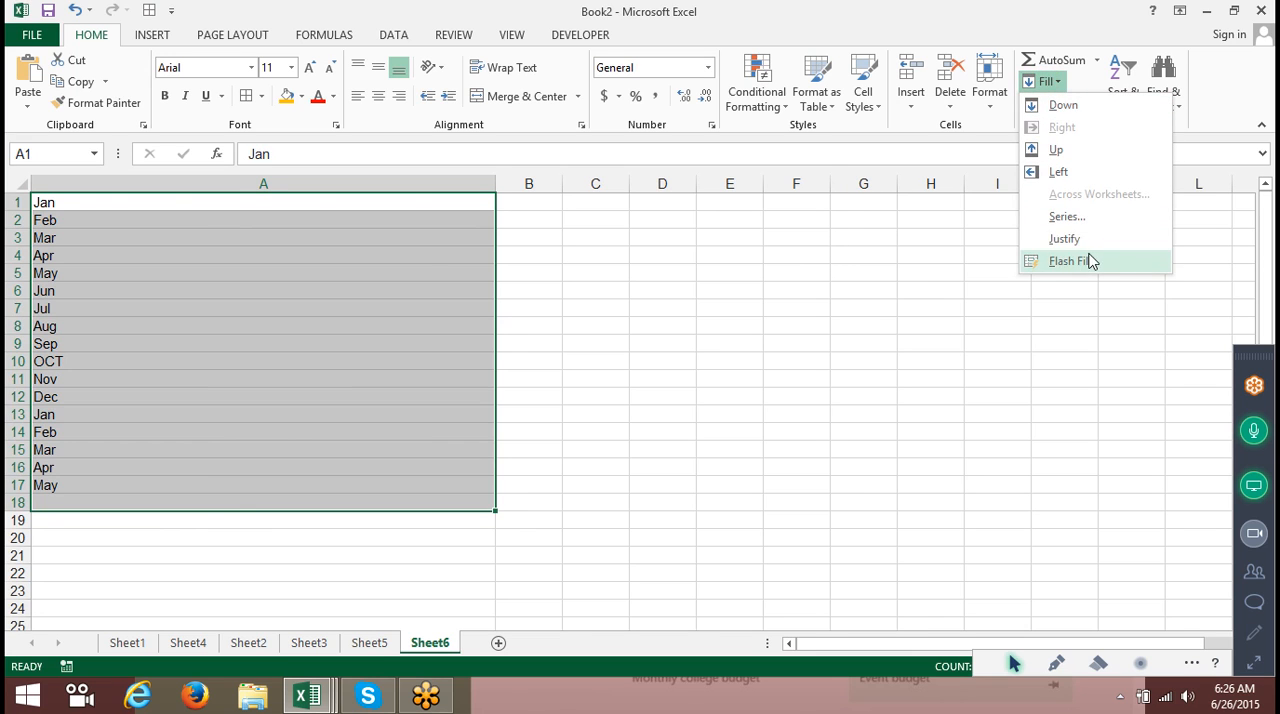
click(1085, 242)
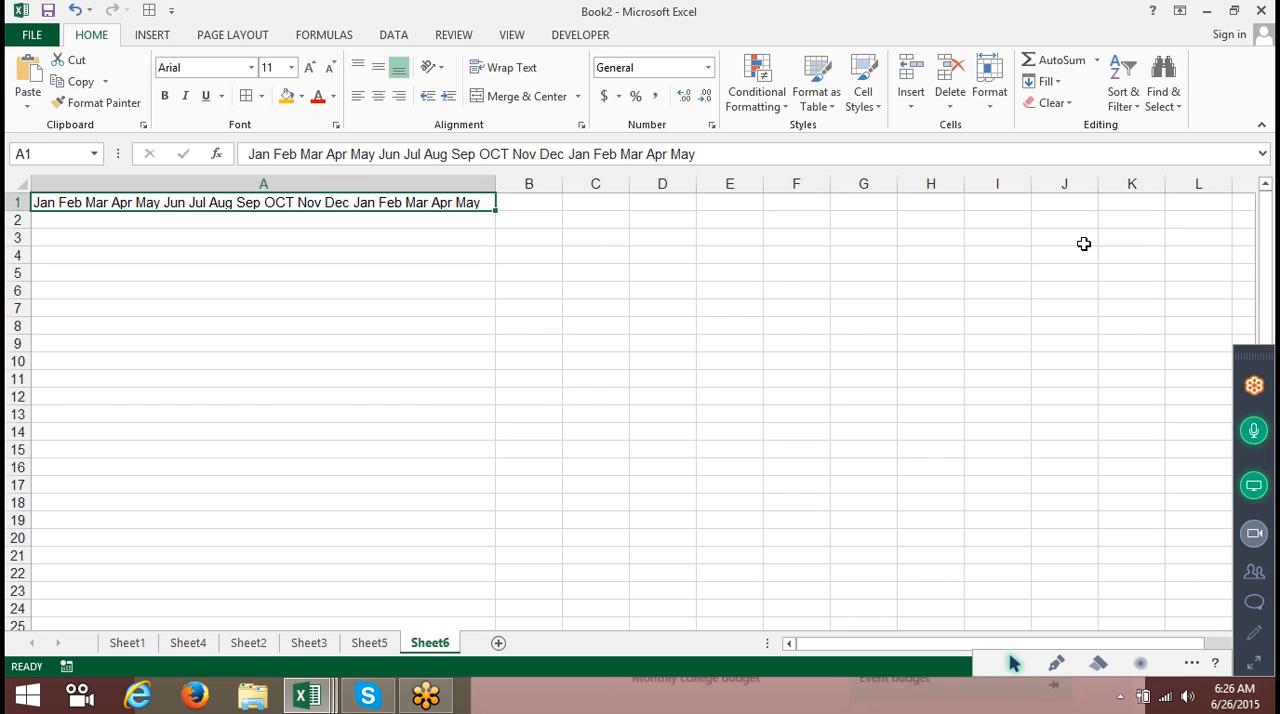
Narrow column A and Justify the text again, accepting that it extends below the selected range.
drag(496, 184, 348, 178)
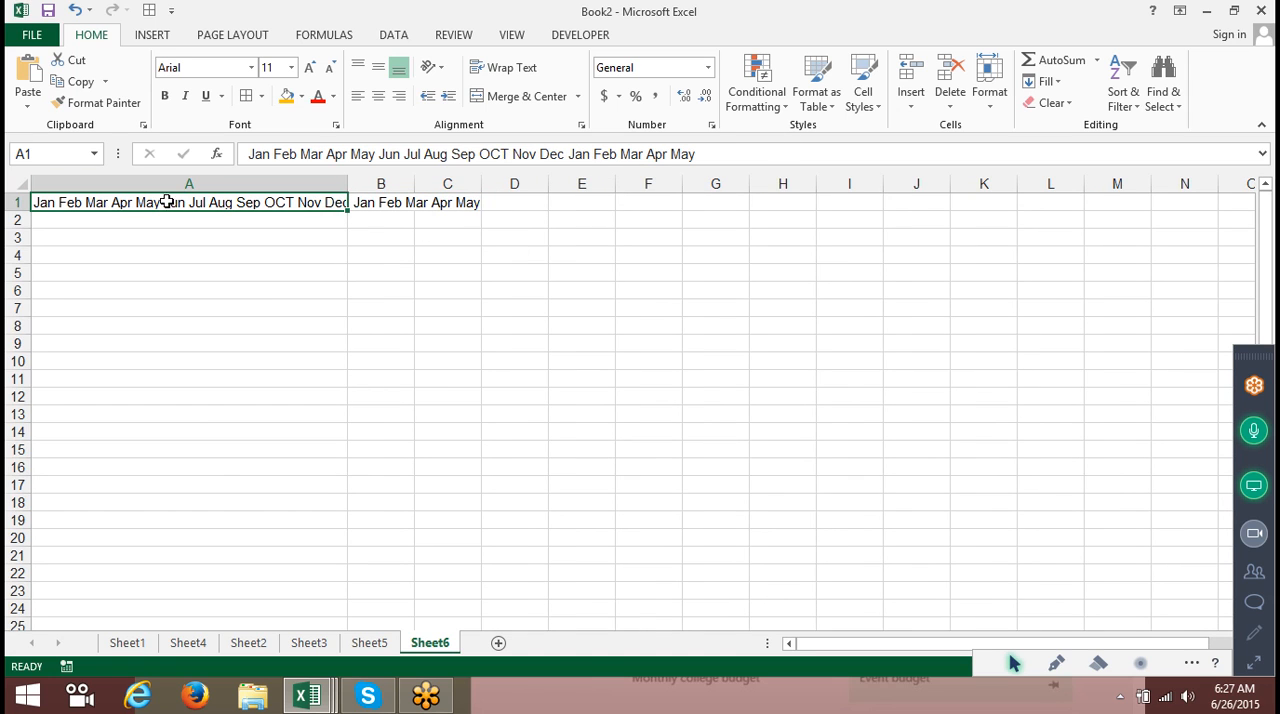
click(1047, 81)
click(1063, 250)
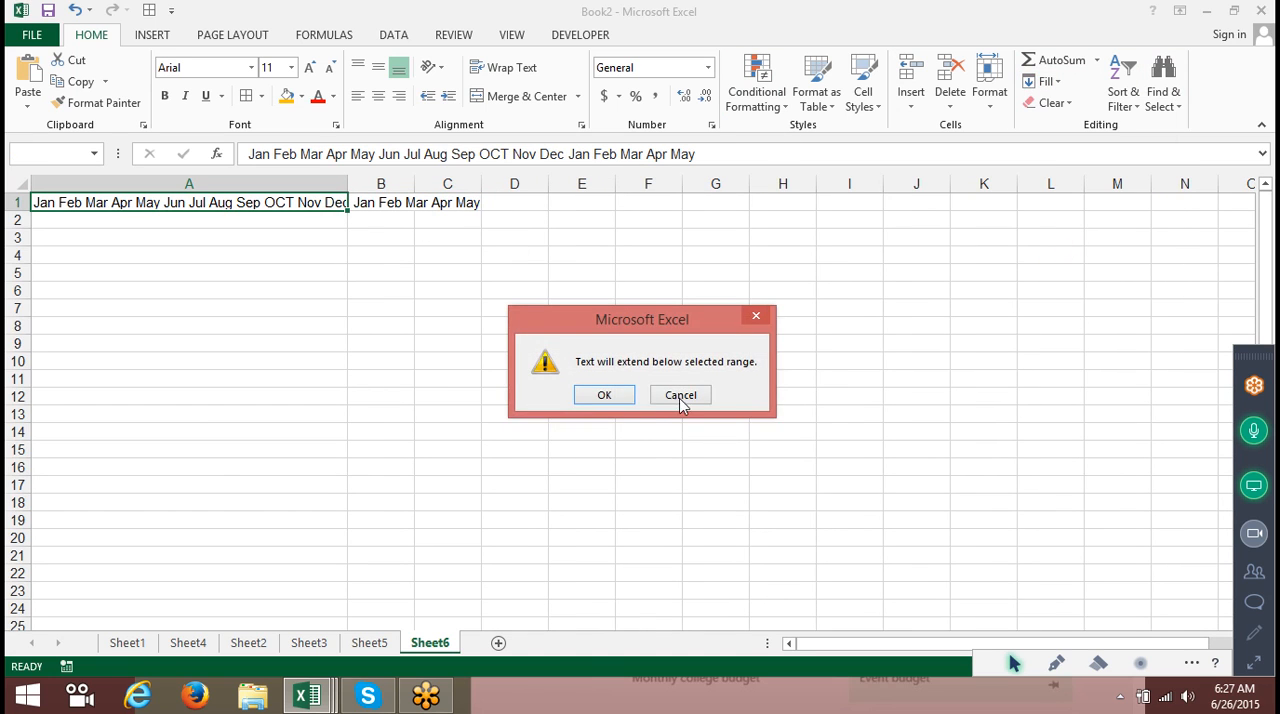
click(610, 395)
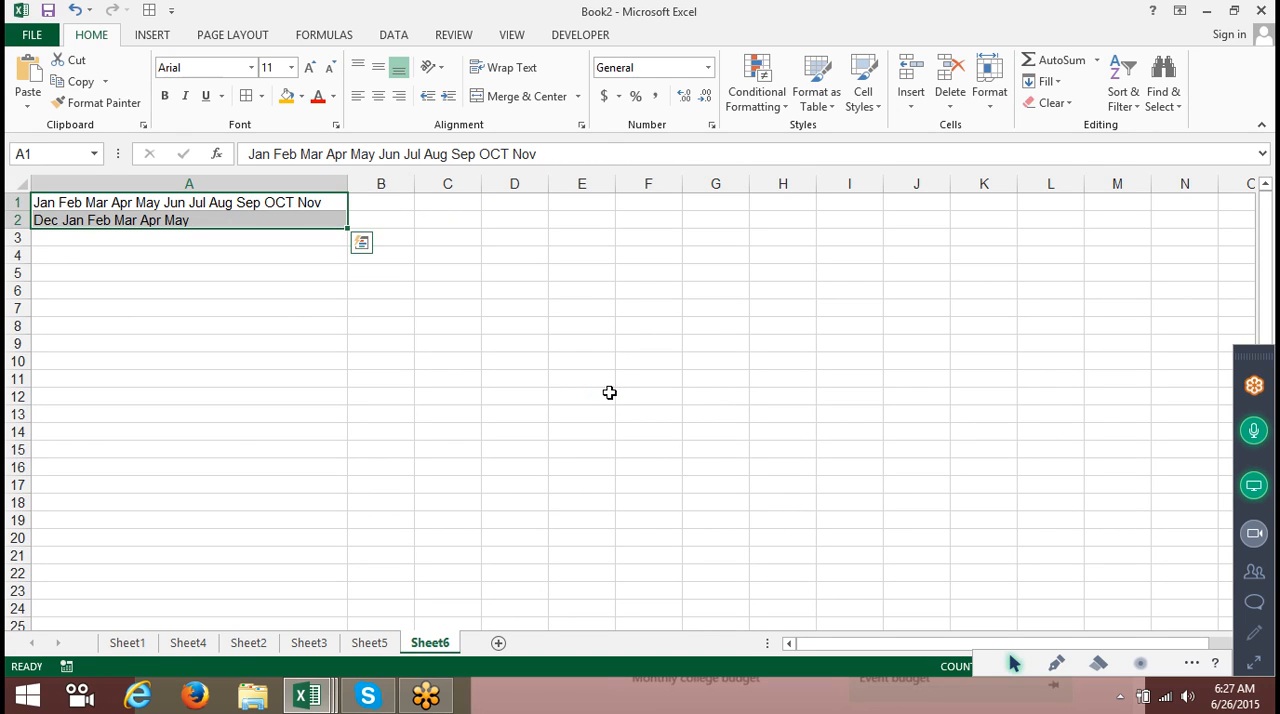
Widen column A slightly and Justify the text across the two rows again.
drag(348, 184, 430, 174)
click(1060, 82)
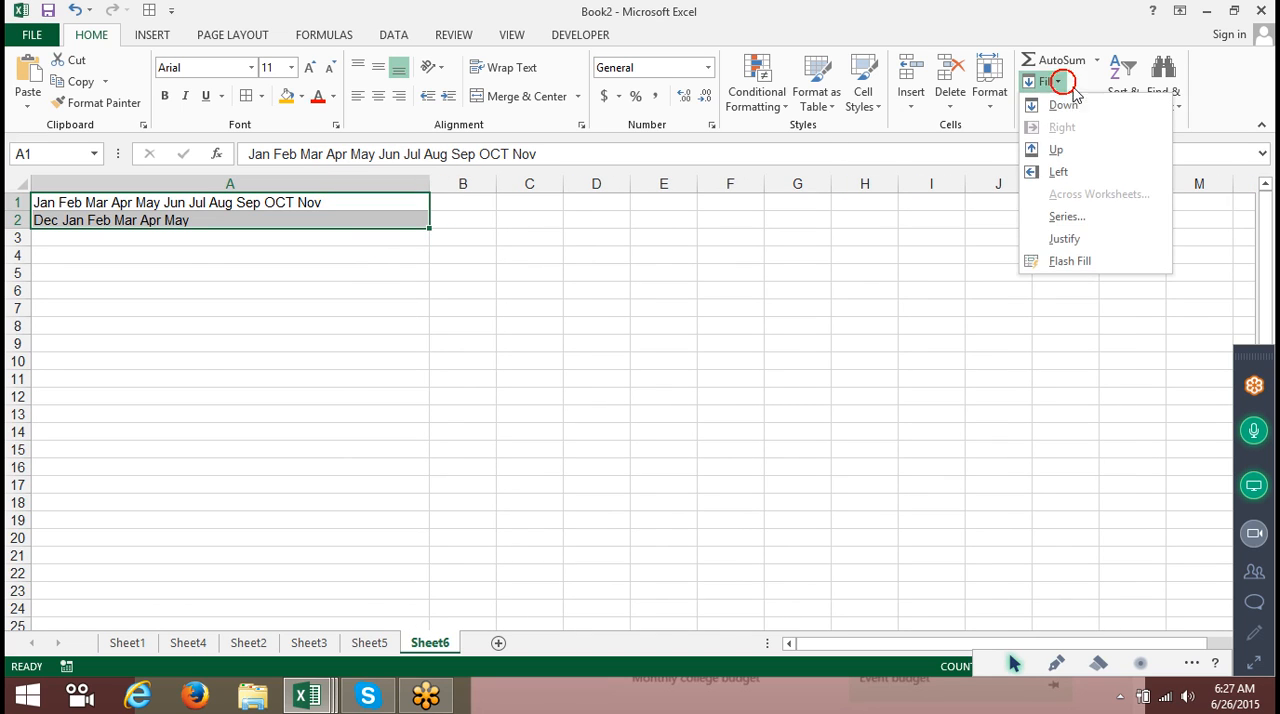
click(1092, 239)
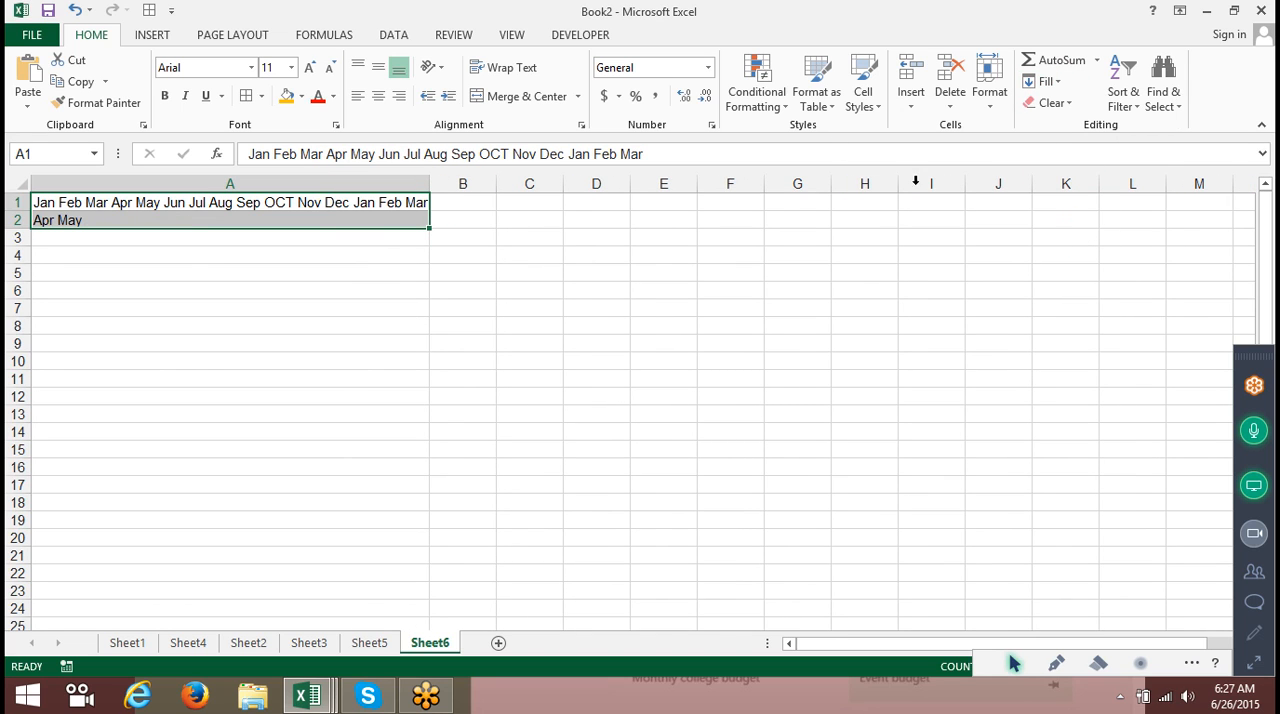
Widen column A further and Justify the months back into cell A1.
drag(431, 183, 486, 180)
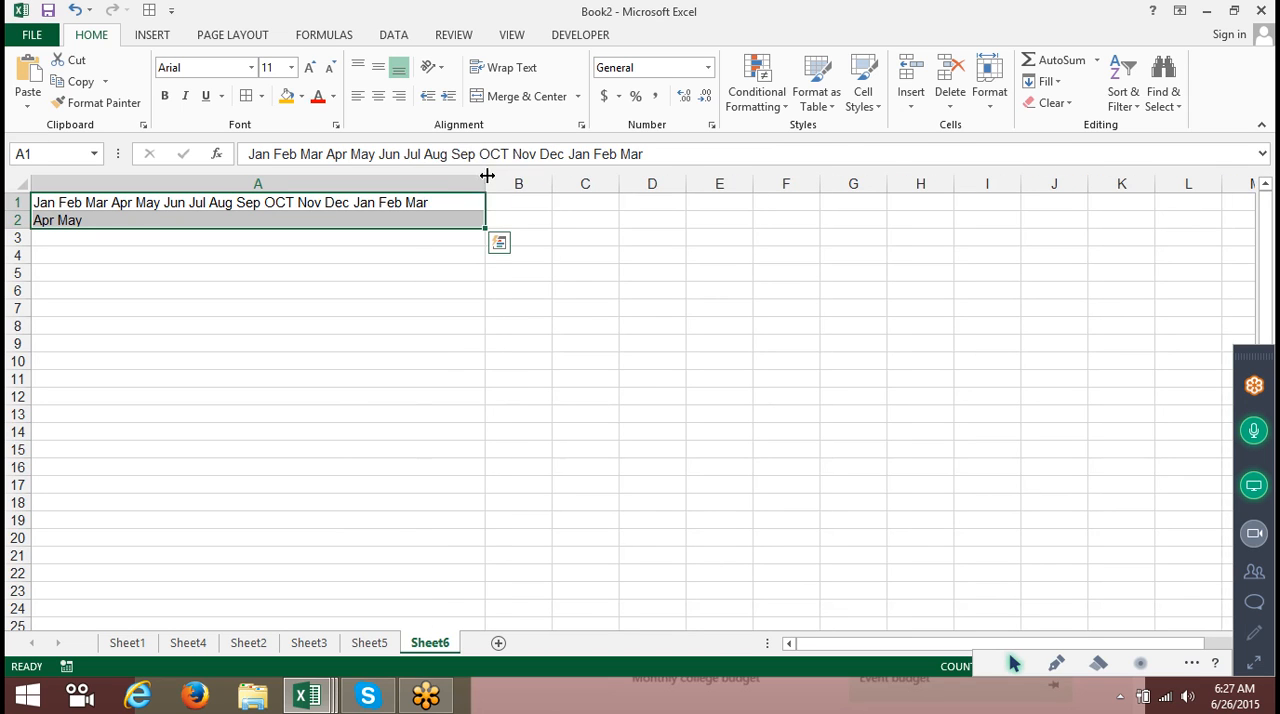
click(1035, 81)
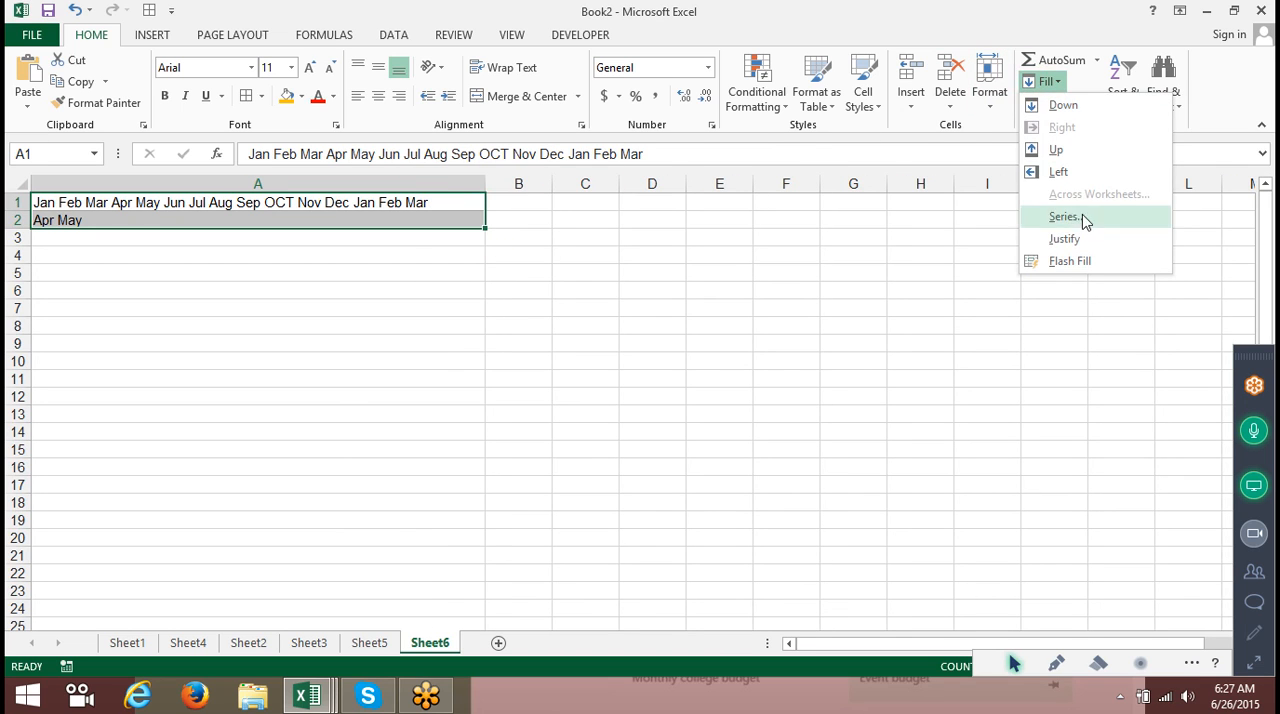
click(1082, 240)
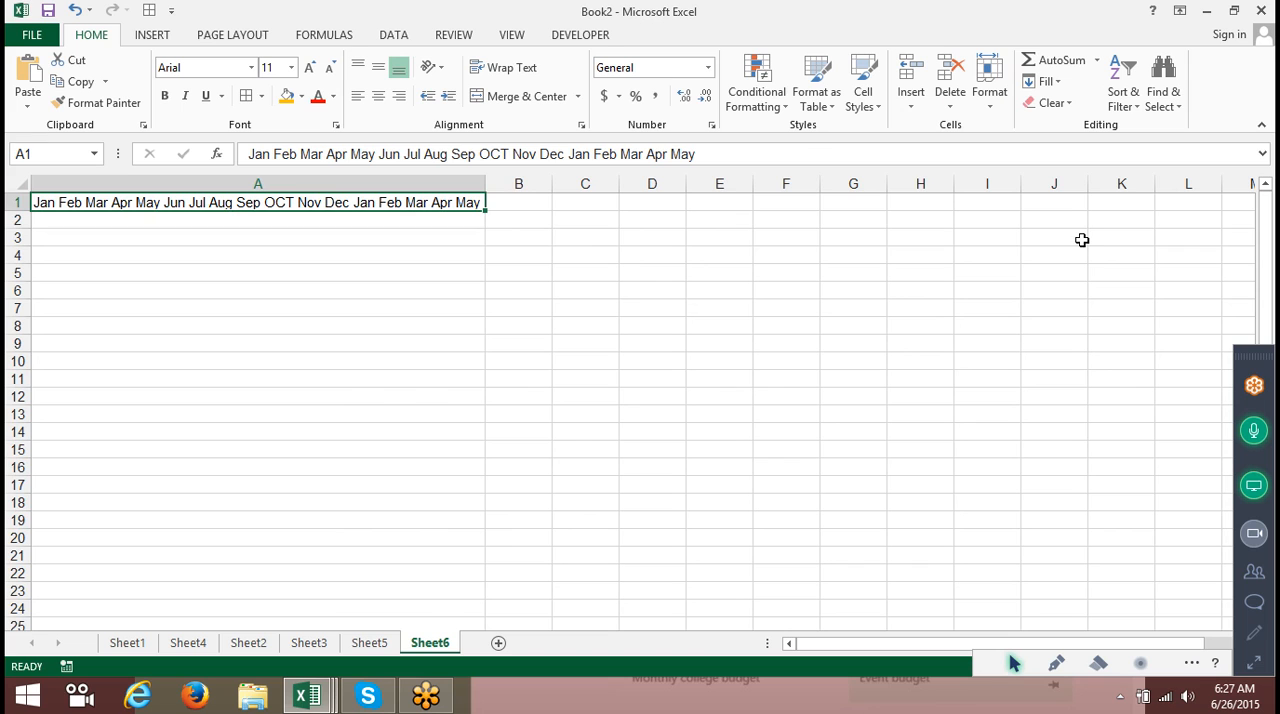
Narrow column A to one month's width and Justify, accepting the warning, to split the months down column A.
mouse_move(486, 183)
mouse_down()
mouse_move(110, 235)
mouse_move(37, 231)
mouse_move(59, 238)
mouse_move(46, 238)
mouse_up()
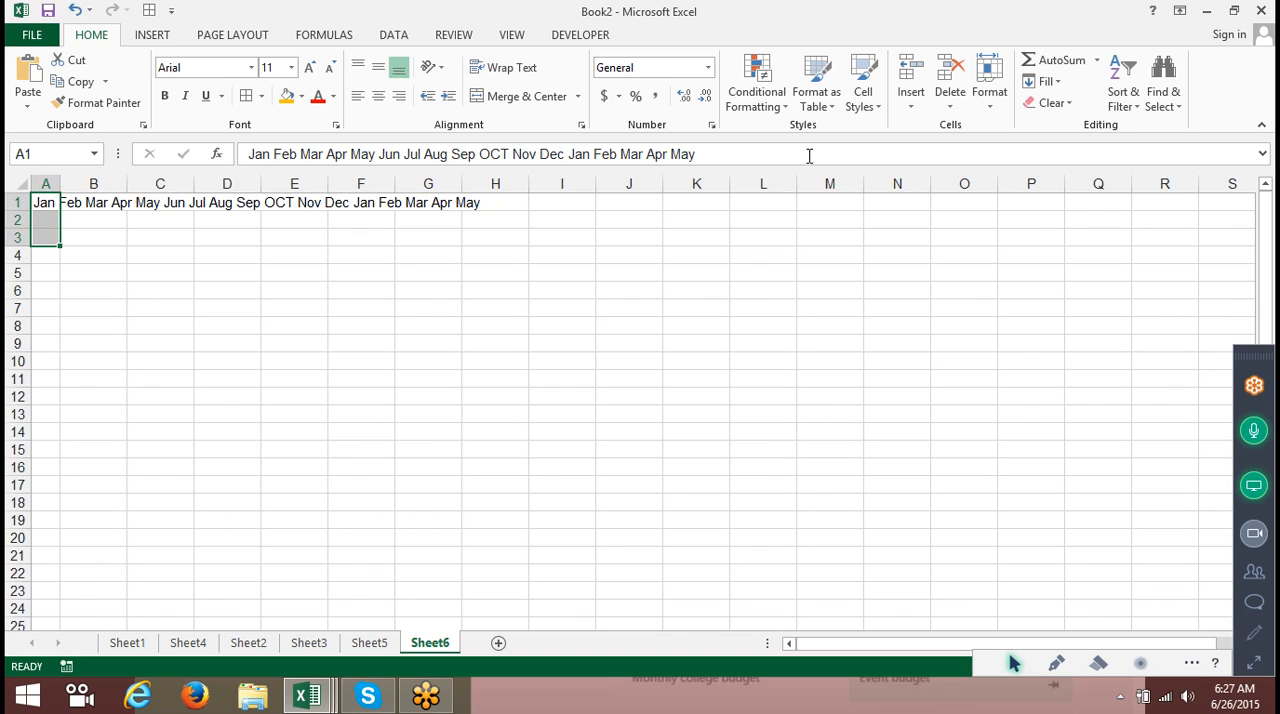
click(1045, 81)
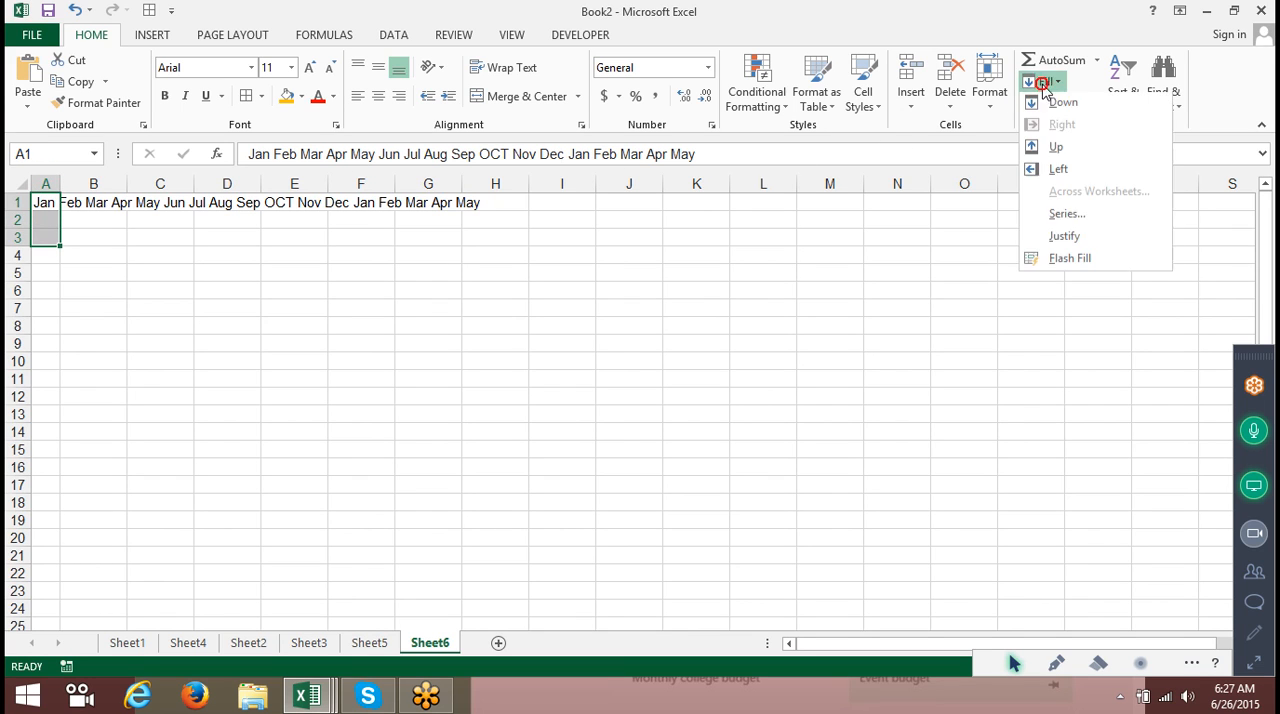
click(1066, 238)
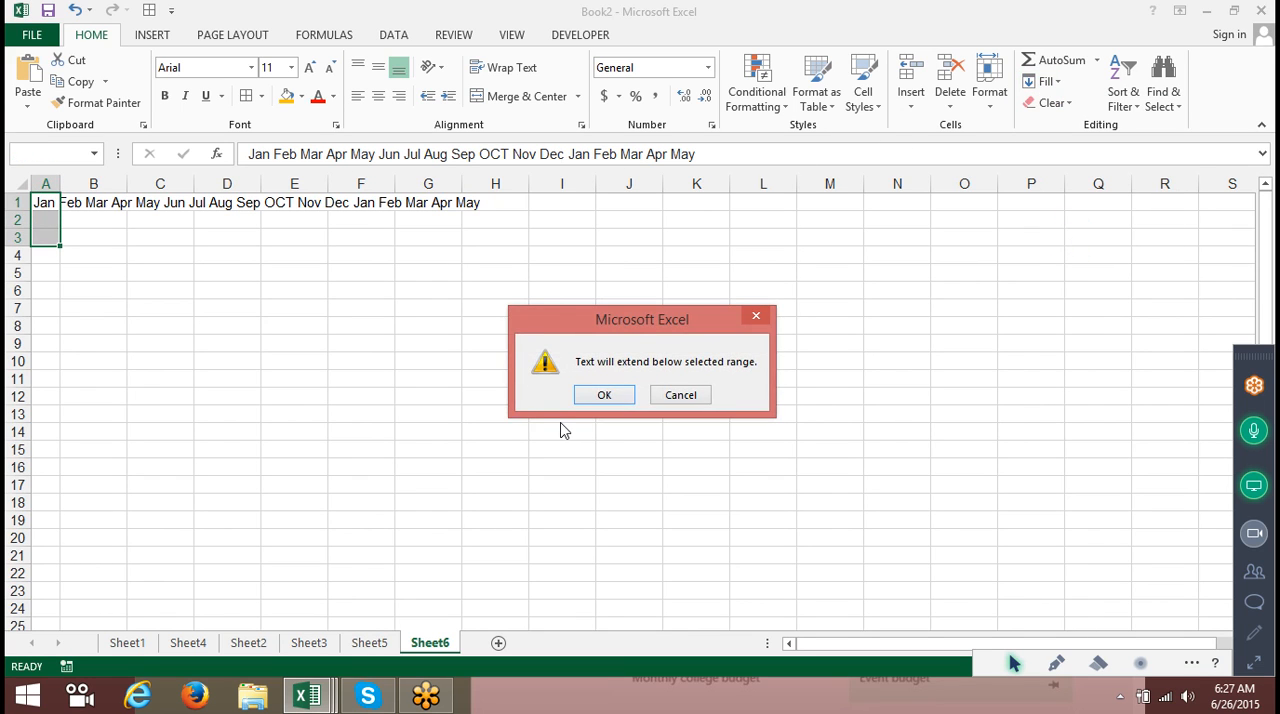
click(612, 392)
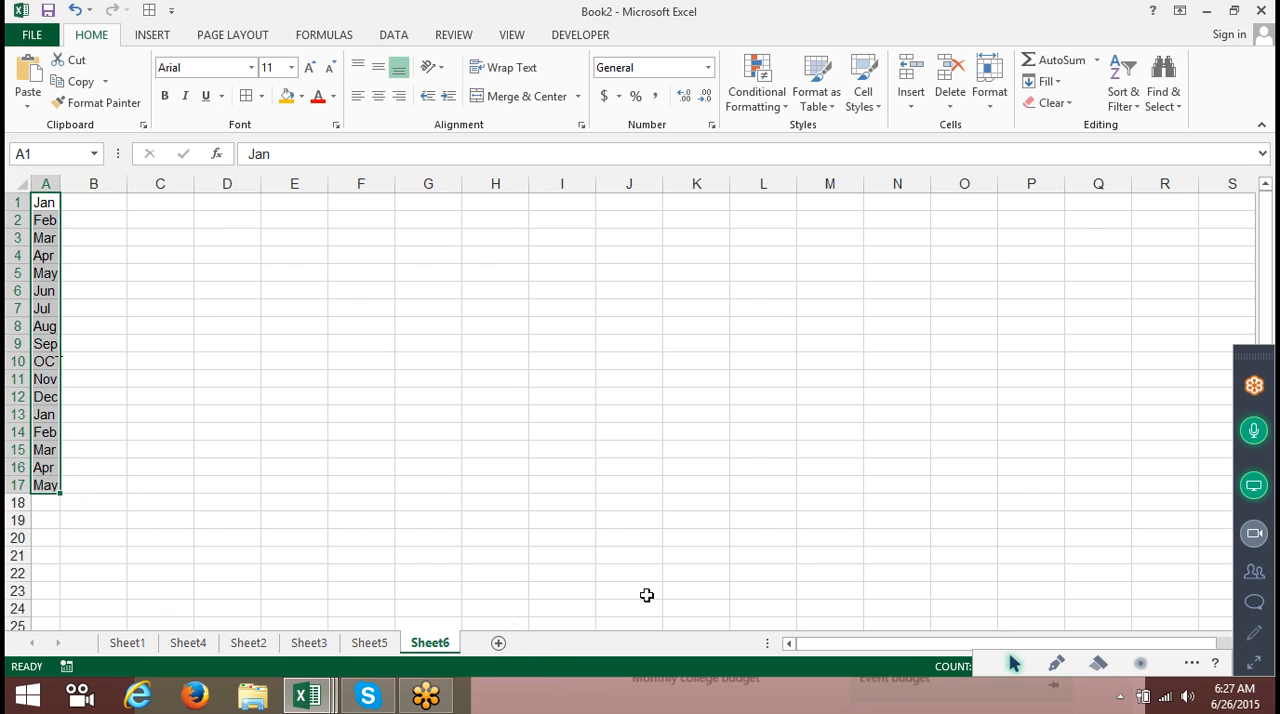
Insert a new sheet and enter the header Name in A1.
click(503, 645)
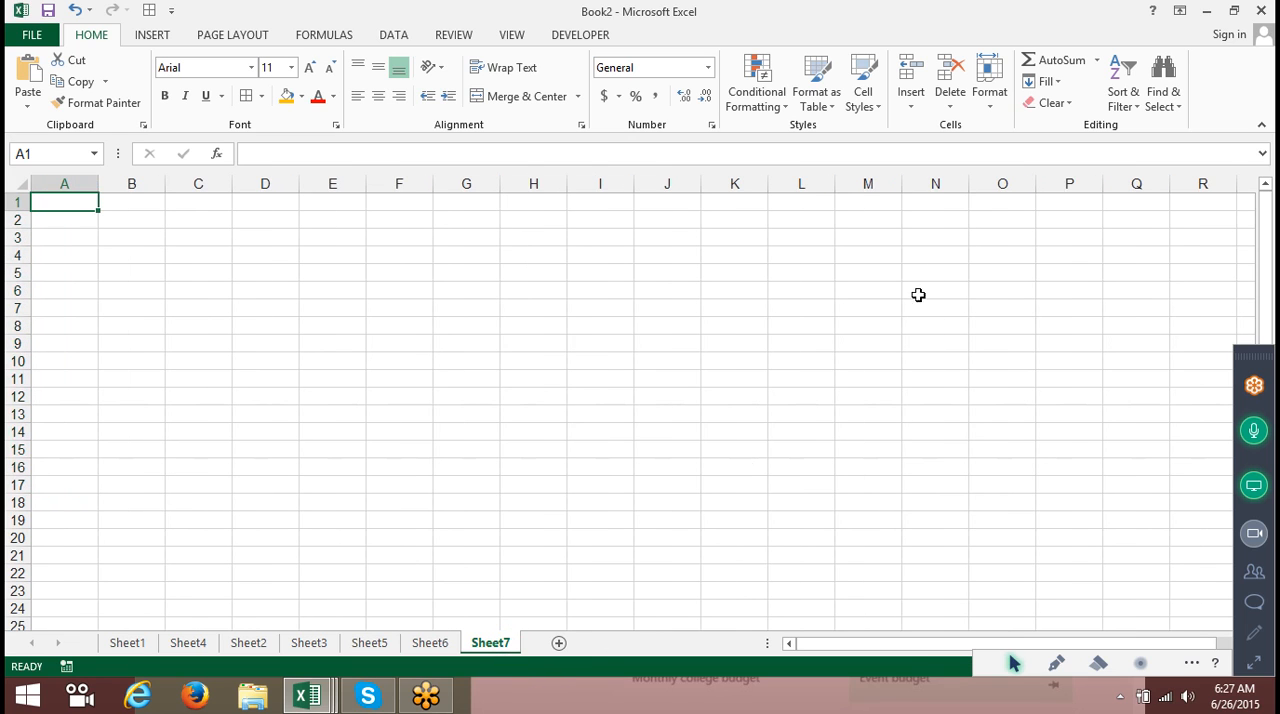
click(1046, 81)
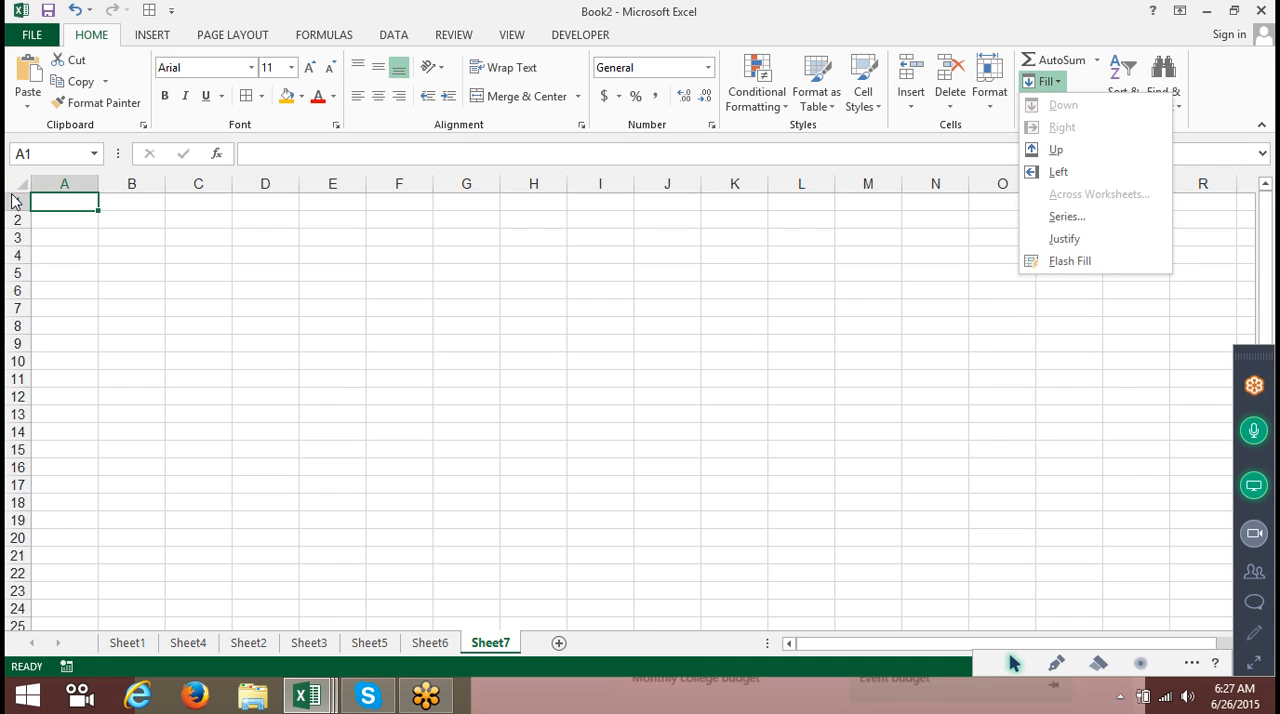
click(172, 249)
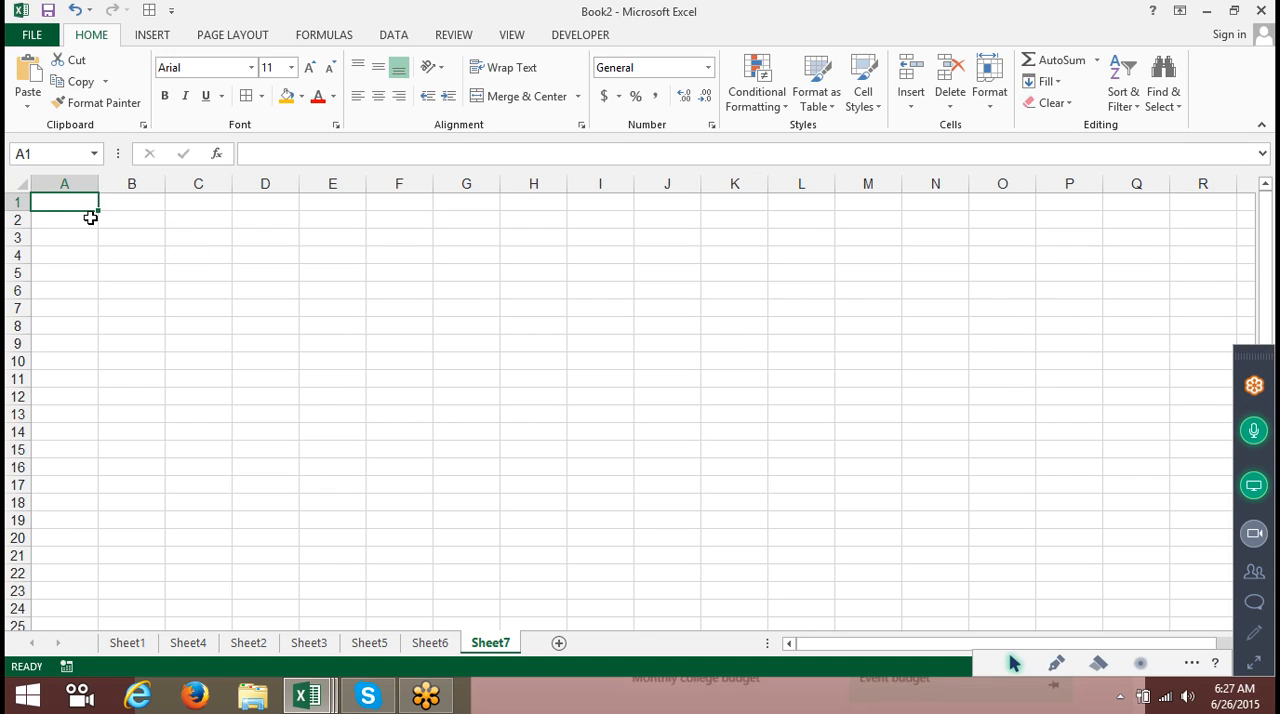
text(Name)
key(Return)
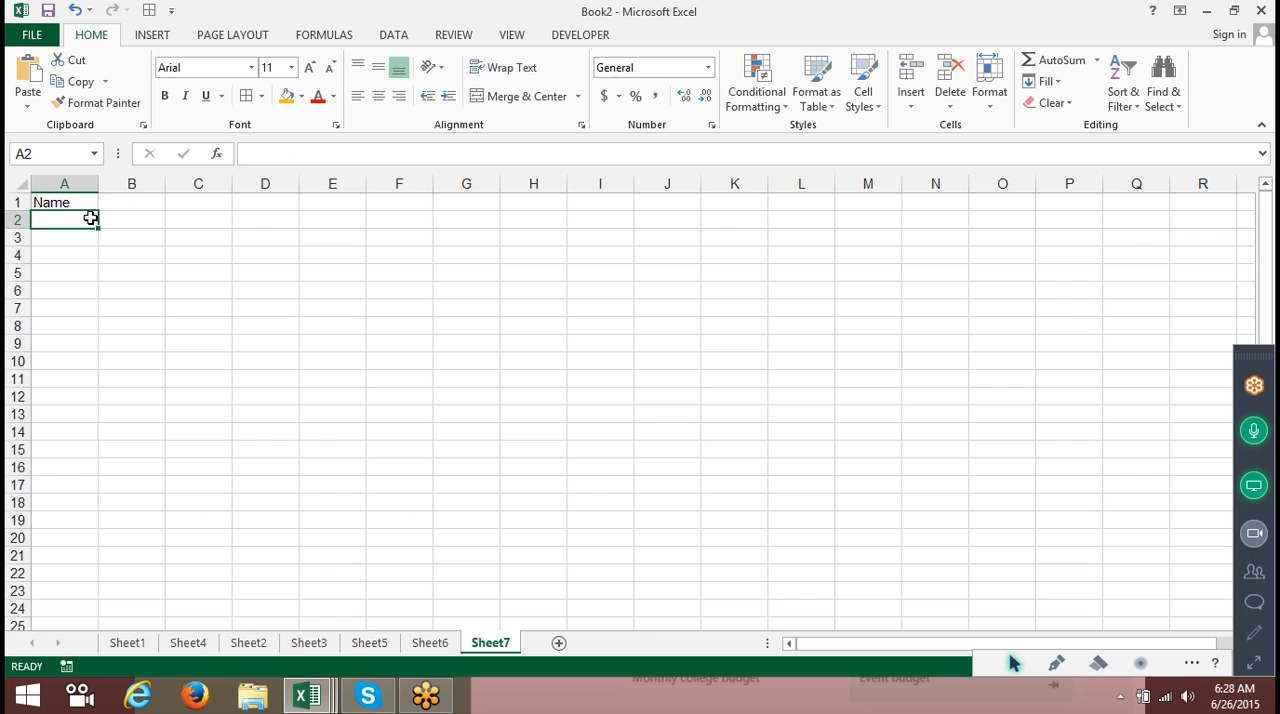
Enter two people's full names in A2 and A3 under the Name header.
text(RajKu)
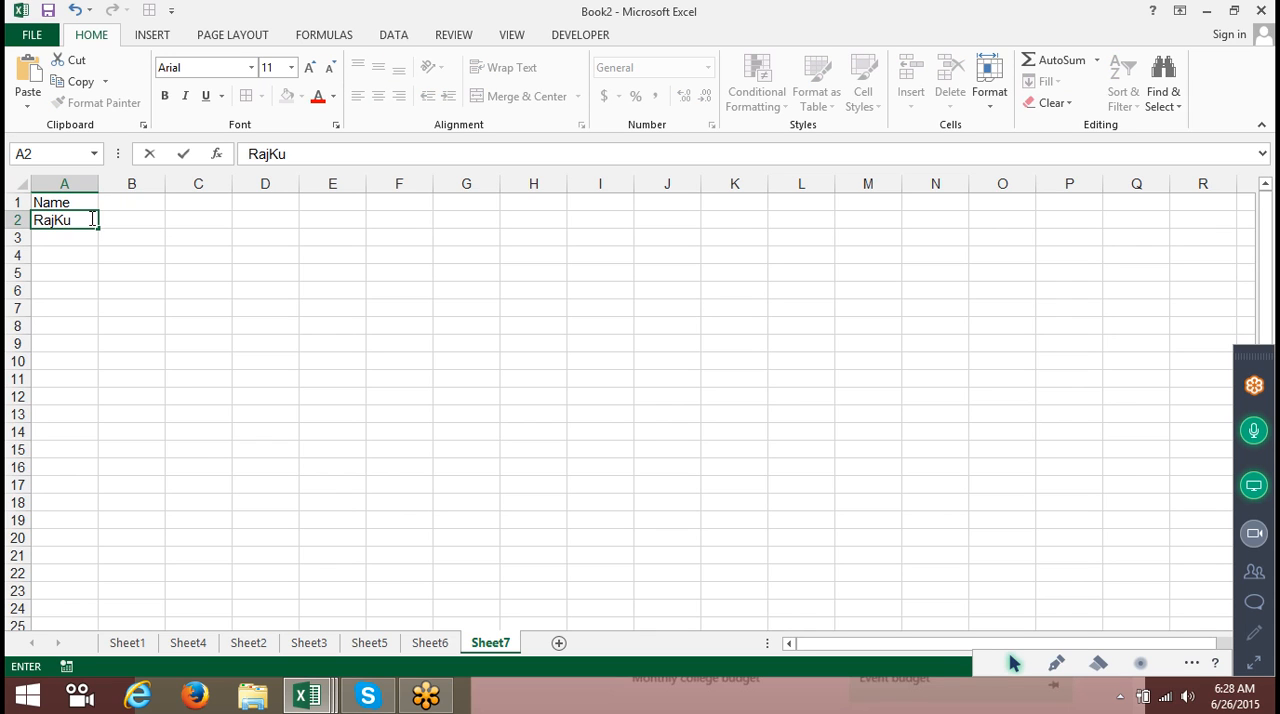
key(BackSpace)
key(BackSpace)
text(Kumar Singh)
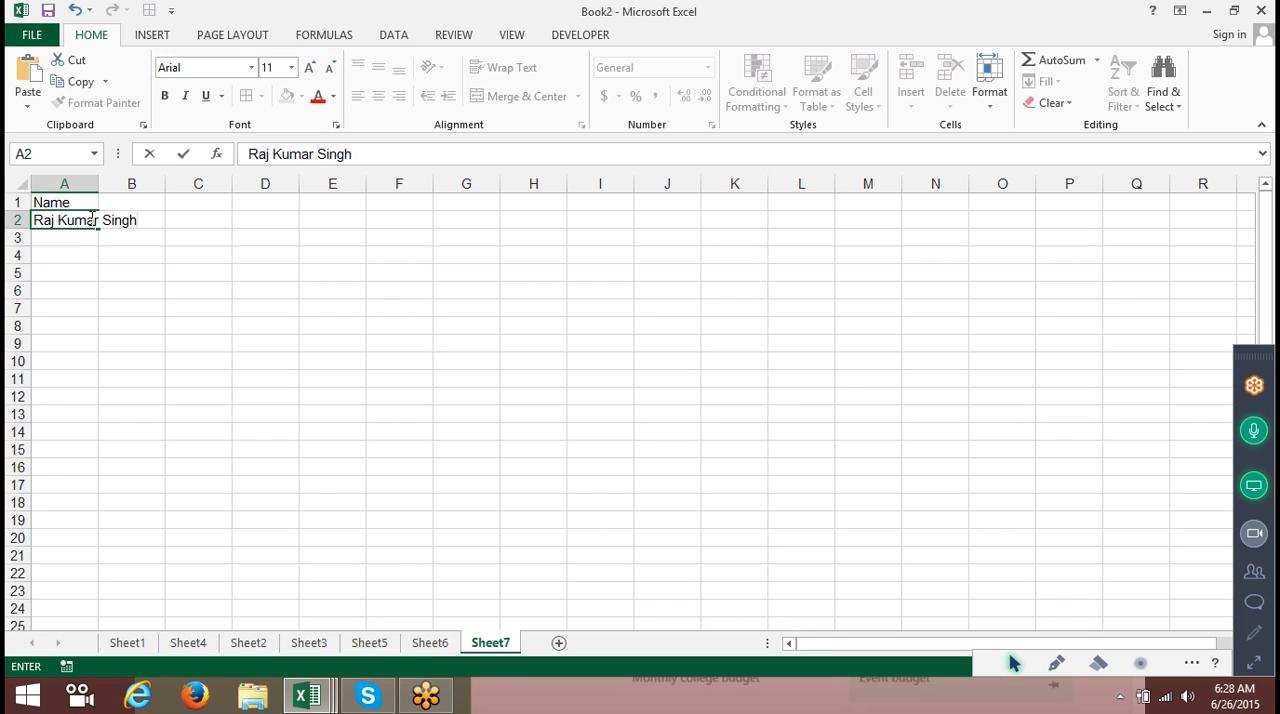
key(Return)
text(Neer)
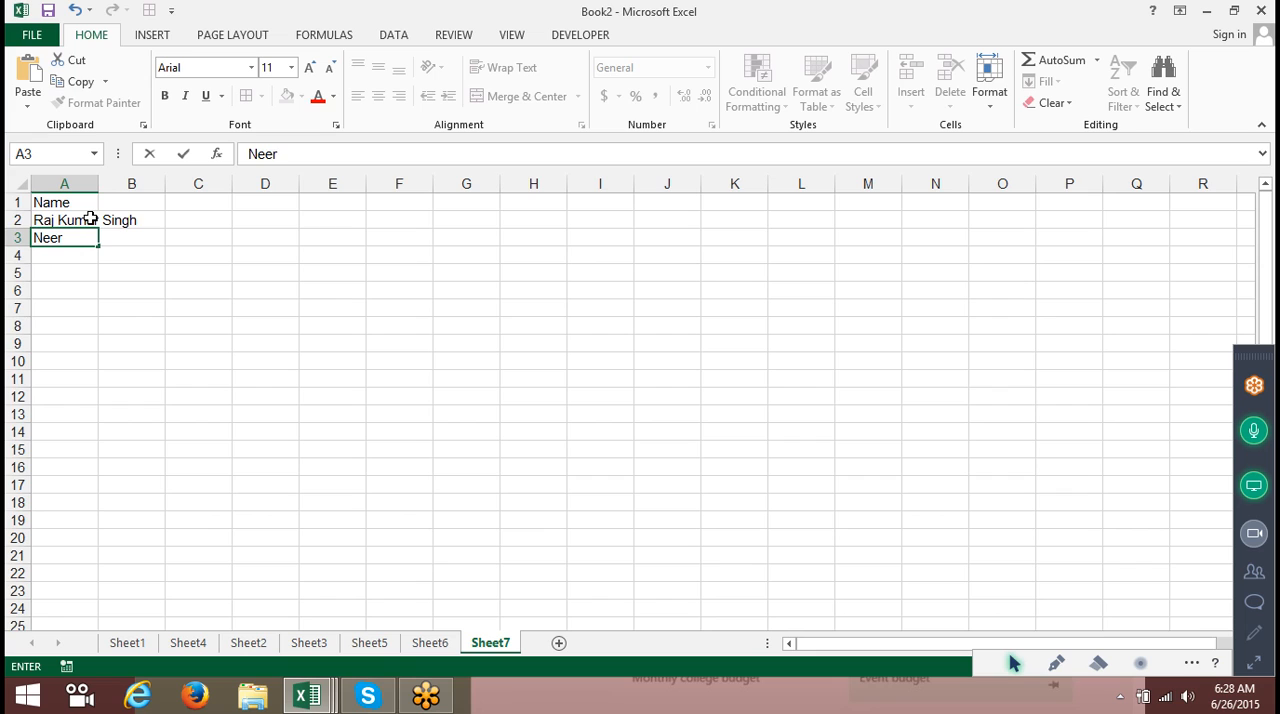
text(aj Ba)
key(BackSpace)
text(a)
key(BackSpace)
text(hat)
key(Return)
Enter three more full names in A4 through A6.
text(Ku)
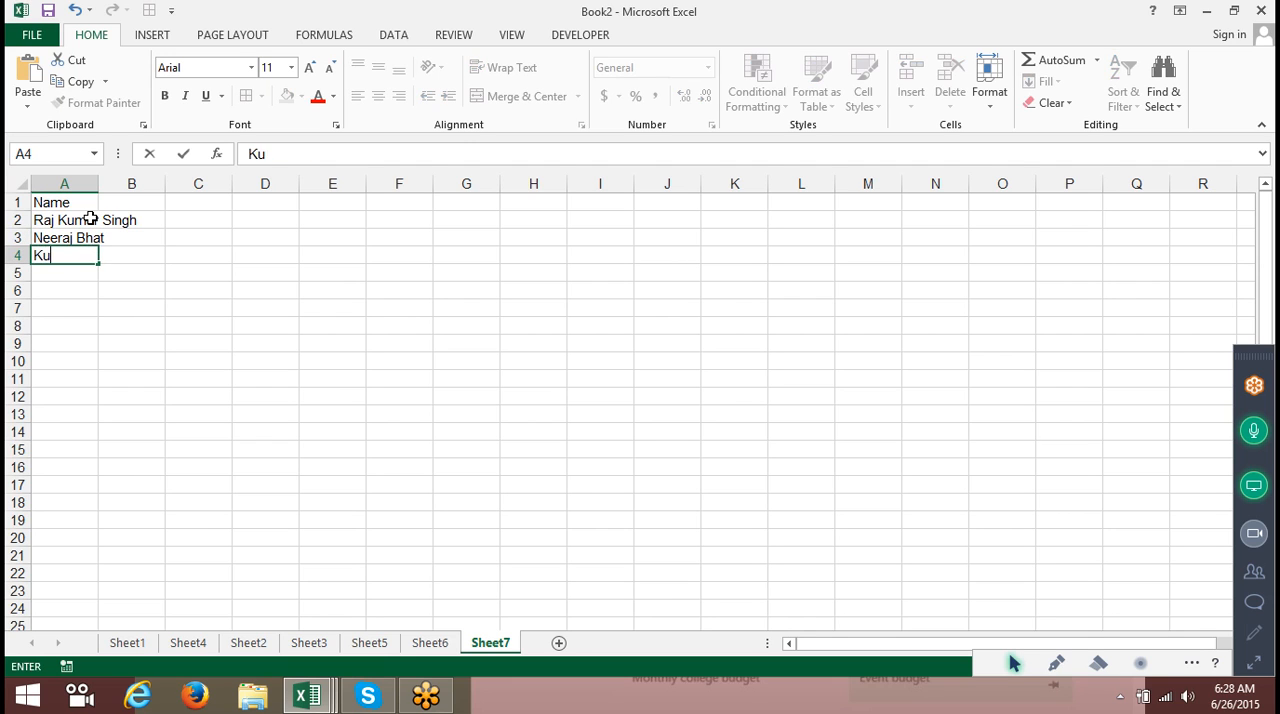
text(mar Sanu)
key(Return)
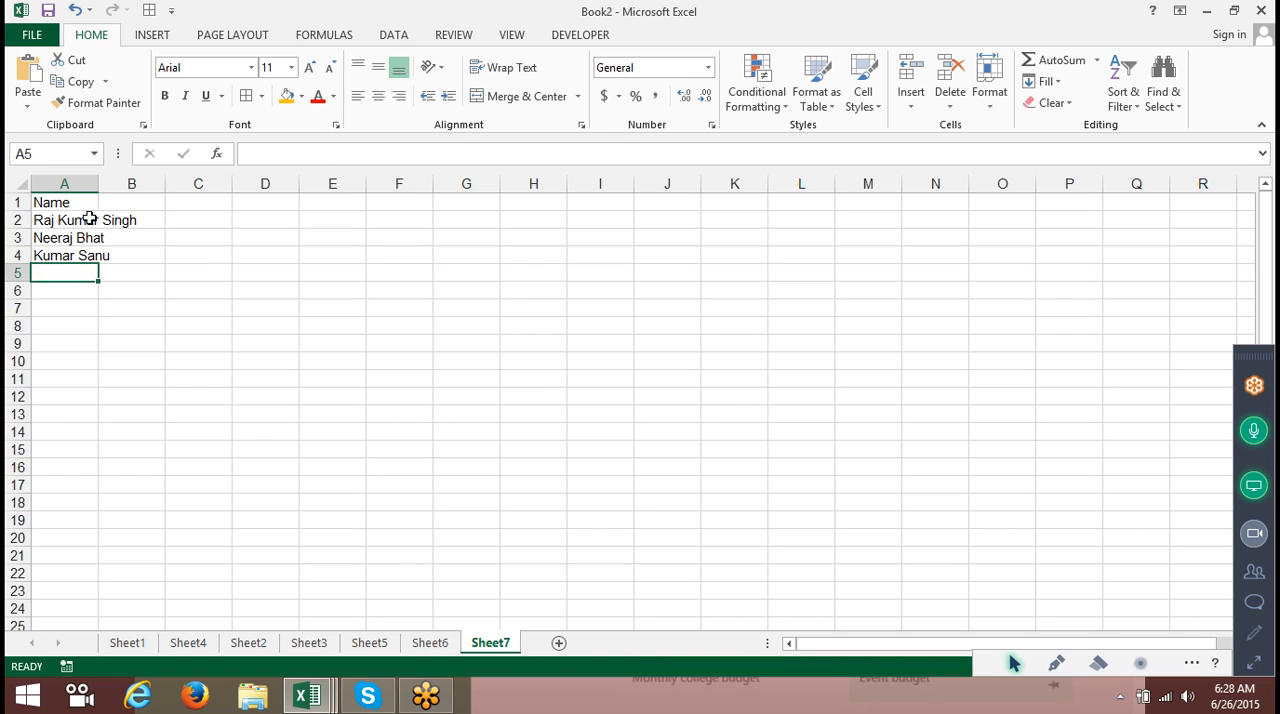
text(In)
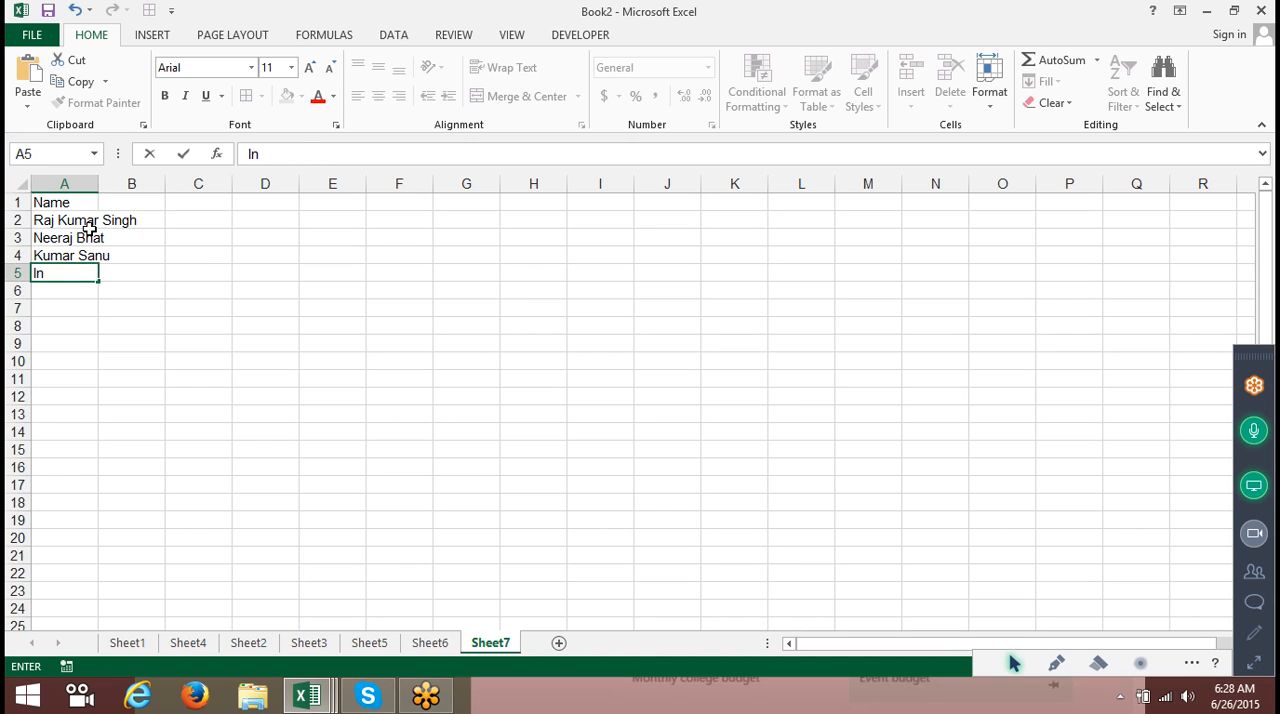
text(der Gupta)
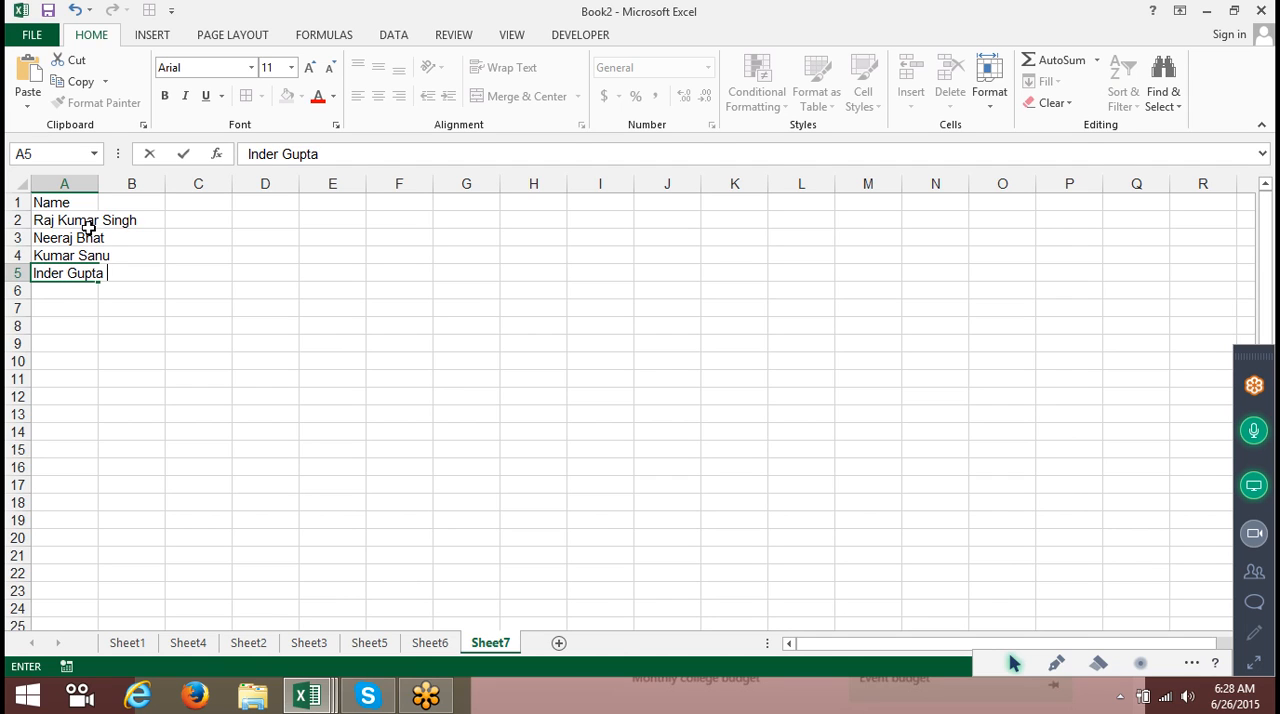
key(Return)
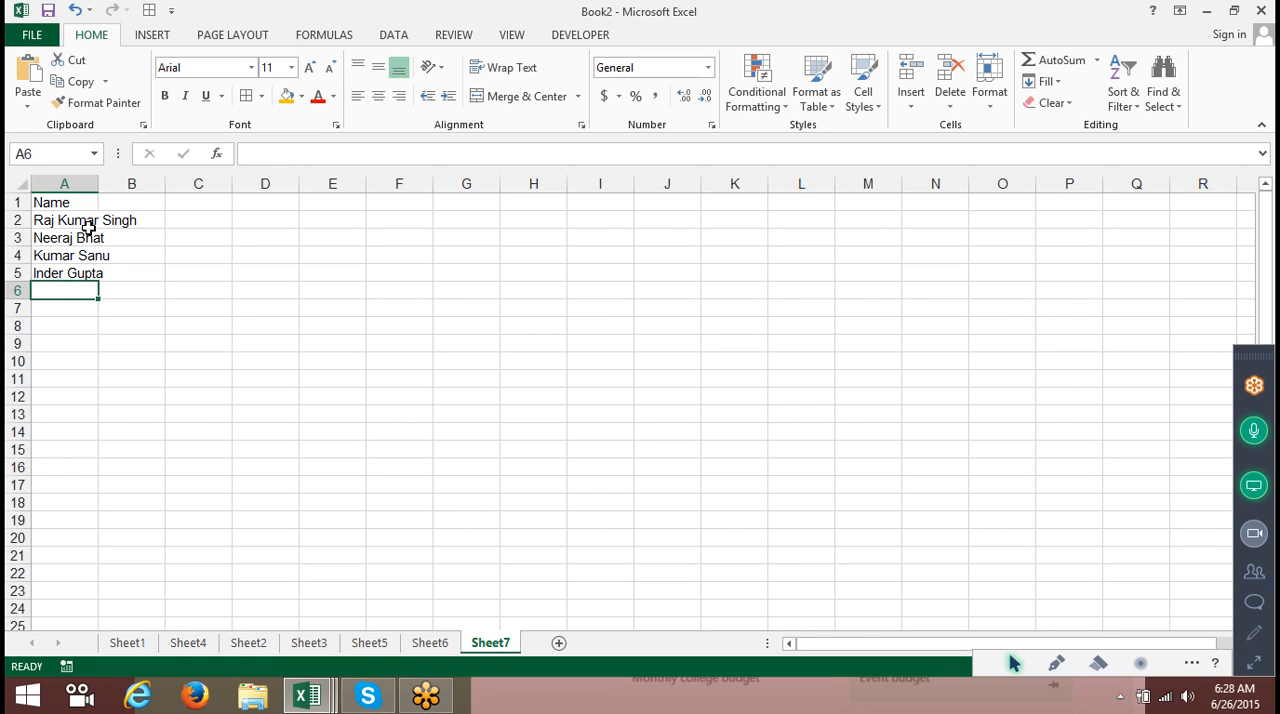
text(Udai)
key(BackSpace)
text(y Lal)
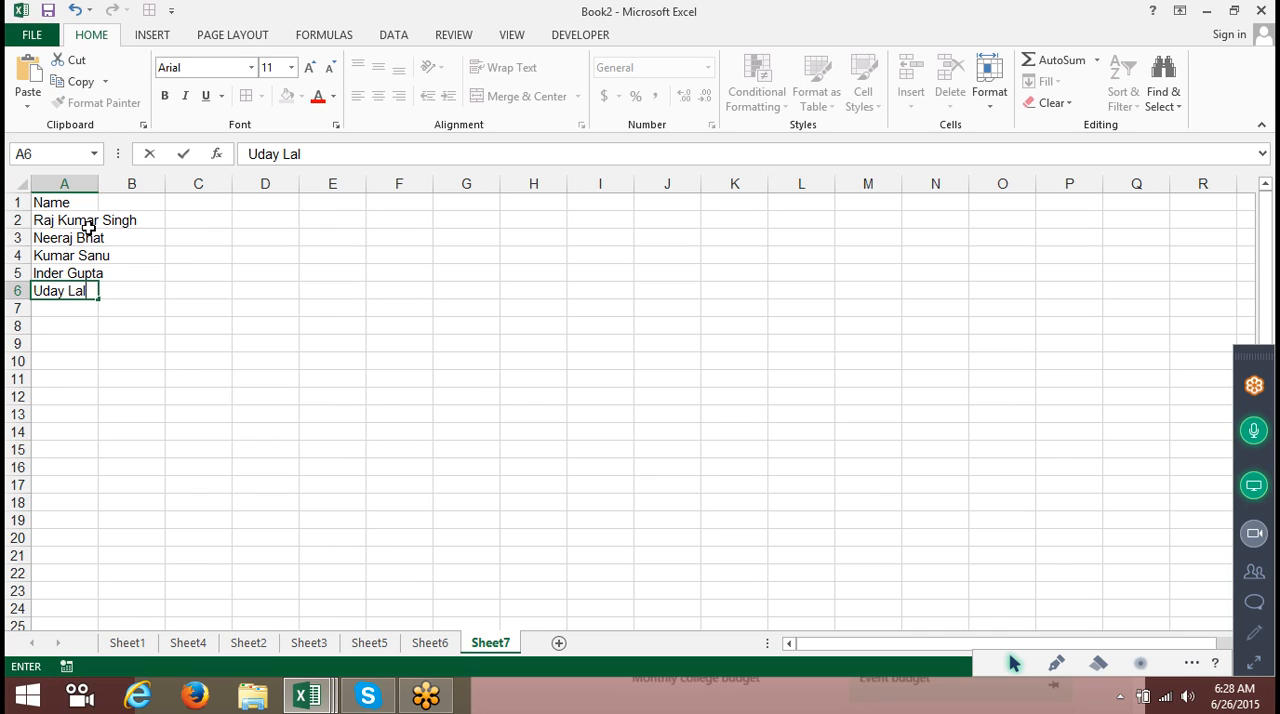
text( Singh)
key(Return)
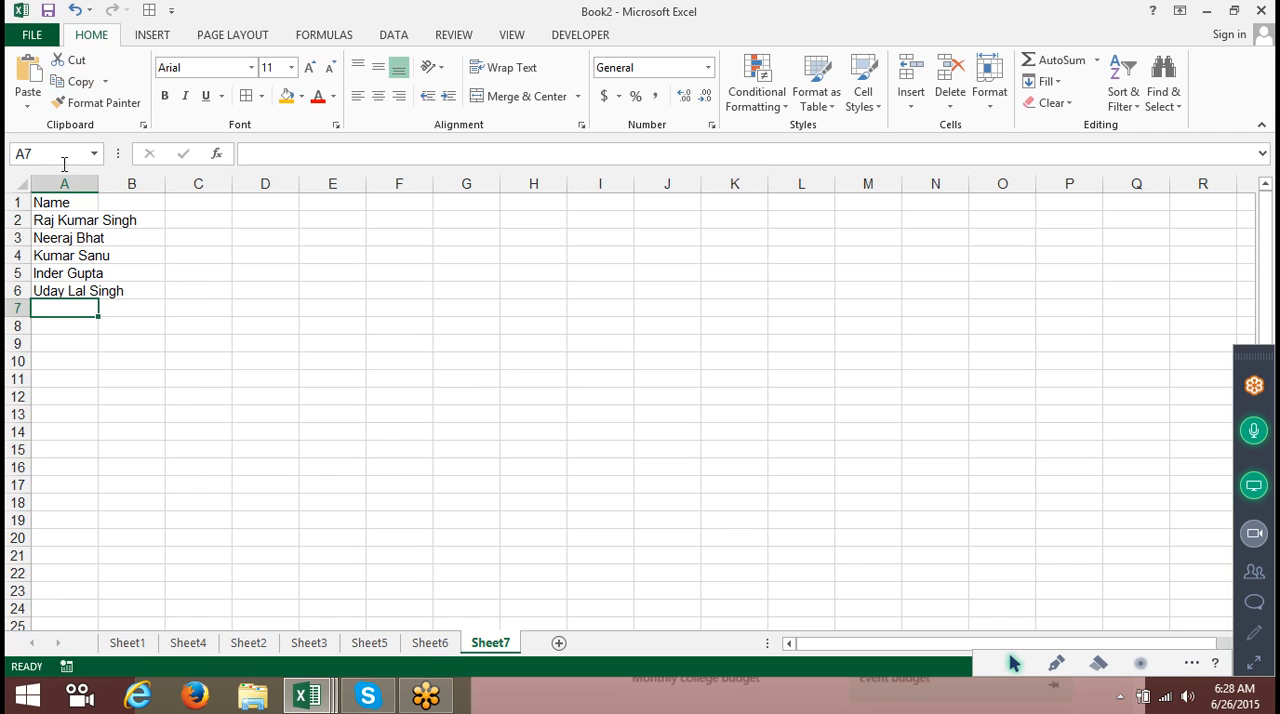
Autofit column A and enter the headers F in B1 and L in C1.
double_click(99, 183)
click(180, 203)
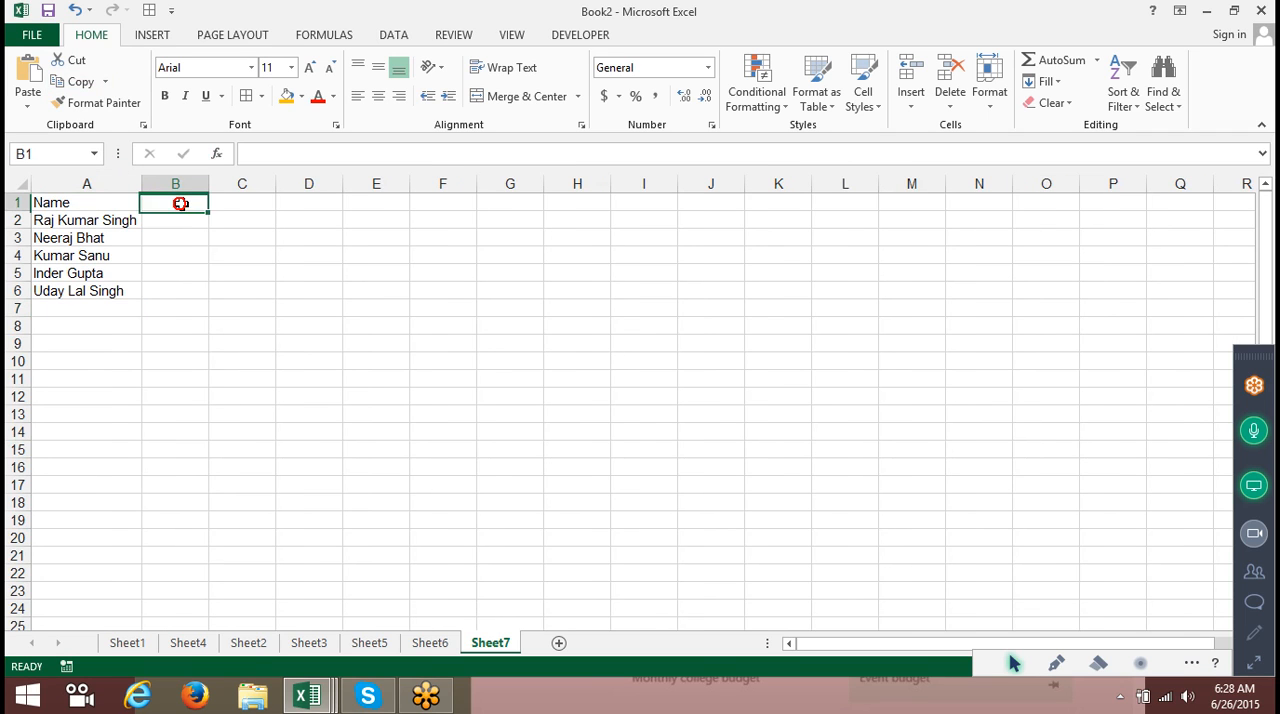
text(F)
key(Tab)
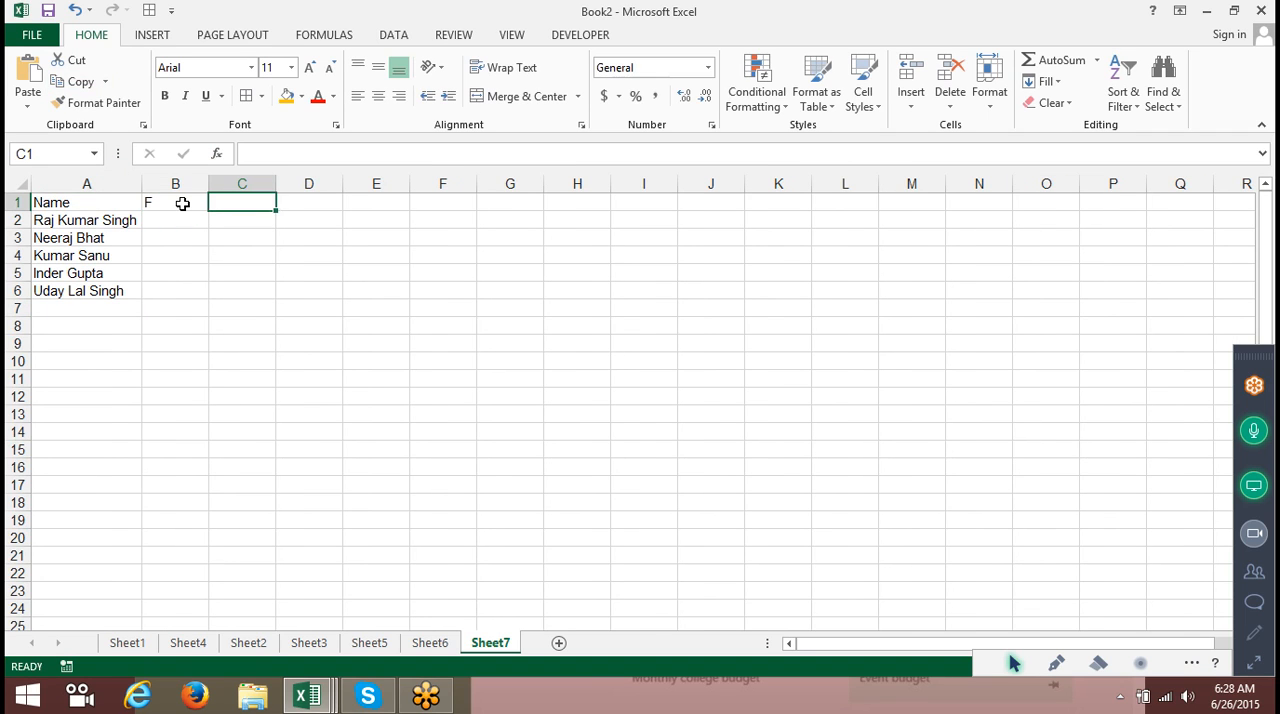
text(L)
key(Return)
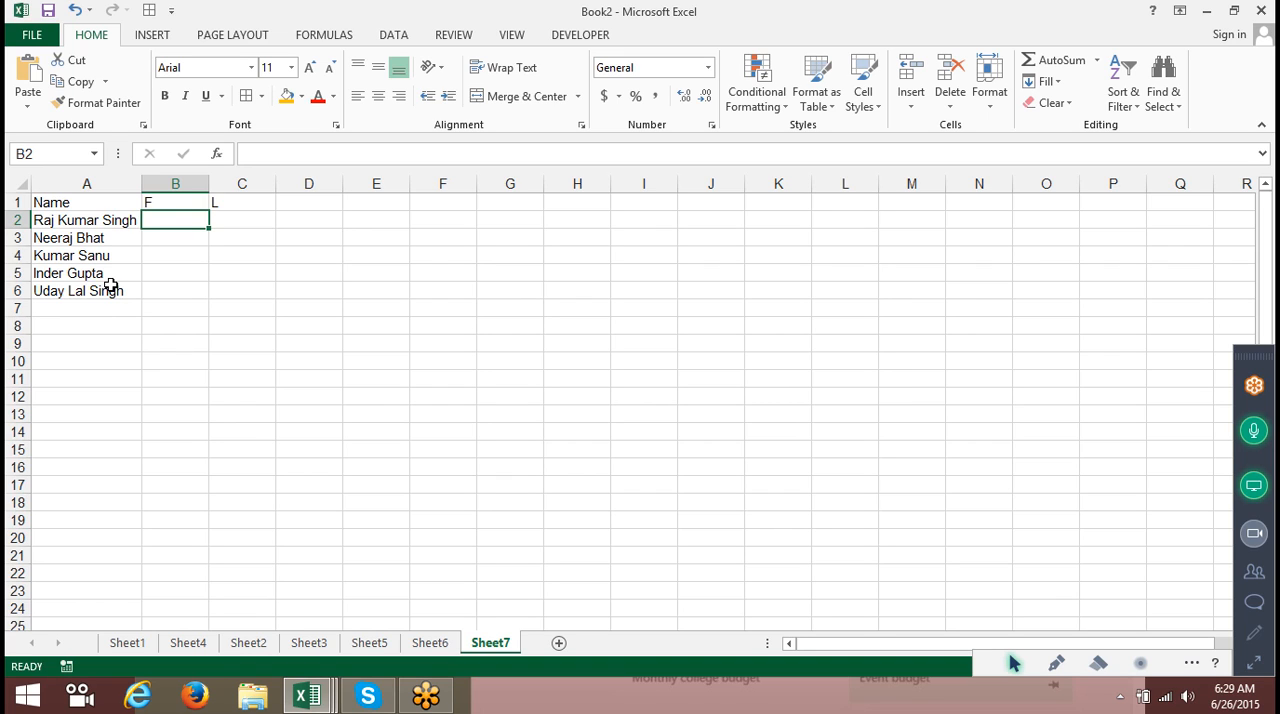
Enter the first name from A2 into B2 and Flash Fill the first names down column B.
text(R)
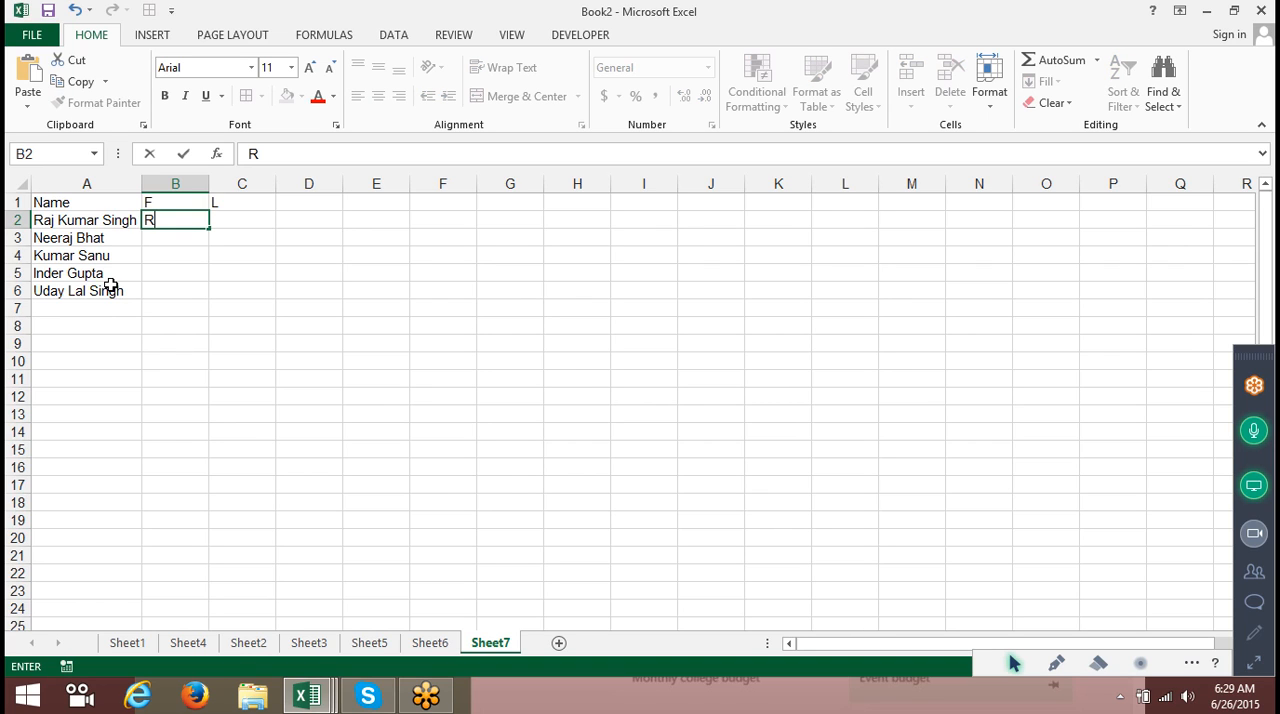
text(aj)
key(ctrl+Return)
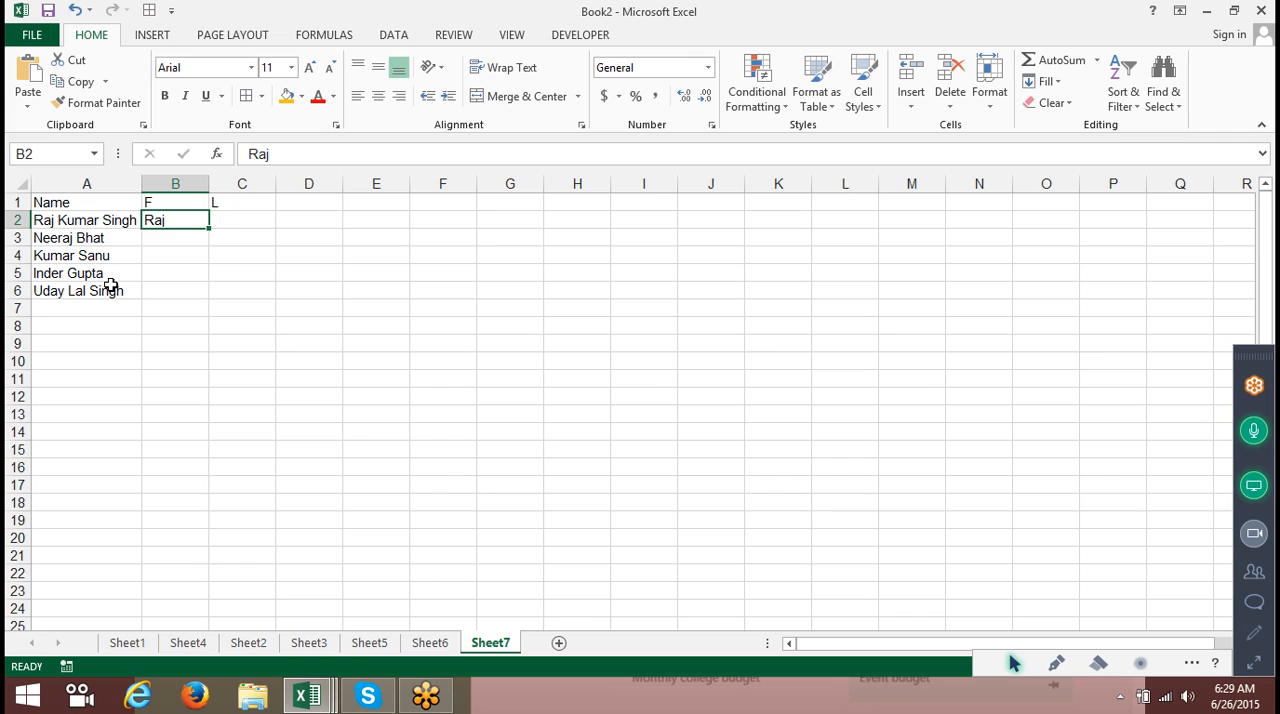
key(ctrl+e)
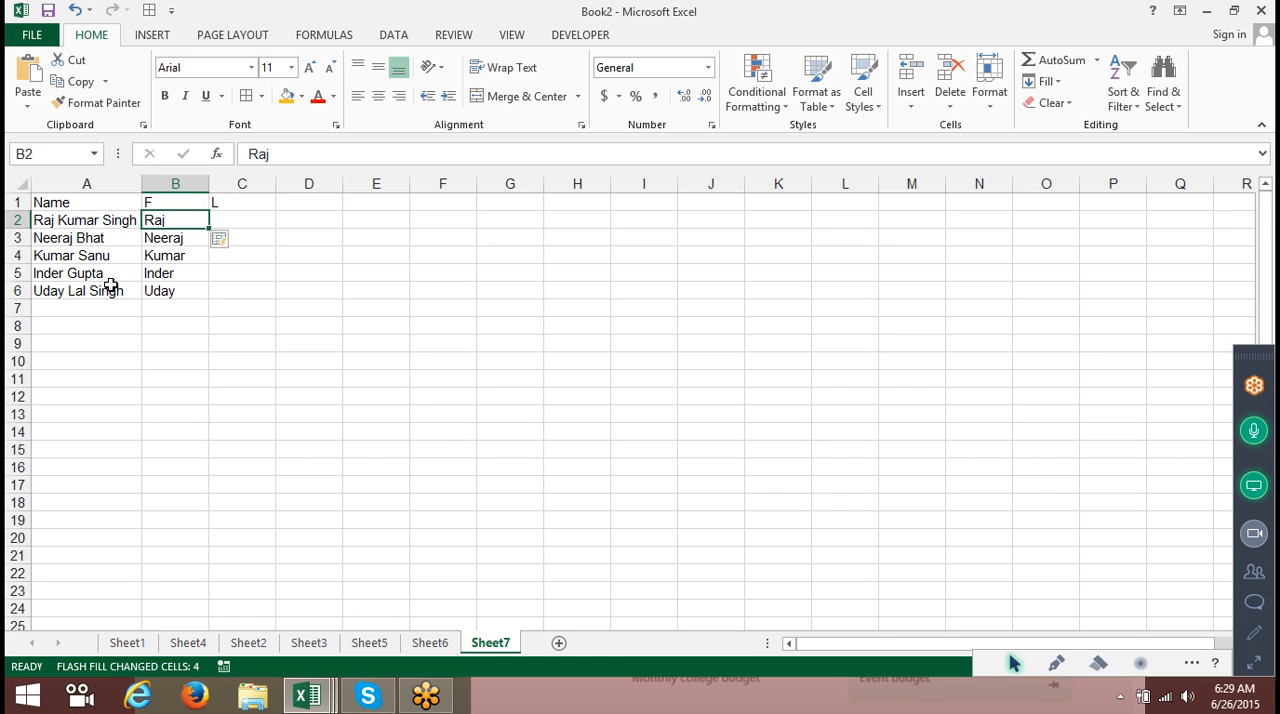
Enter singh in C2 and Flash Fill the last names down column C.
click(260, 224)
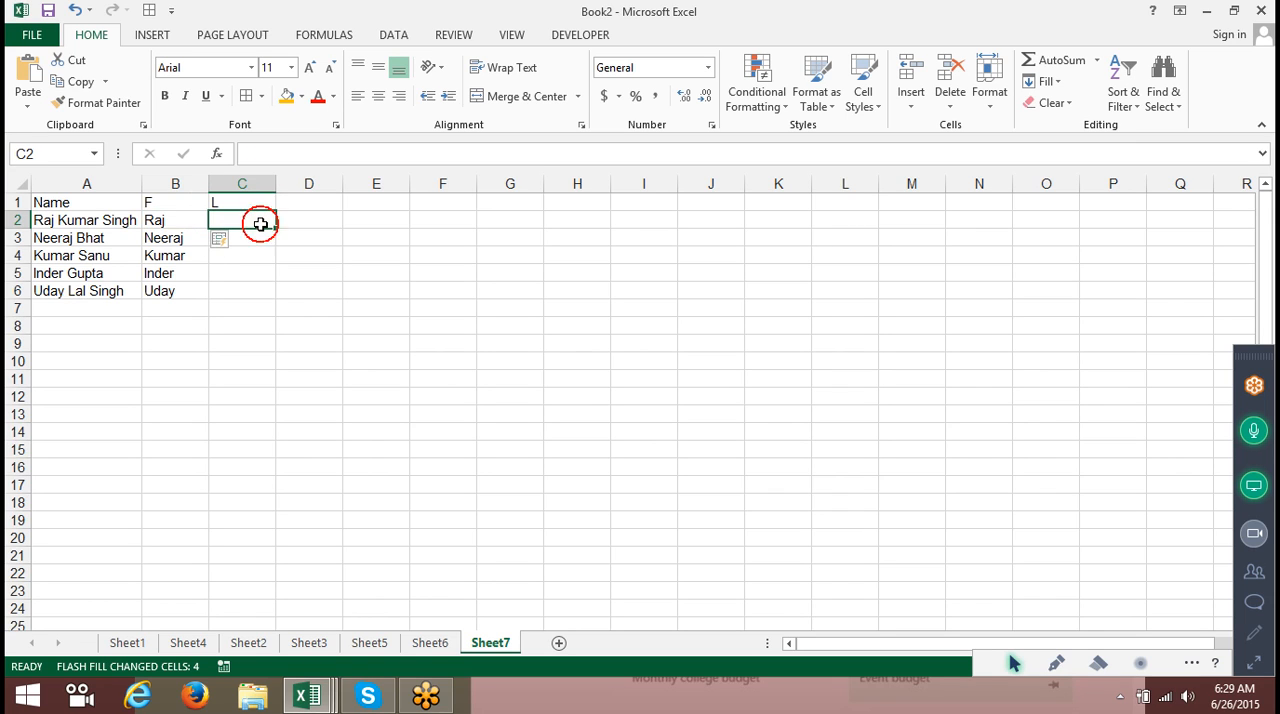
text(singh)
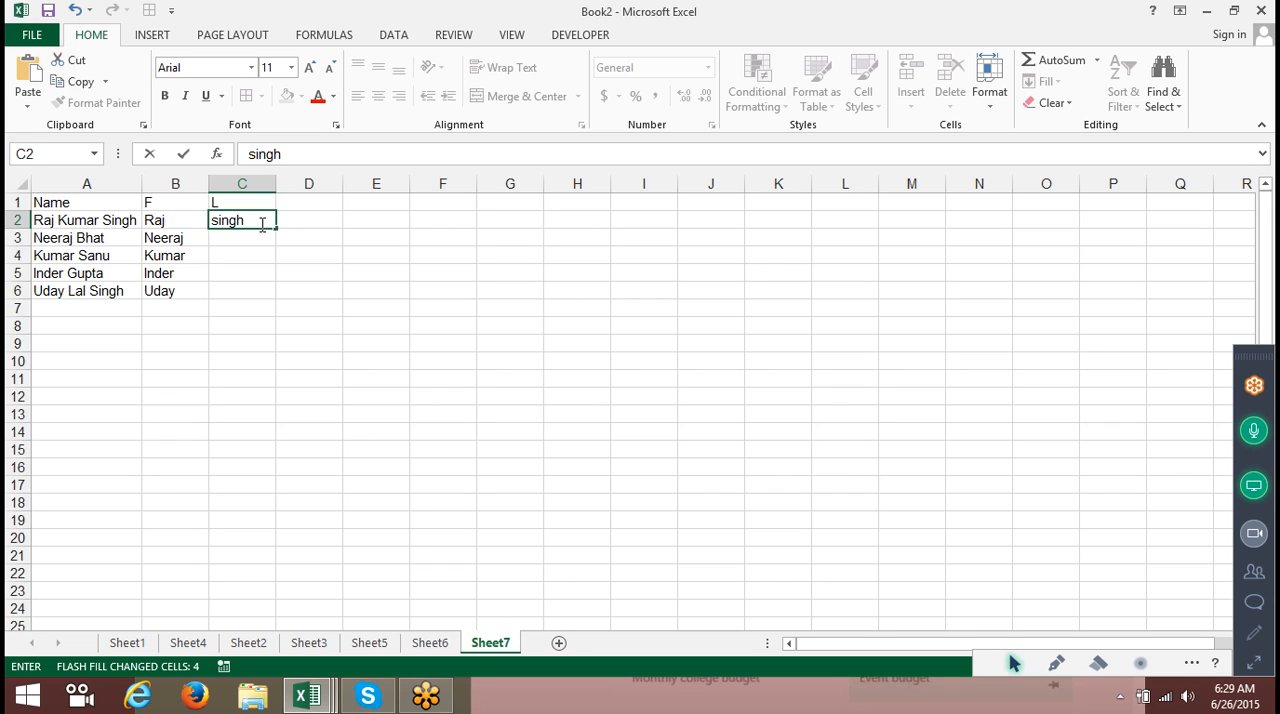
key(ctrl+Return)
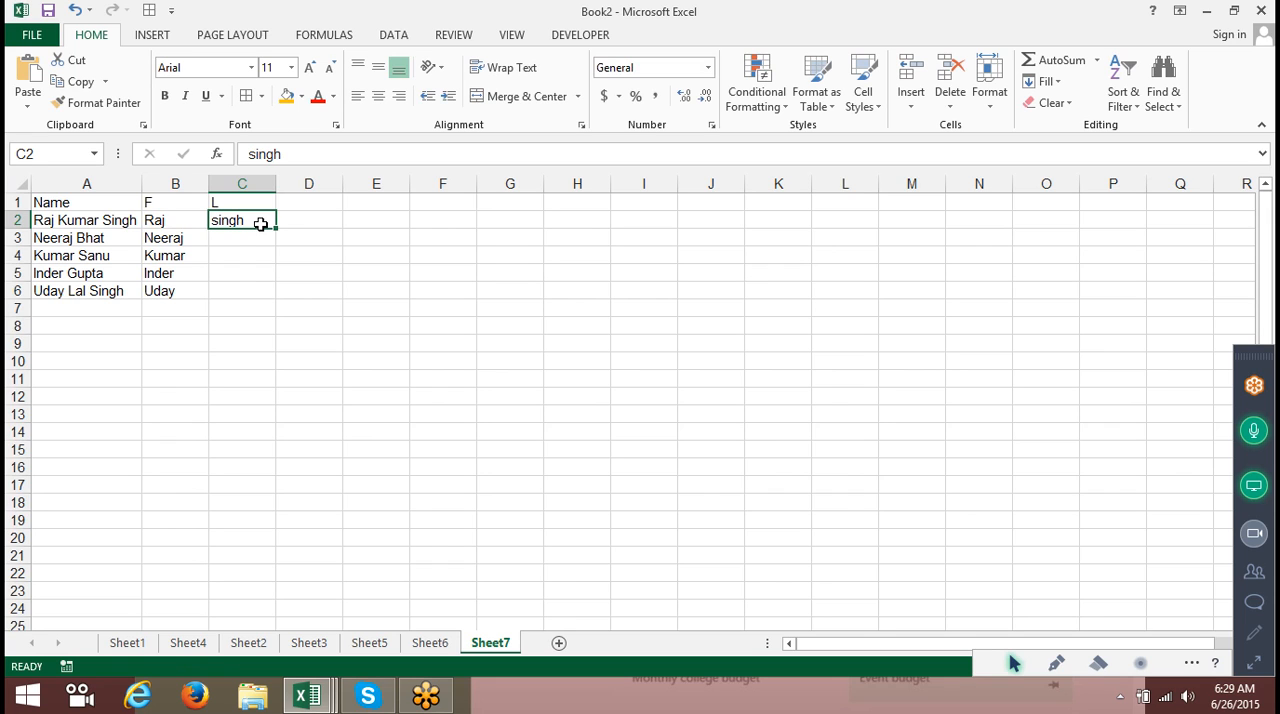
key(ctrl+e)
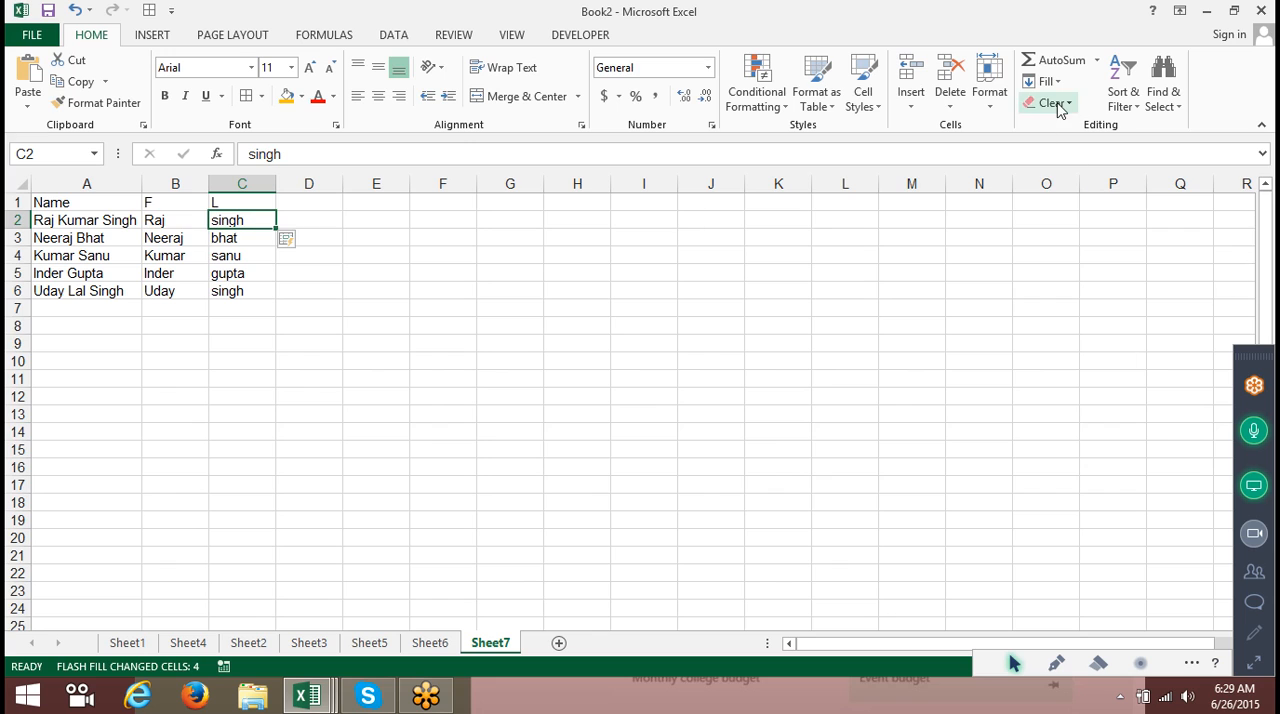
click(1045, 81)
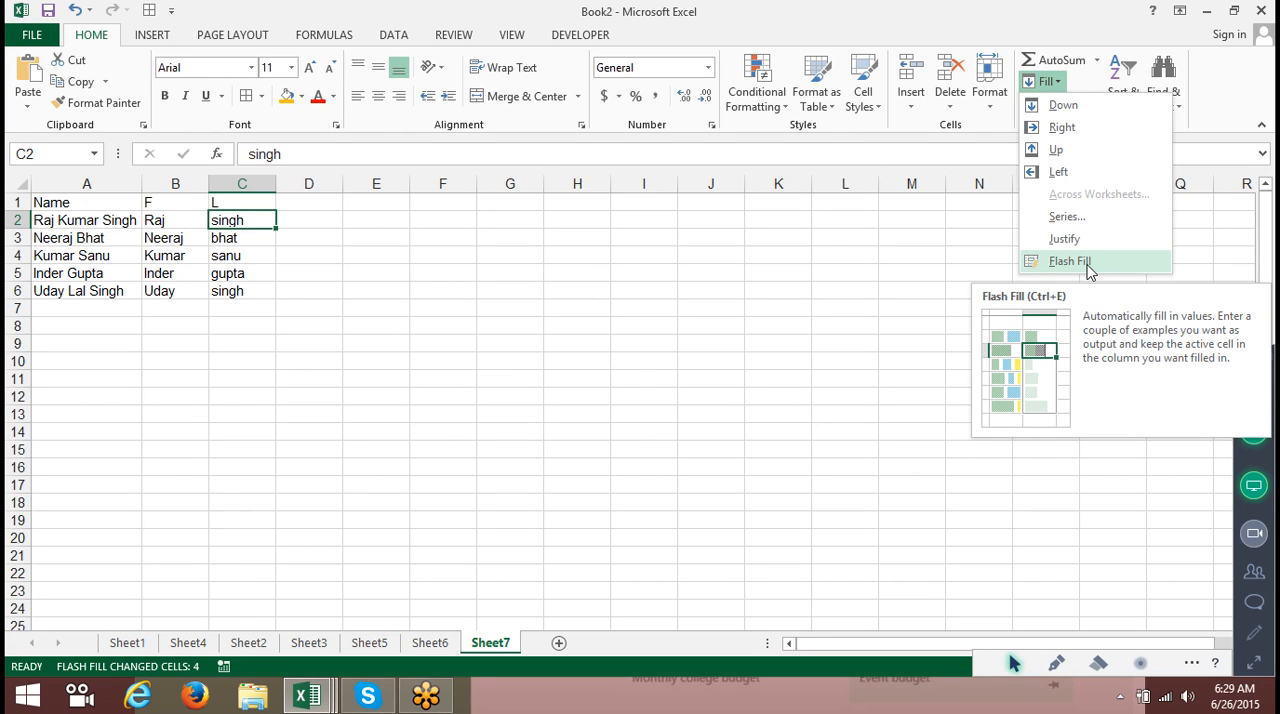
click(445, 341)
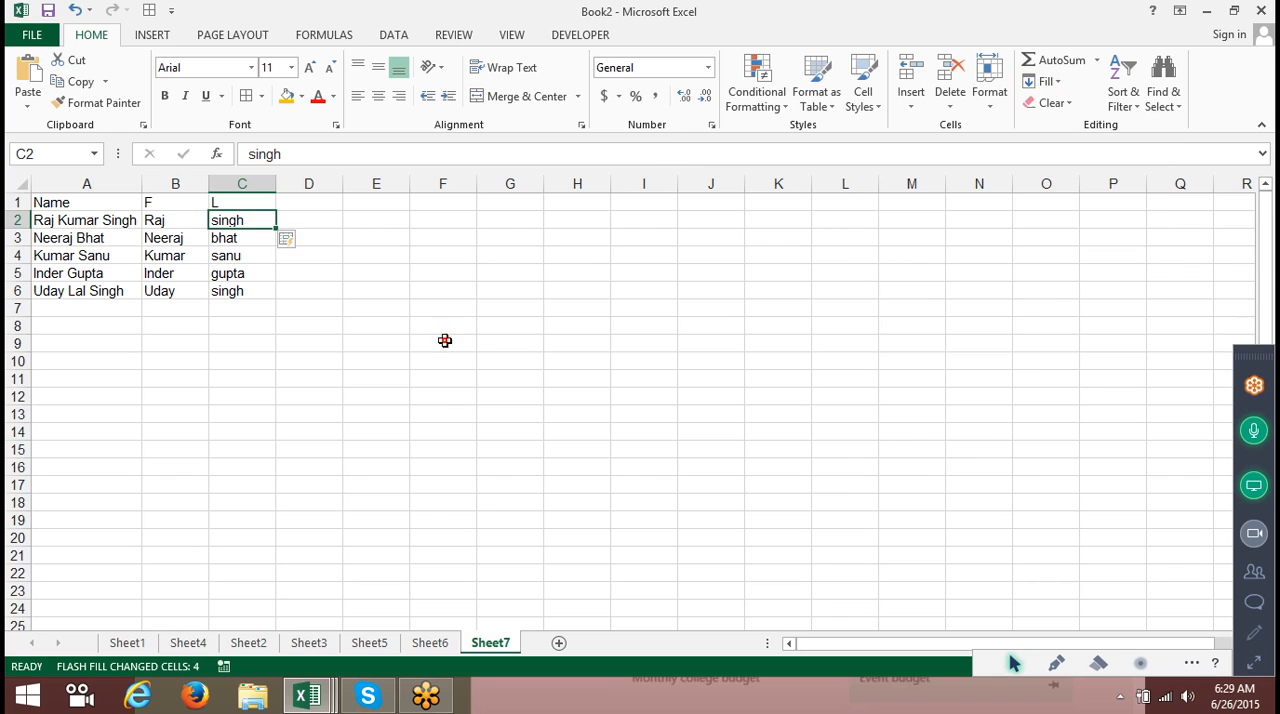
Enter the header Date in G1.
click(508, 207)
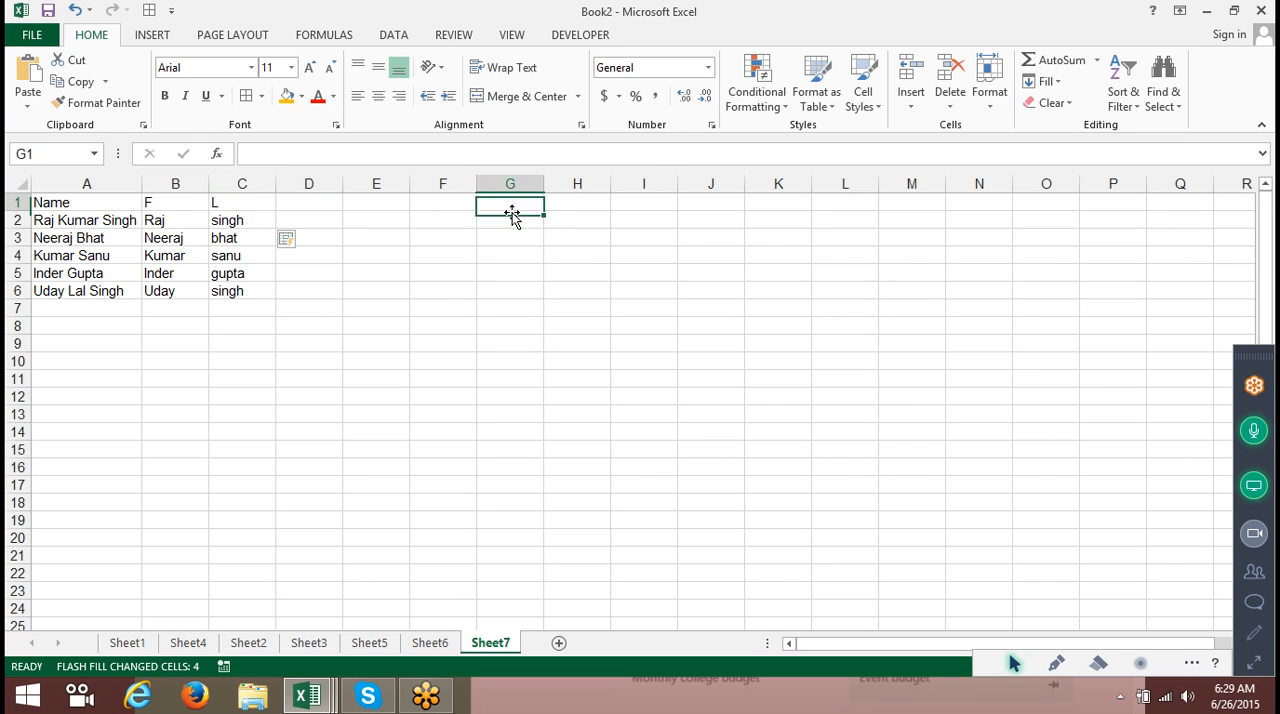
text(DAte)
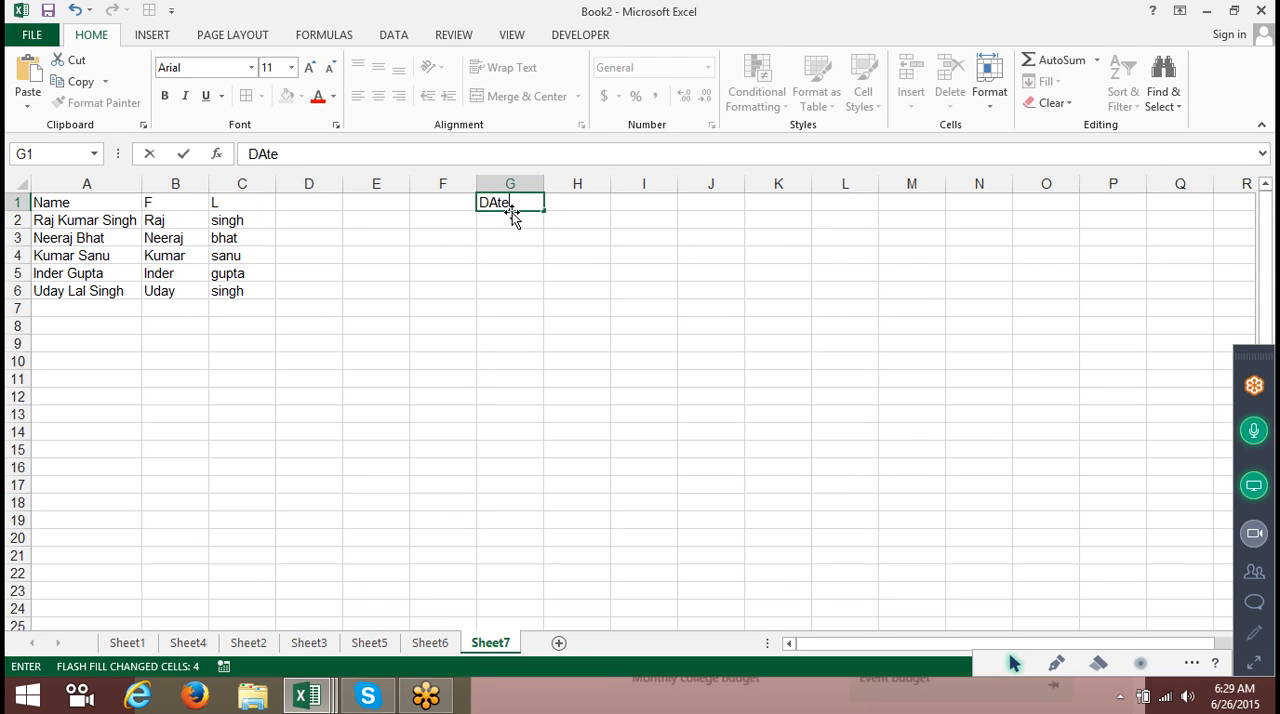
key(Return)
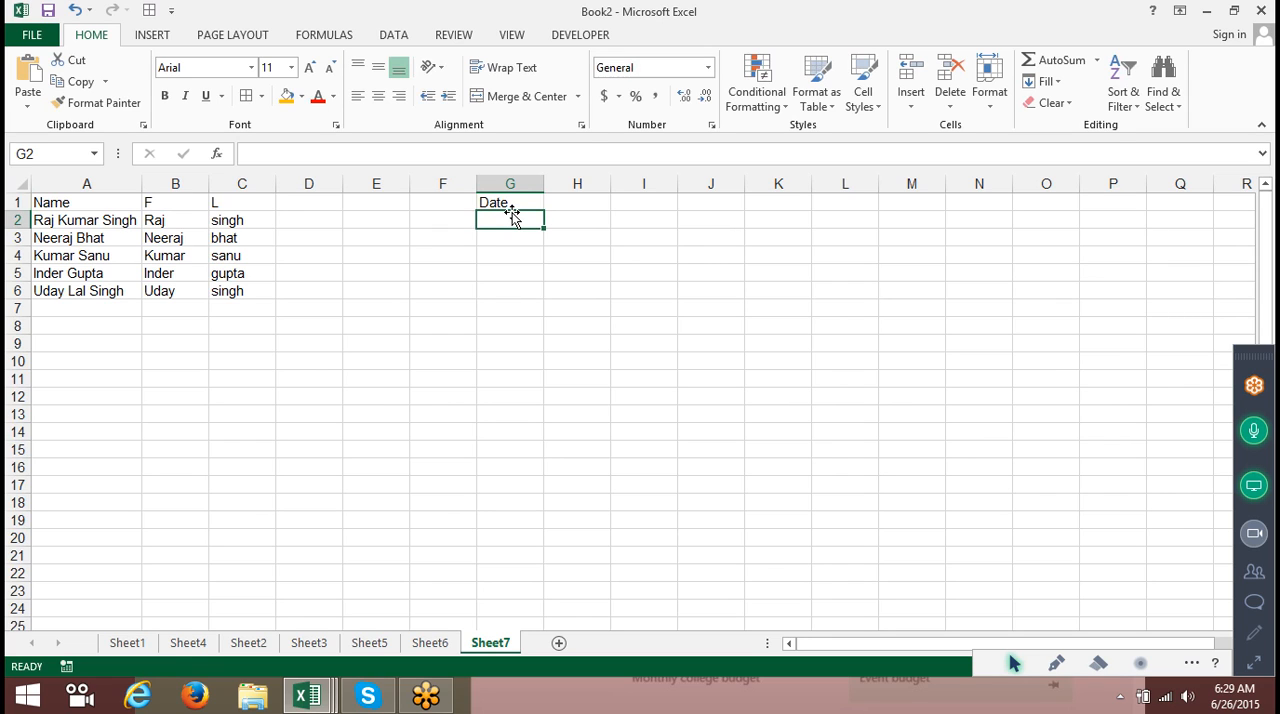
Enter the date 1/31 in G2 and the formula =G2+20 in G3.
text(1/31)
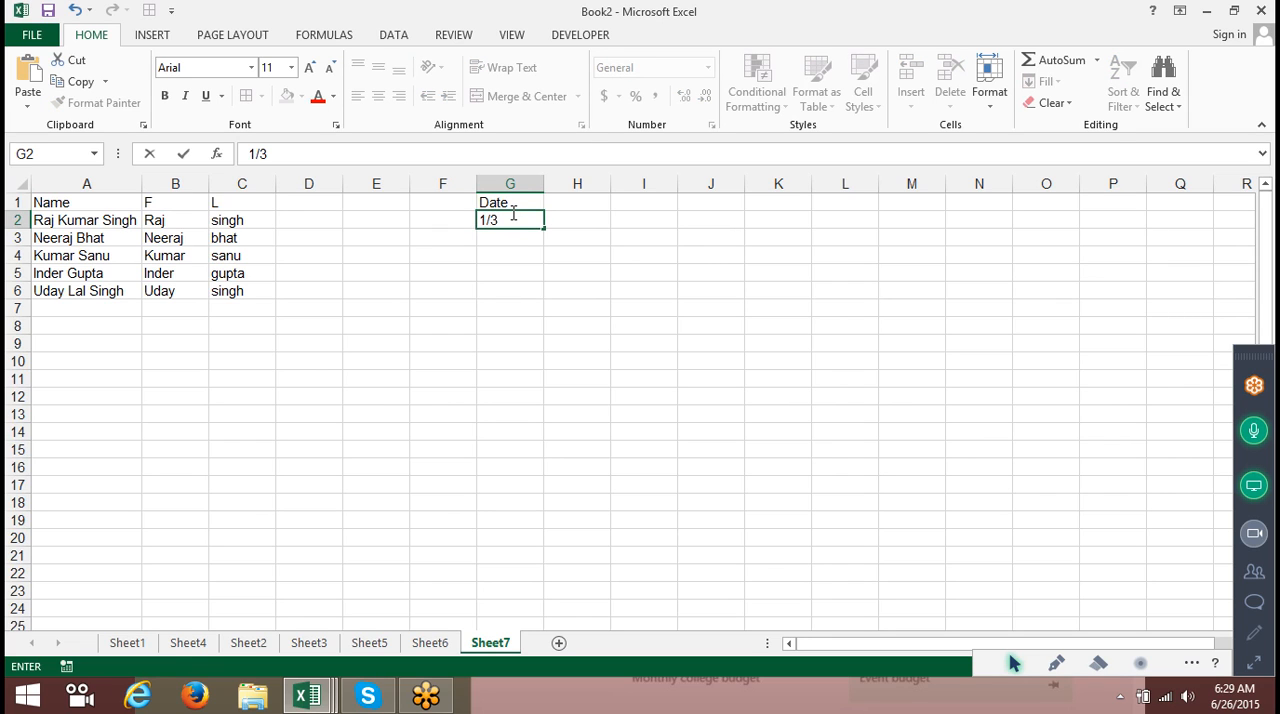
key(Return)
text(=)
click(512, 218)
text(+20)
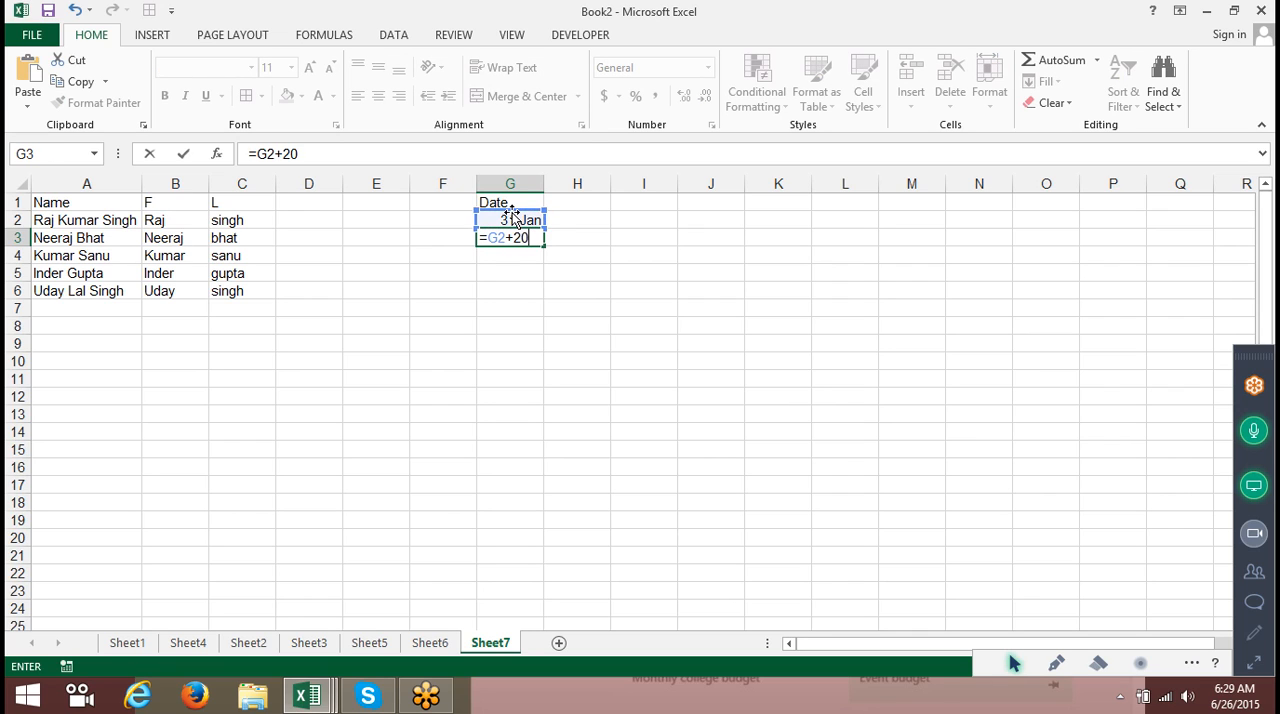
key(Return)
Fill the G3 formula down through G7.
key(Up)
key(shift+Down)
key(shift+Down)
key(shift+Down)
key(shift+Down)
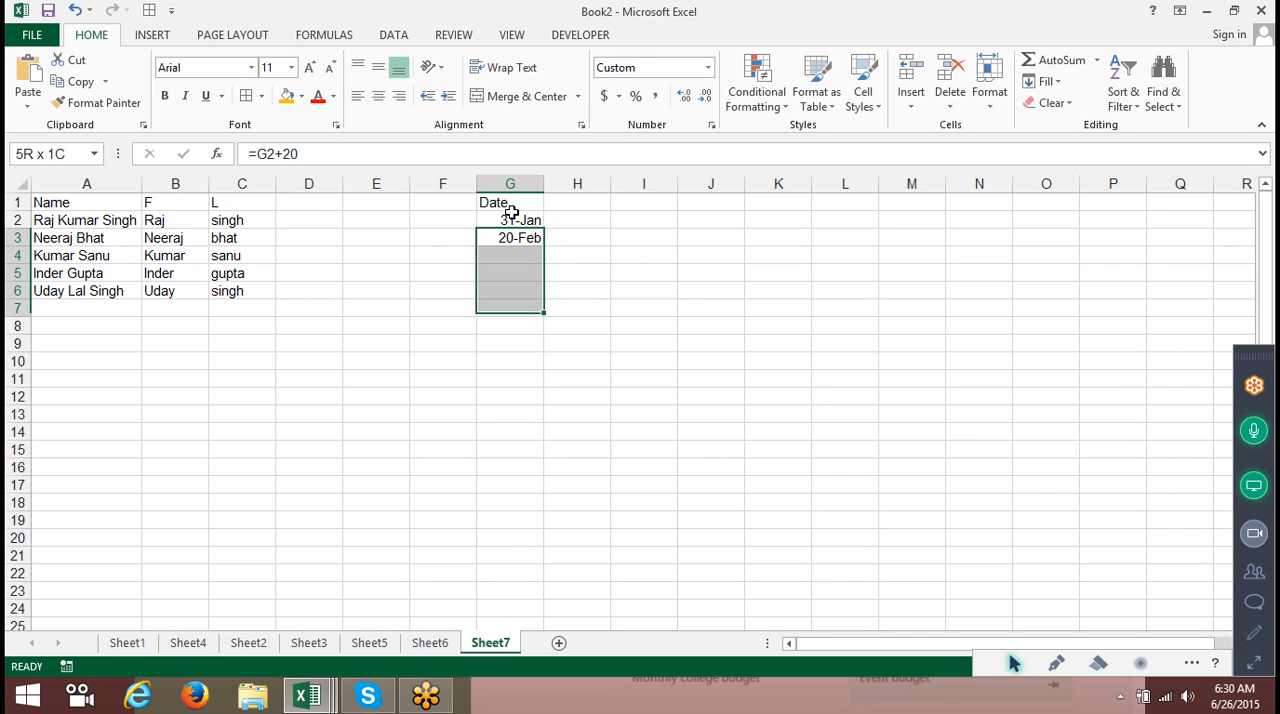
key(ctrl+d)
Enter jan in H2 and Flash Fill the month abbreviations down column H.
click(511, 212)
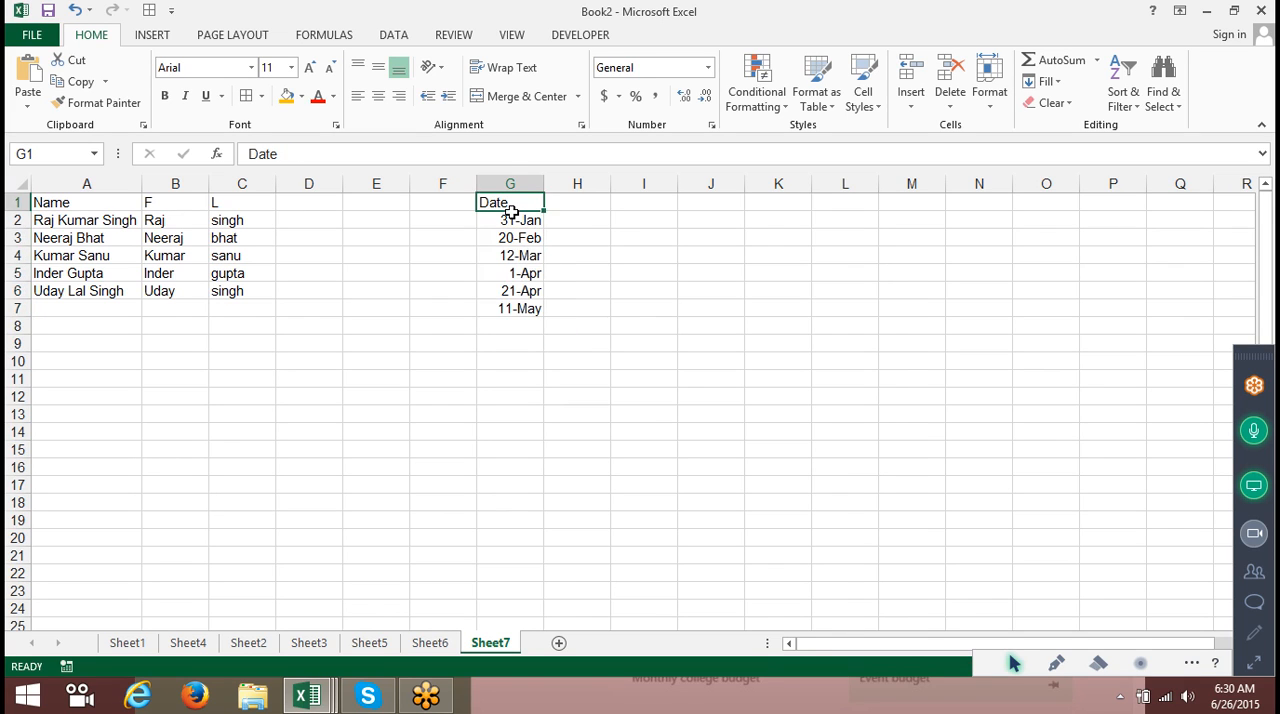
key(Right)
key(Down)
text(=)
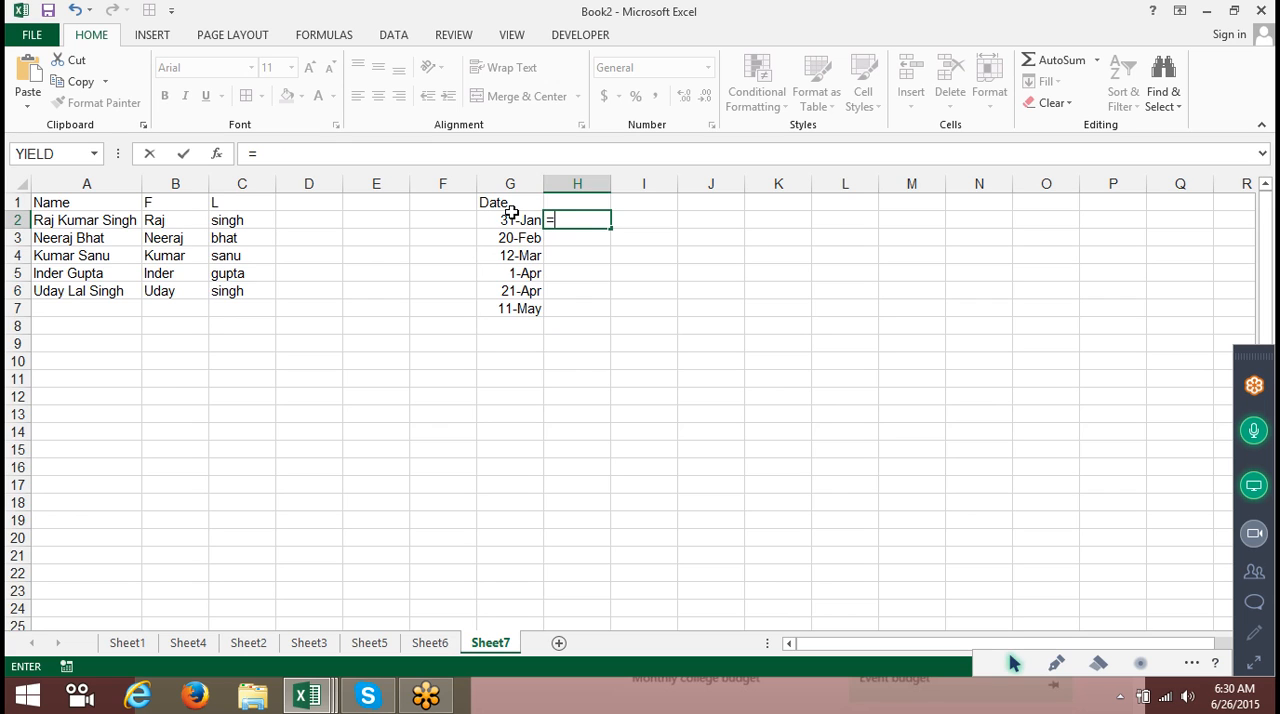
key(Escape)
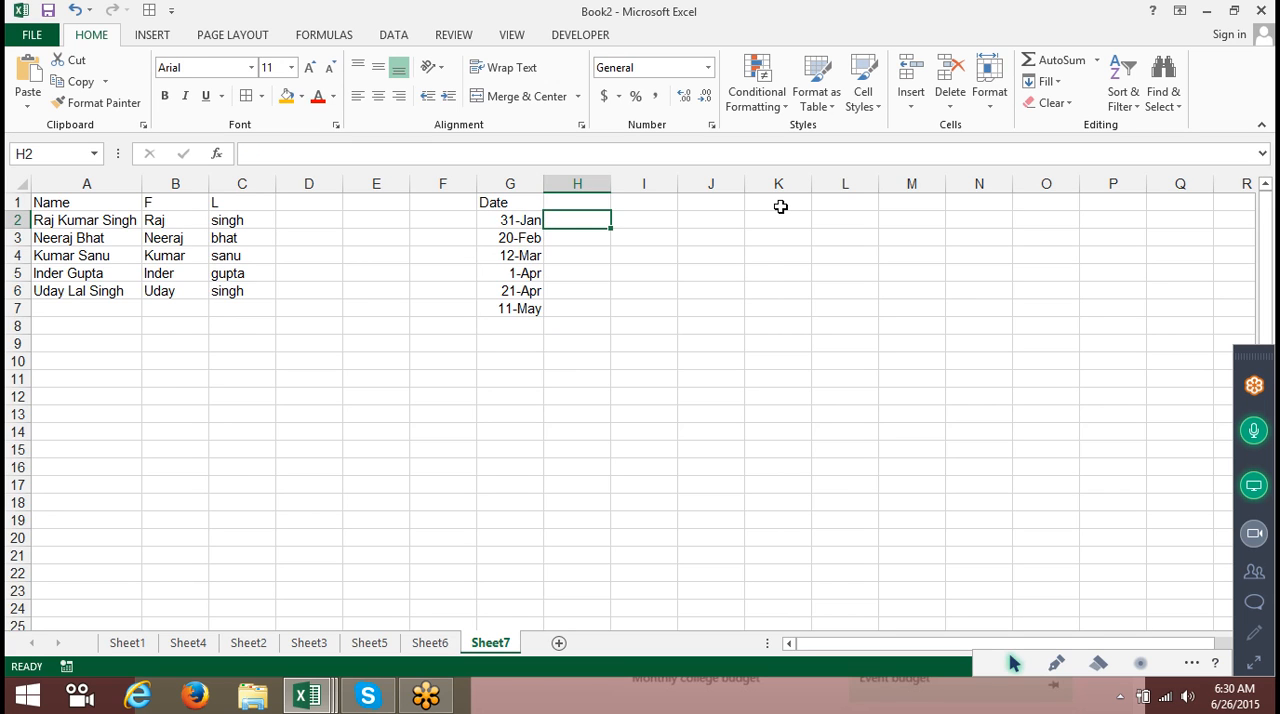
text(3)
key(BackSpace)
text(jan)
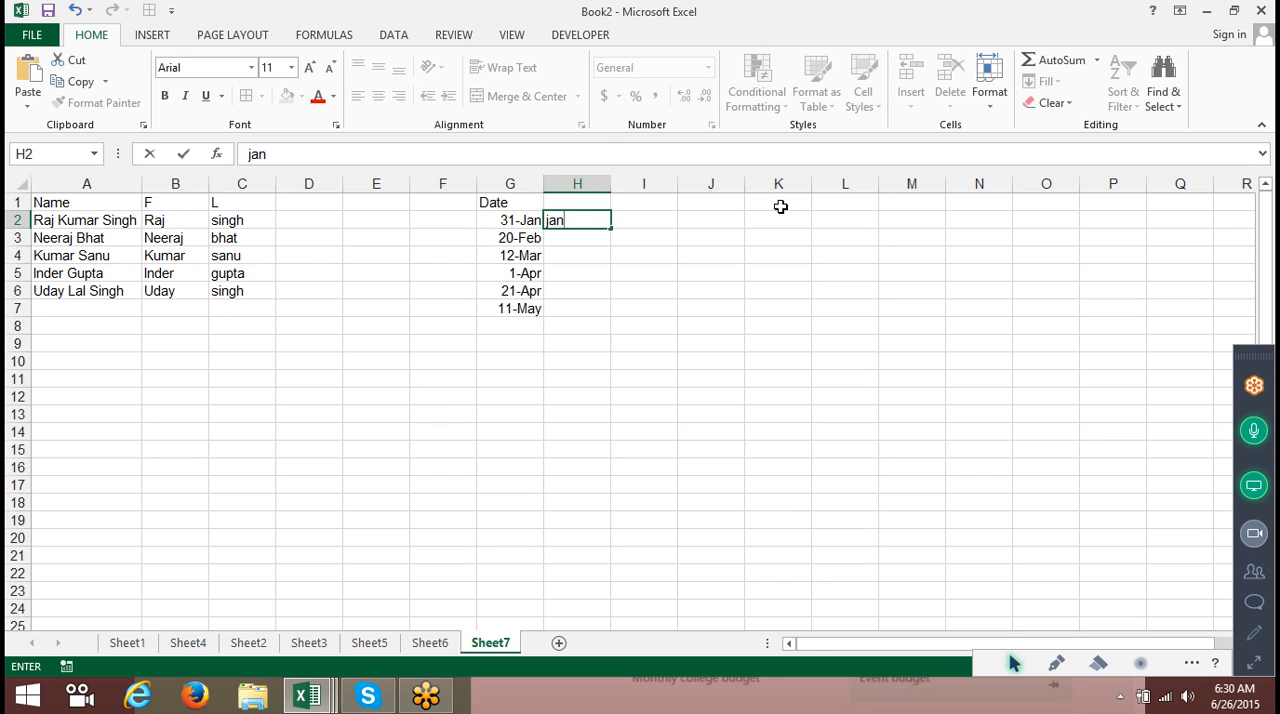
key(ctrl+Return)
key(ctrl+e)
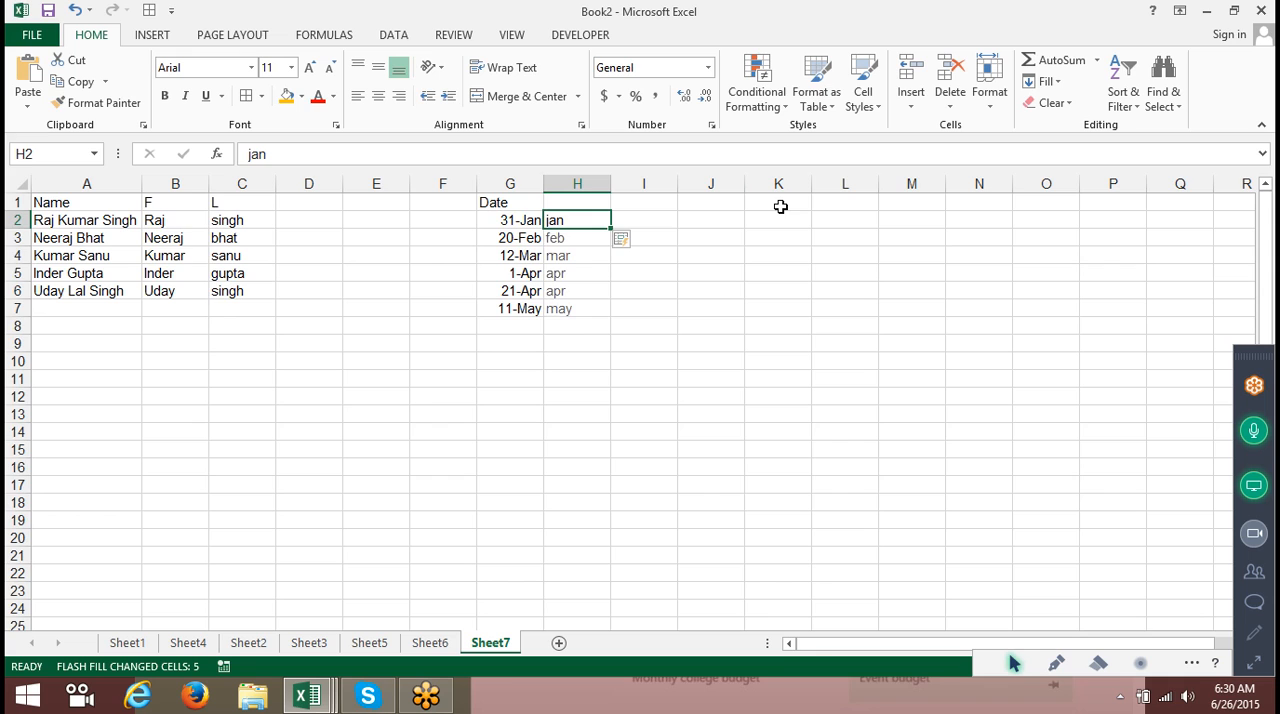
Enter 31 in I2 and Flash Fill the day numbers down column I.
key(Down)
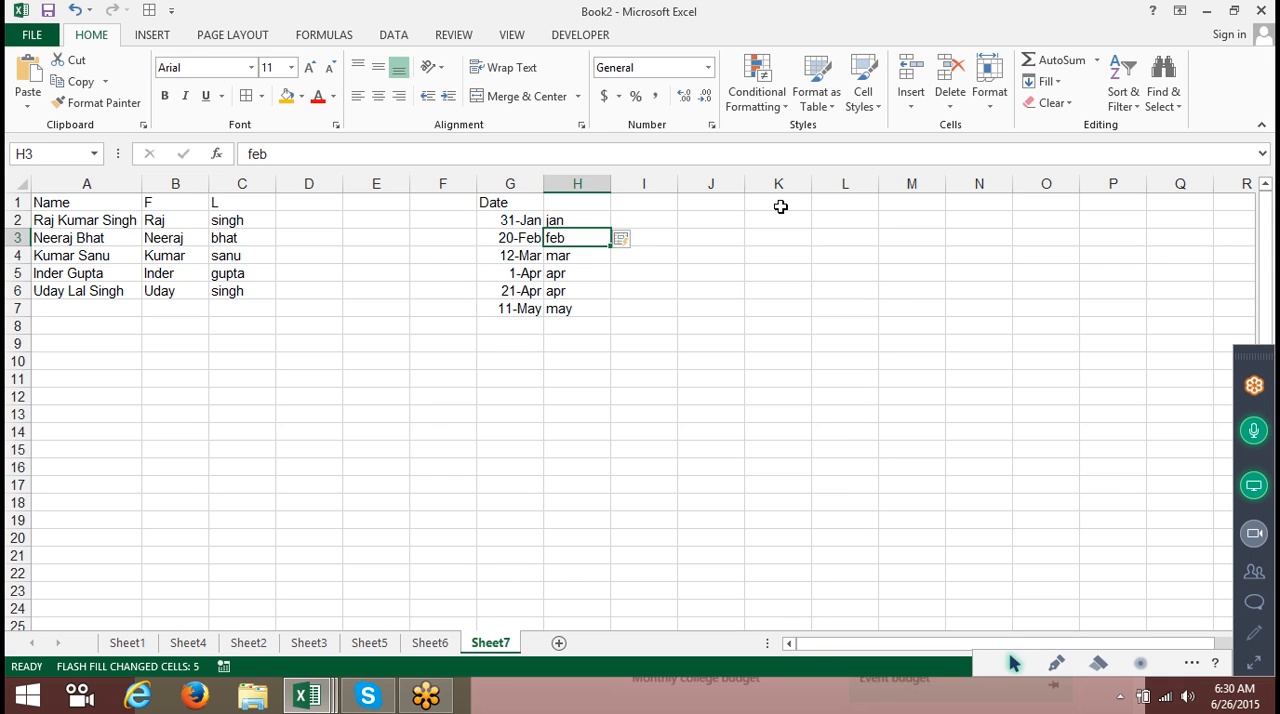
key(Up)
key(Right)
text(31)
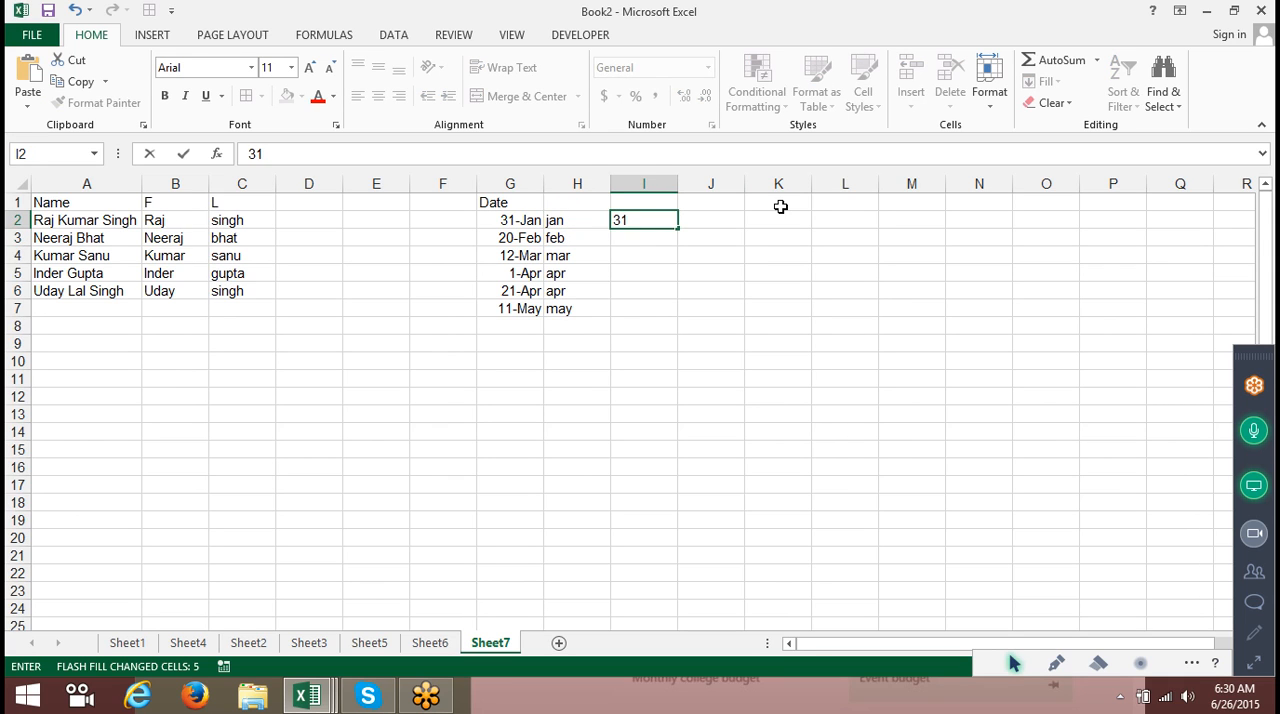
key(ctrl+Return)
key(ctrl+e)
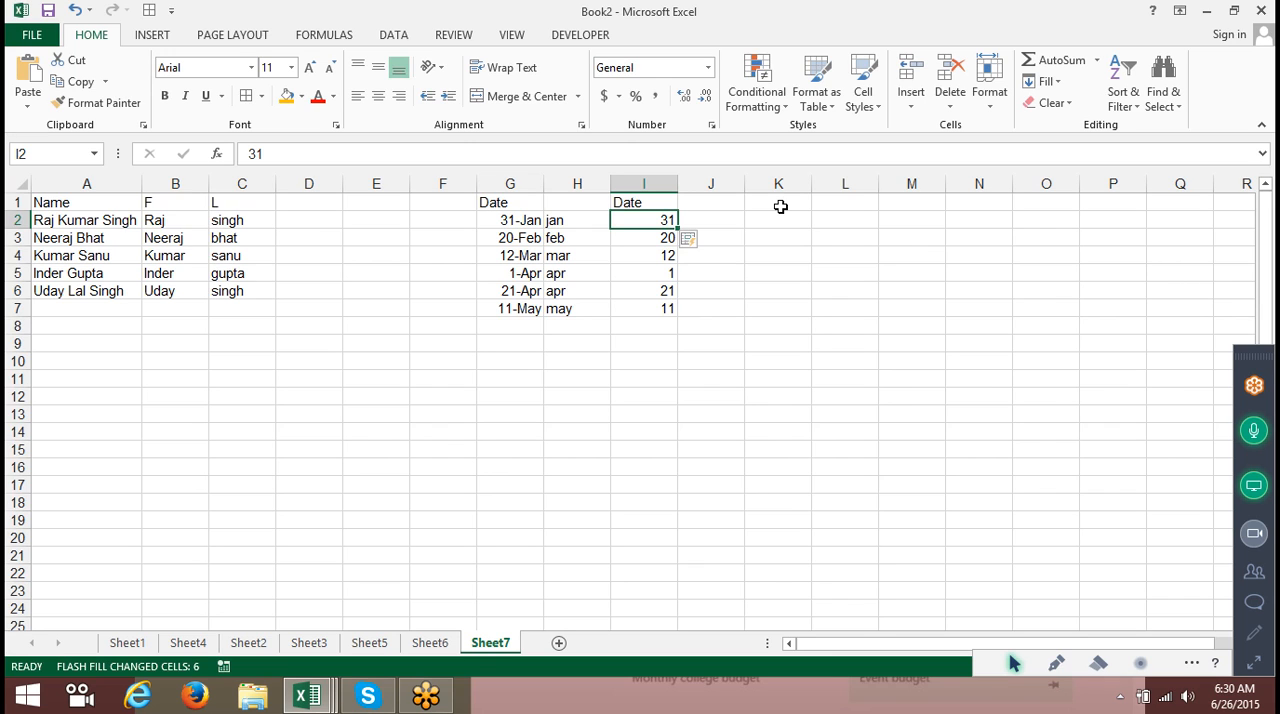
On Sheet6, widen column A and Justify the month list in A1:A17 into one cell.
click(307, 697)
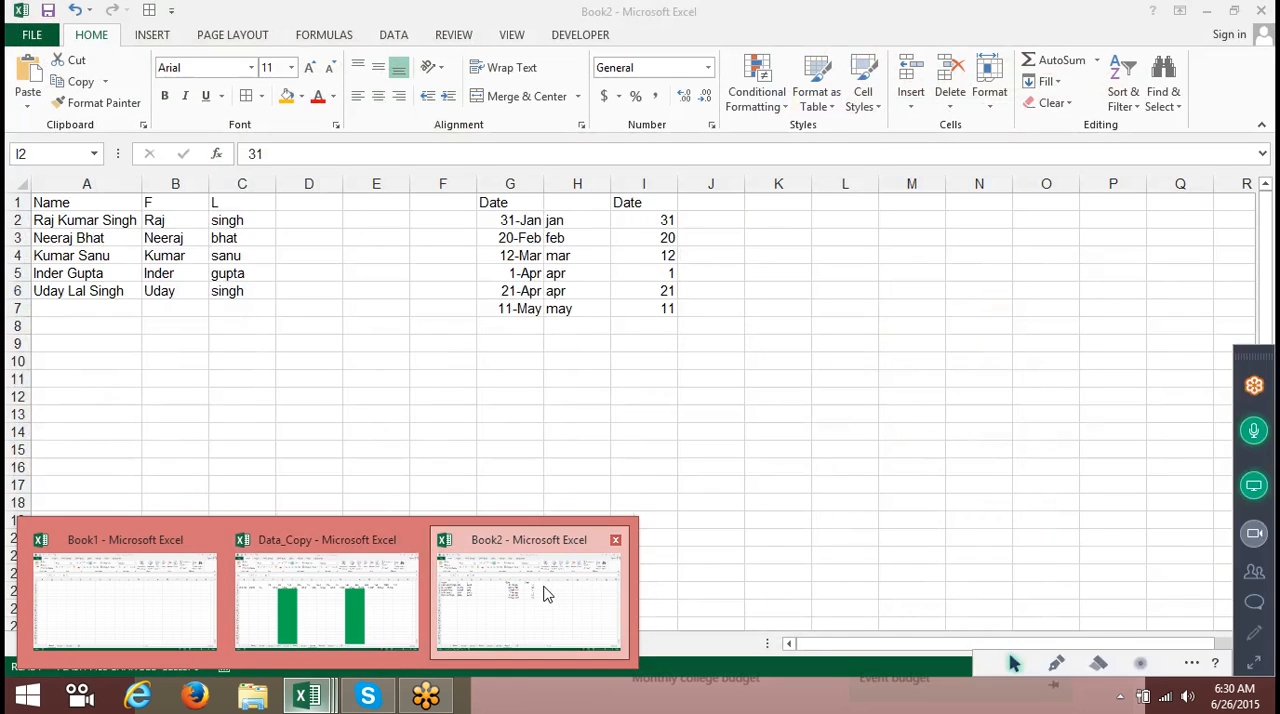
click(543, 590)
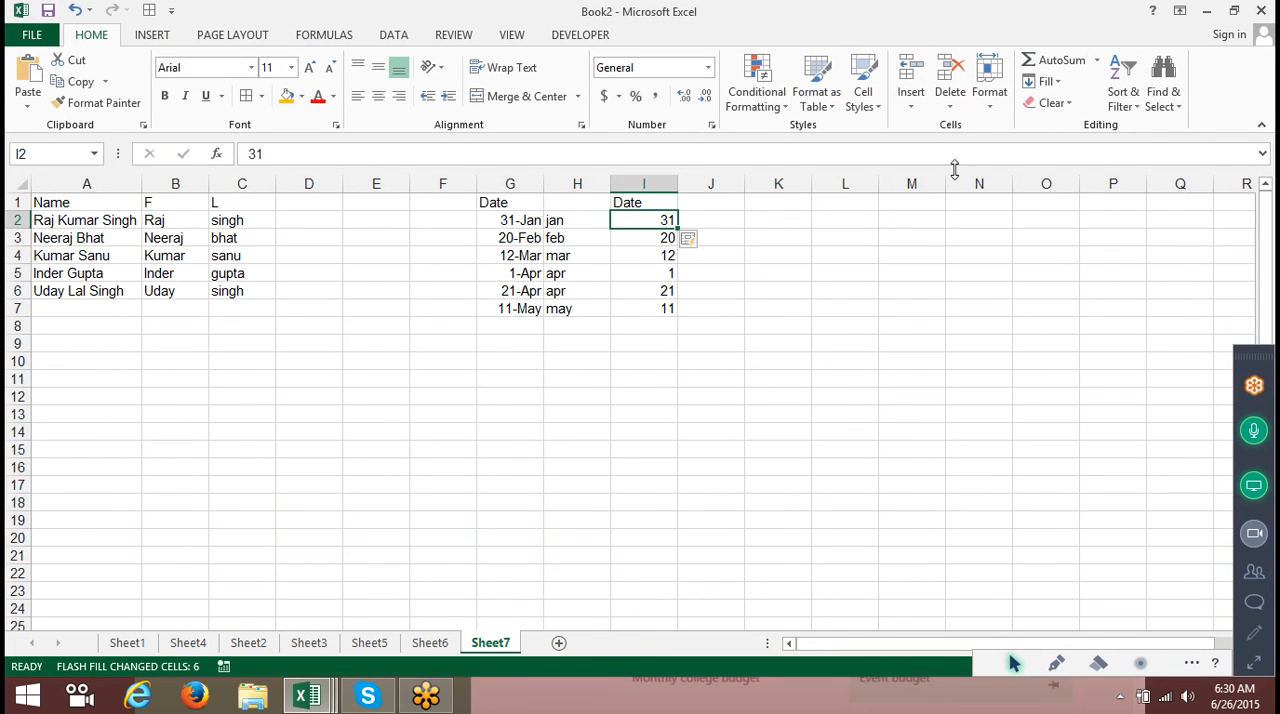
click(1038, 82)
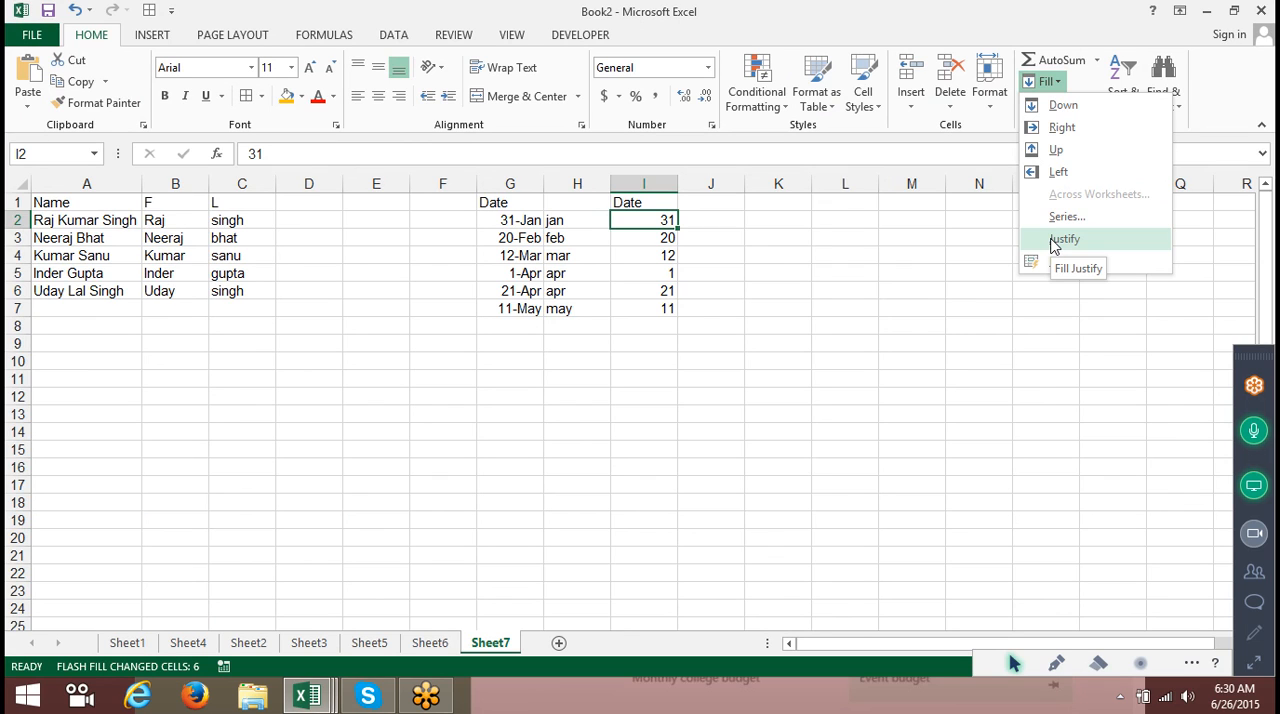
click(434, 652)
click(434, 652)
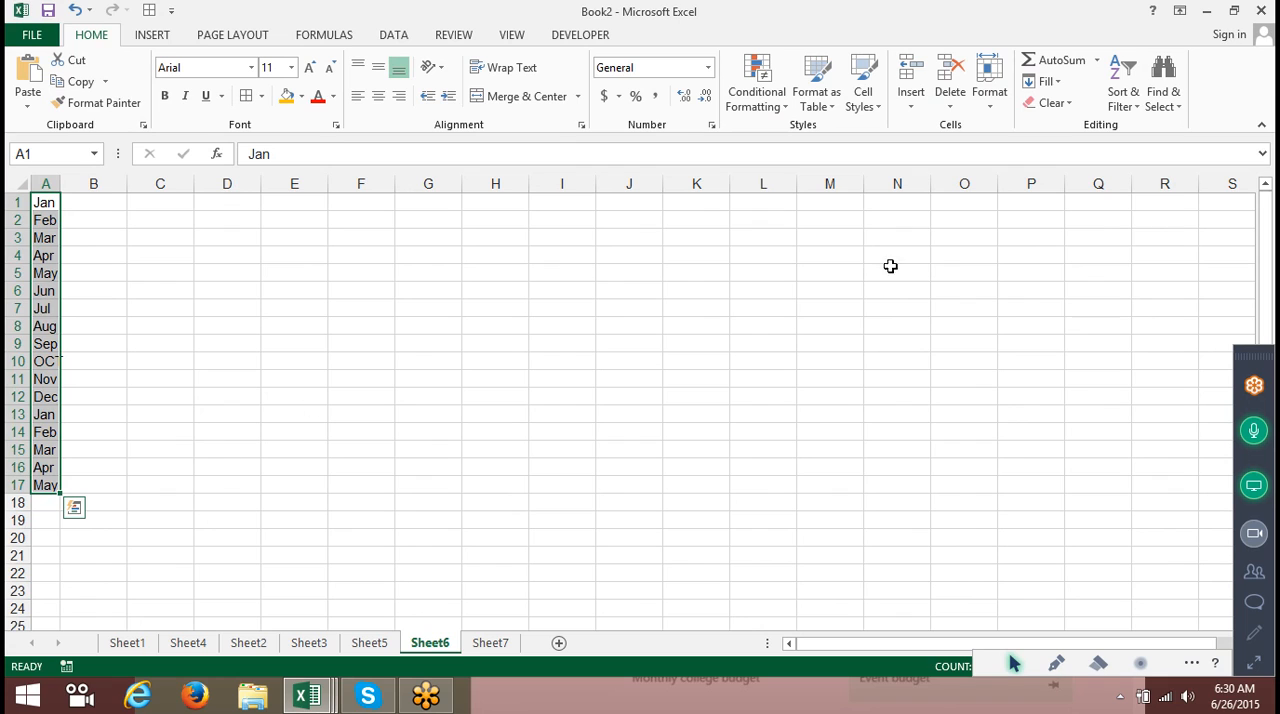
click(1045, 81)
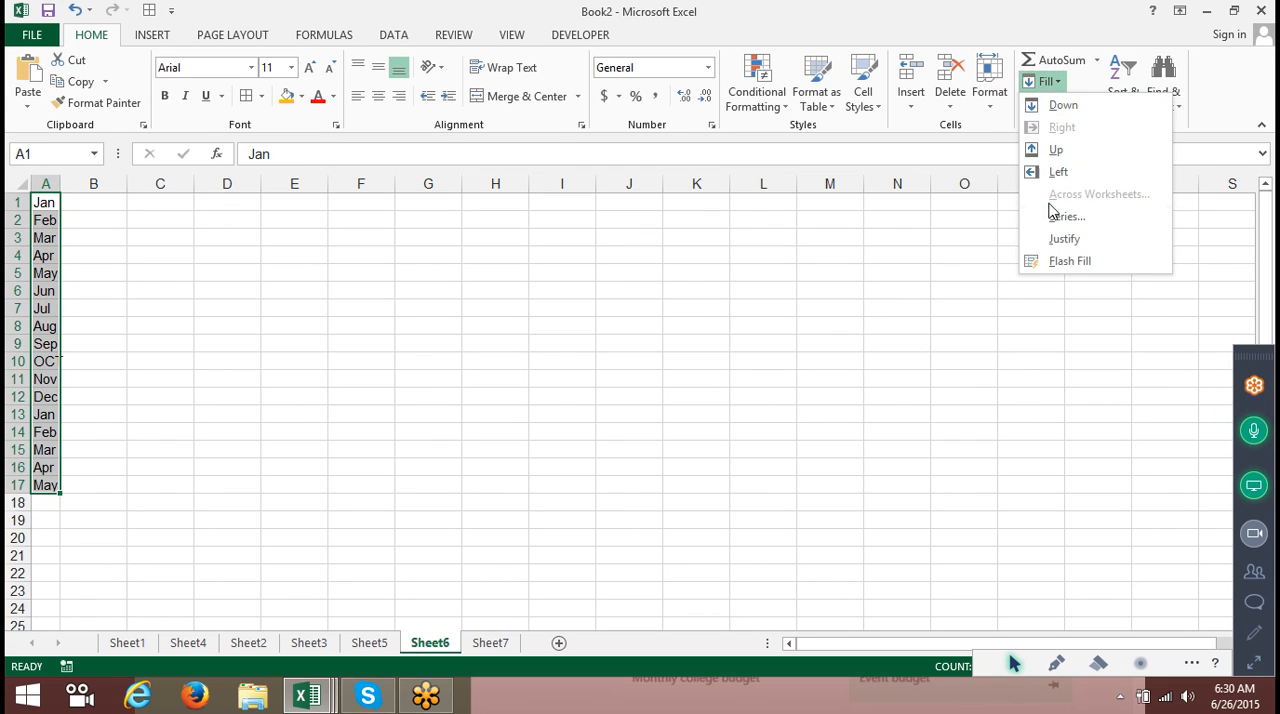
click(97, 217)
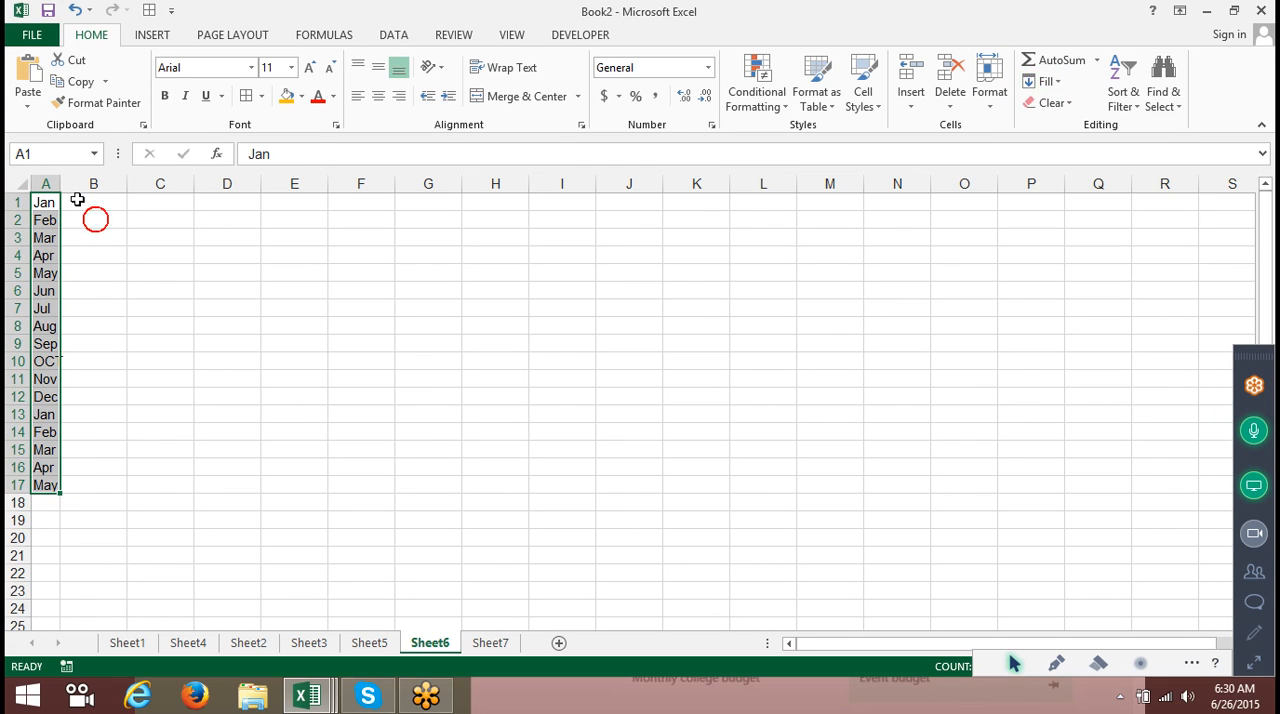
drag(66, 183, 635, 184)
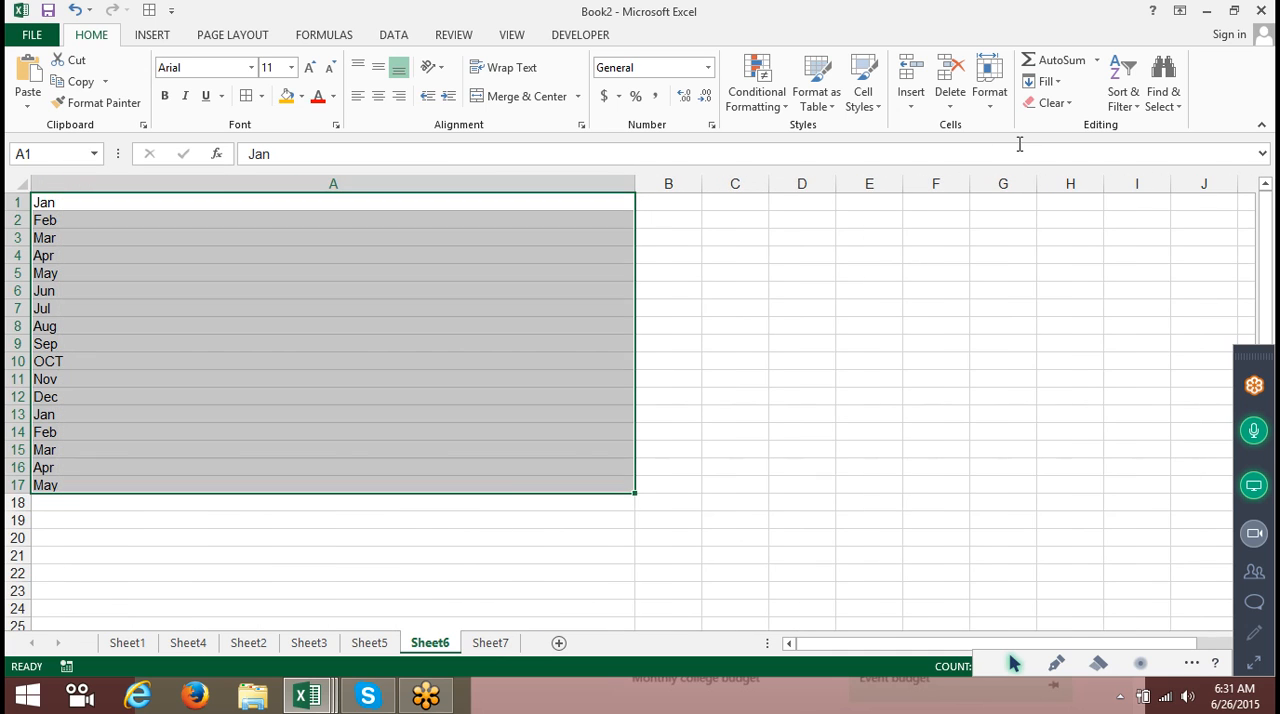
click(1045, 81)
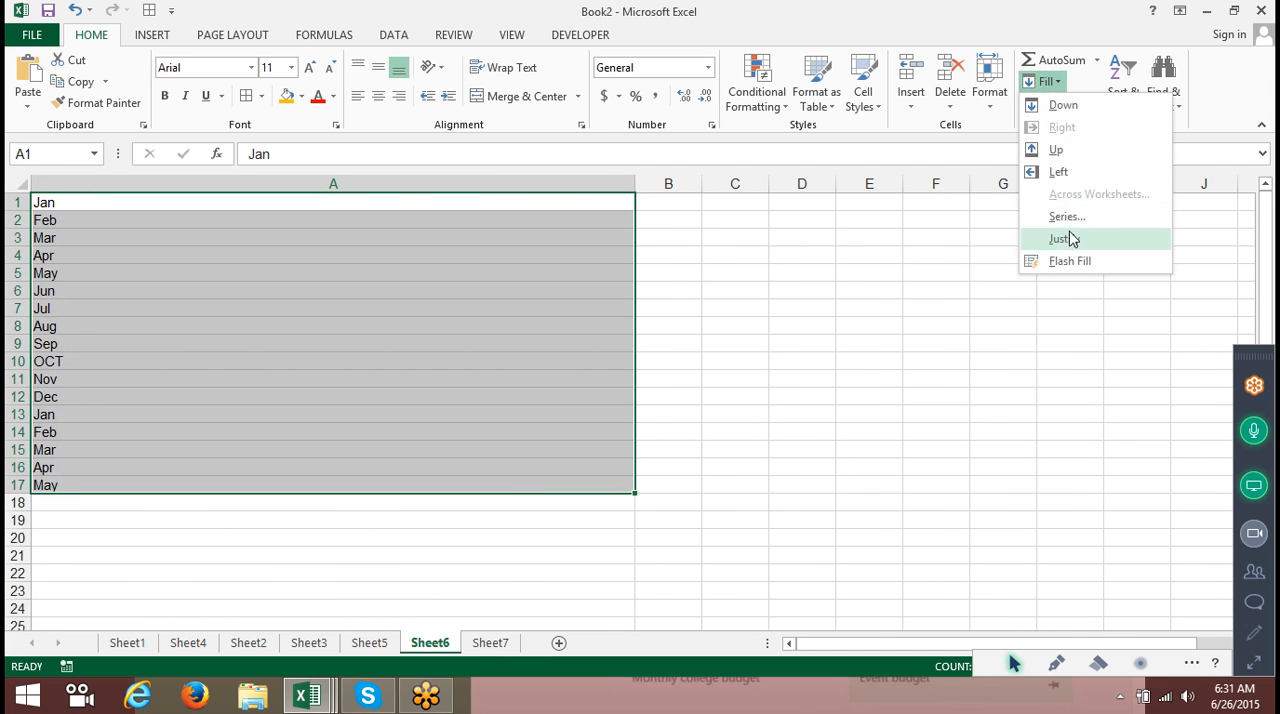
click(1067, 240)
click(414, 310)
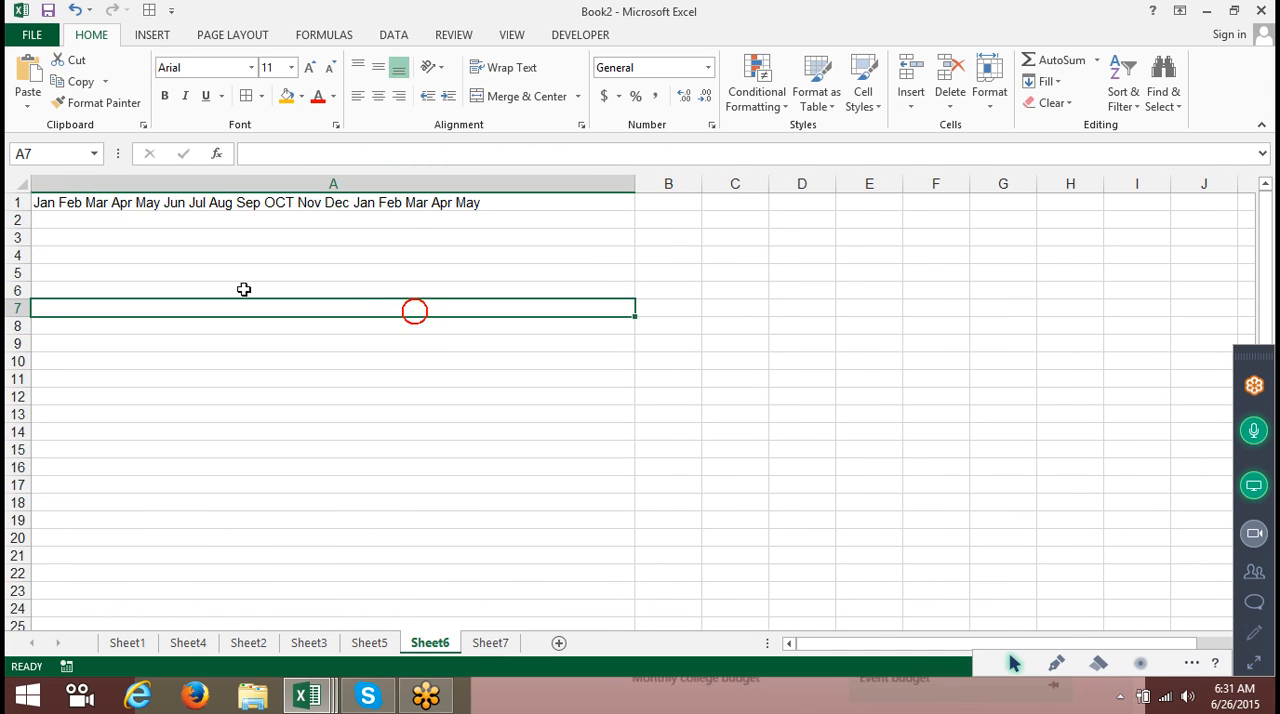
Replace the spaces between the months in A1 with commas using Replace All.
click(112, 205)
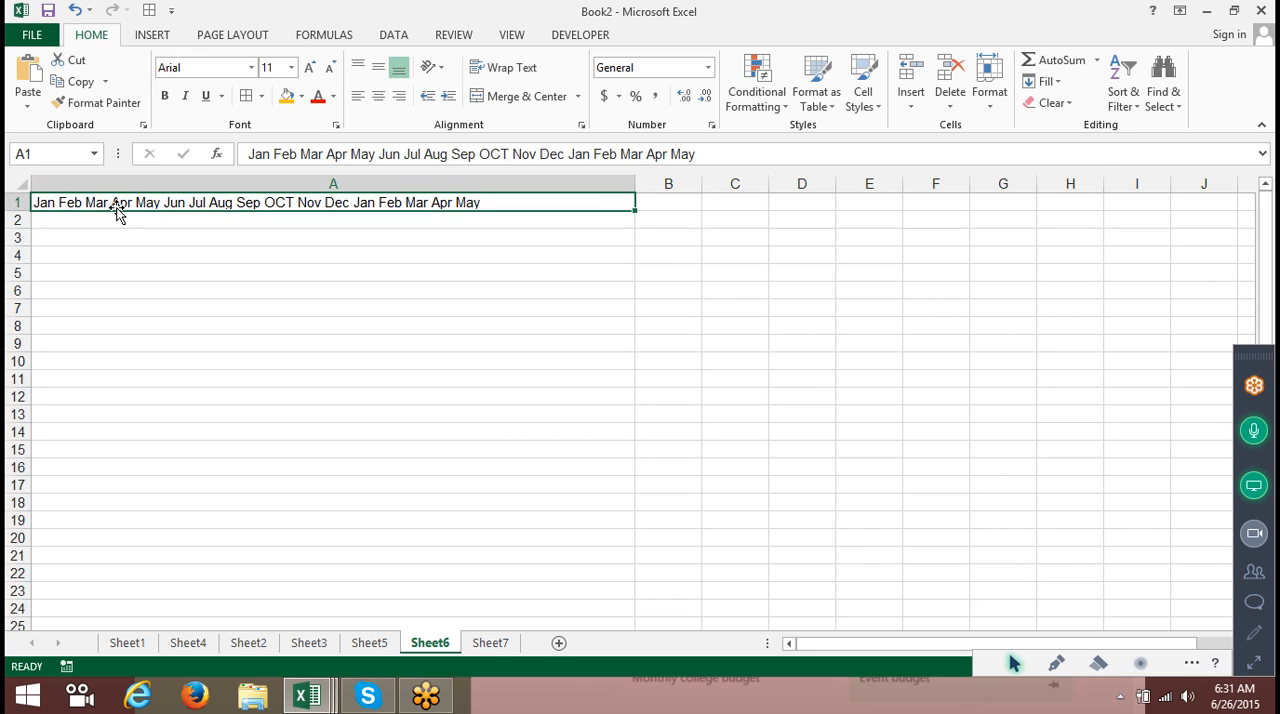
key(ctrl+h)
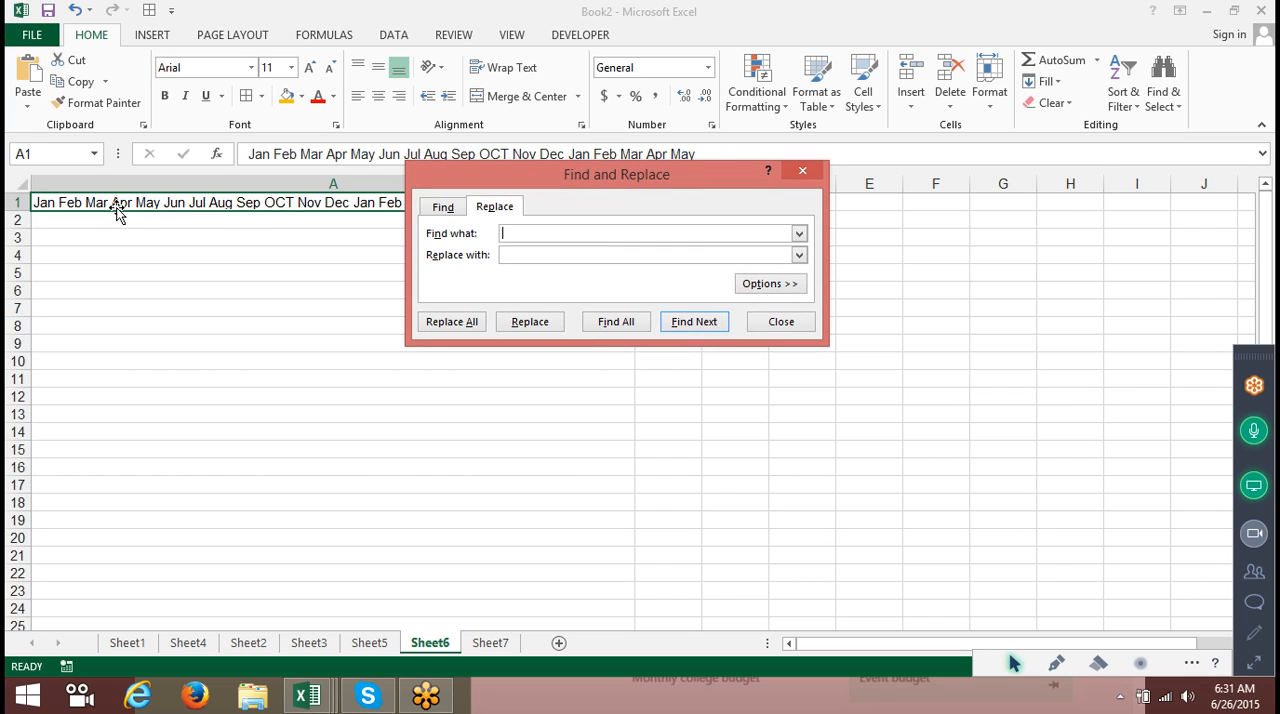
click(504, 255)
text(,)
click(450, 321)
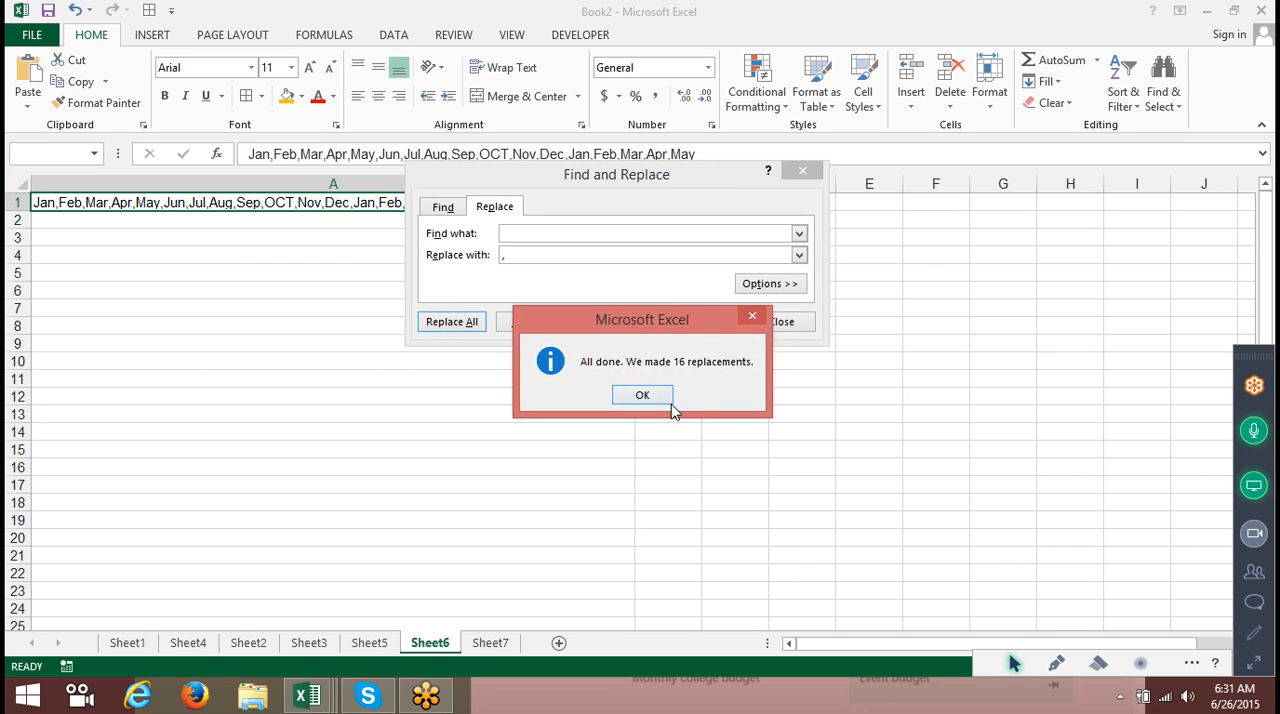
click(660, 397)
drag(588, 187, 1060, 145)
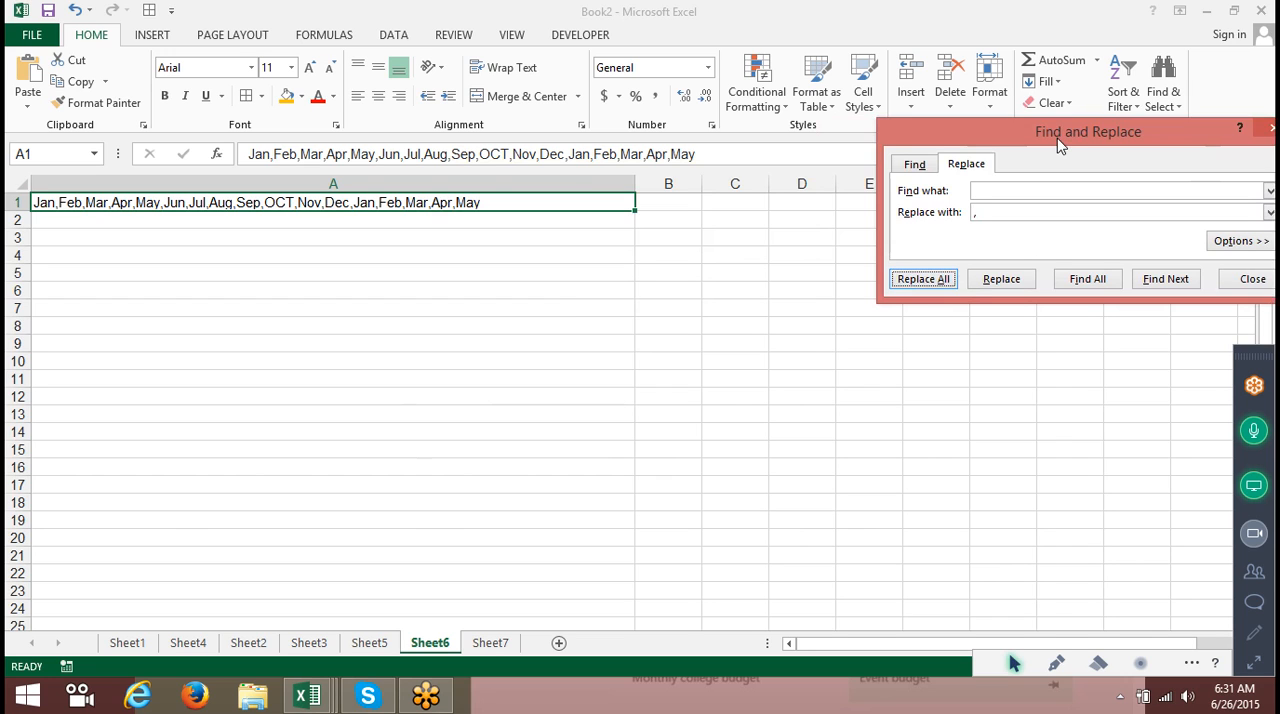
drag(1060, 145, 864, 145)
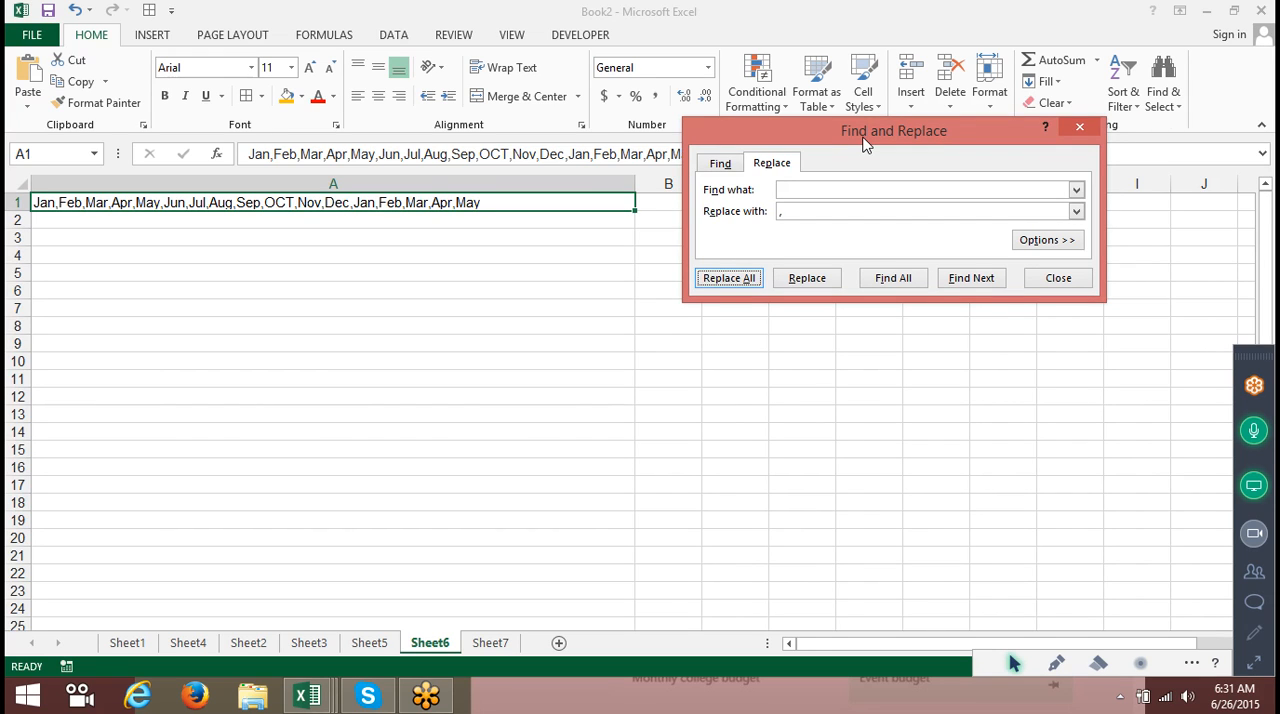
key(Escape)
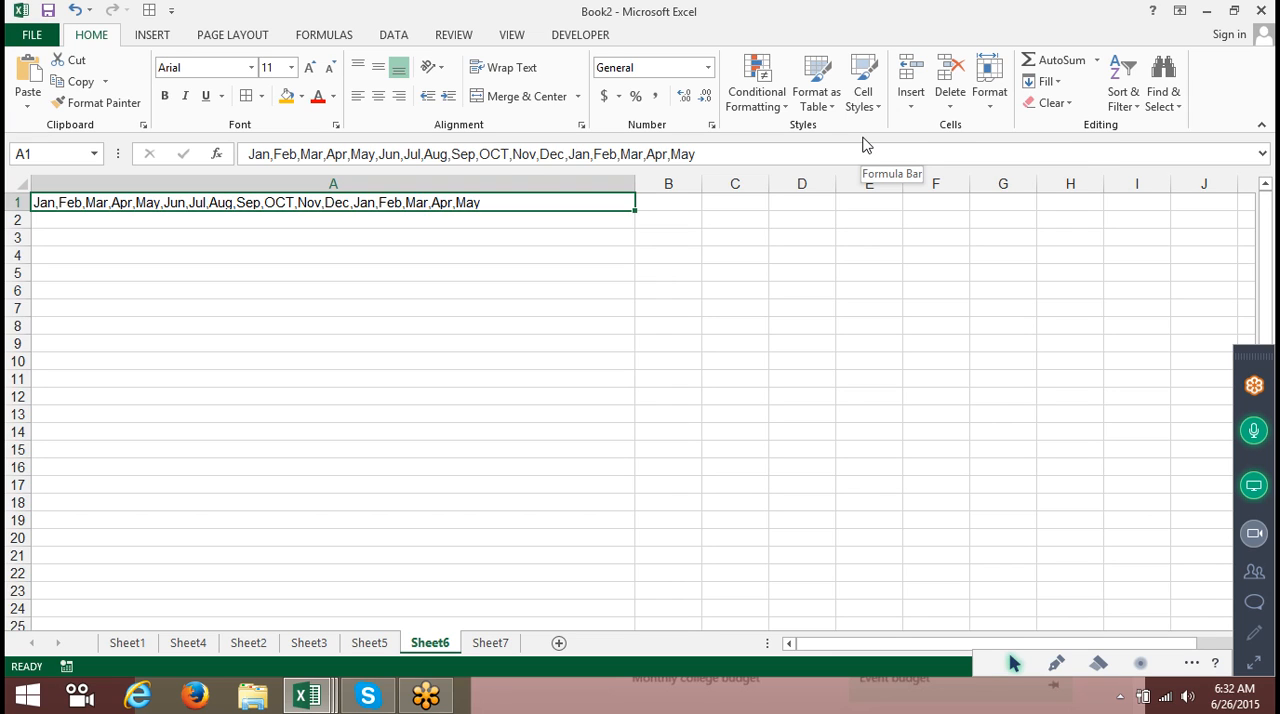
In the Data_Copy workbook's Data sheet, AutoFill the blank Qty cells D6 and D12 from the neighbouring values.
click(329, 694)
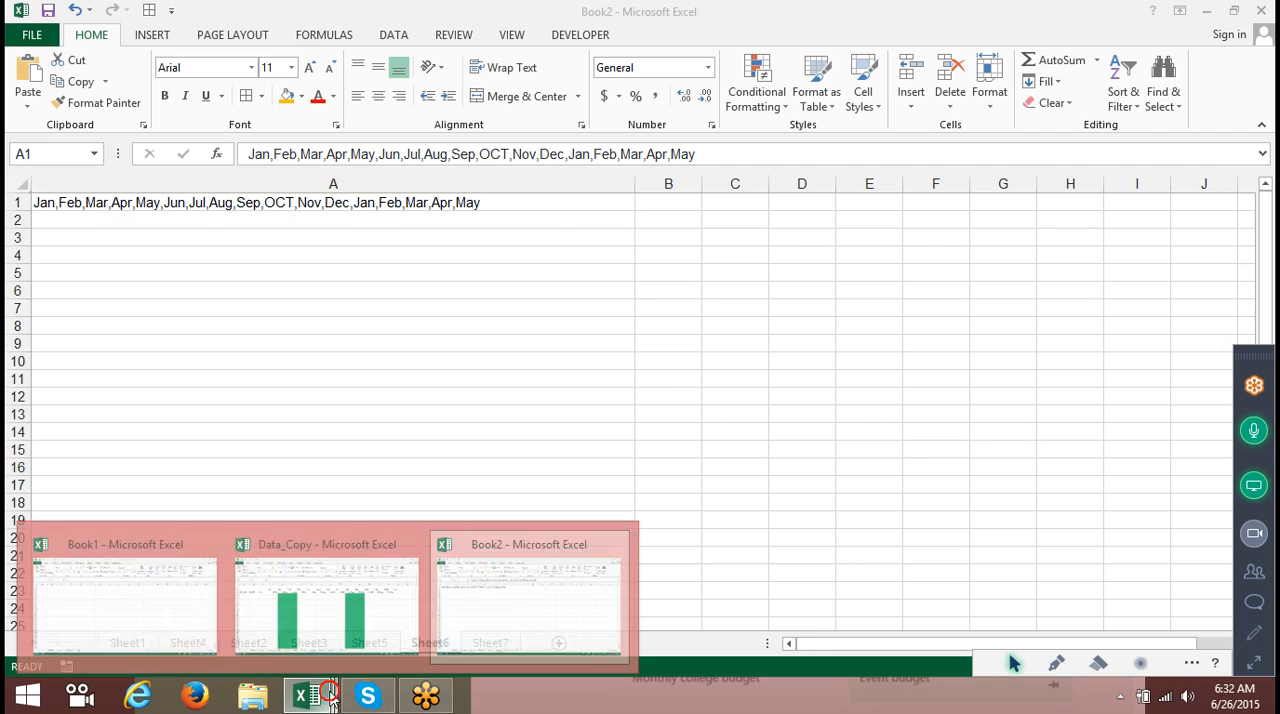
click(312, 582)
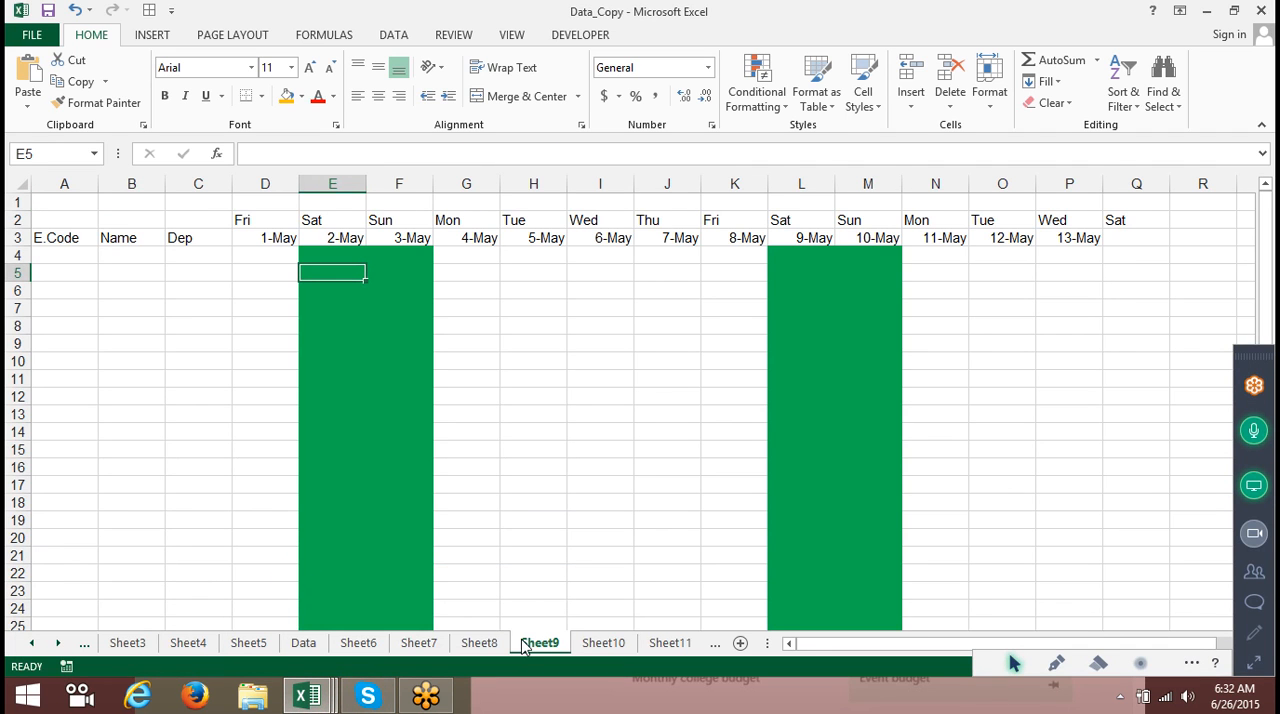
click(305, 643)
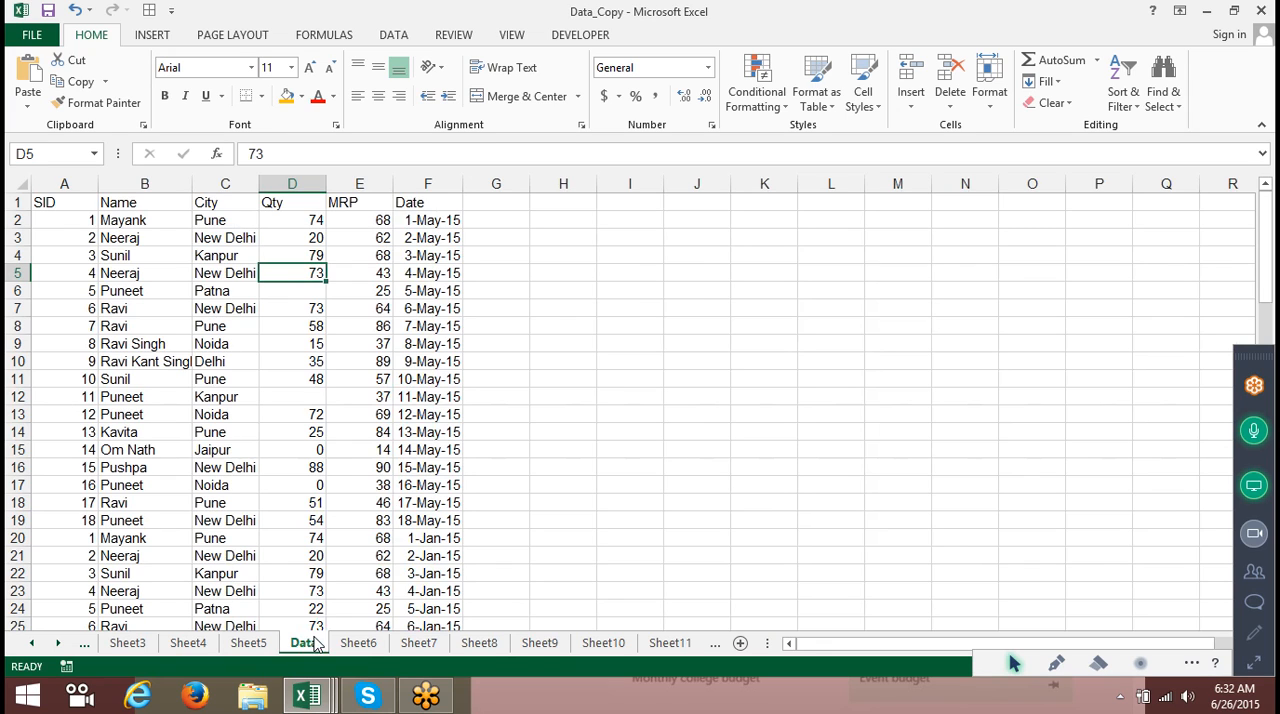
click(175, 226)
click(238, 254)
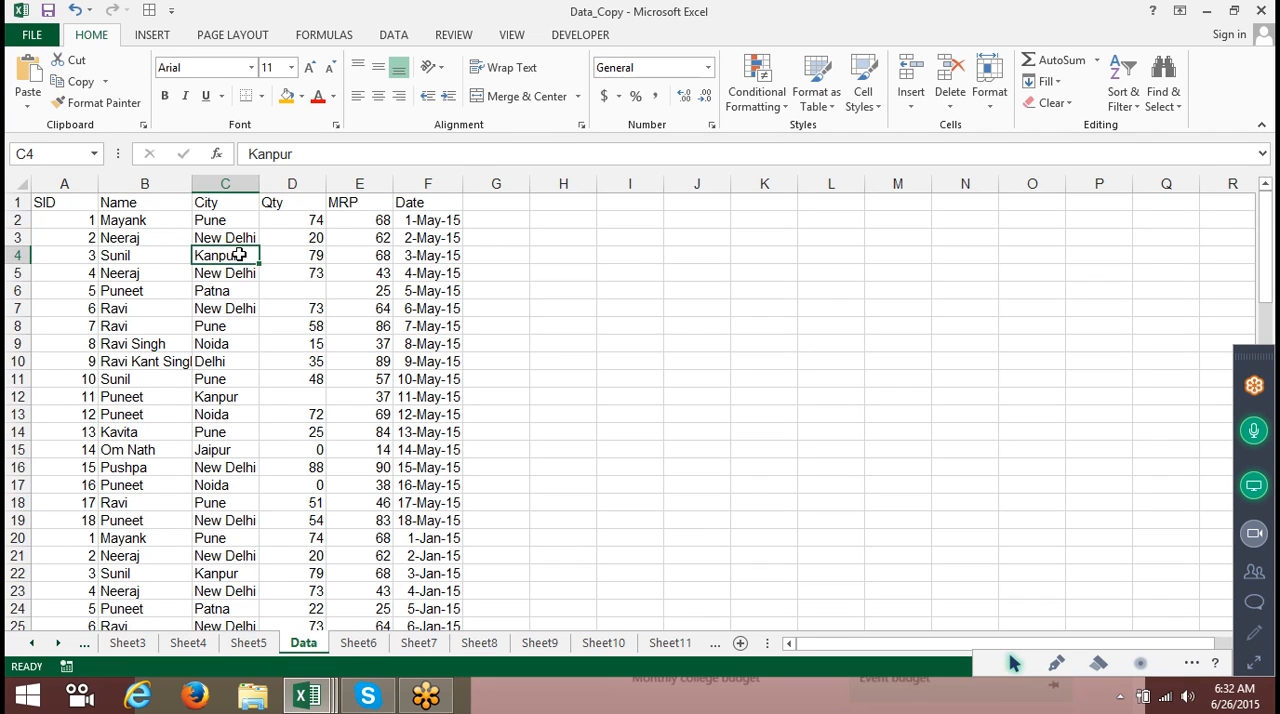
click(285, 268)
drag(285, 268, 322, 298)
click(314, 360)
drag(314, 360, 333, 414)
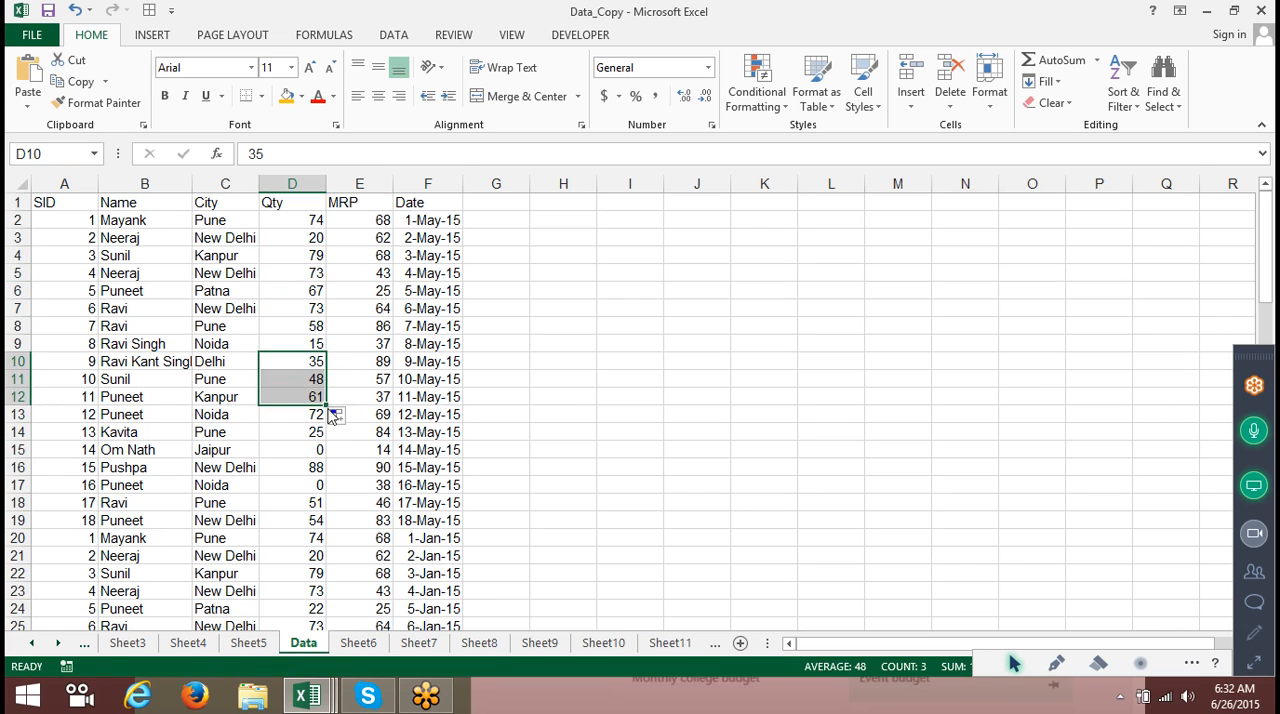
click(316, 431)
Jump to the end of the Name column and back to its header to examine the extent of the data.
click(187, 258)
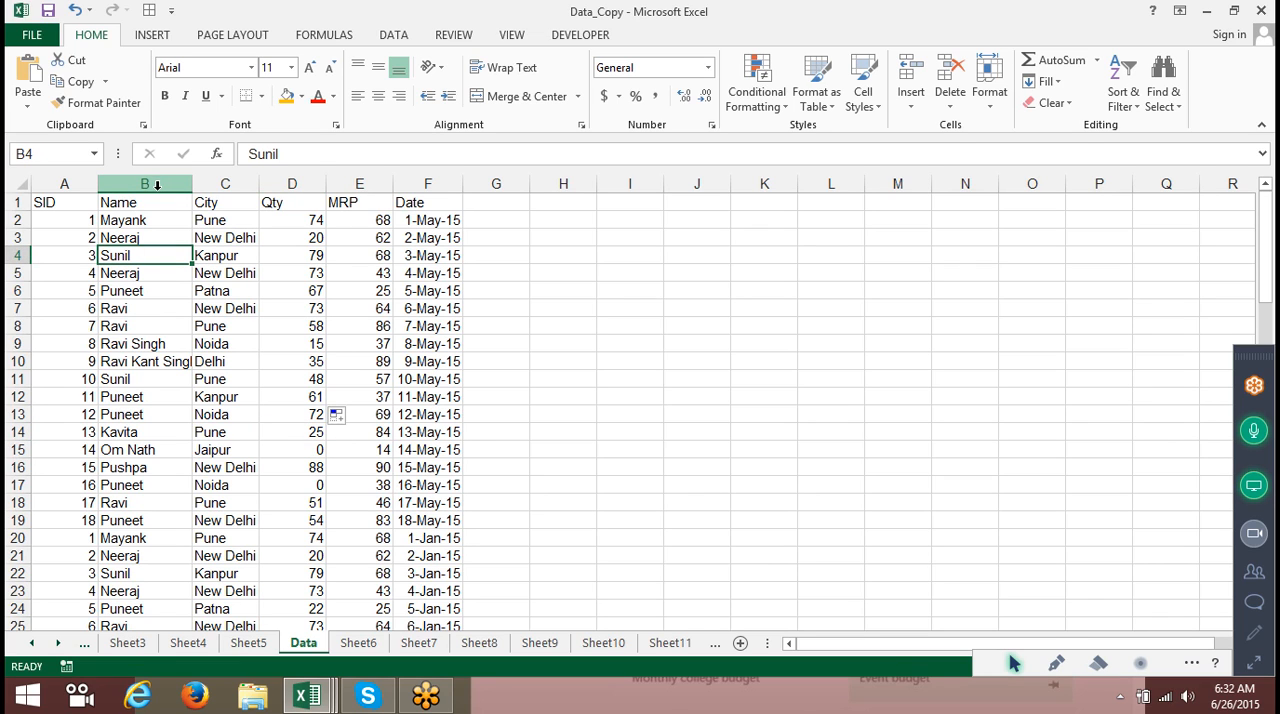
scroll(122, 220, down, 14)
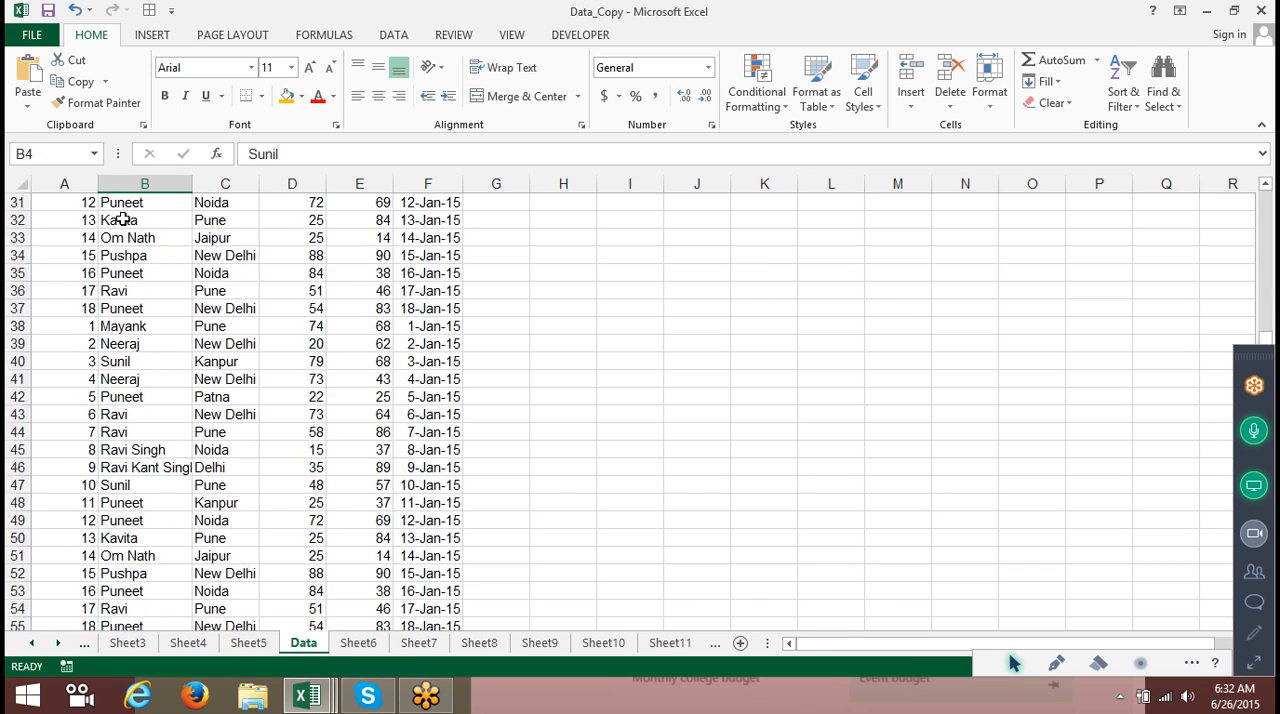
key(ctrl+Down)
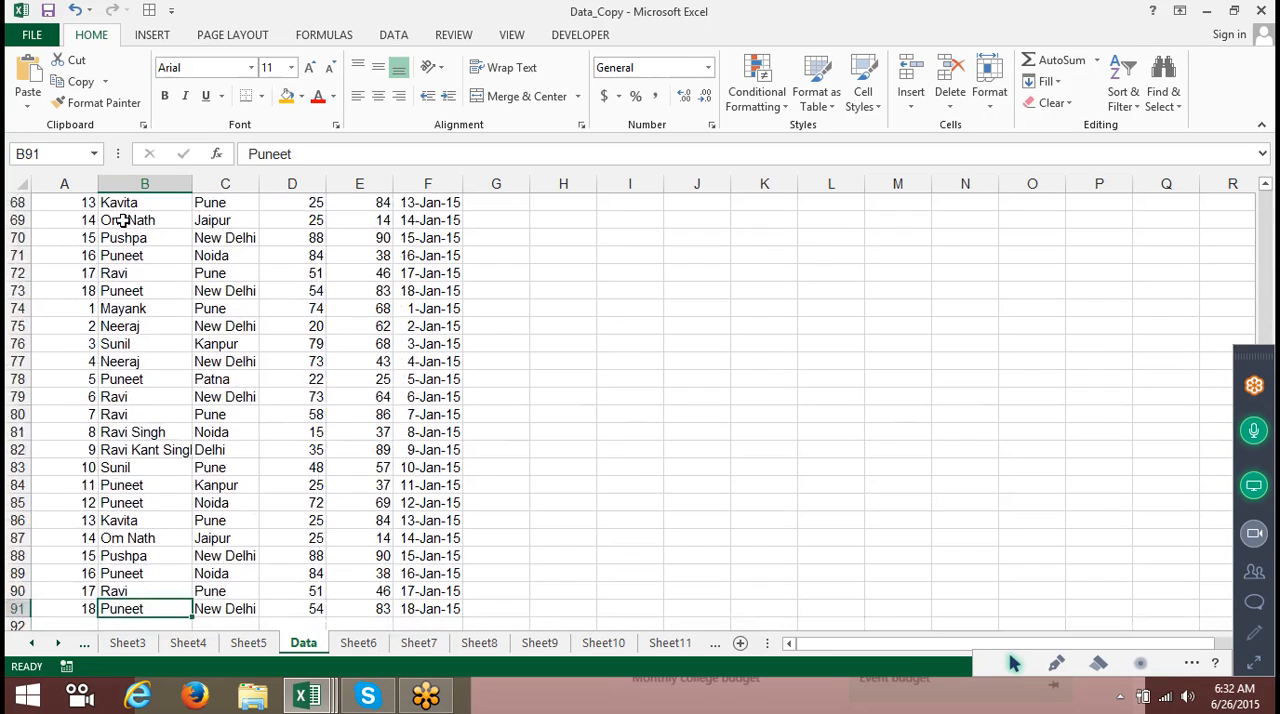
key(ctrl+Up)
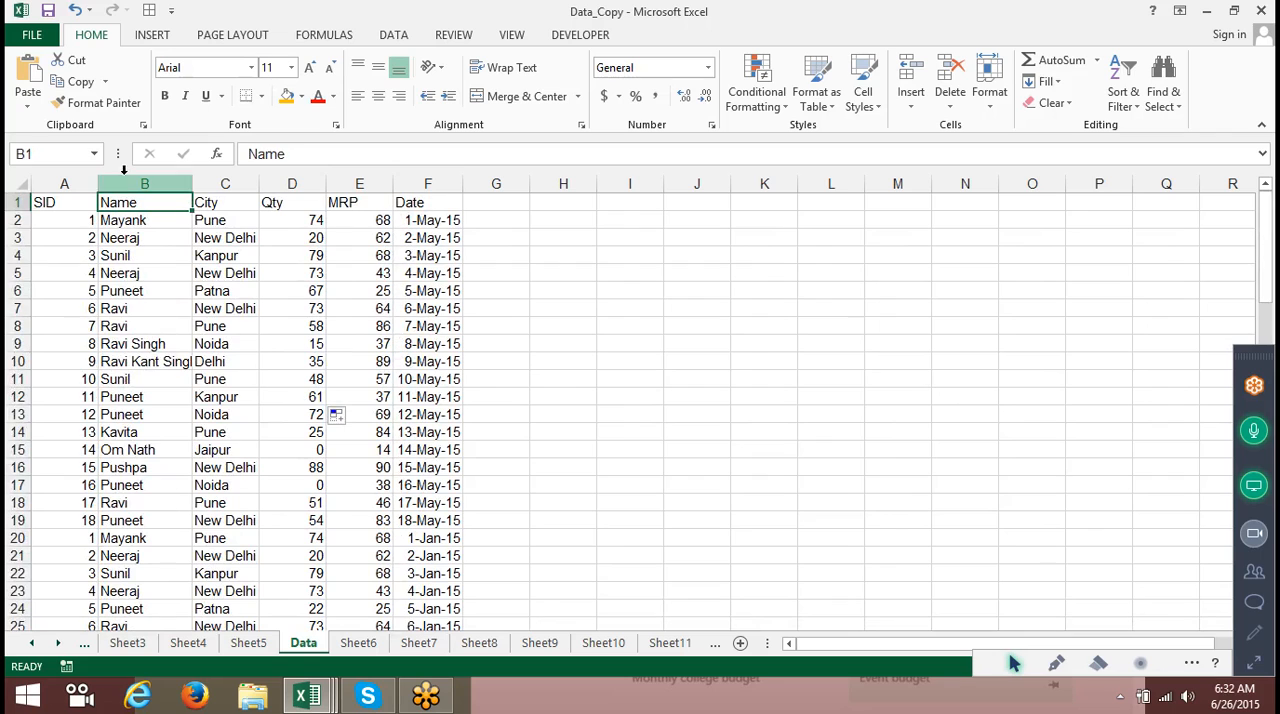
click(134, 180)
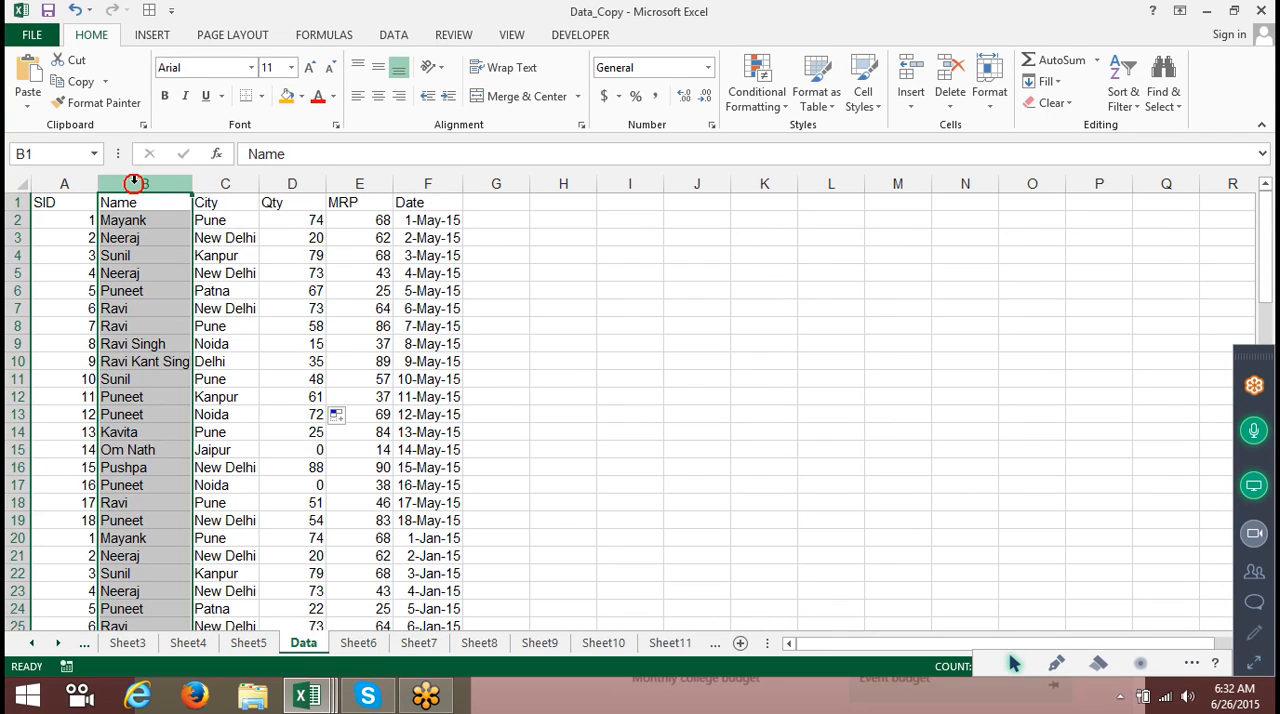
click(155, 253)
click(162, 204)
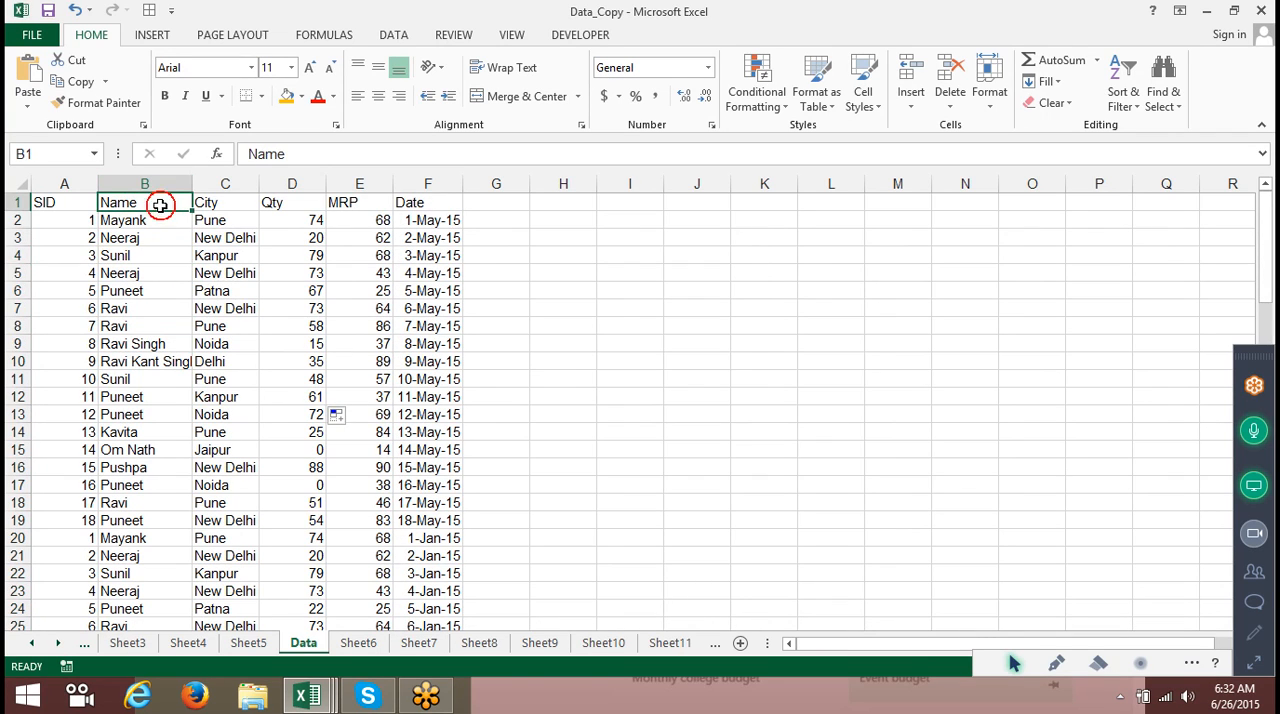
key(ctrl+Down)
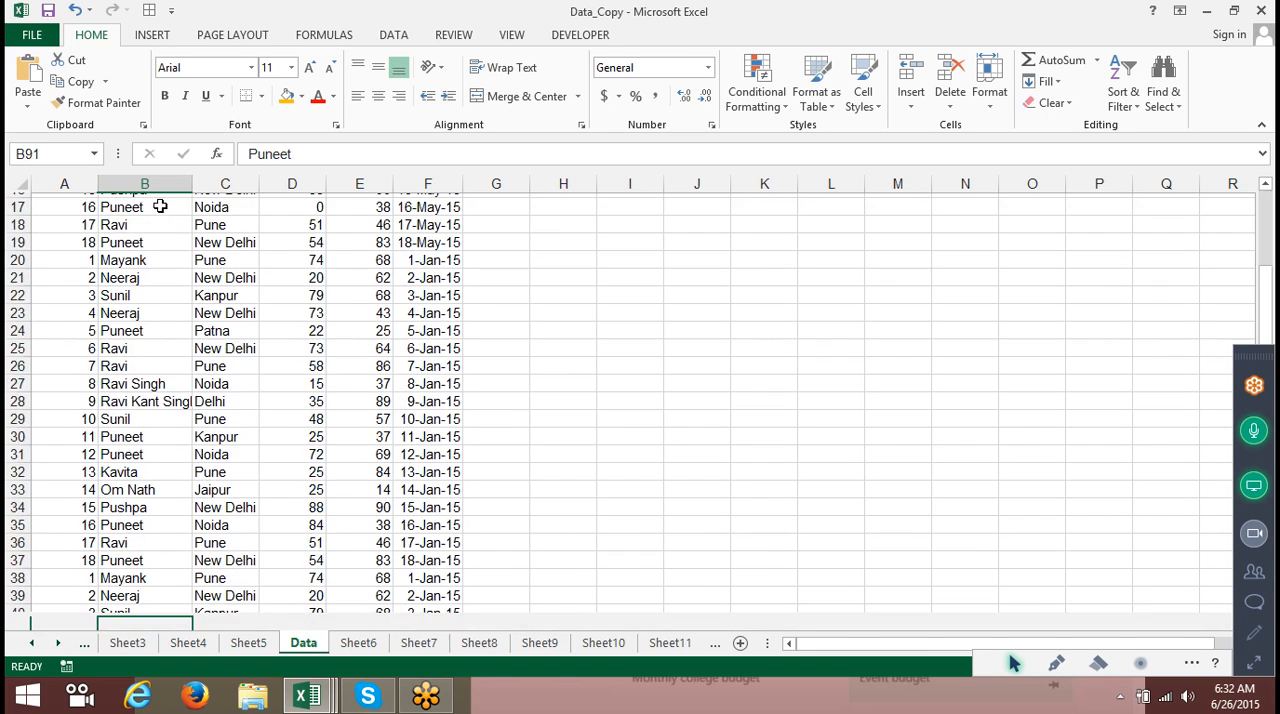
key(ctrl+Up)
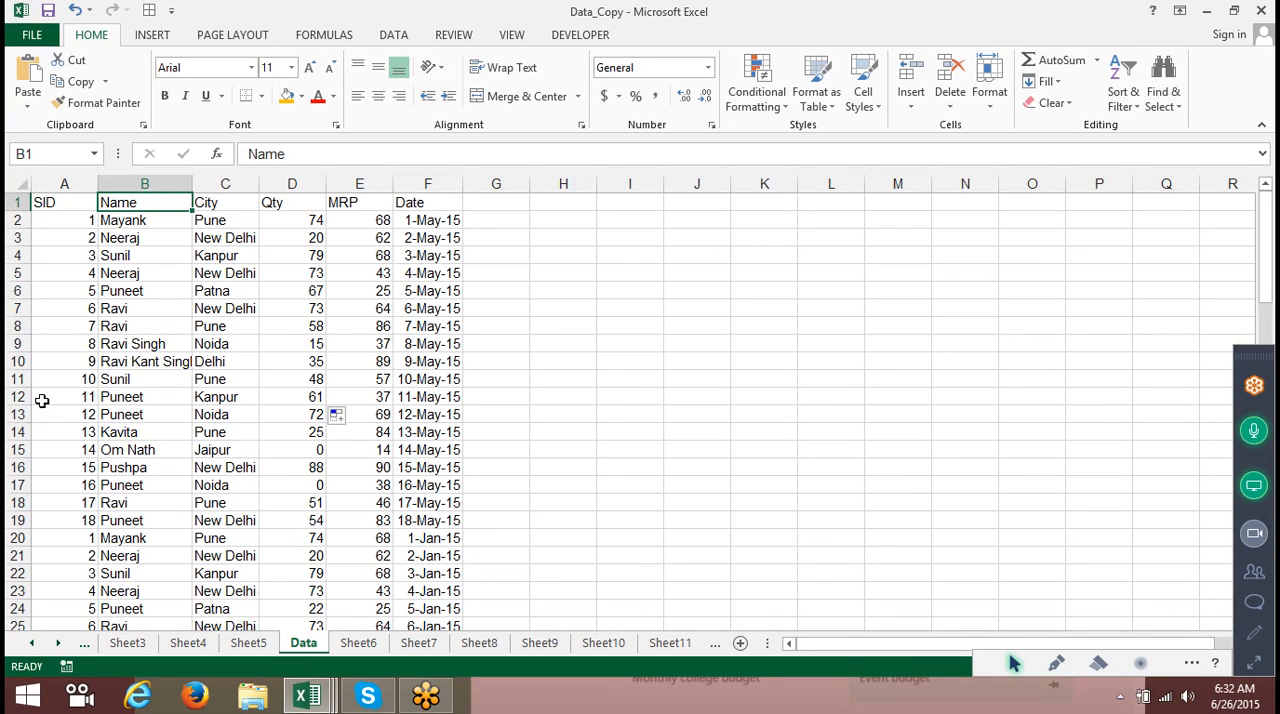
Insert a blank row at row 11, then undo the insertion.
click(17, 379)
right_click(17, 379)
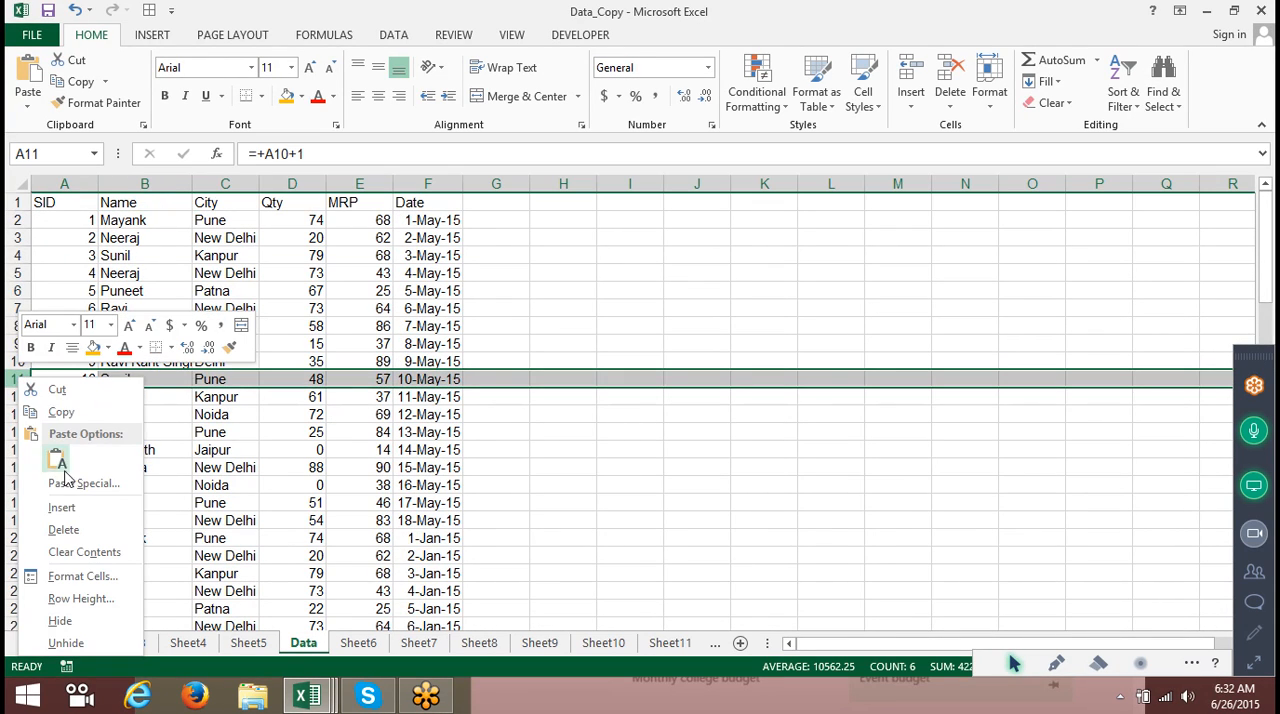
click(76, 505)
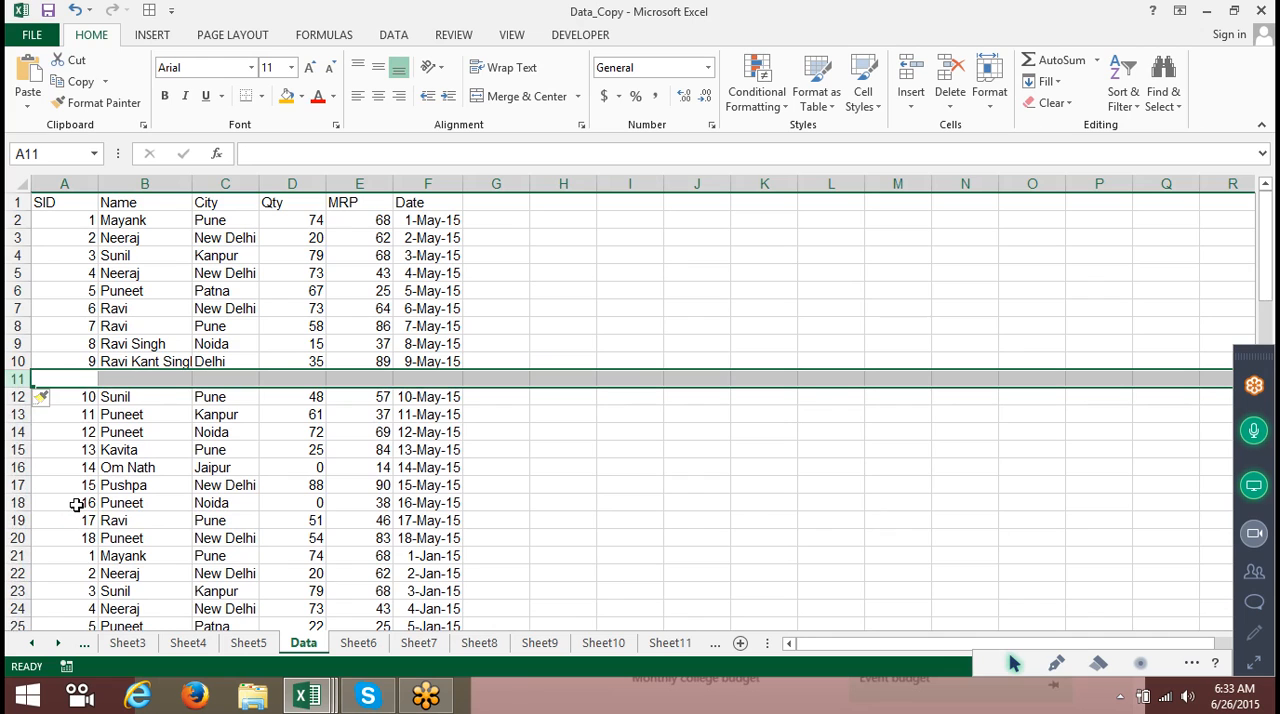
key(ctrl+z)
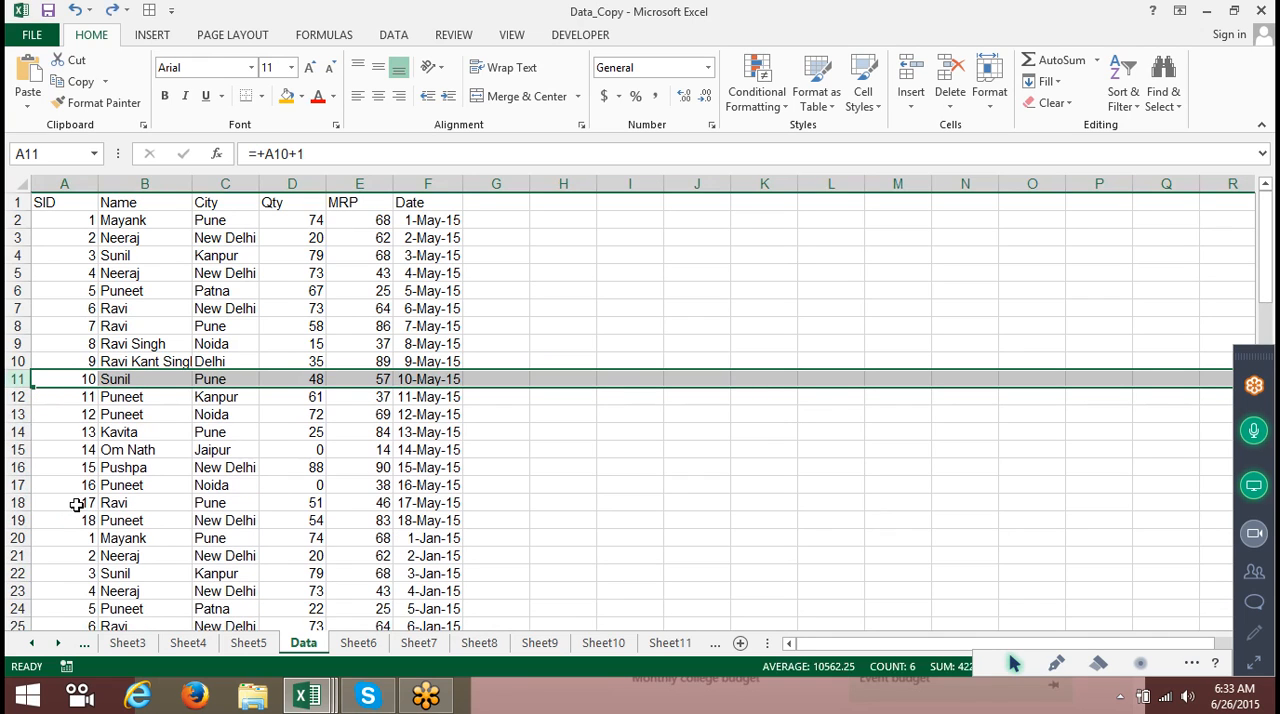
Insert a blank row at row 11 and select the current region starting from A1.
click(113, 203)
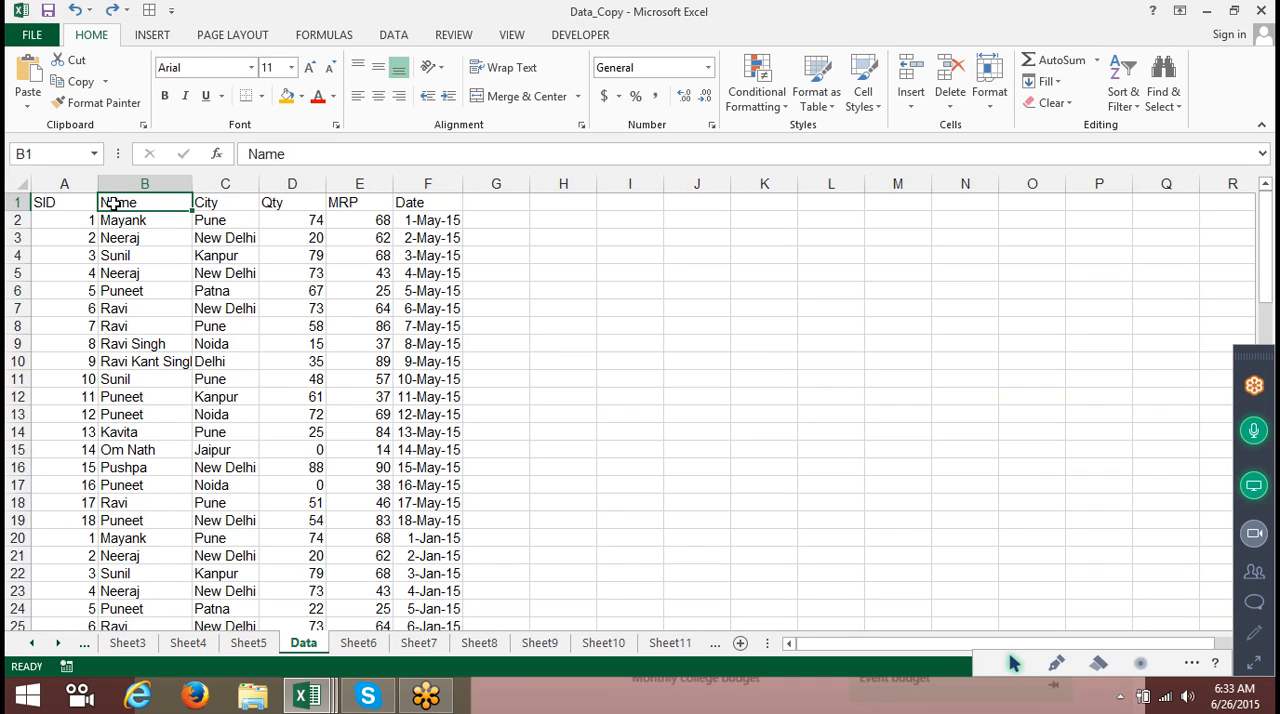
click(82, 204)
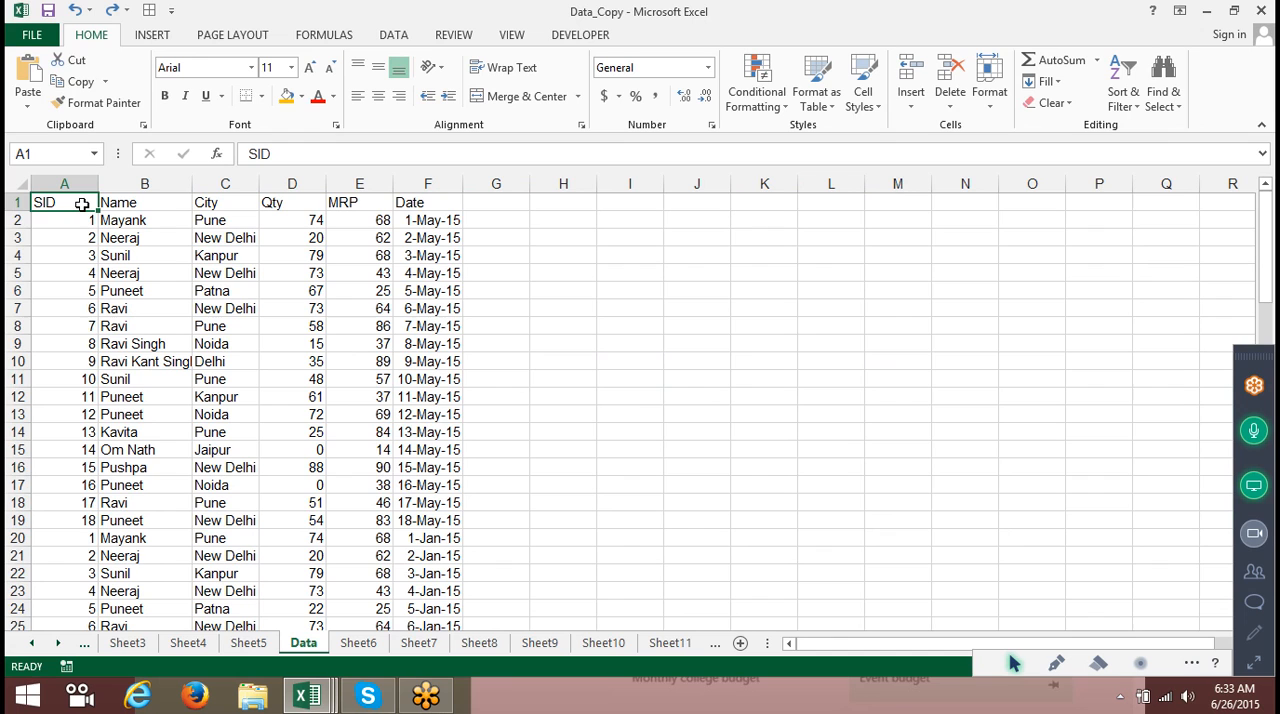
click(22, 380)
key(ctrl+shift+plus)
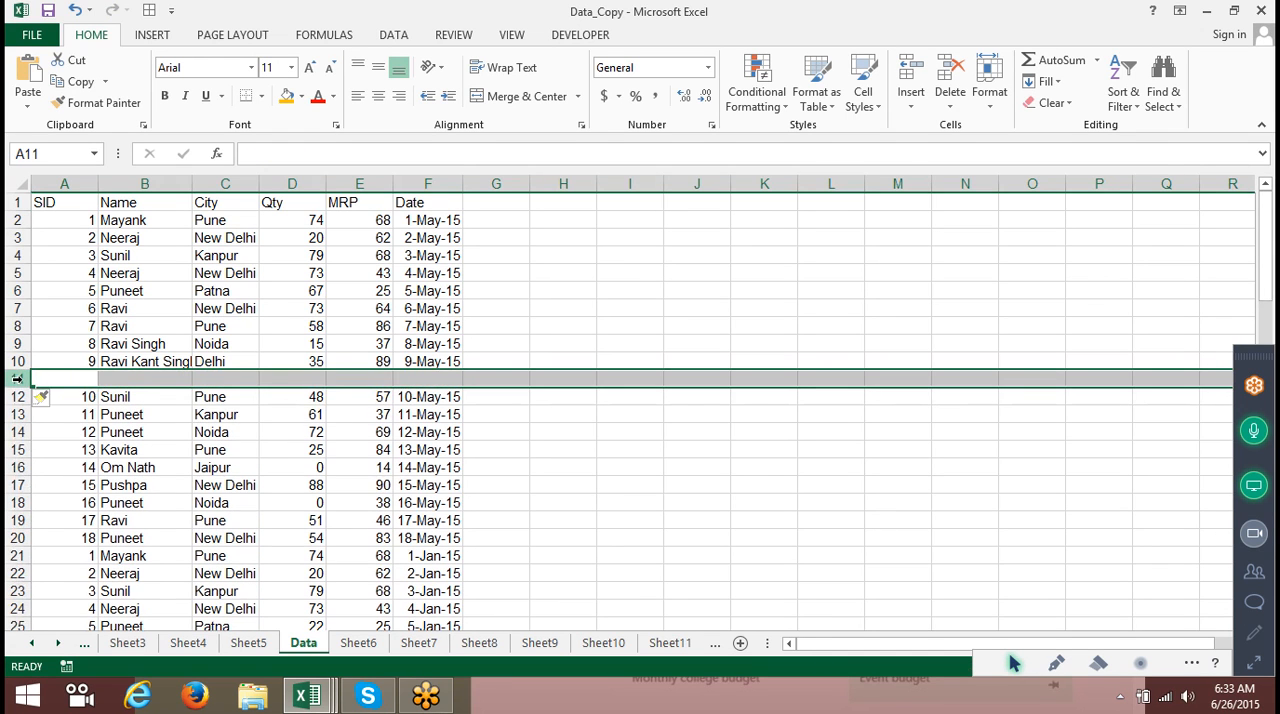
click(50, 201)
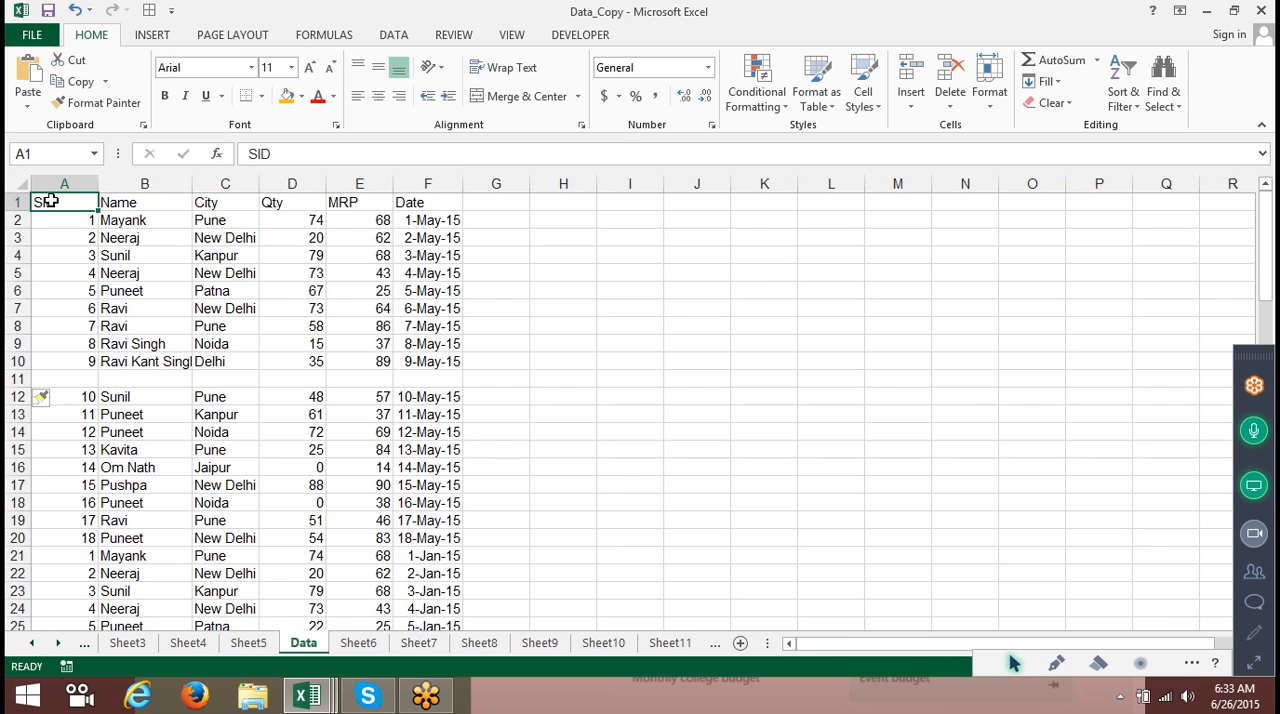
key(ctrl+a)
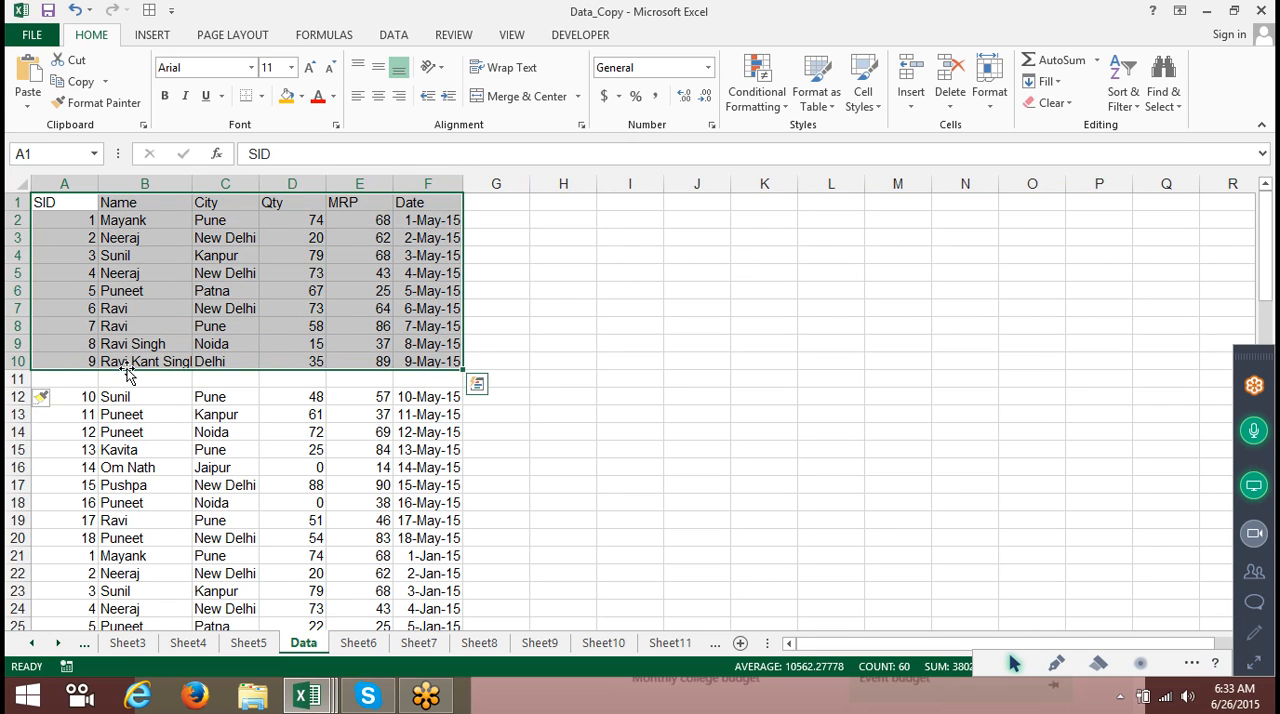
Delete the blank row 11 from the table.
click(20, 378)
right_click(24, 378)
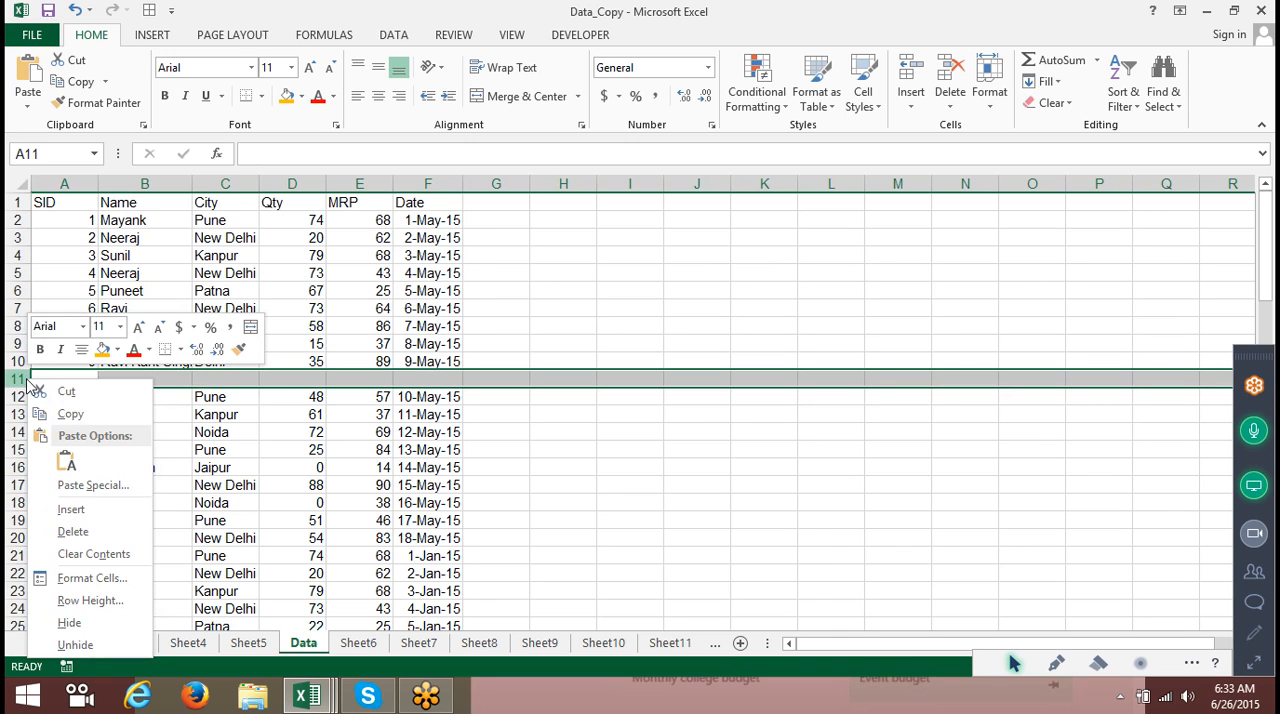
click(80, 536)
click(82, 203)
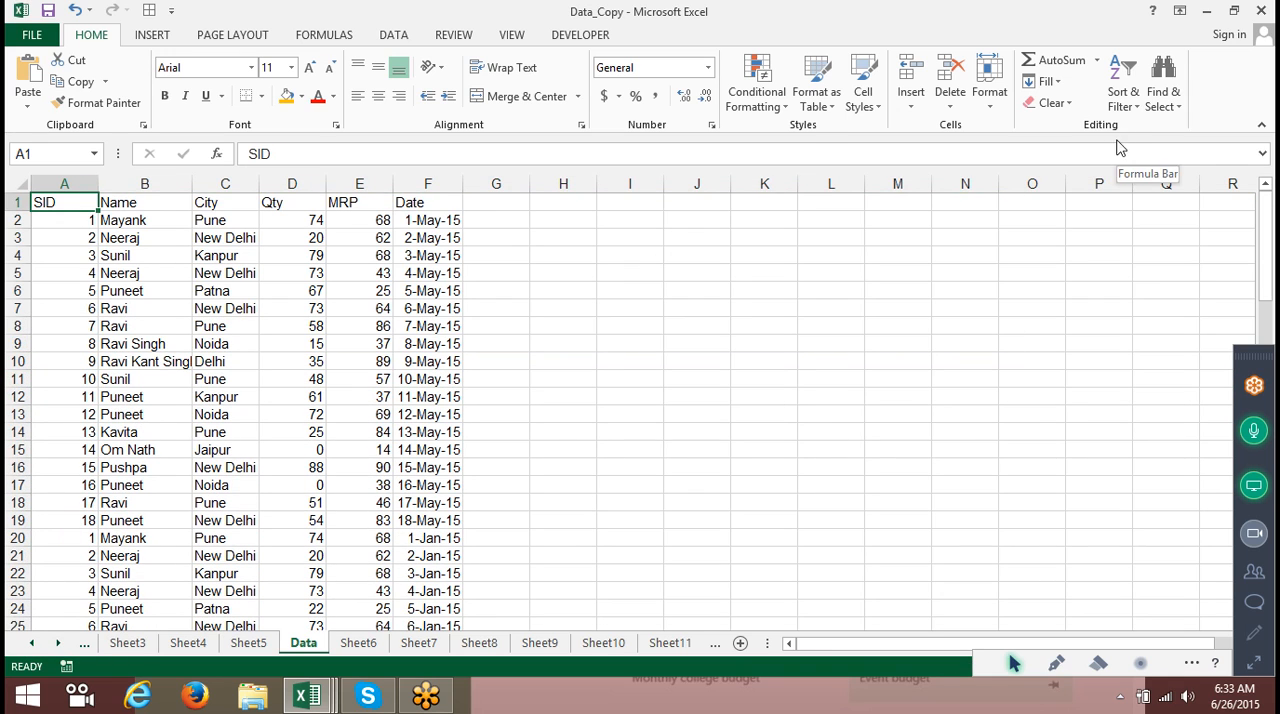
Sort the table A to Z by Name, then undo the sort.
click(185, 200)
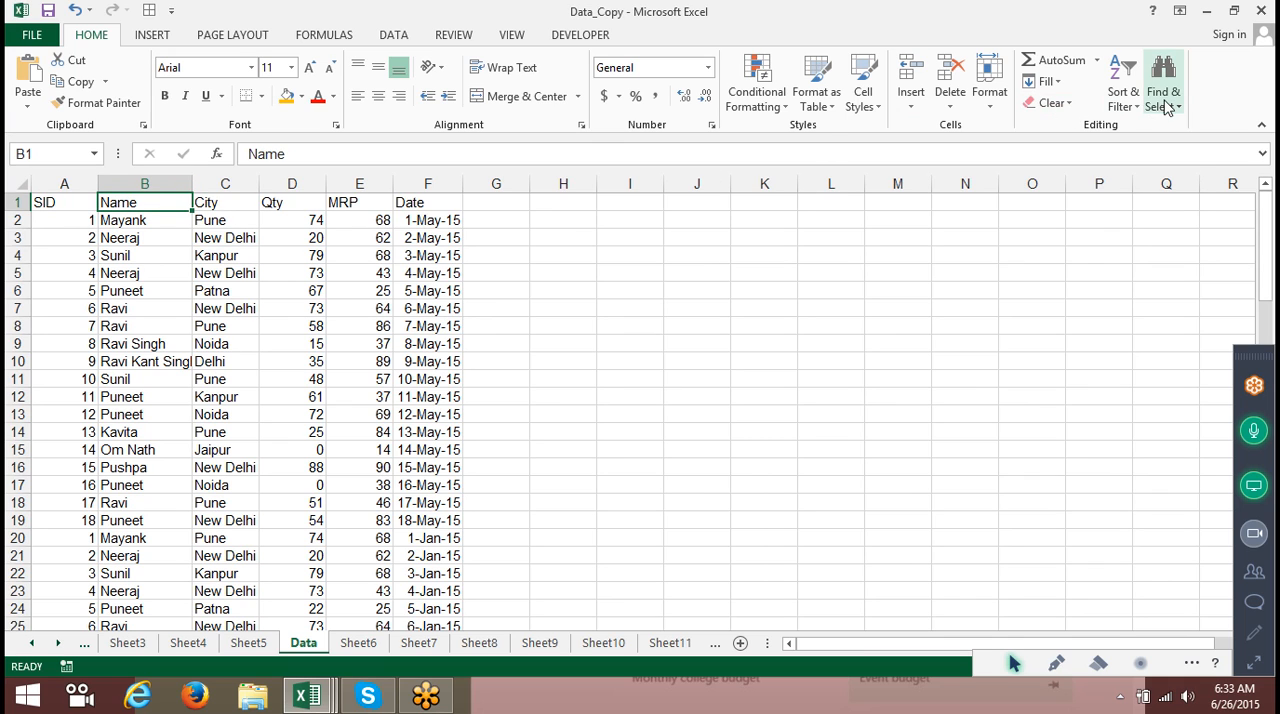
click(1124, 106)
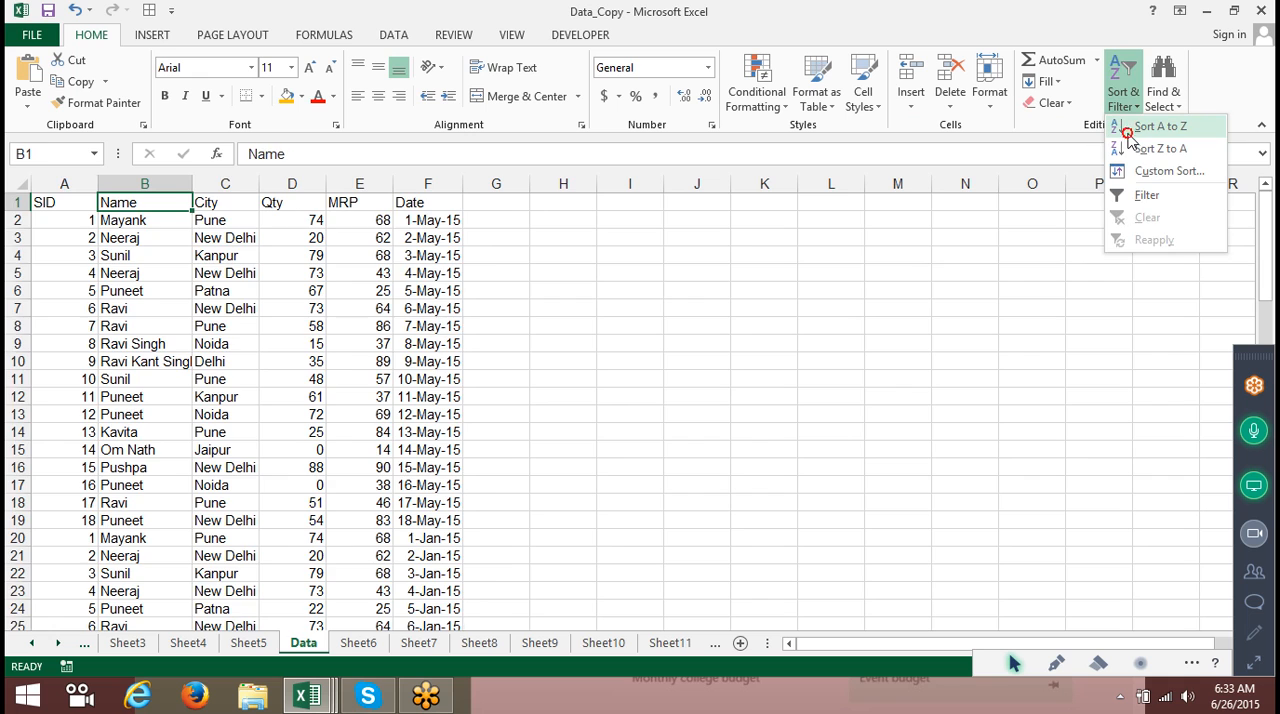
click(1128, 130)
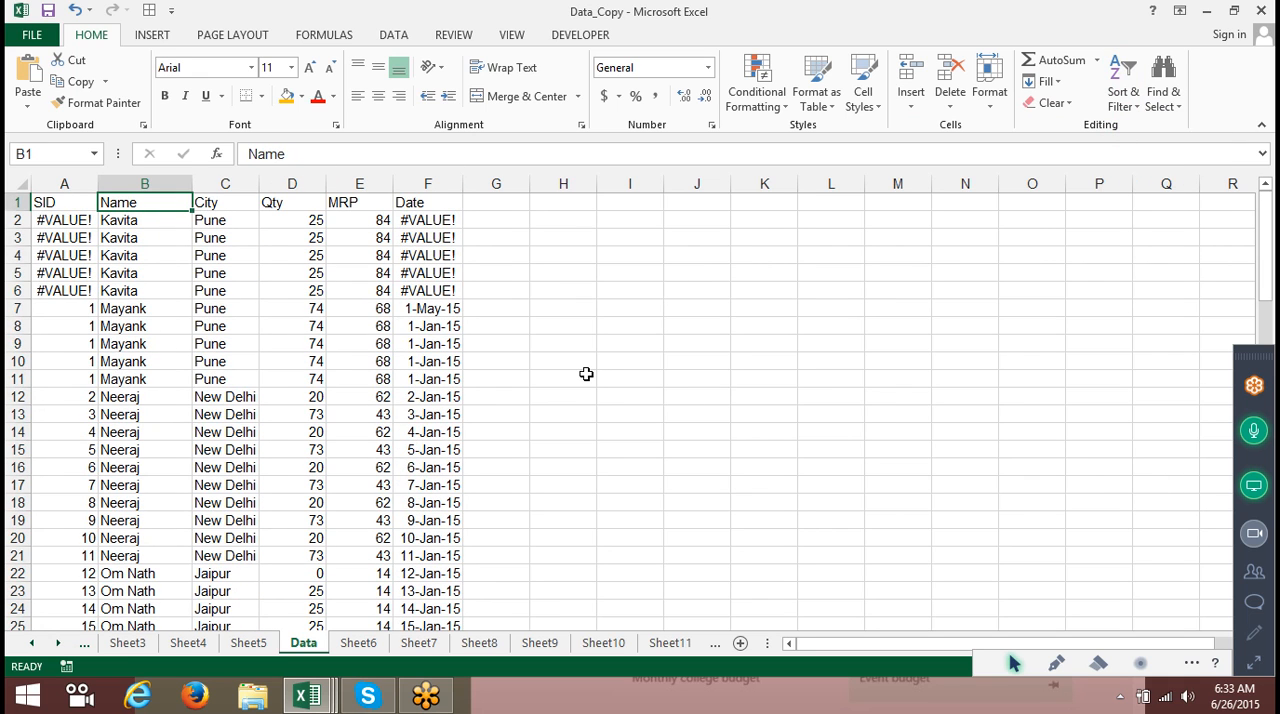
key(ctrl+z)
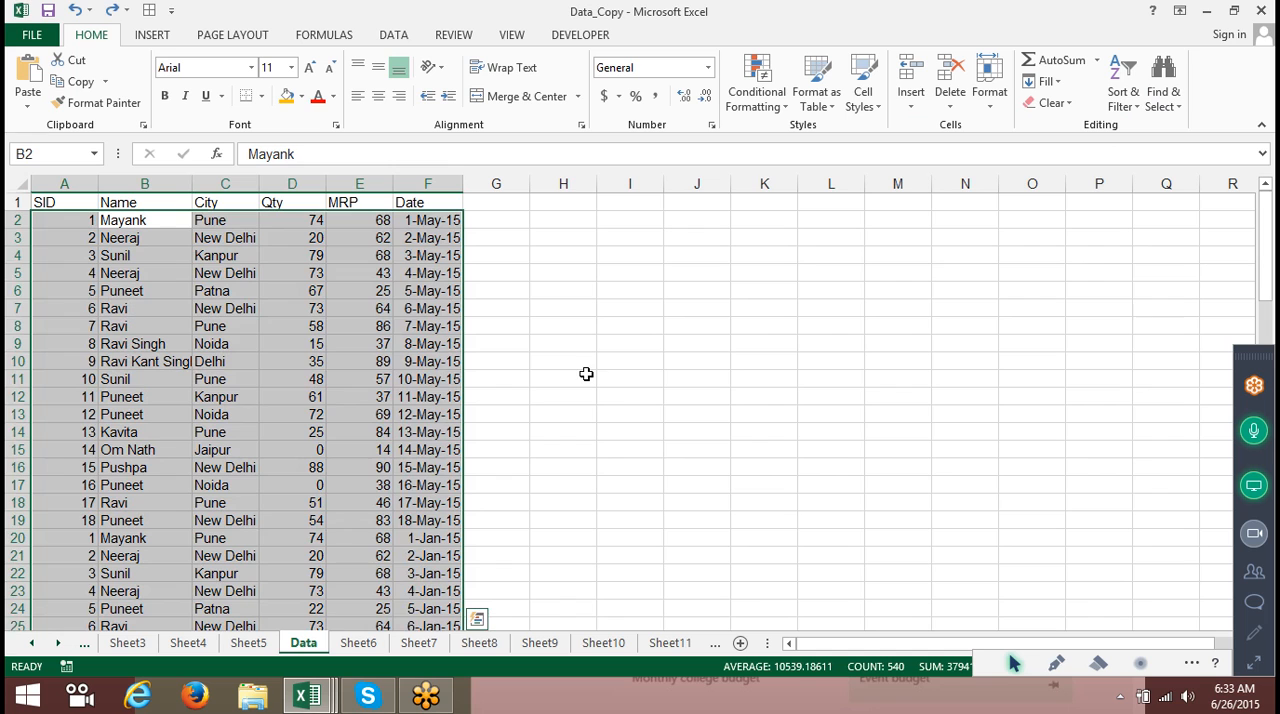
Copy the SID column A and paste it back over itself as values.
click(83, 176)
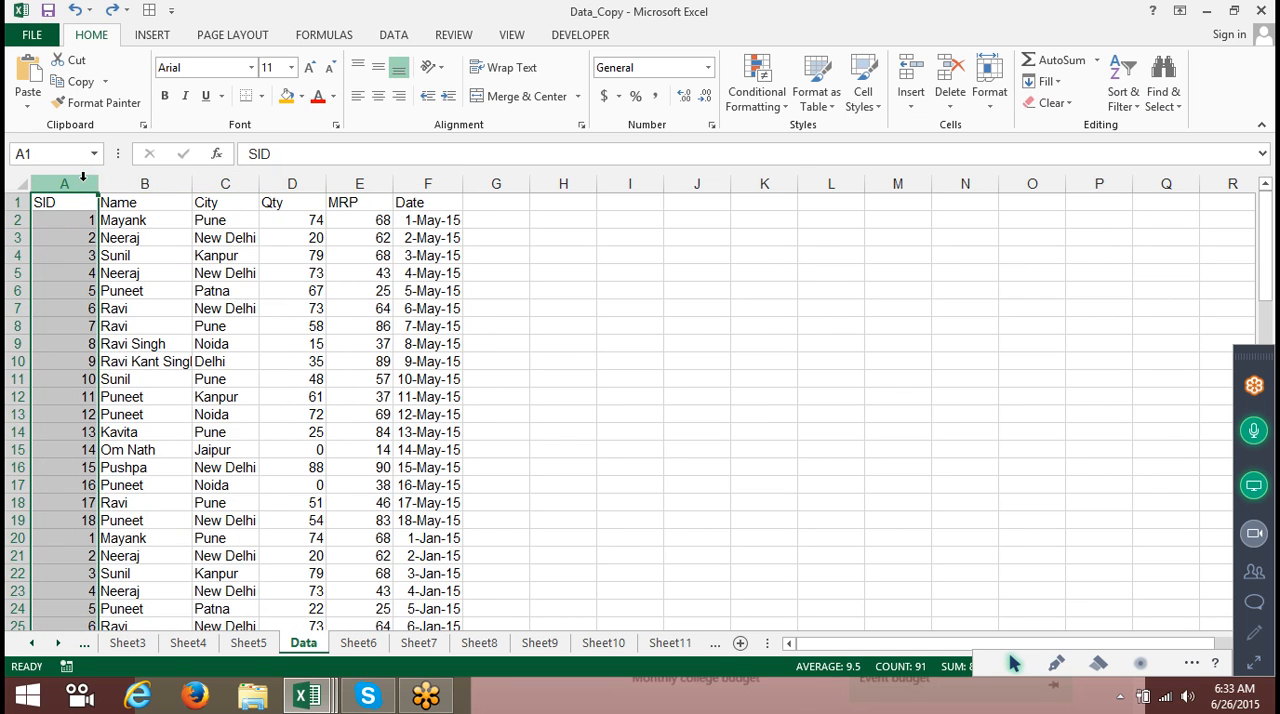
key(ctrl+c)
click(28, 100)
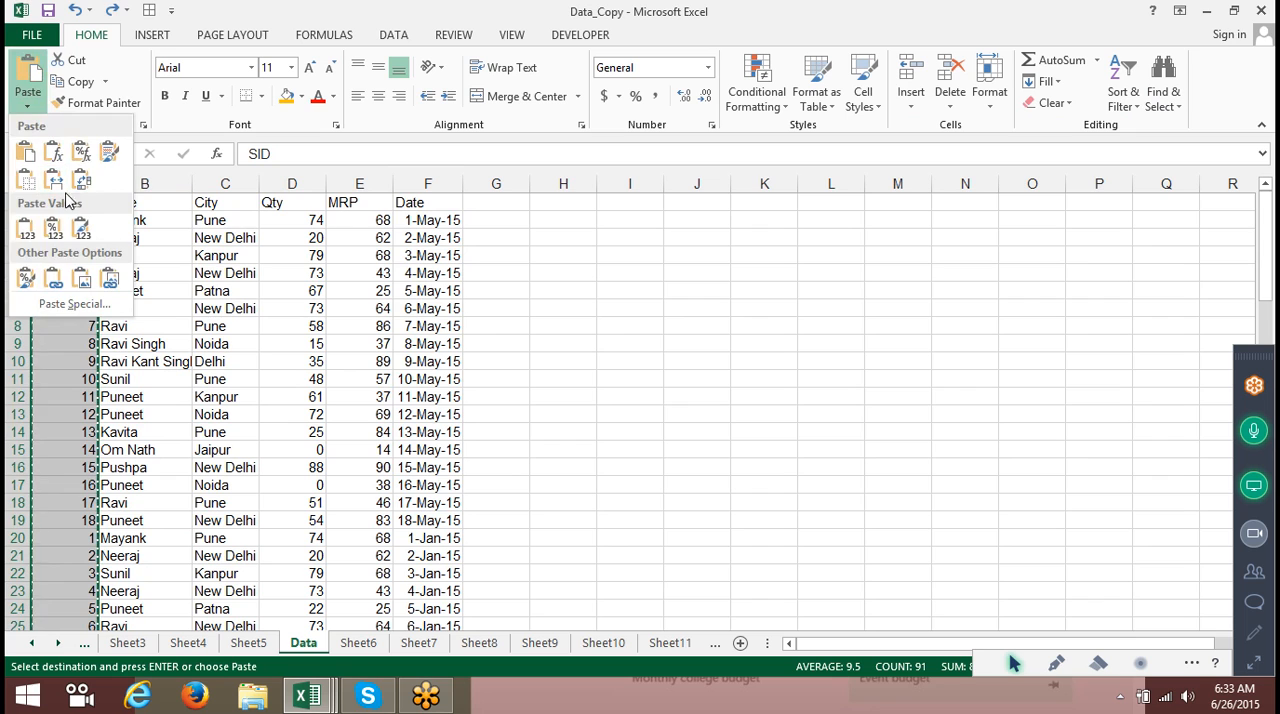
click(26, 228)
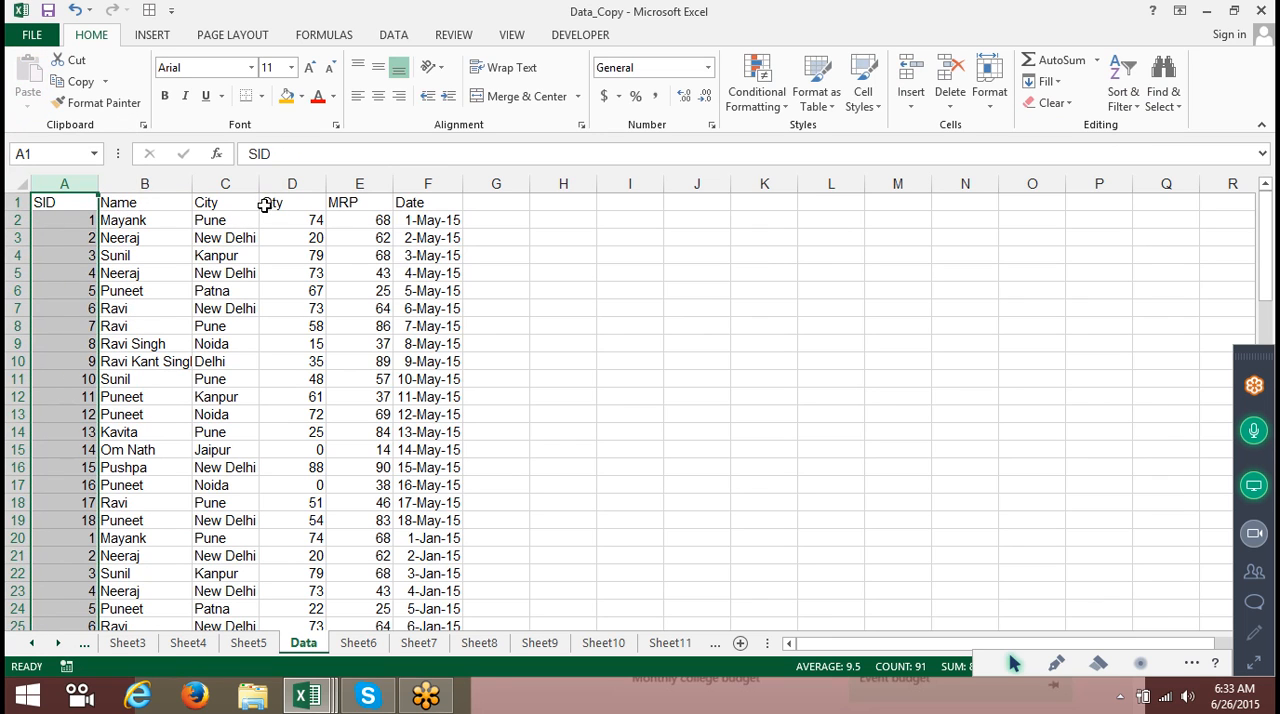
Copy the Date column F and paste it back over itself as values.
double_click(463, 176)
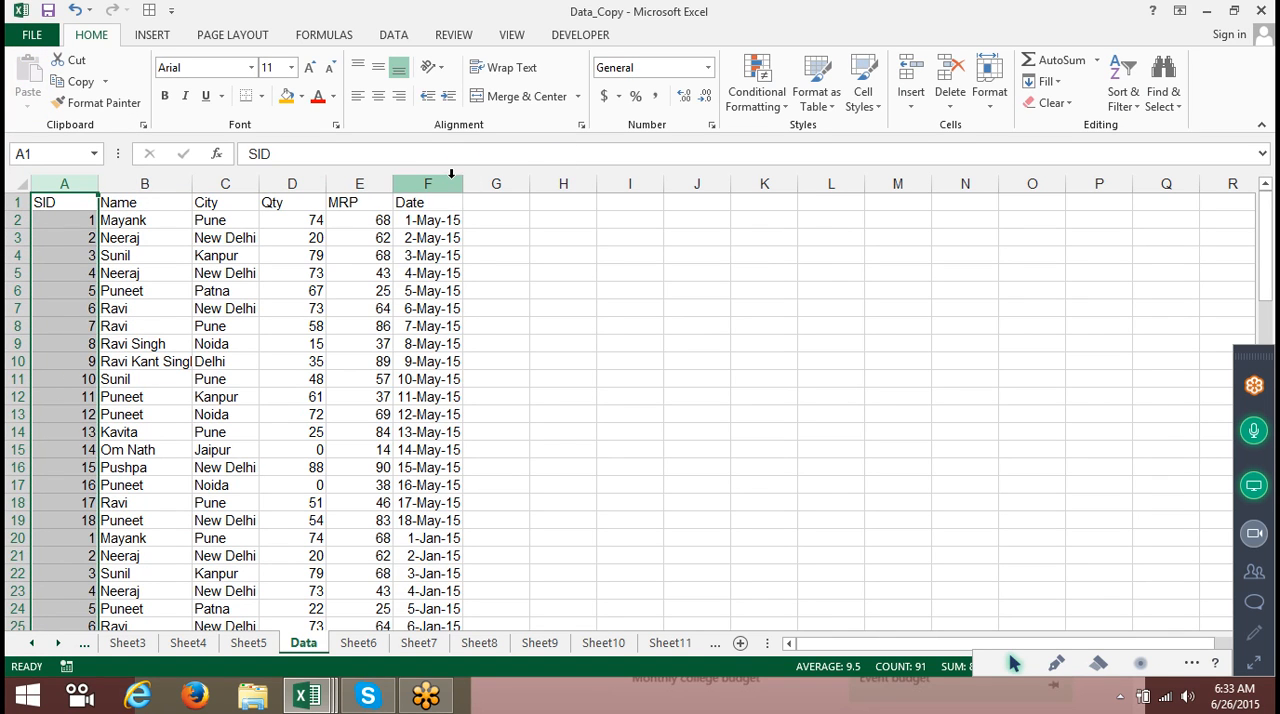
click(451, 174)
key(ctrl+c)
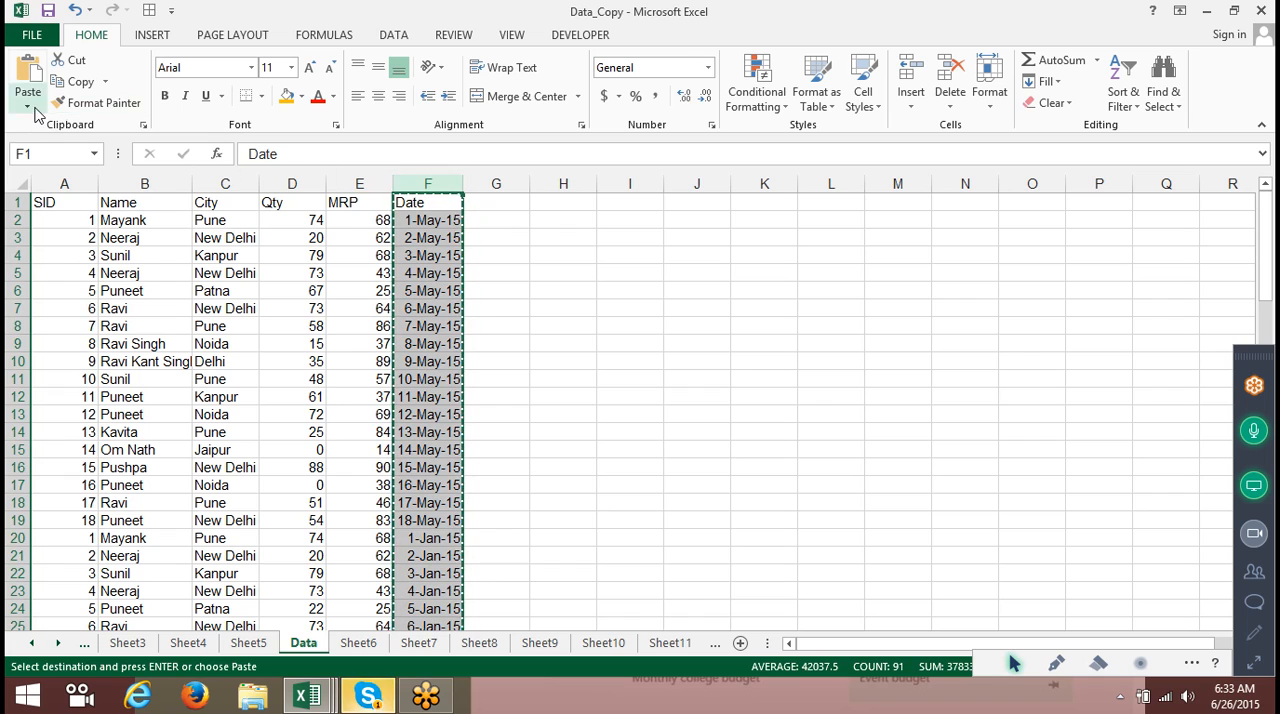
click(34, 110)
click(22, 228)
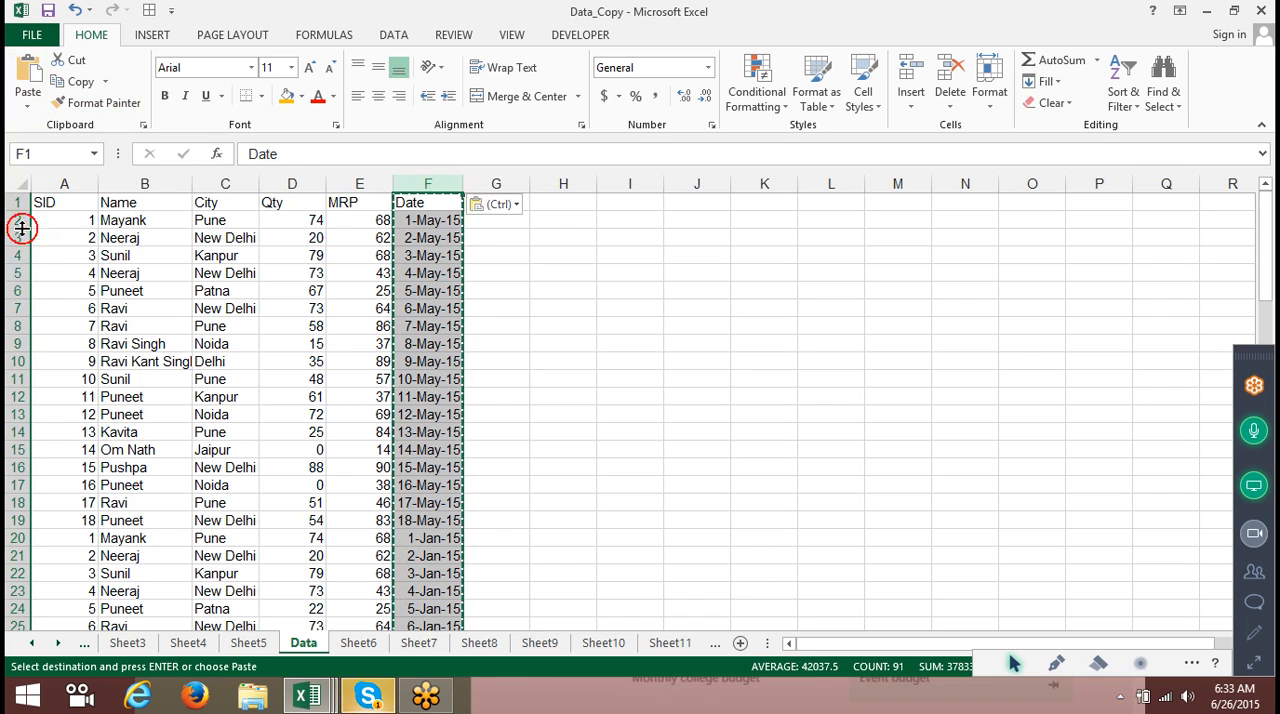
key(Escape)
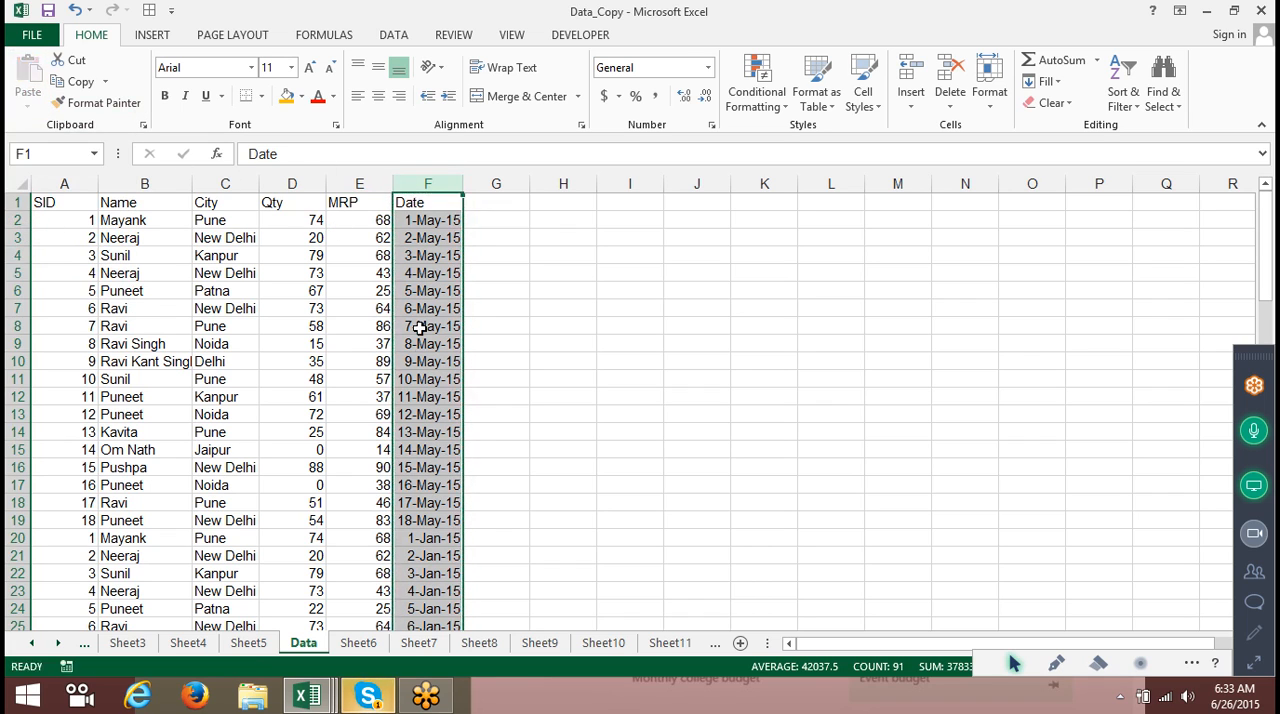
Switch to the Skype window.
click(425, 309)
click(370, 697)
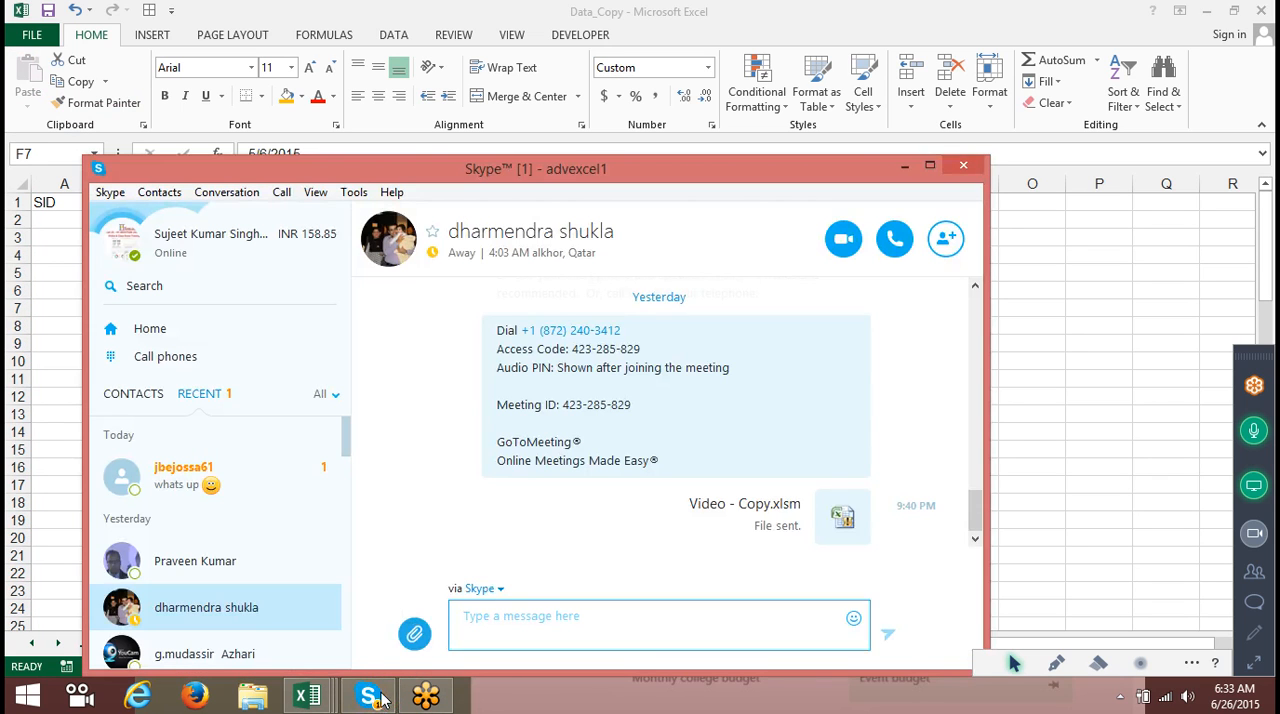
Return to the workbook and look over the cells of the Data sheet's table.
click(220, 497)
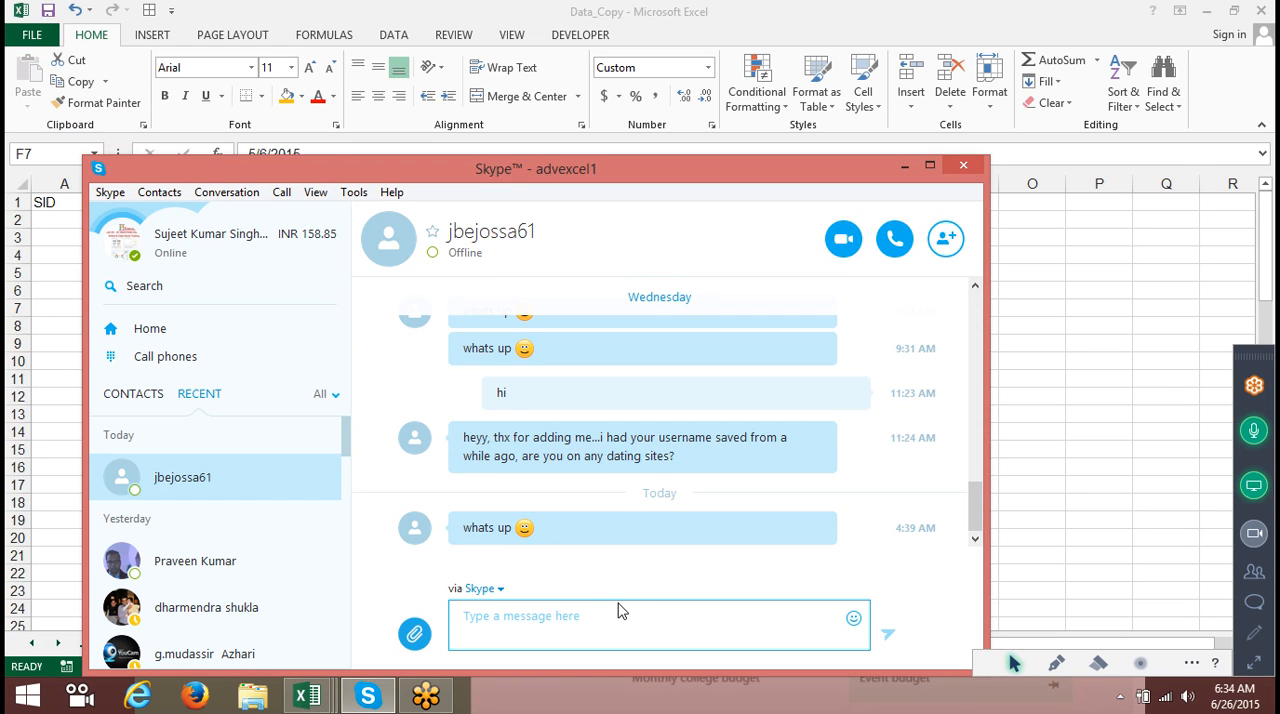
key(alt+Tab)
click(437, 340)
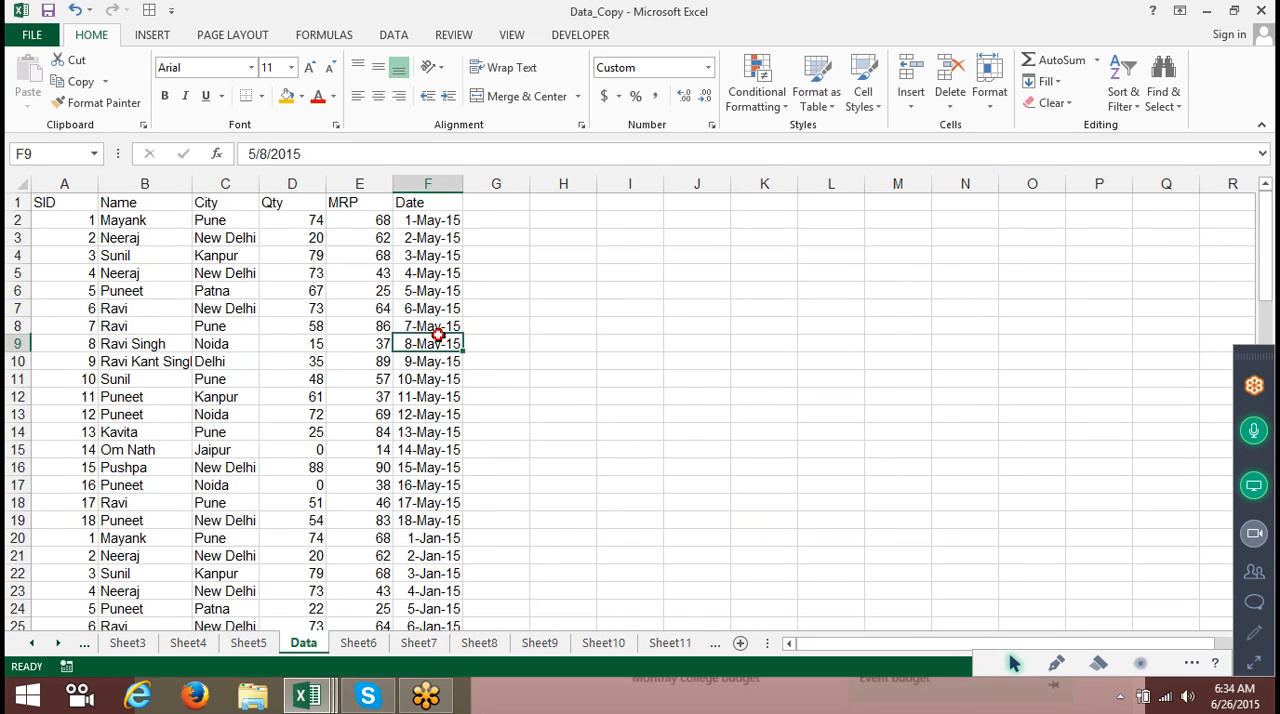
click(462, 426)
click(408, 280)
click(373, 257)
click(388, 307)
click(380, 390)
click(378, 456)
click(305, 378)
drag(285, 326, 280, 312)
click(275, 273)
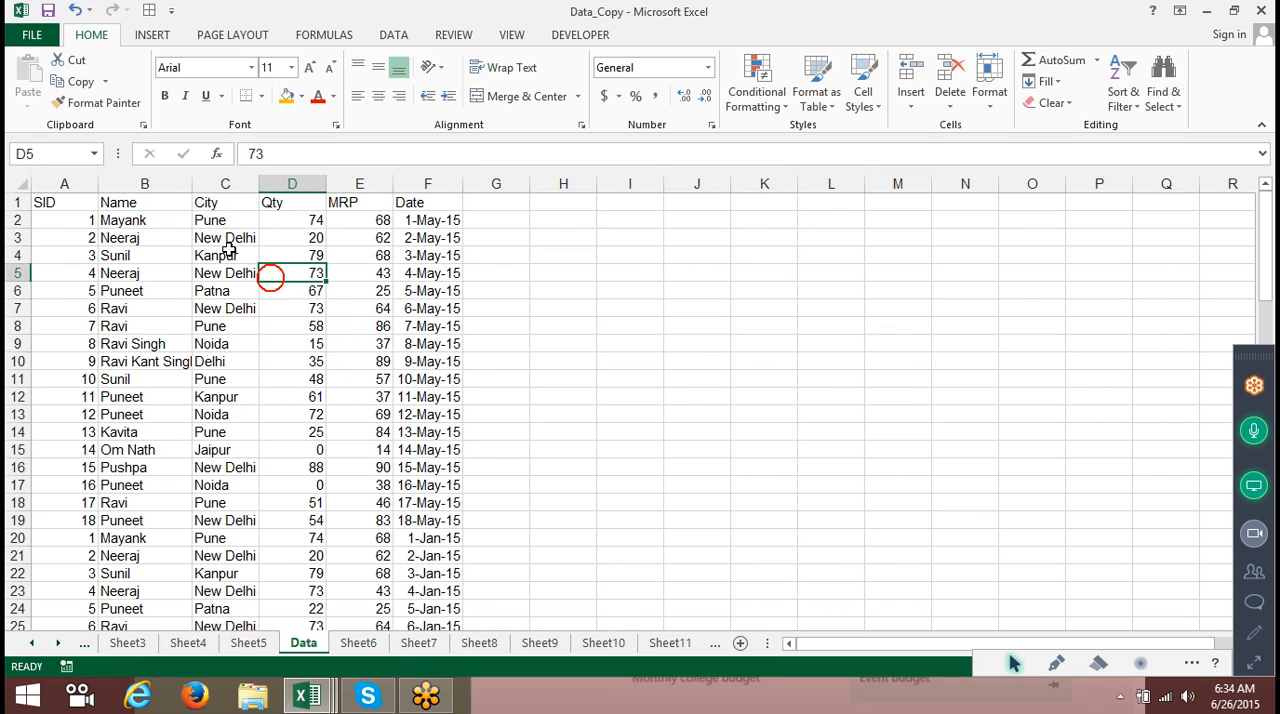
click(225, 252)
click(244, 291)
click(242, 308)
click(135, 360)
click(120, 325)
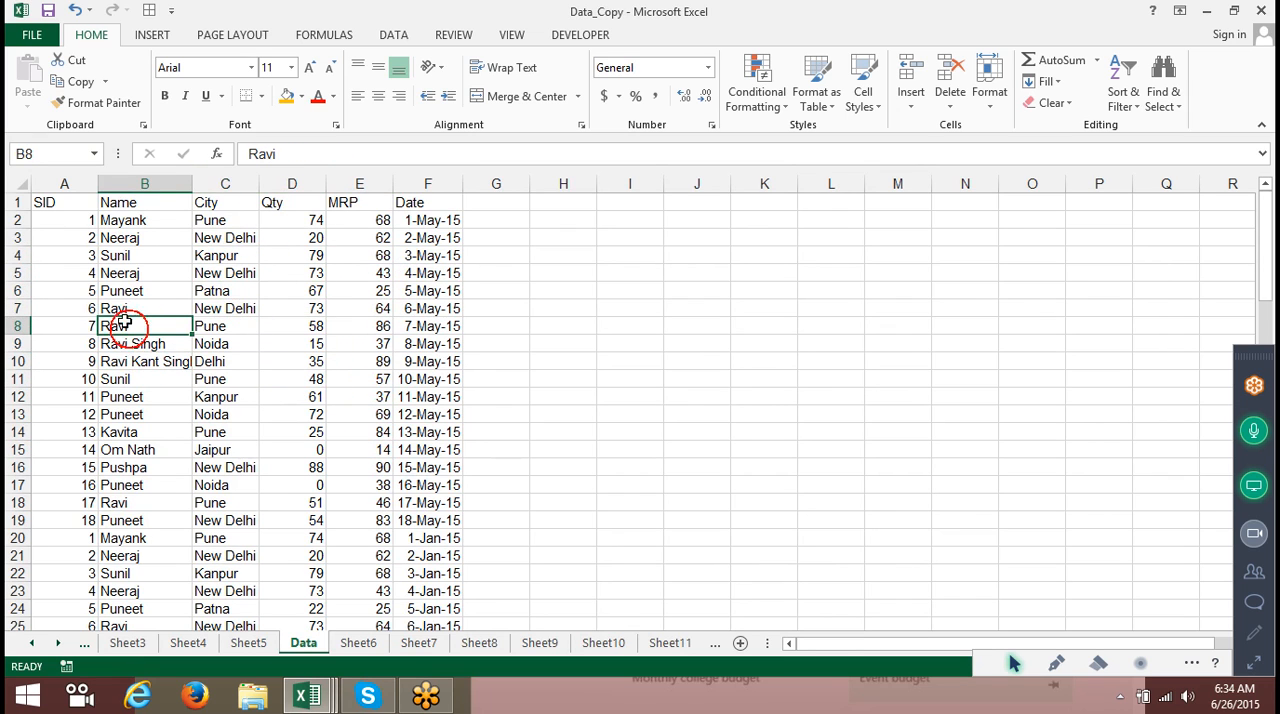
click(295, 202)
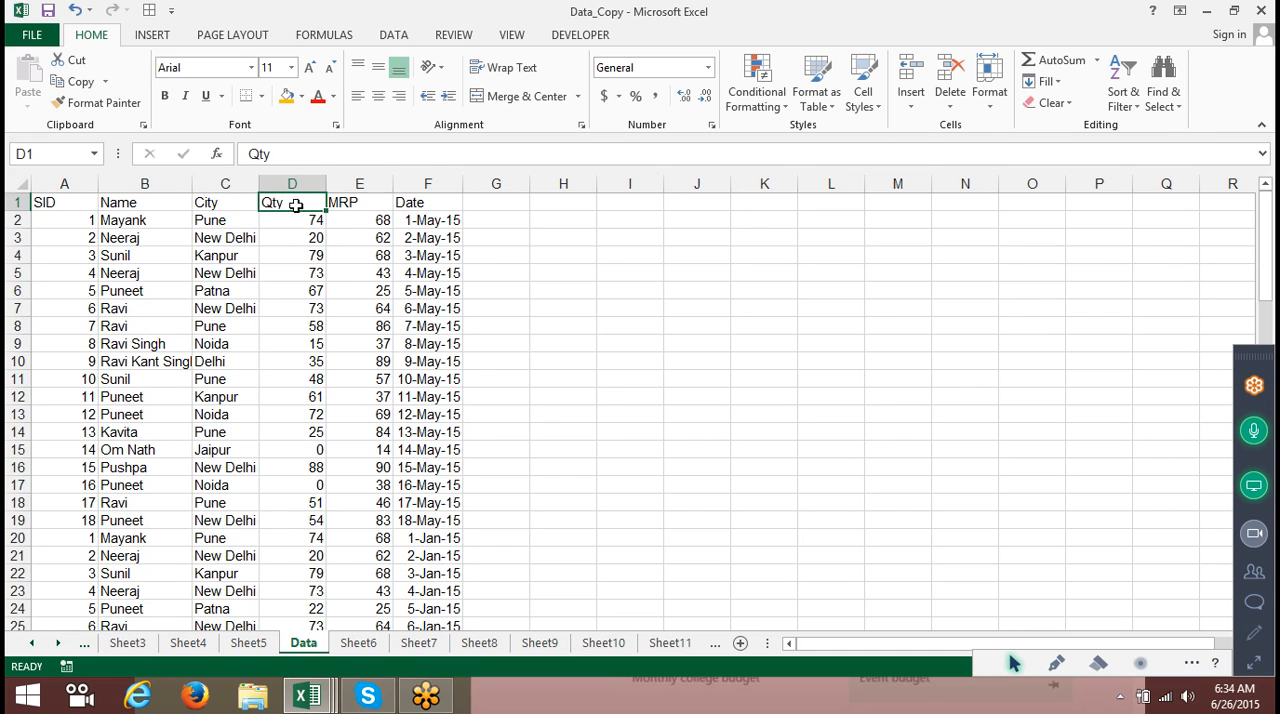
click(1122, 85)
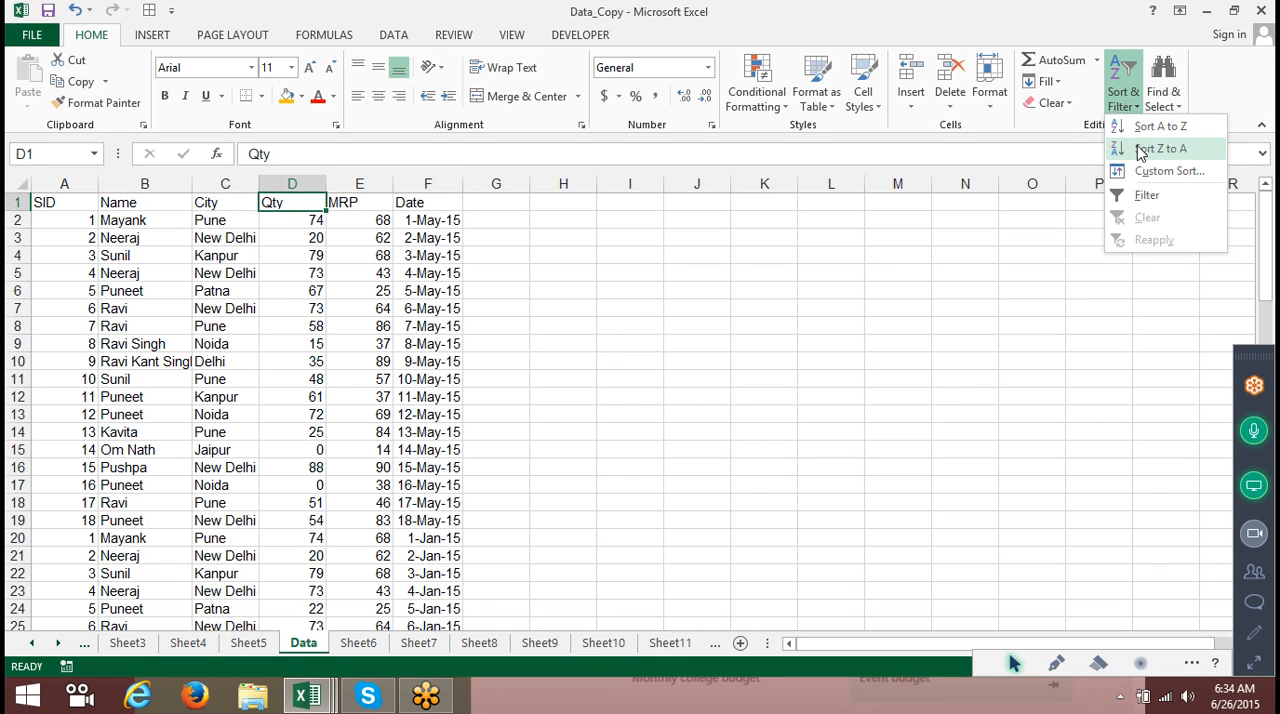
click(212, 214)
drag(150, 202, 206, 200)
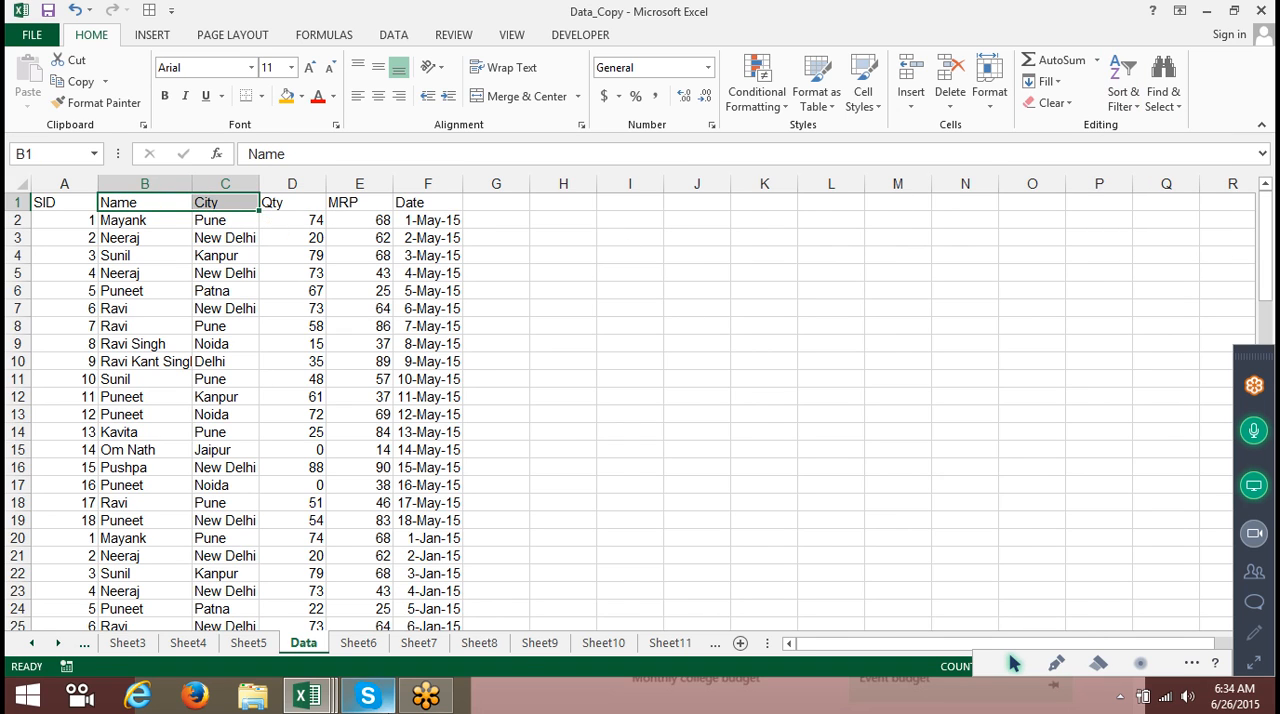
Switch to Skype and review a recent contact's profile and the contact options.
click(368, 696)
click(585, 611)
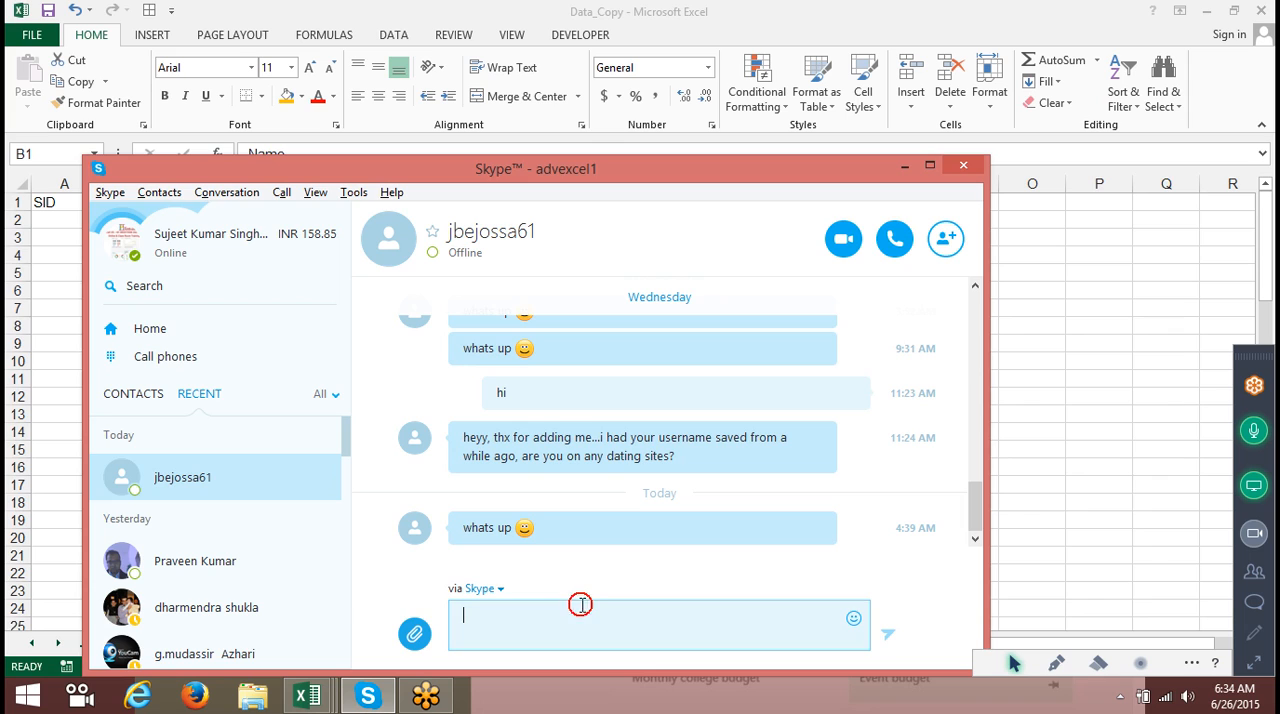
click(168, 489)
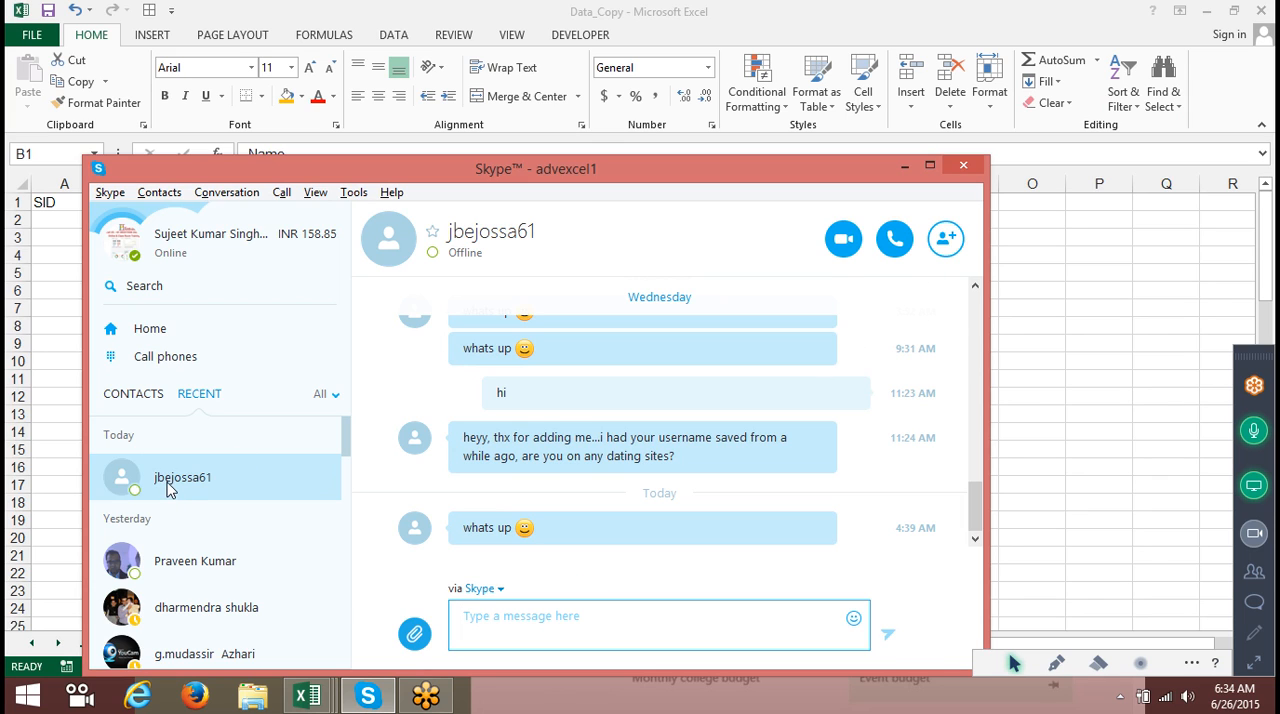
click(457, 238)
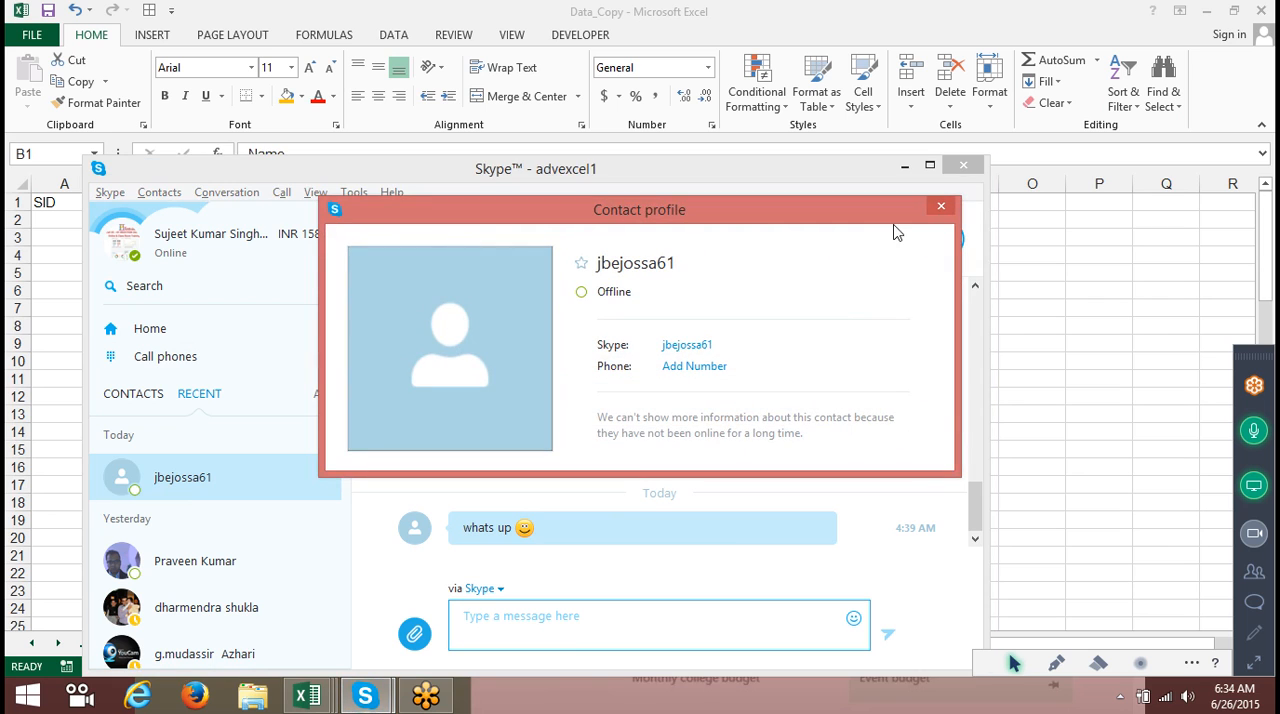
click(937, 208)
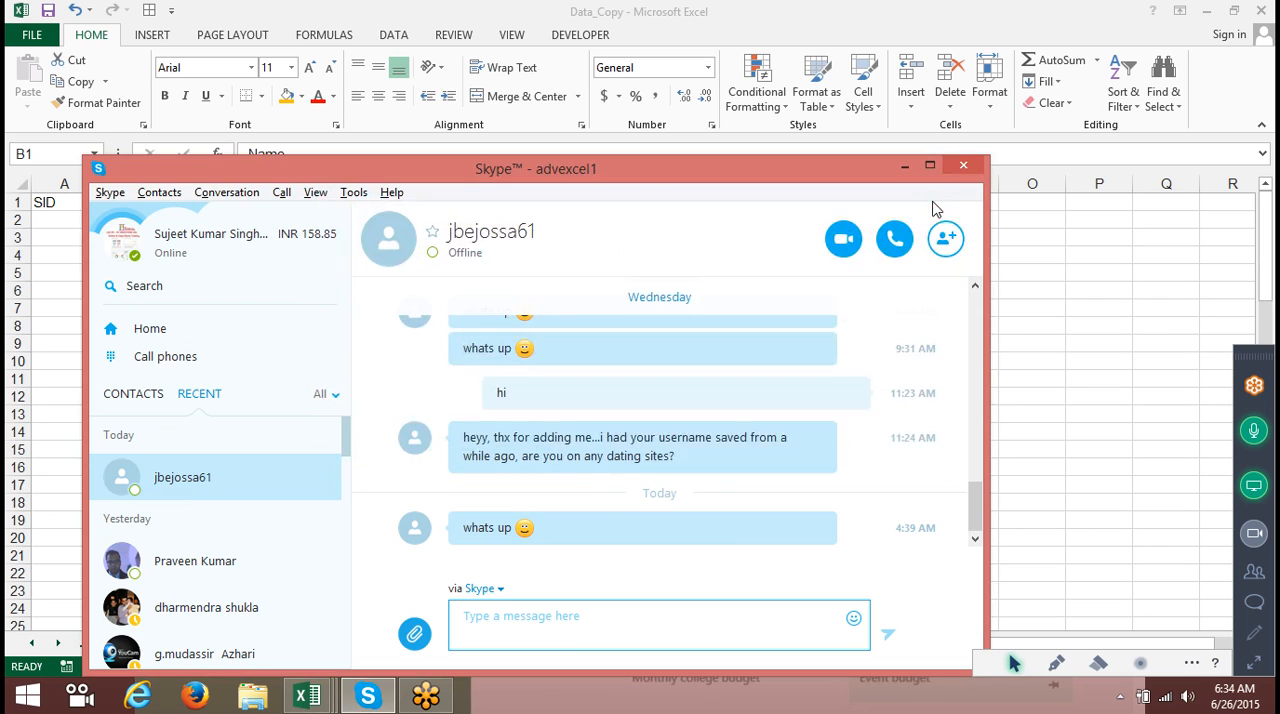
click(152, 198)
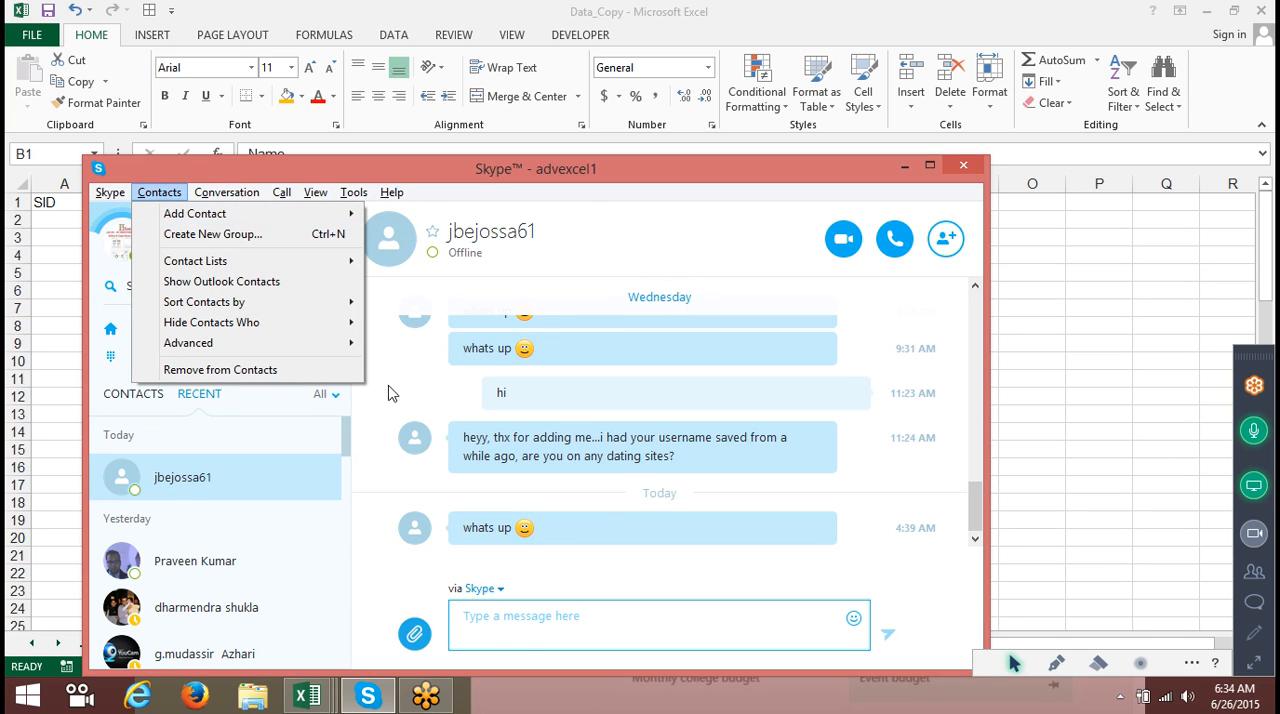
Scroll through the open Skype conversation, then close the Skype window.
click(490, 625)
scroll(614, 465, up, 5)
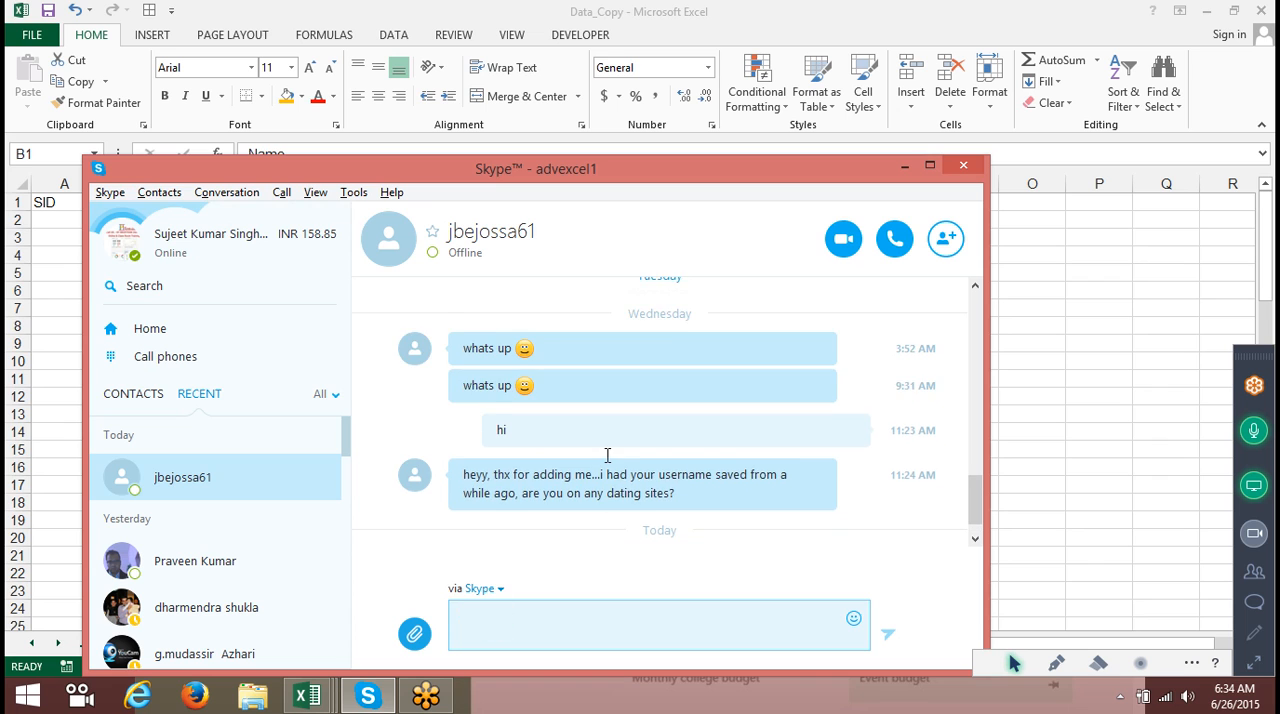
scroll(607, 455, down, 5)
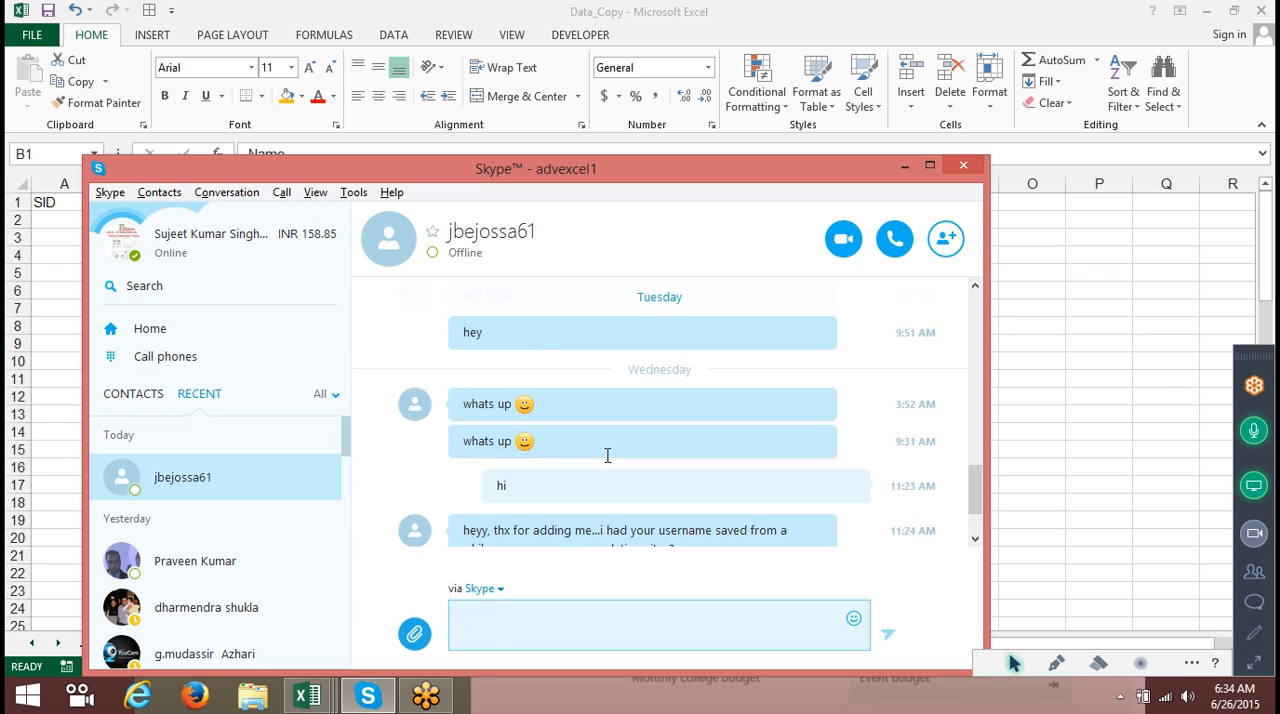
click(958, 166)
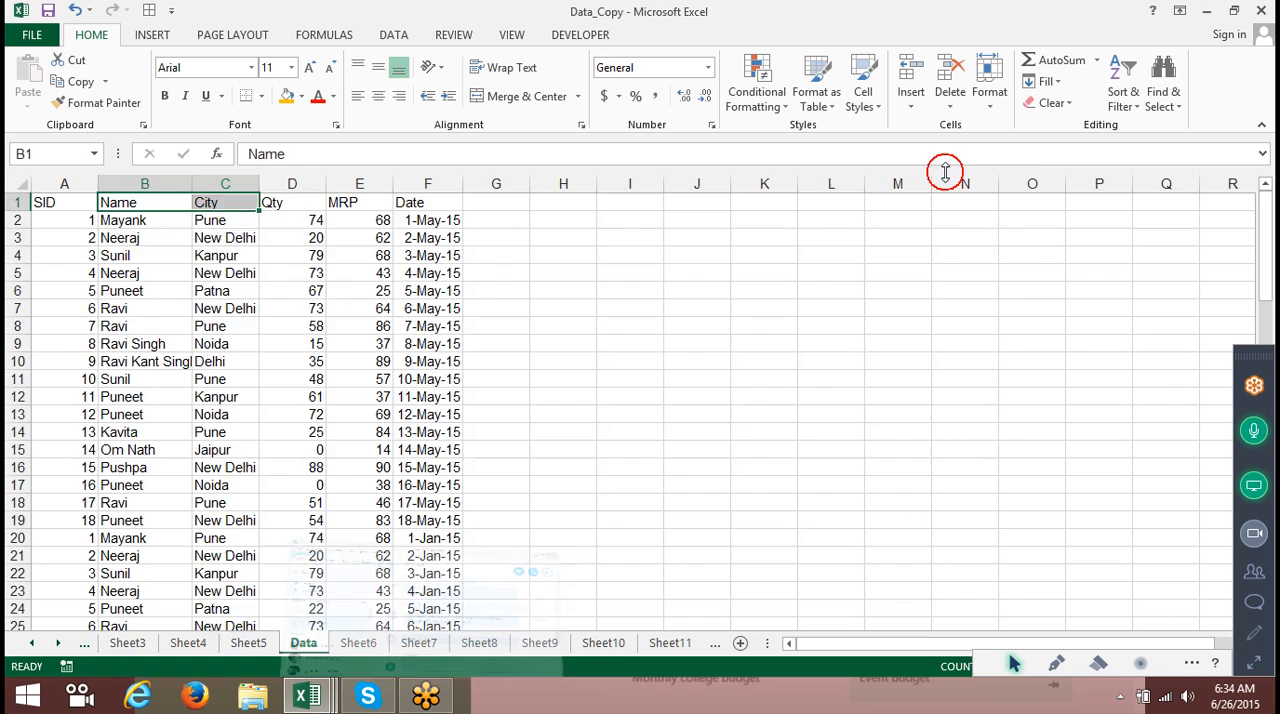
Open Custom Sort for the Data table and browse the list of columns to sort by.
click(677, 275)
click(168, 203)
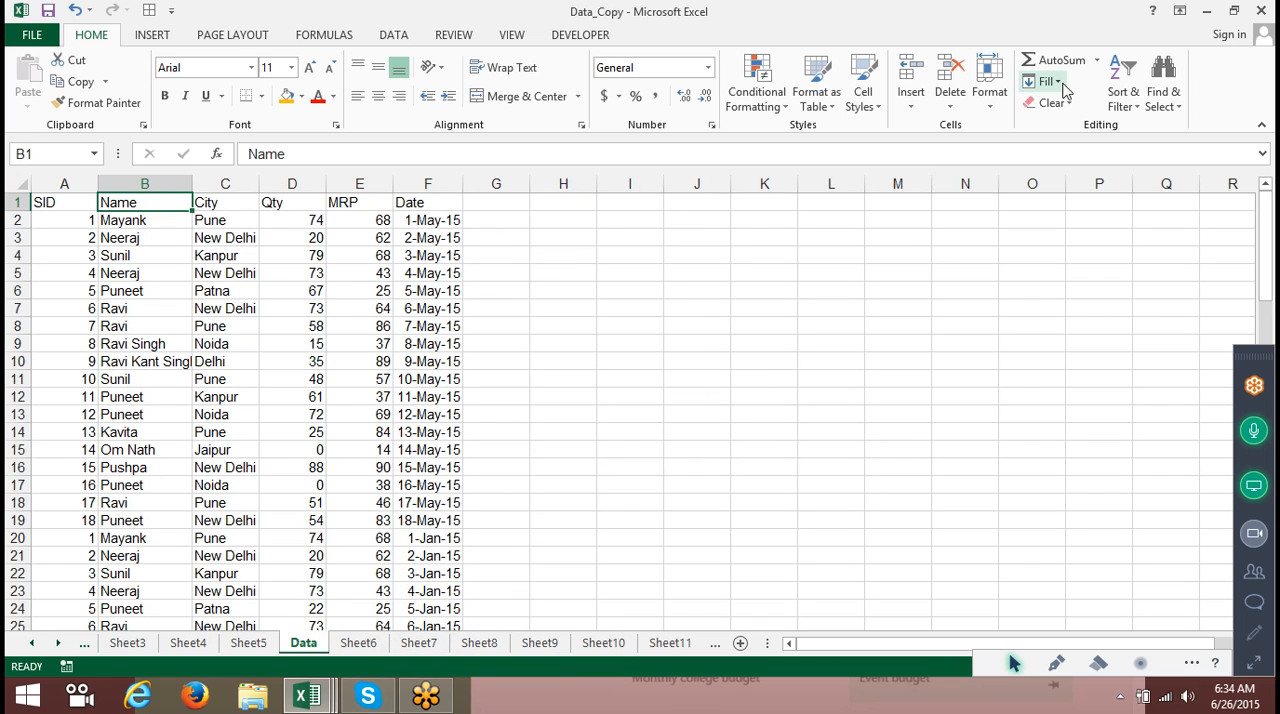
click(1122, 90)
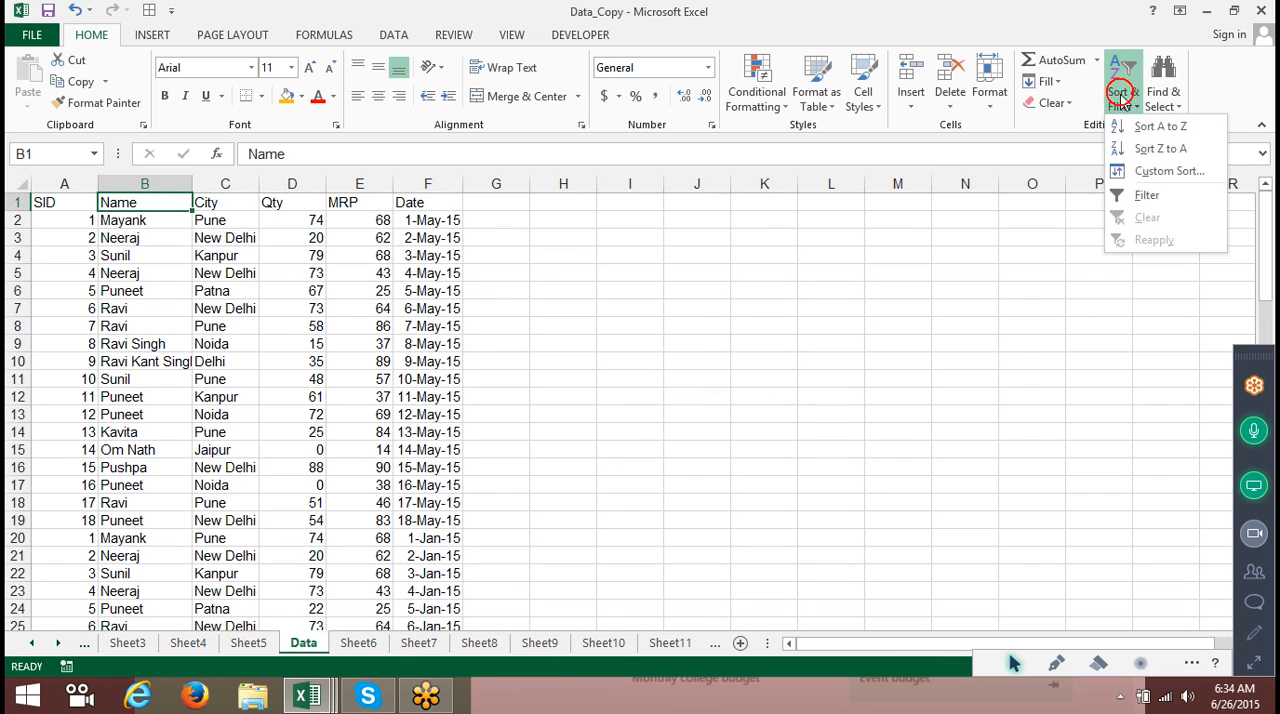
click(1146, 178)
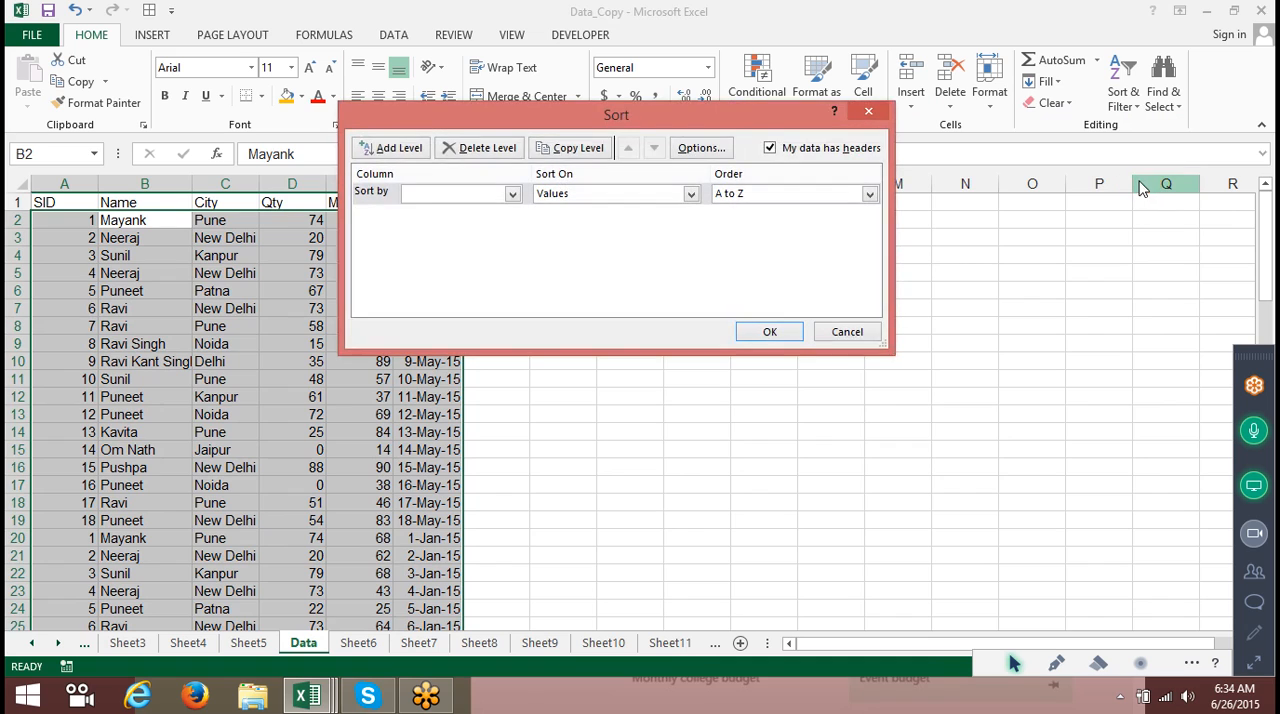
click(478, 193)
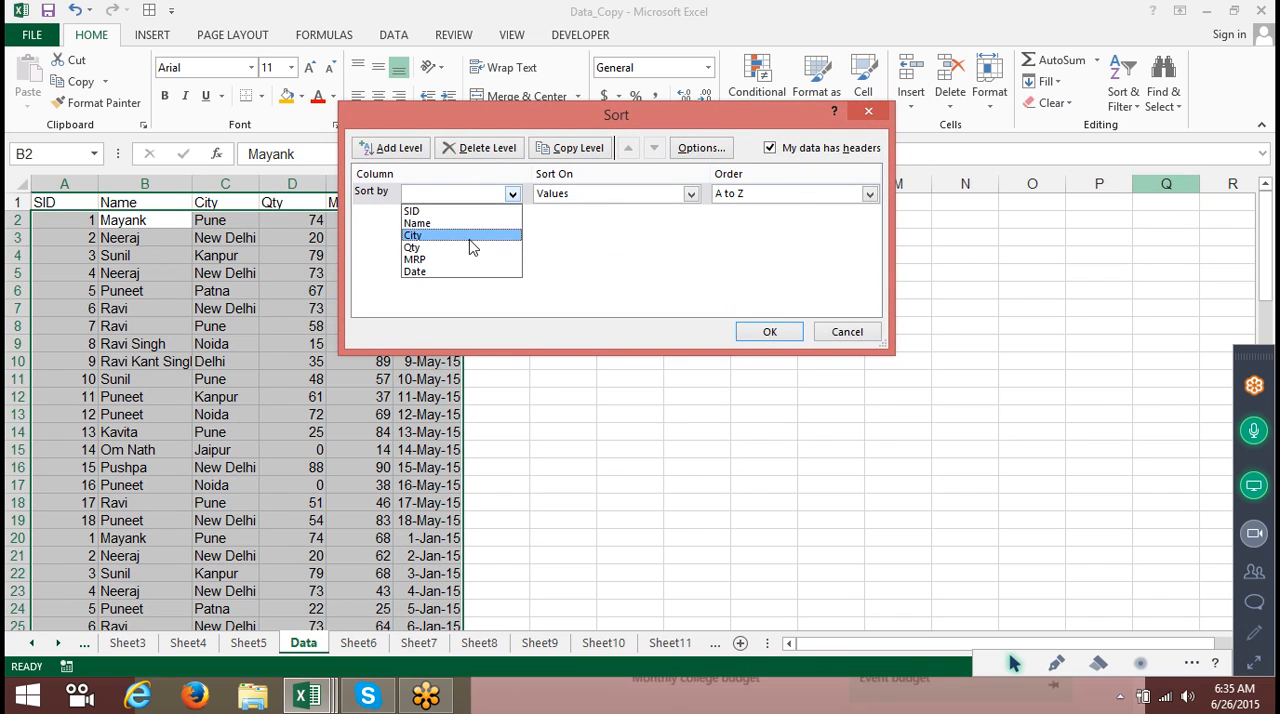
click(671, 263)
click(775, 152)
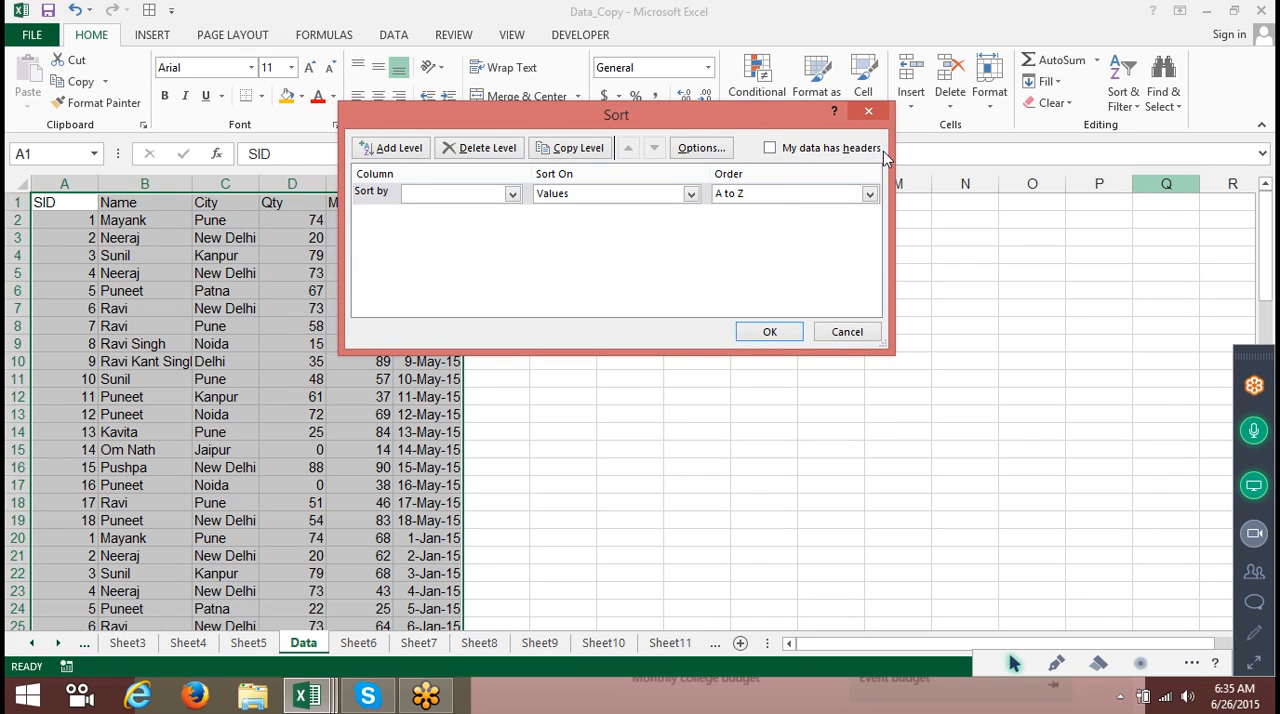
click(462, 194)
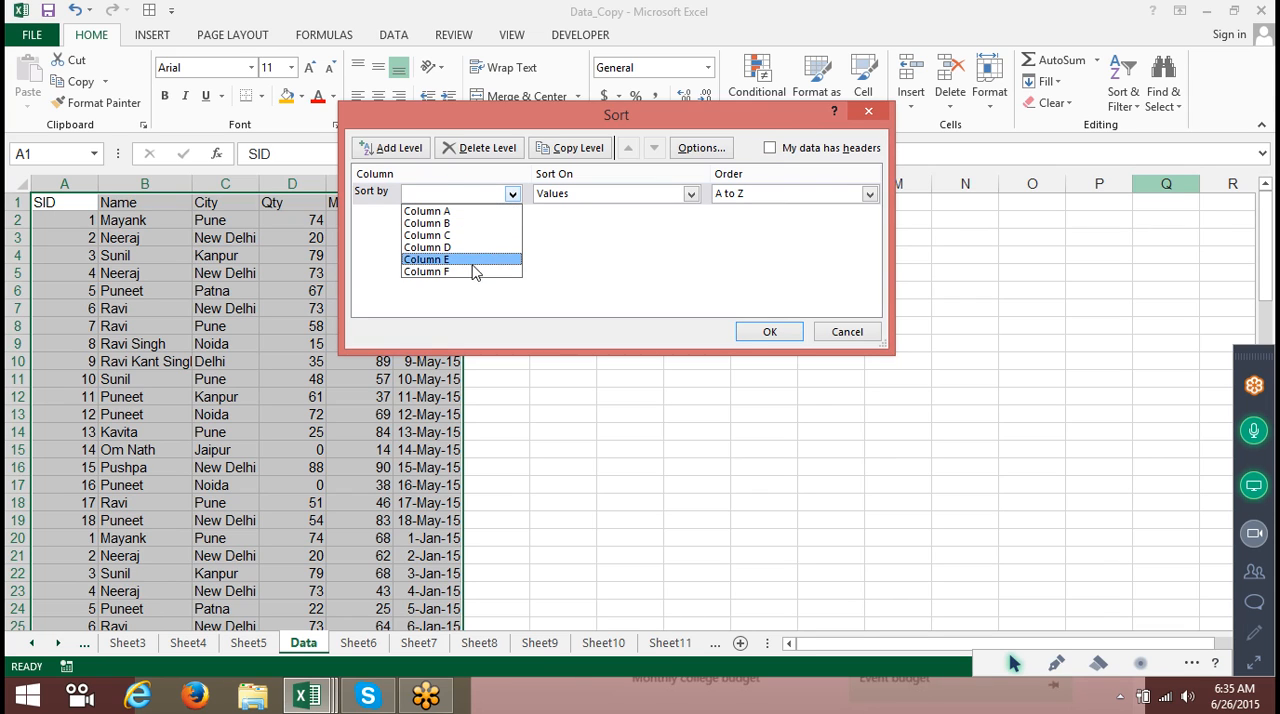
click(768, 148)
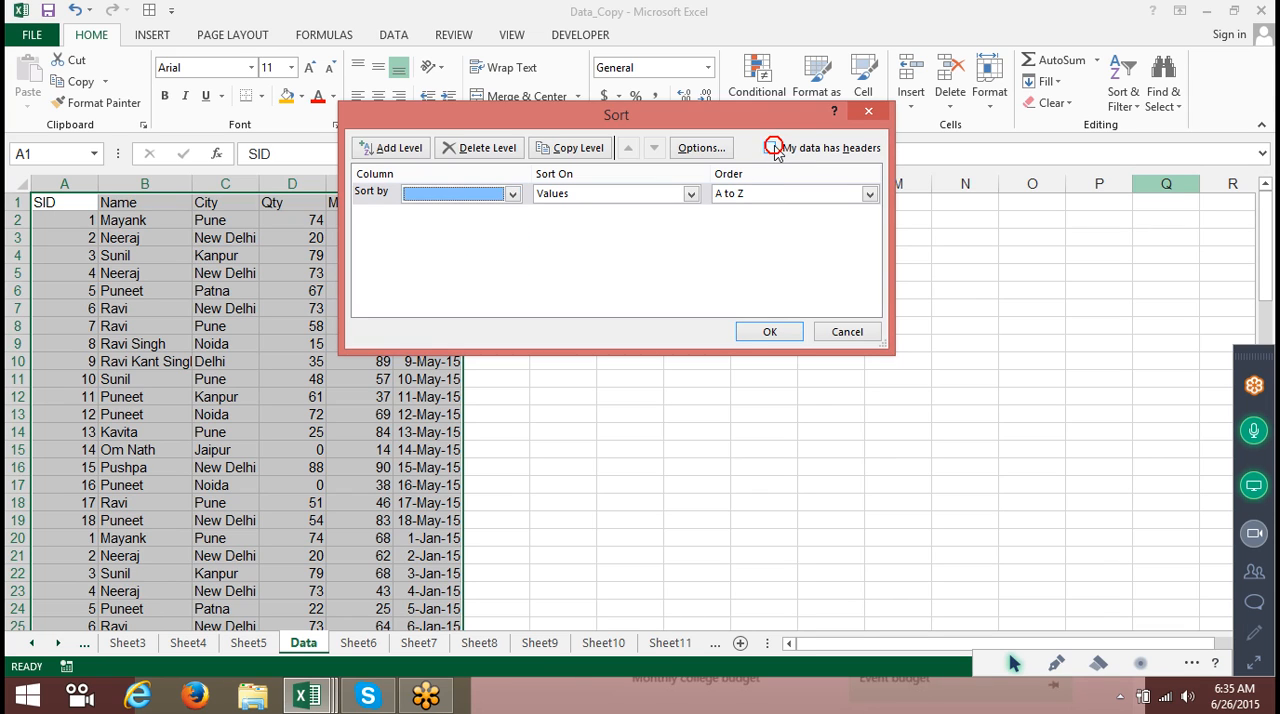
click(785, 150)
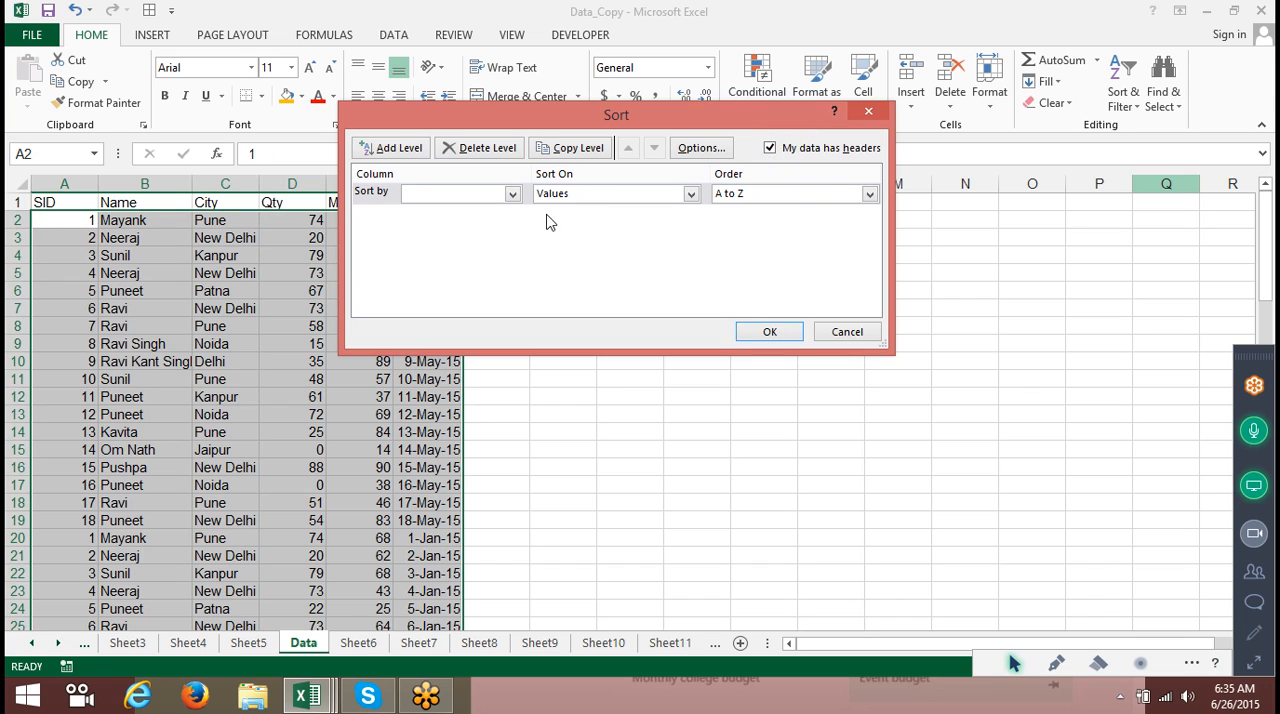
Sort the table by Name, then by City, both A to Z.
click(509, 194)
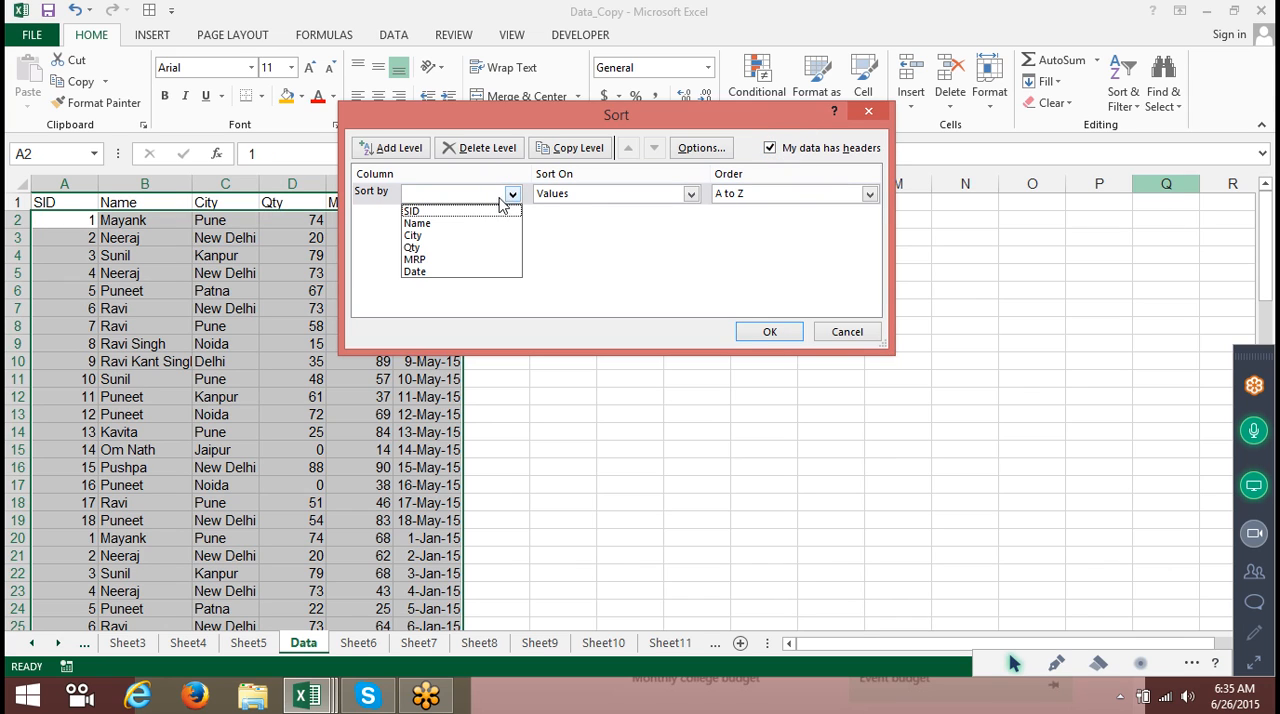
click(494, 224)
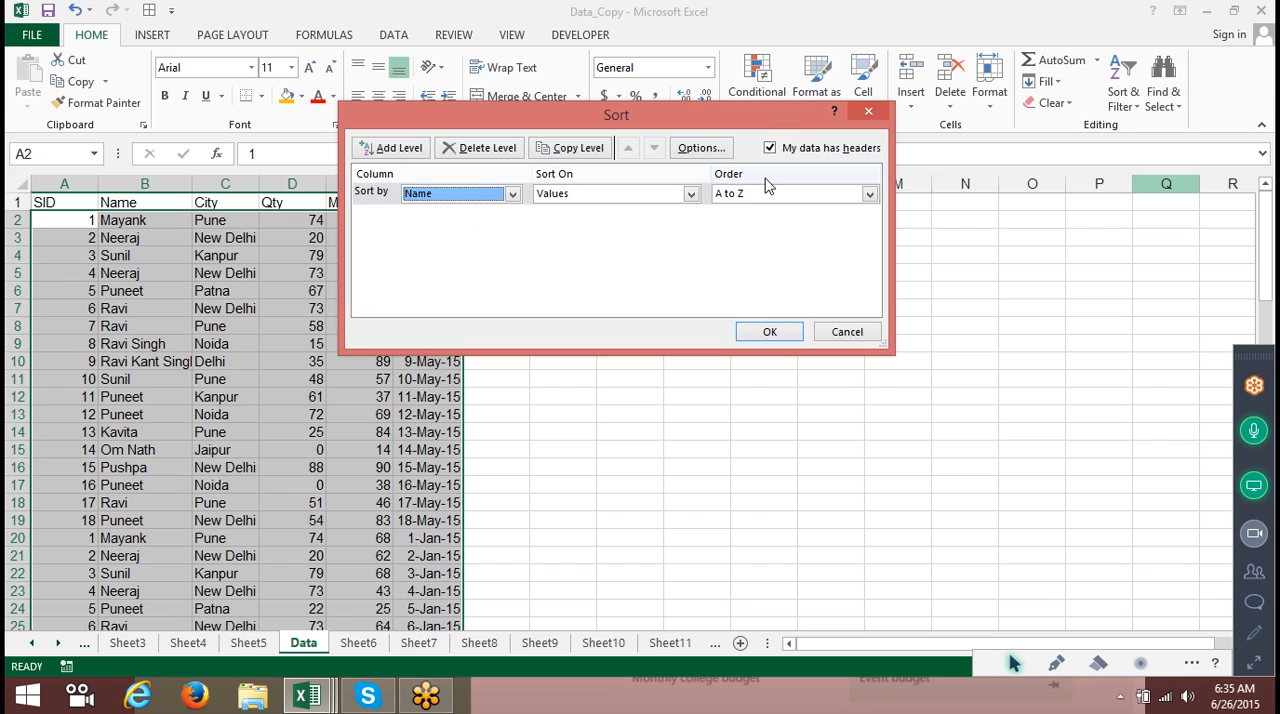
click(399, 148)
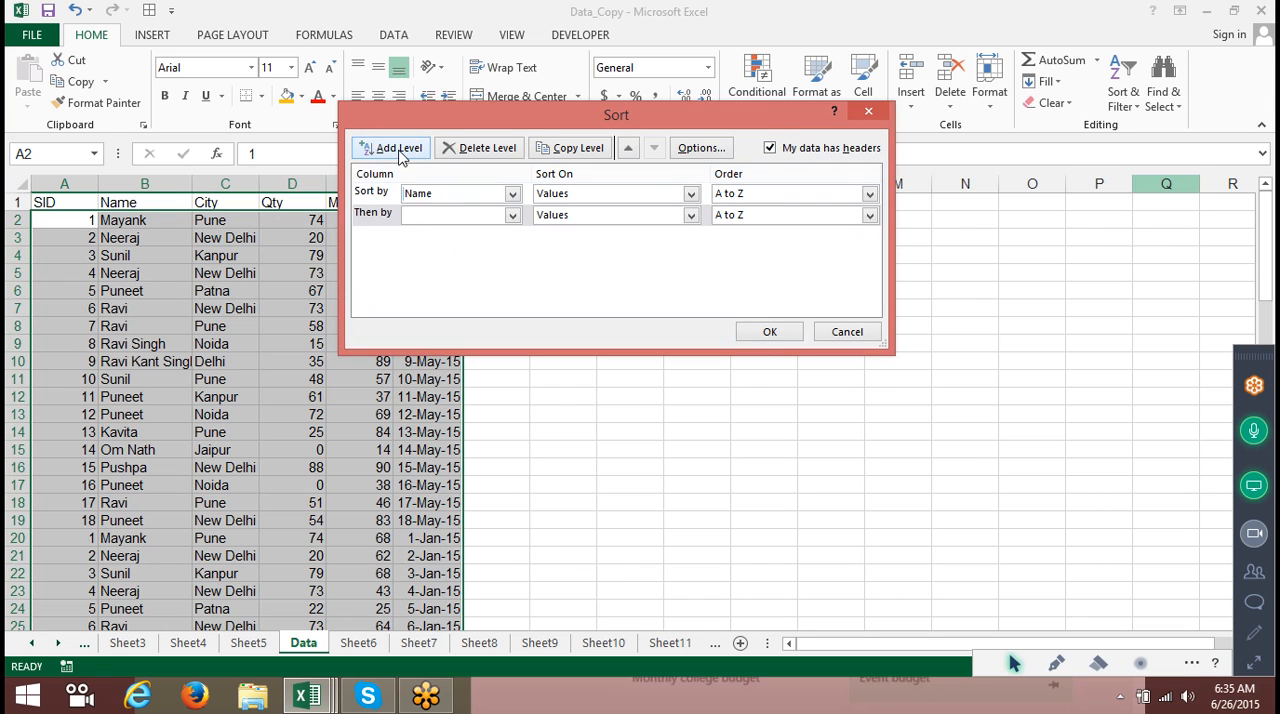
click(454, 215)
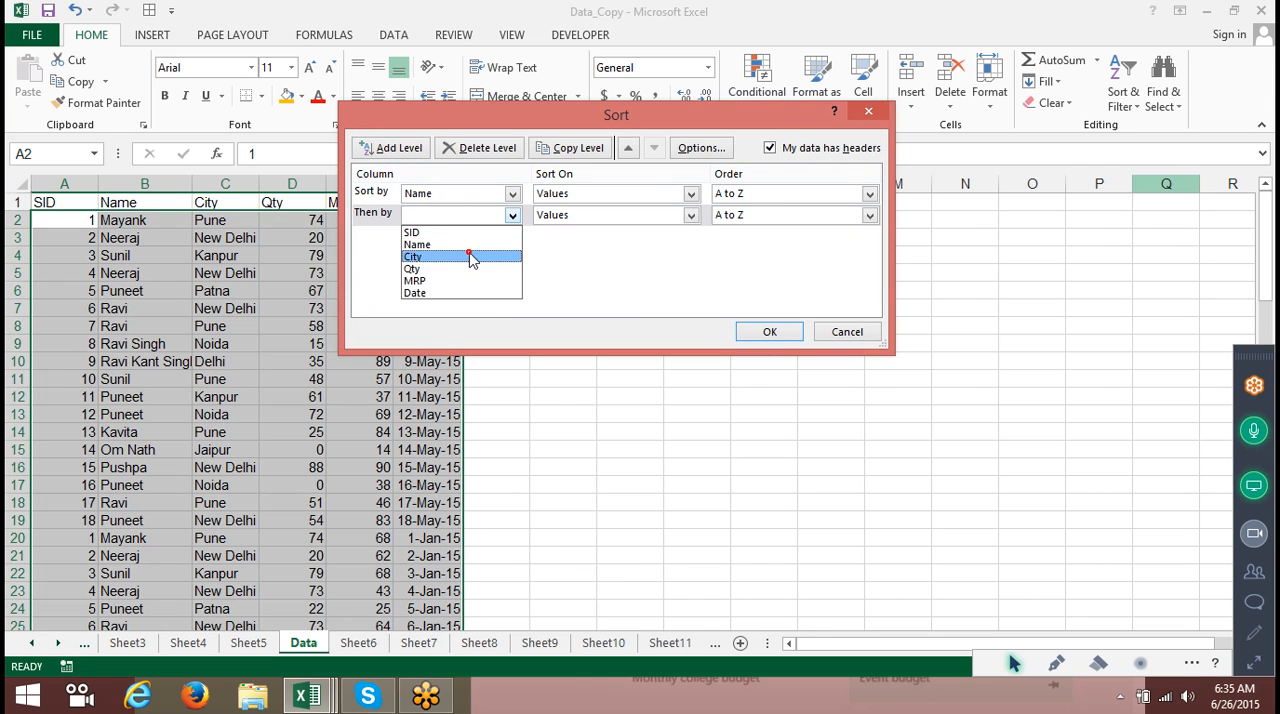
click(472, 258)
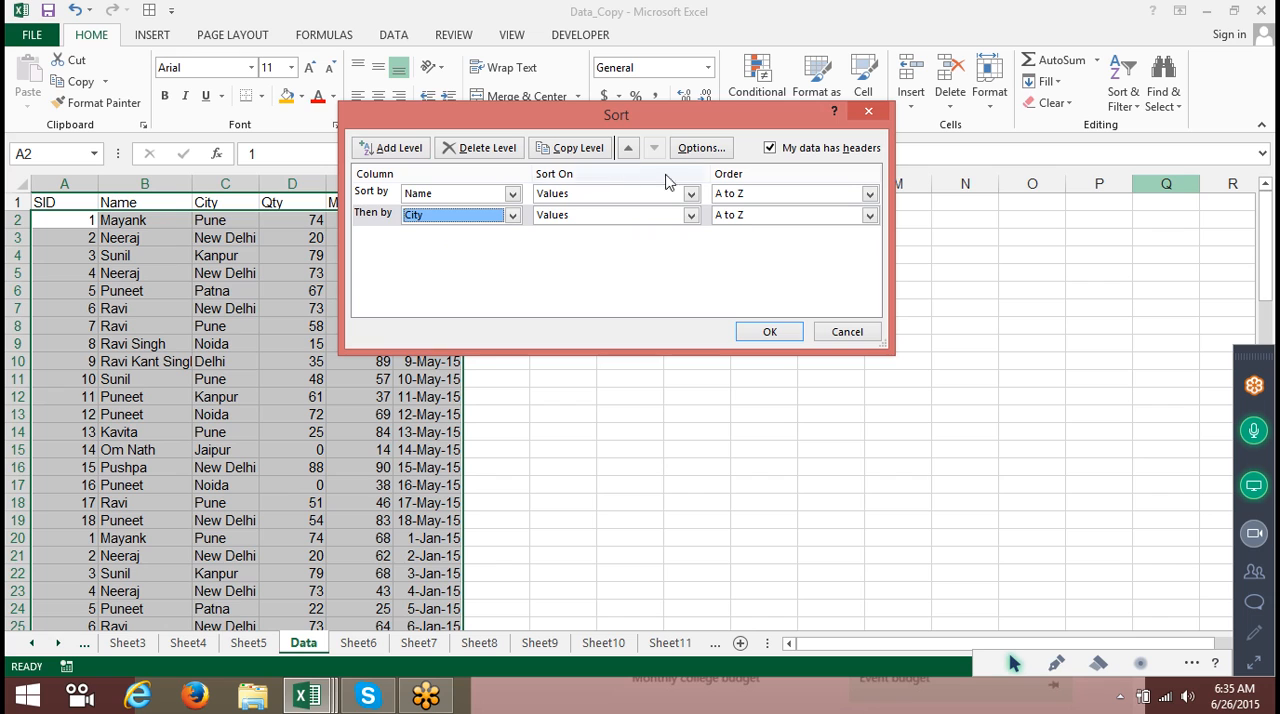
drag(587, 121, 780, 133)
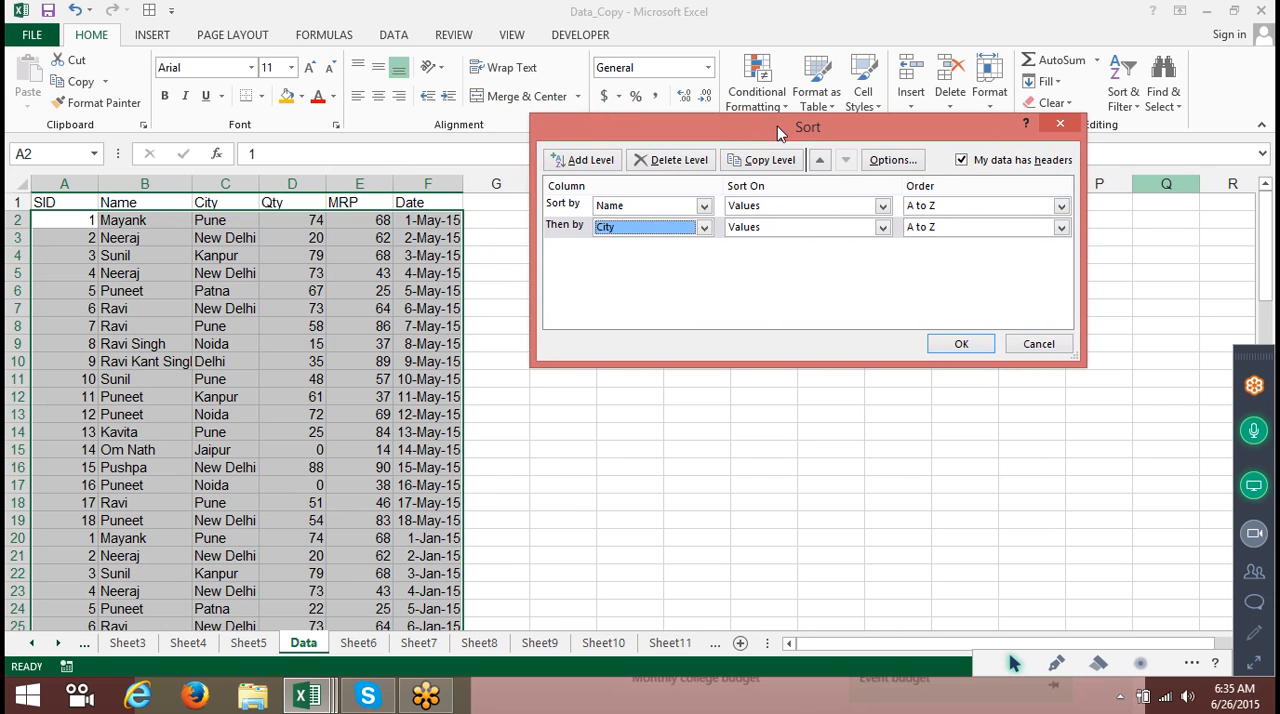
click(961, 344)
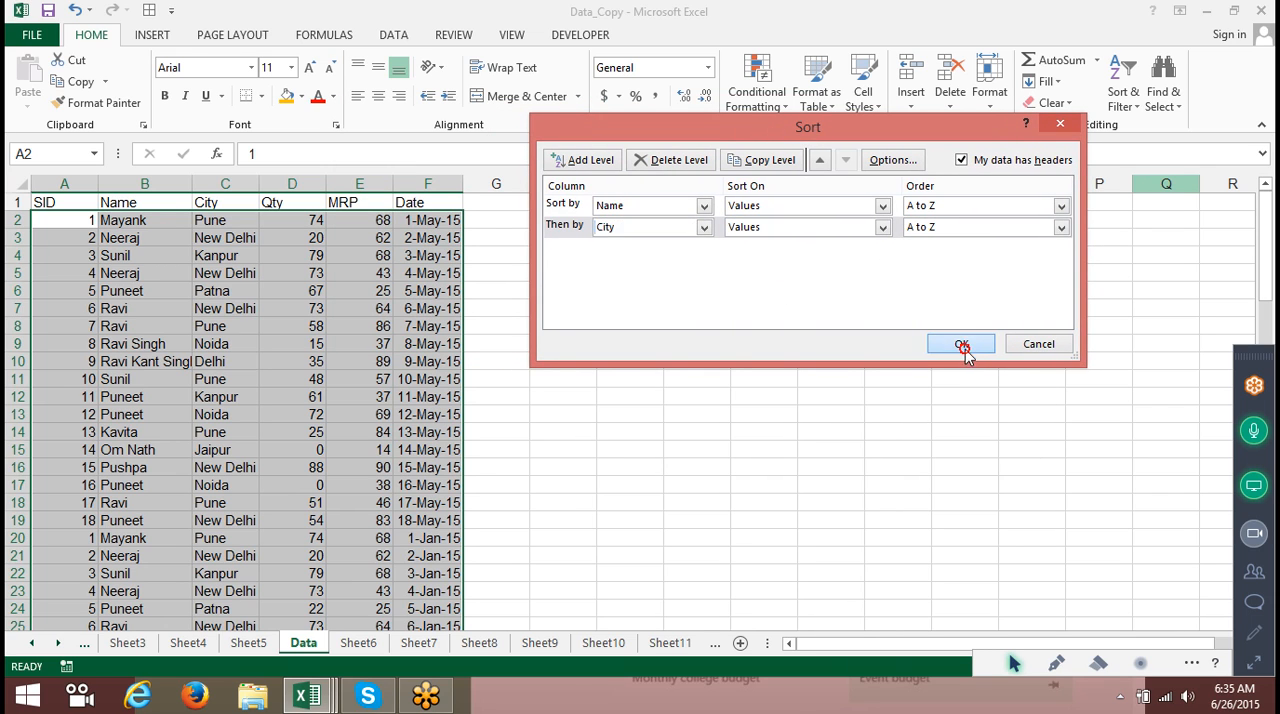
Select and inspect the sorted Name and City groups in the table.
drag(149, 222, 149, 309)
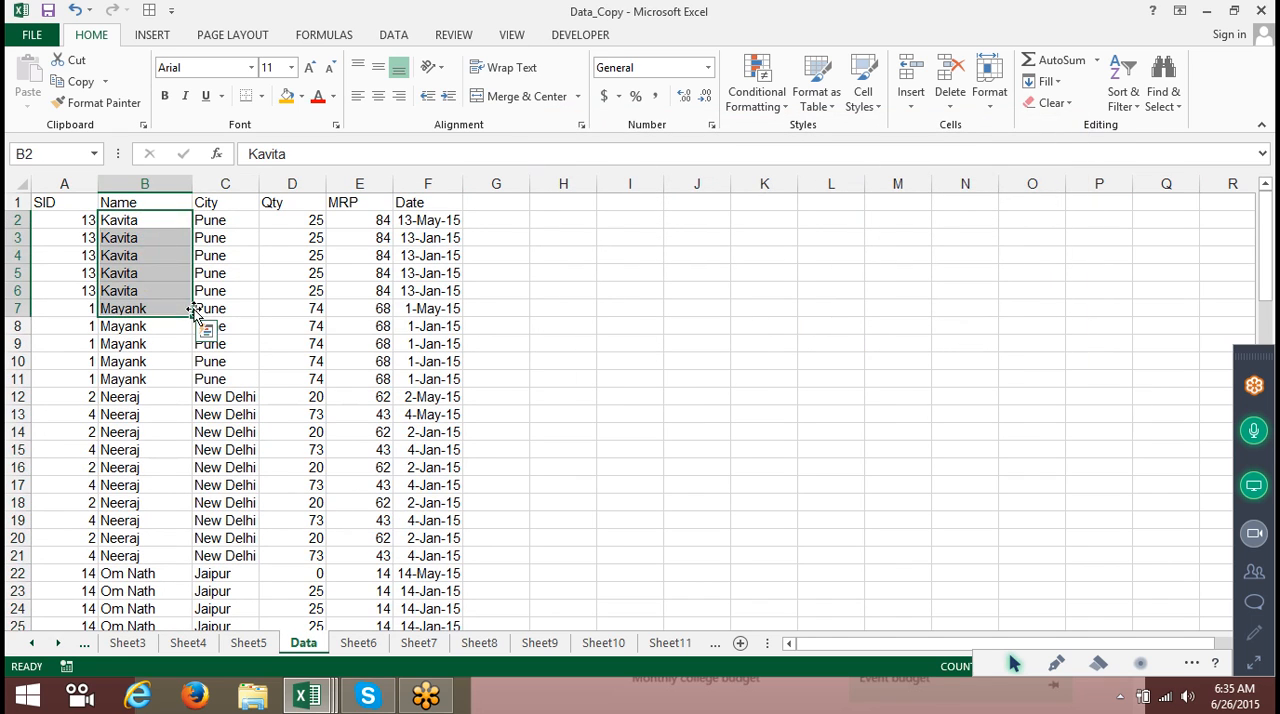
click(247, 220)
drag(250, 230, 256, 375)
scroll(256, 376, down, 6)
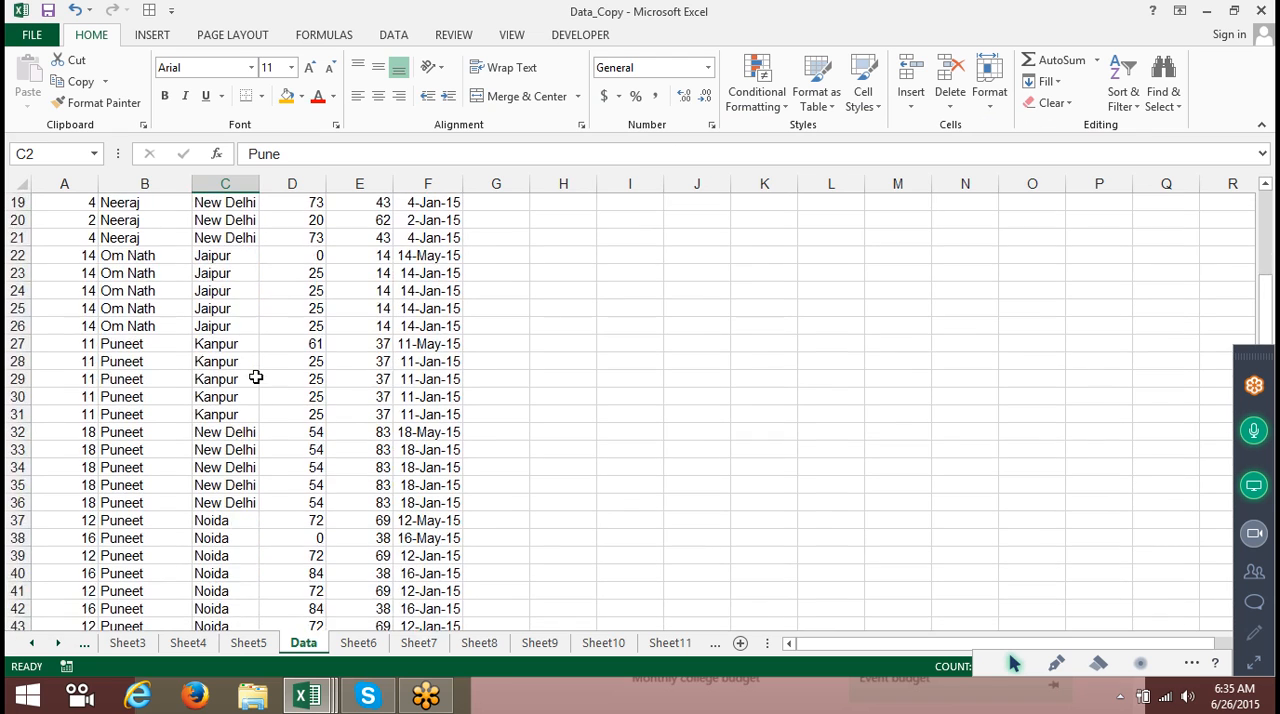
scroll(256, 376, up, 6)
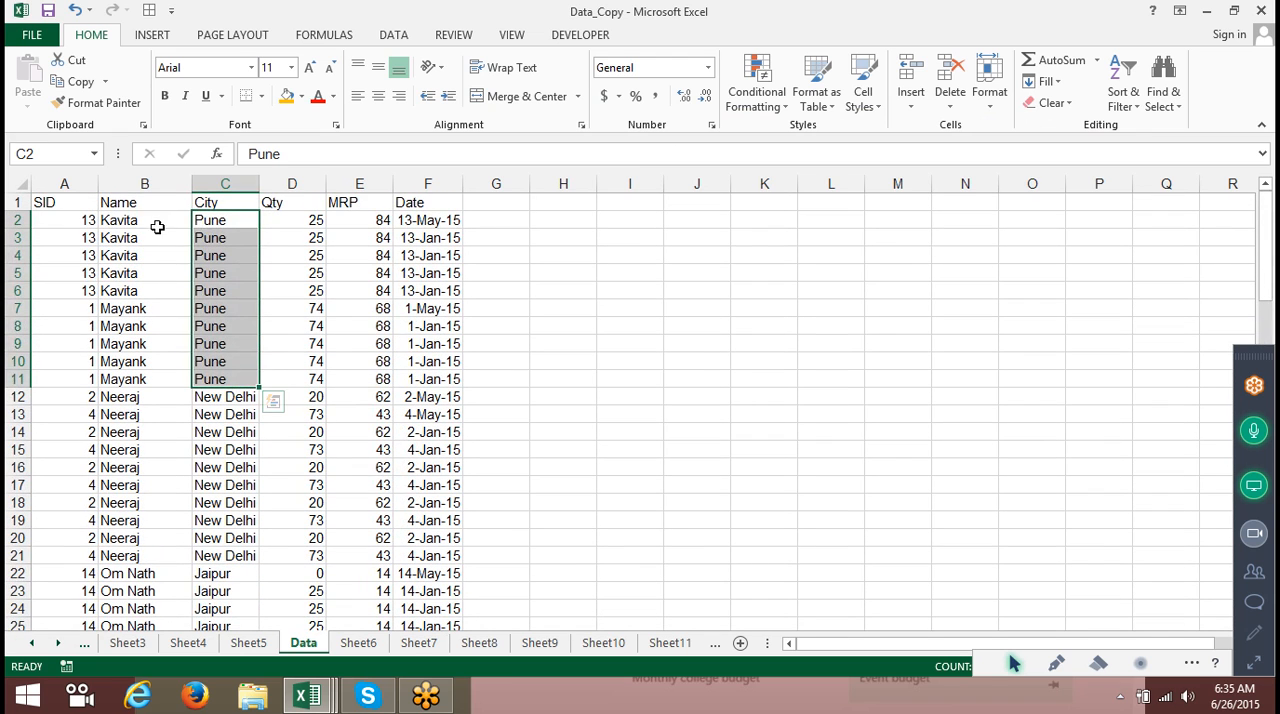
Reorder the custom sort so City is the first level and Name the second, and apply it.
click(163, 218)
click(1045, 81)
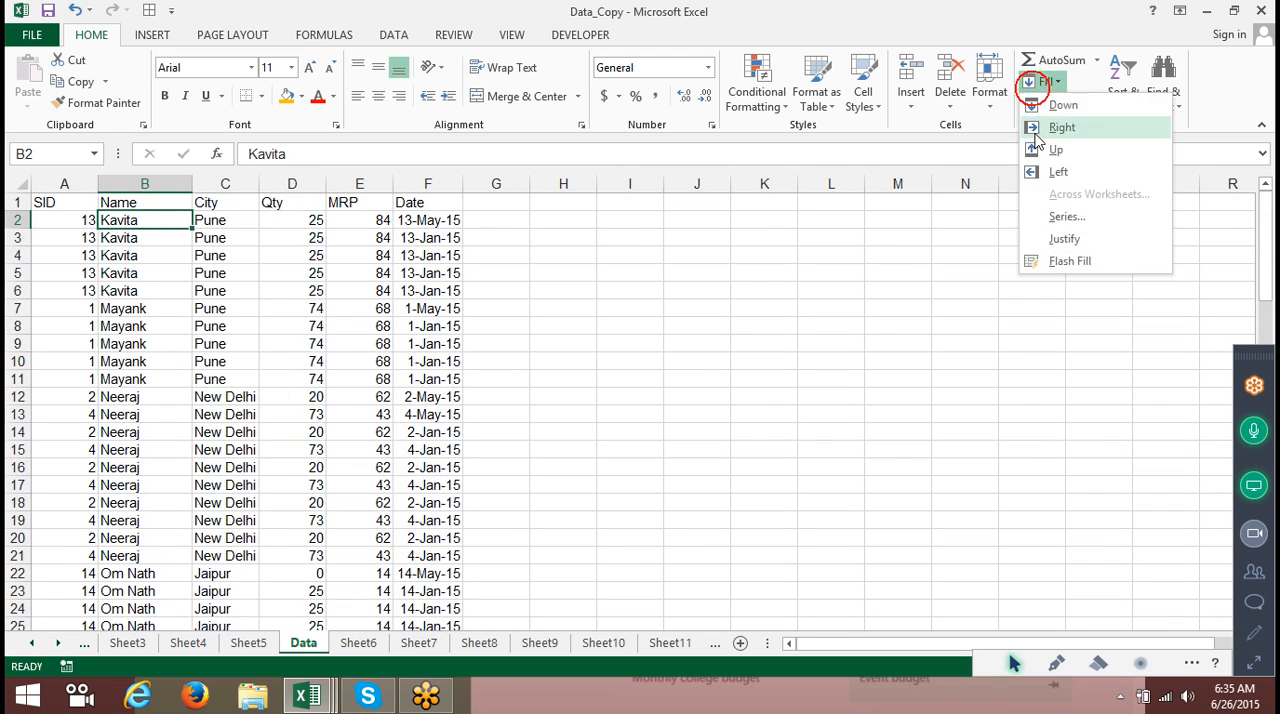
click(1122, 76)
click(1122, 76)
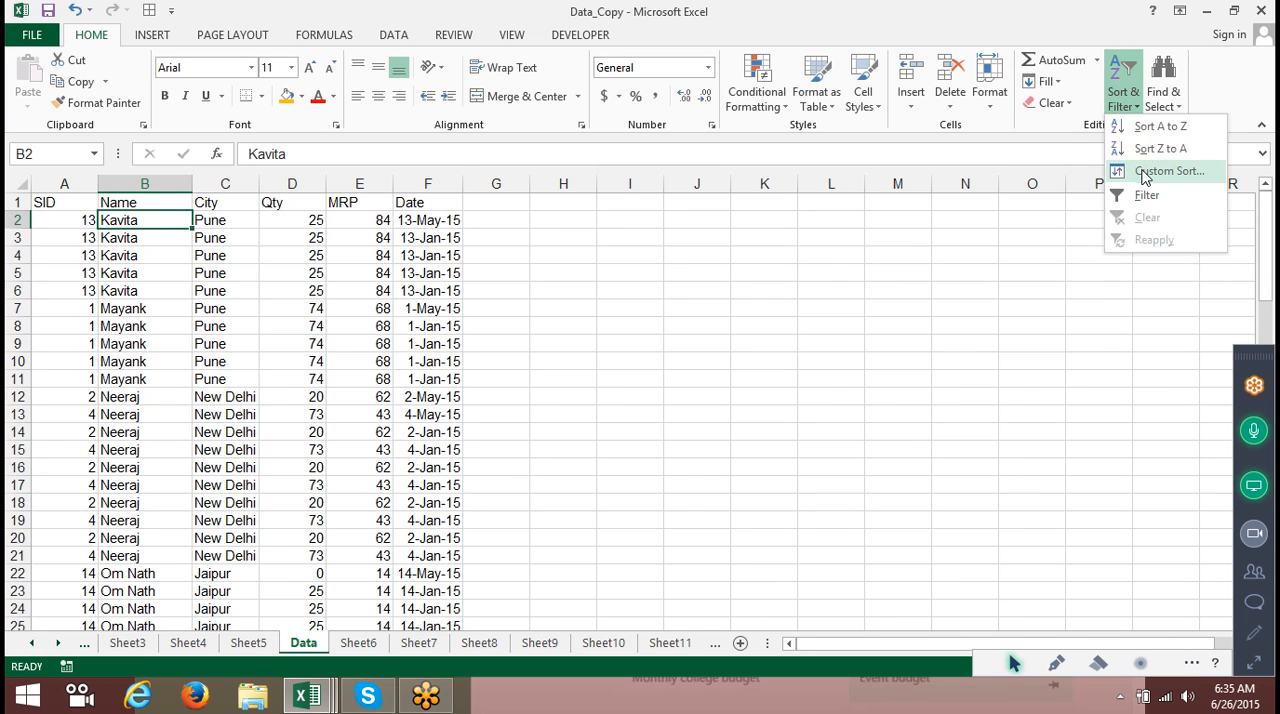
click(1150, 170)
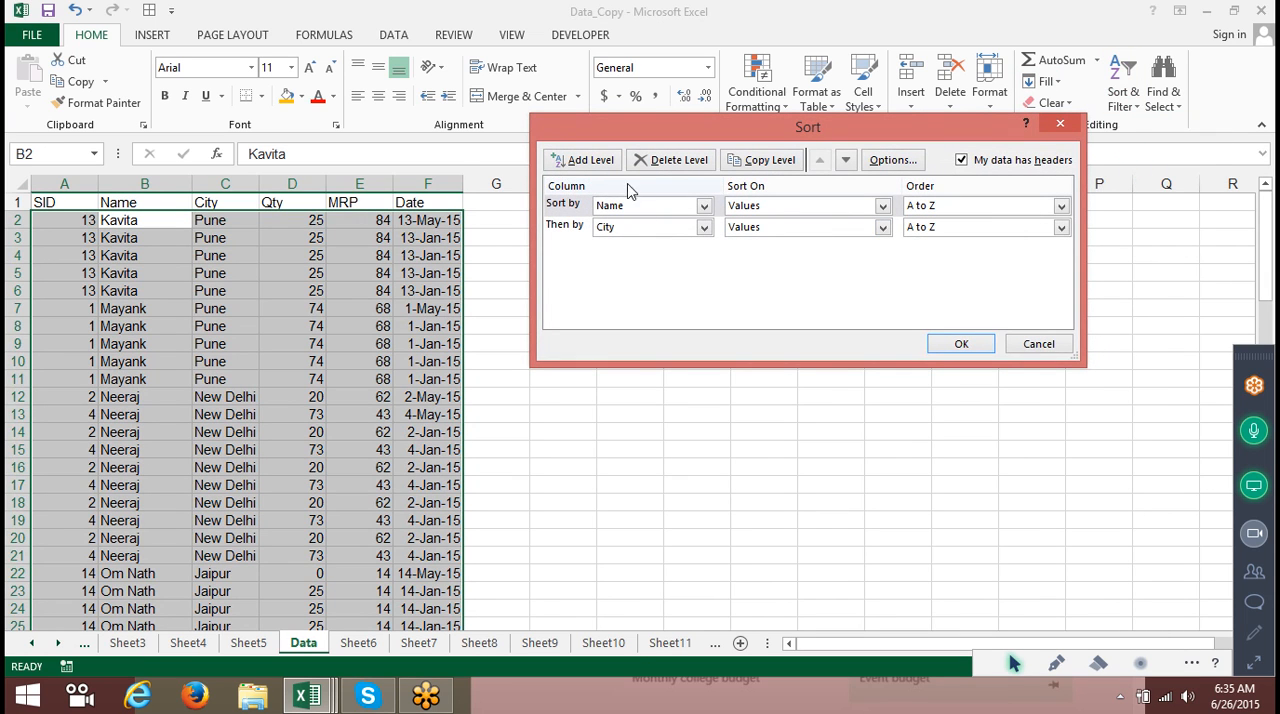
click(566, 230)
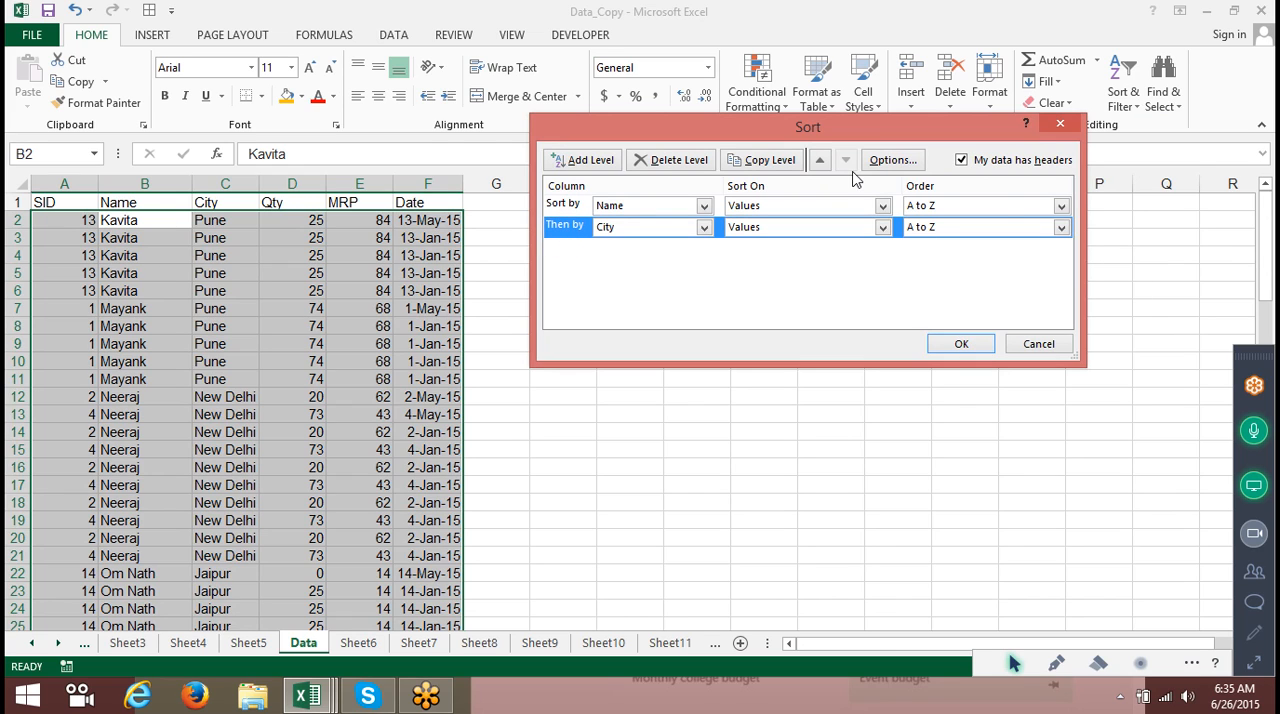
click(819, 162)
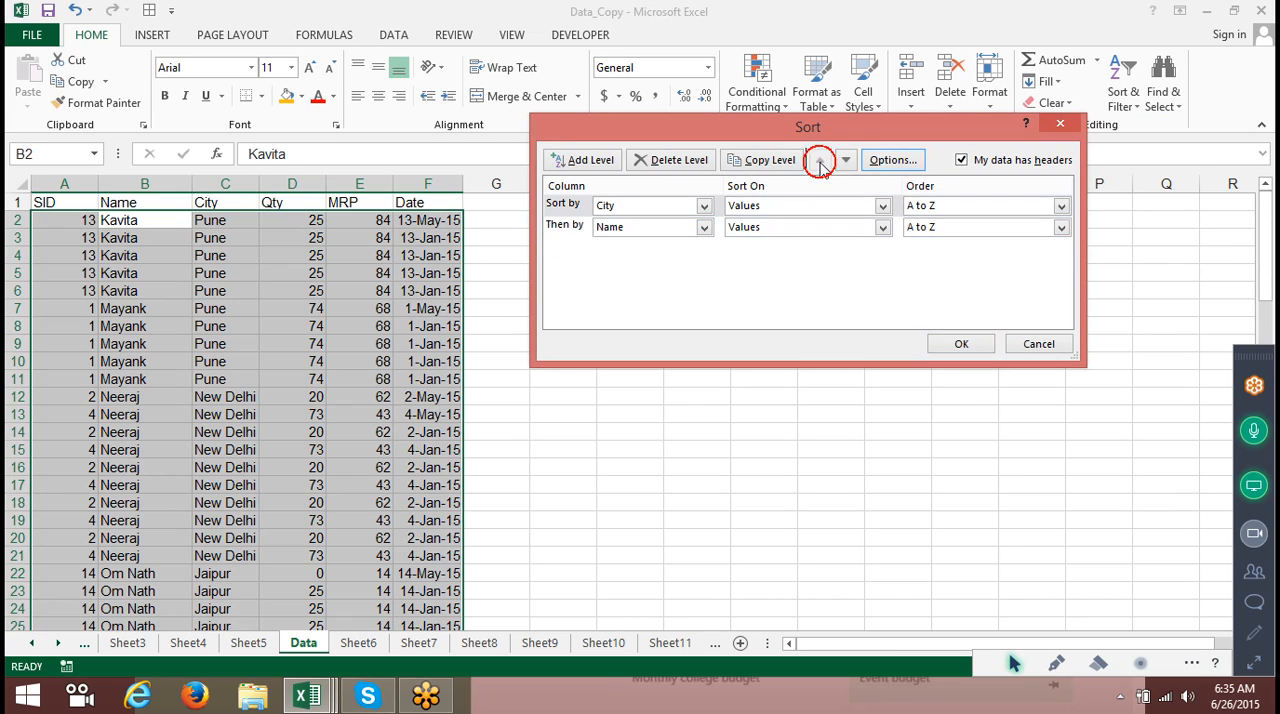
click(957, 343)
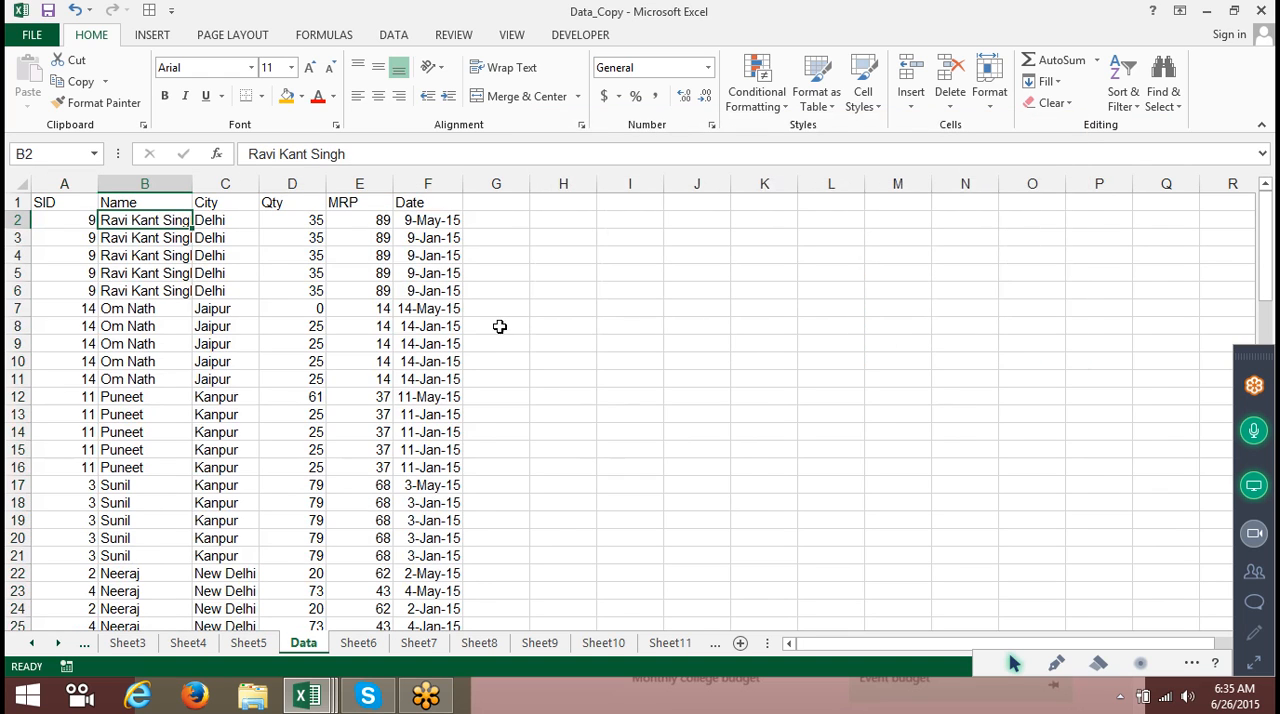
Select and review the City and Name groups of the re-sorted table.
drag(243, 220, 220, 382)
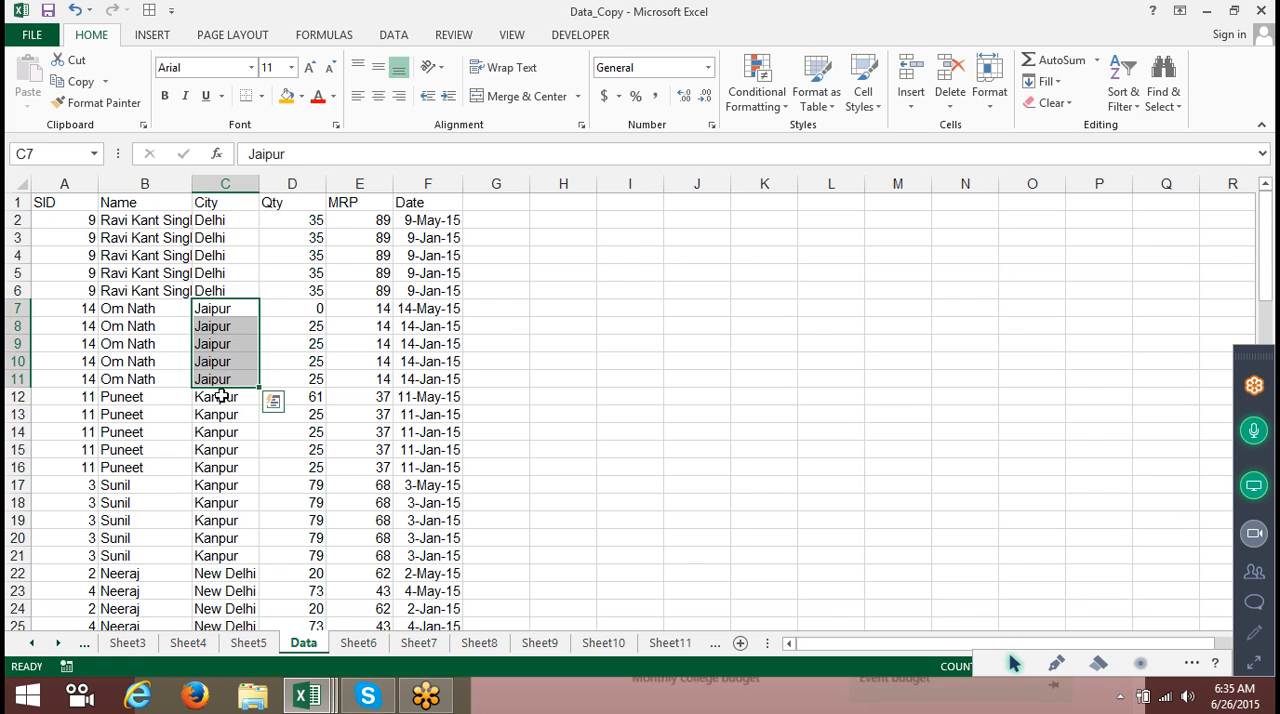
click(140, 328)
click(155, 398)
click(155, 468)
drag(163, 548, 129, 313)
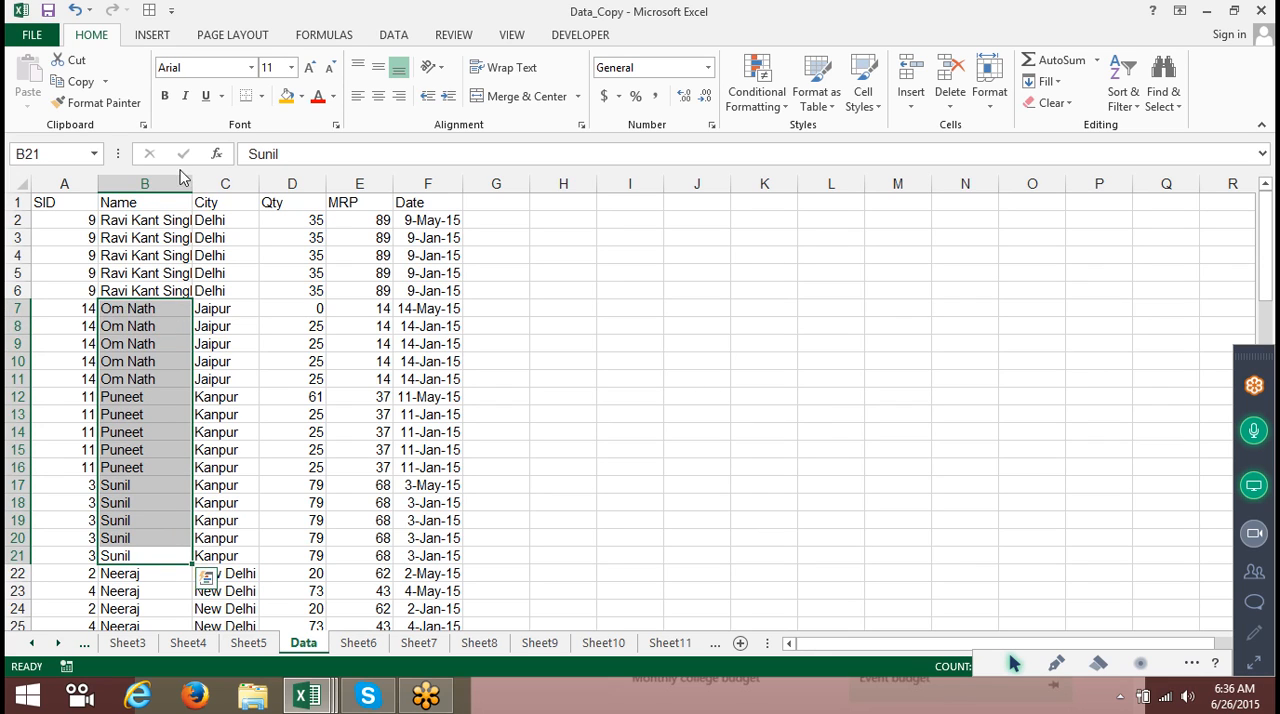
Add a third sort level on Qty, Smallest to Largest, below City and Name, then cancel the Sort dialog.
click(138, 207)
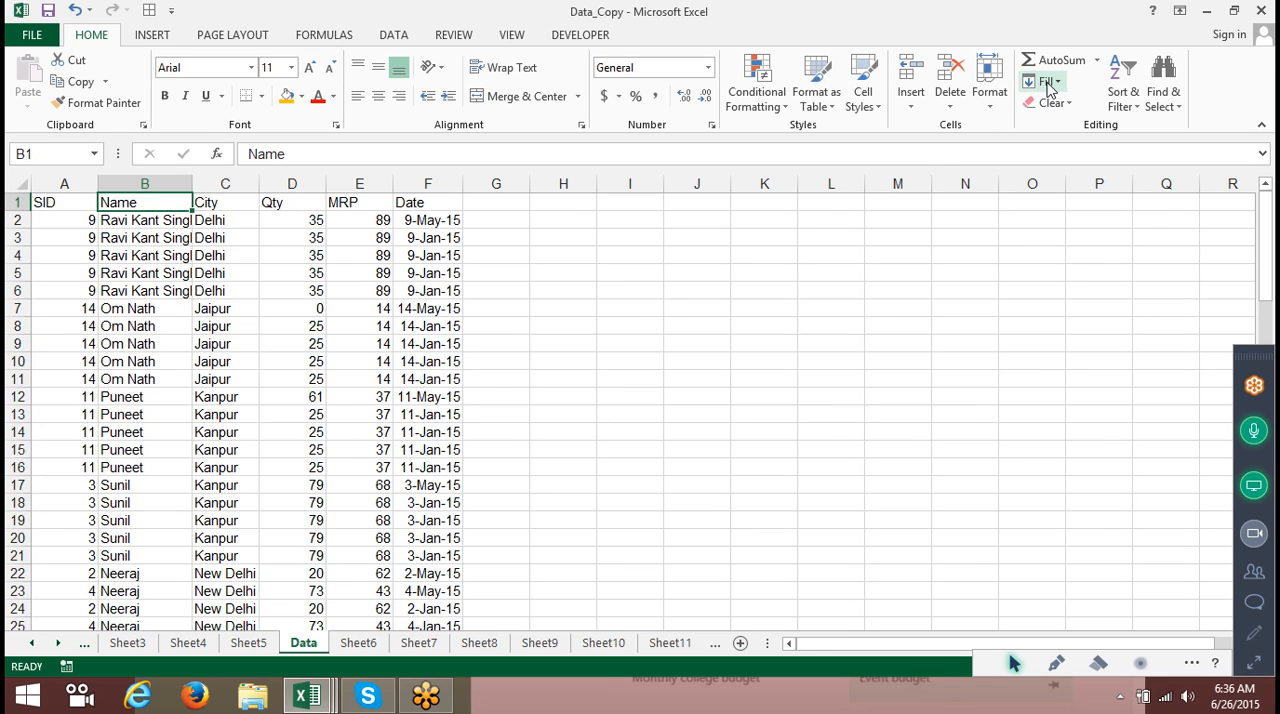
click(1124, 100)
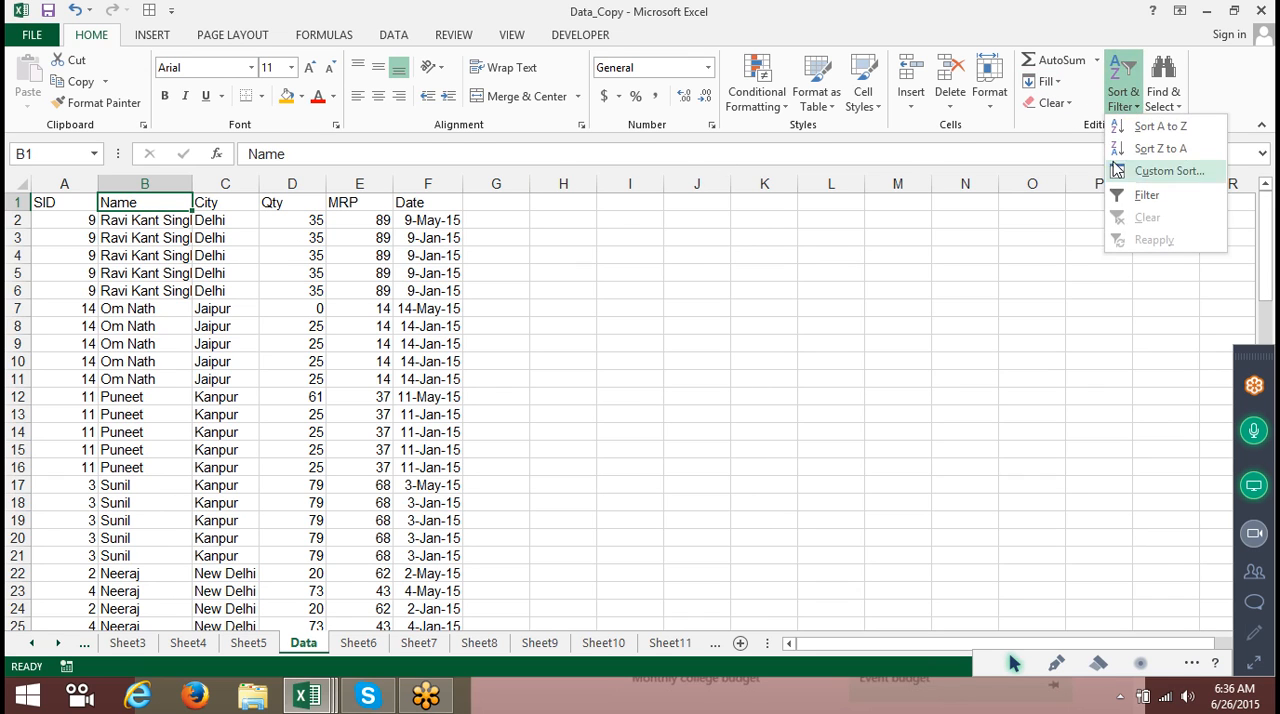
click(1150, 168)
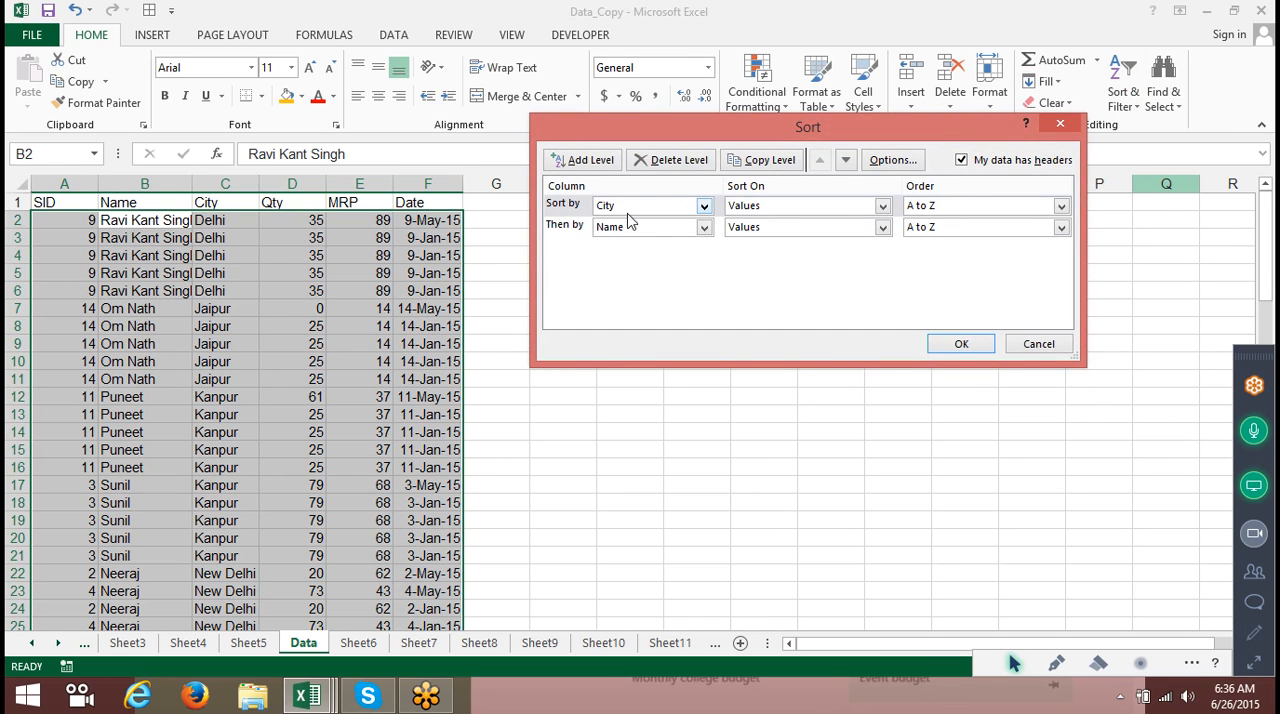
click(577, 163)
click(620, 228)
click(621, 229)
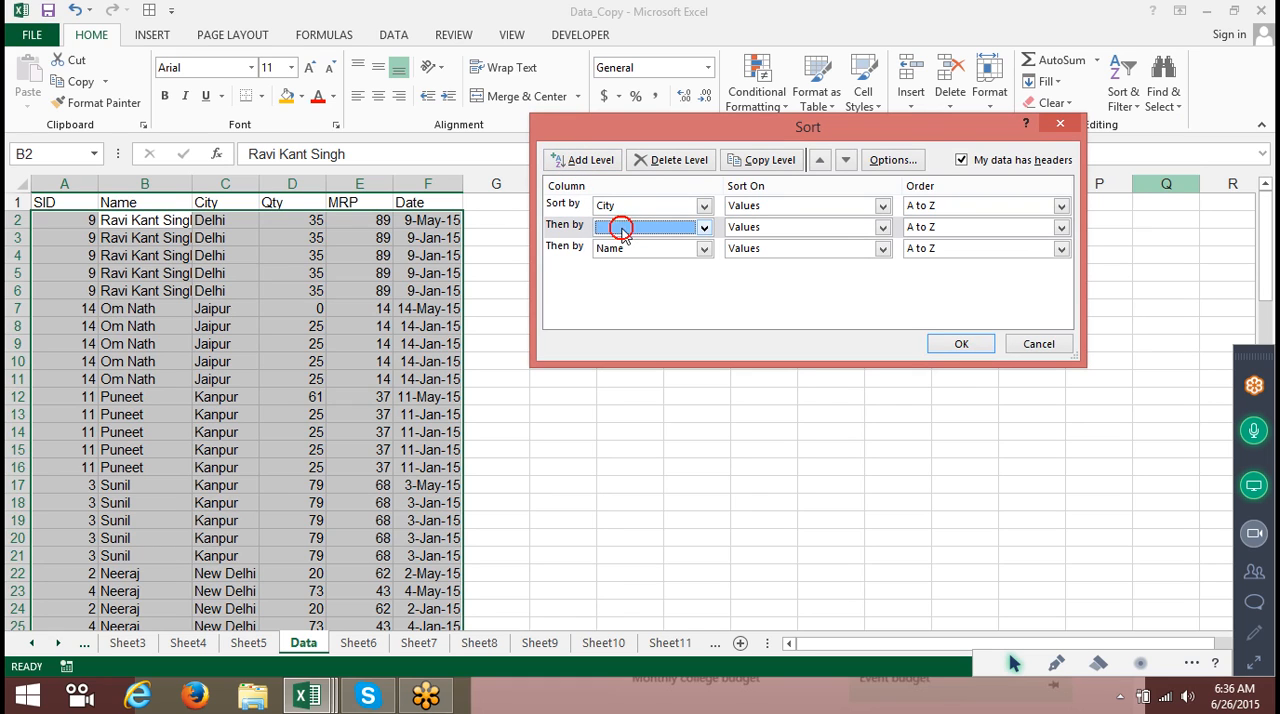
click(846, 160)
click(650, 249)
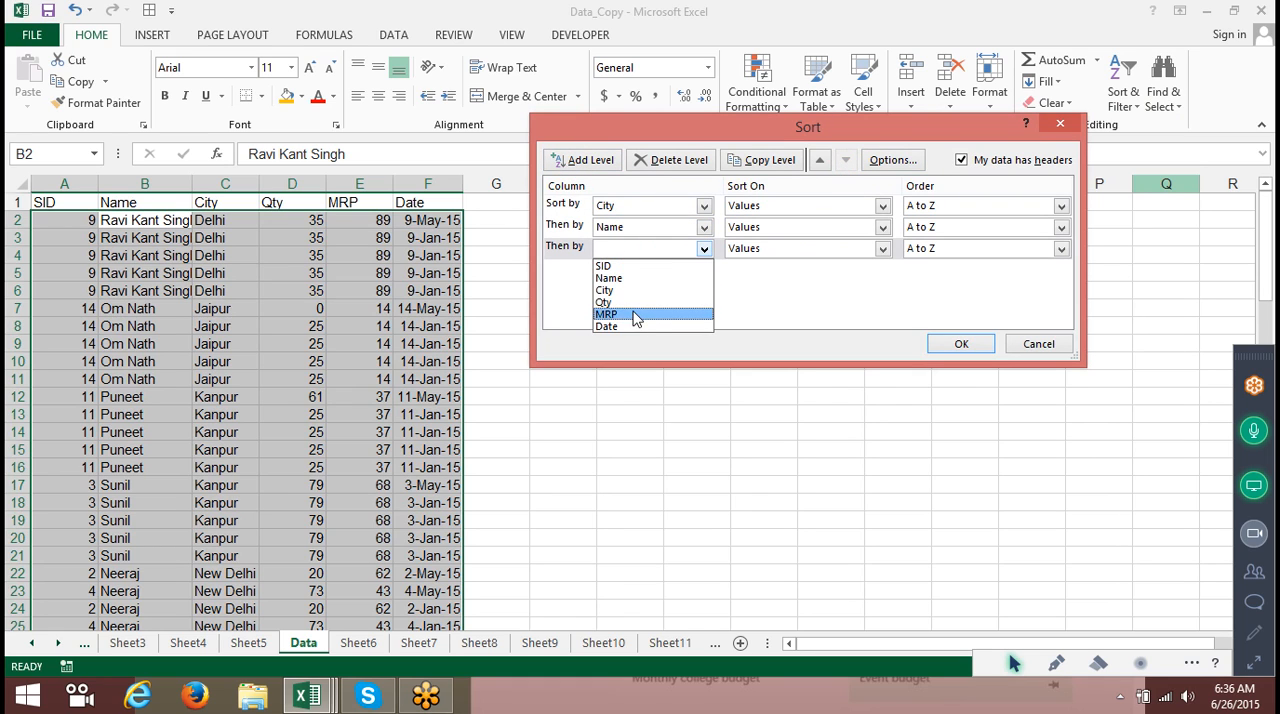
click(634, 302)
click(940, 250)
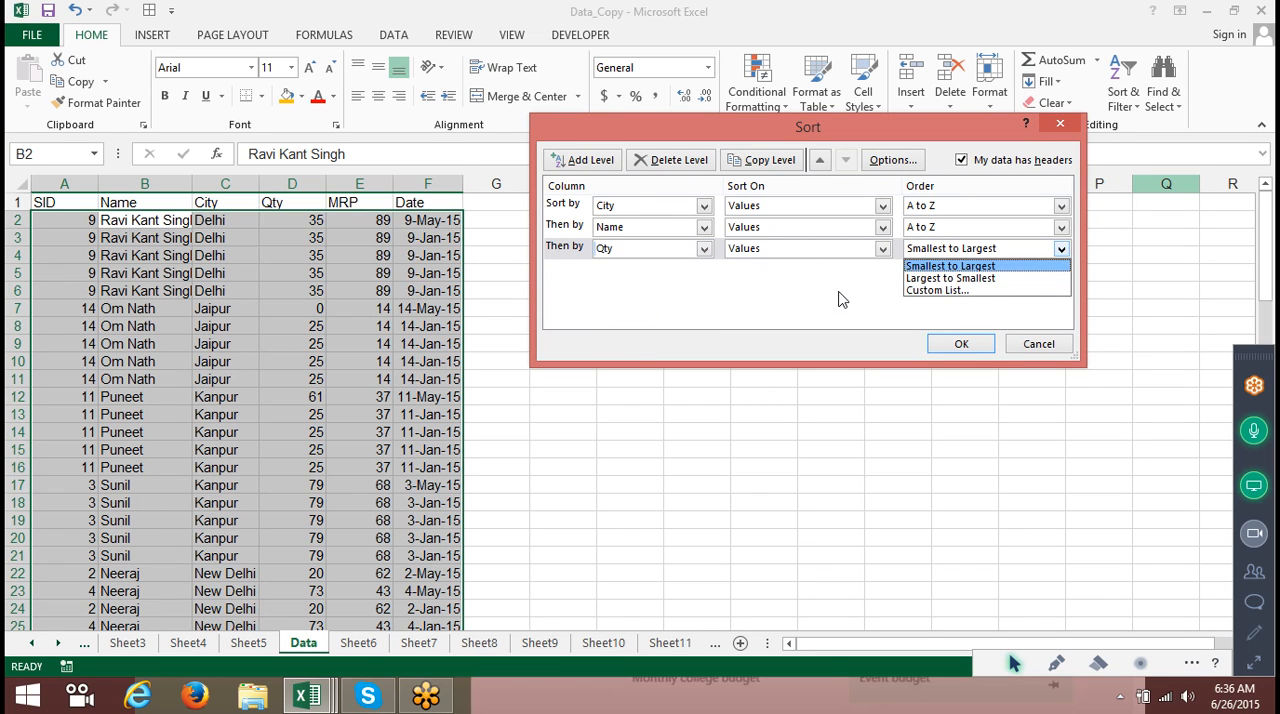
click(1040, 355)
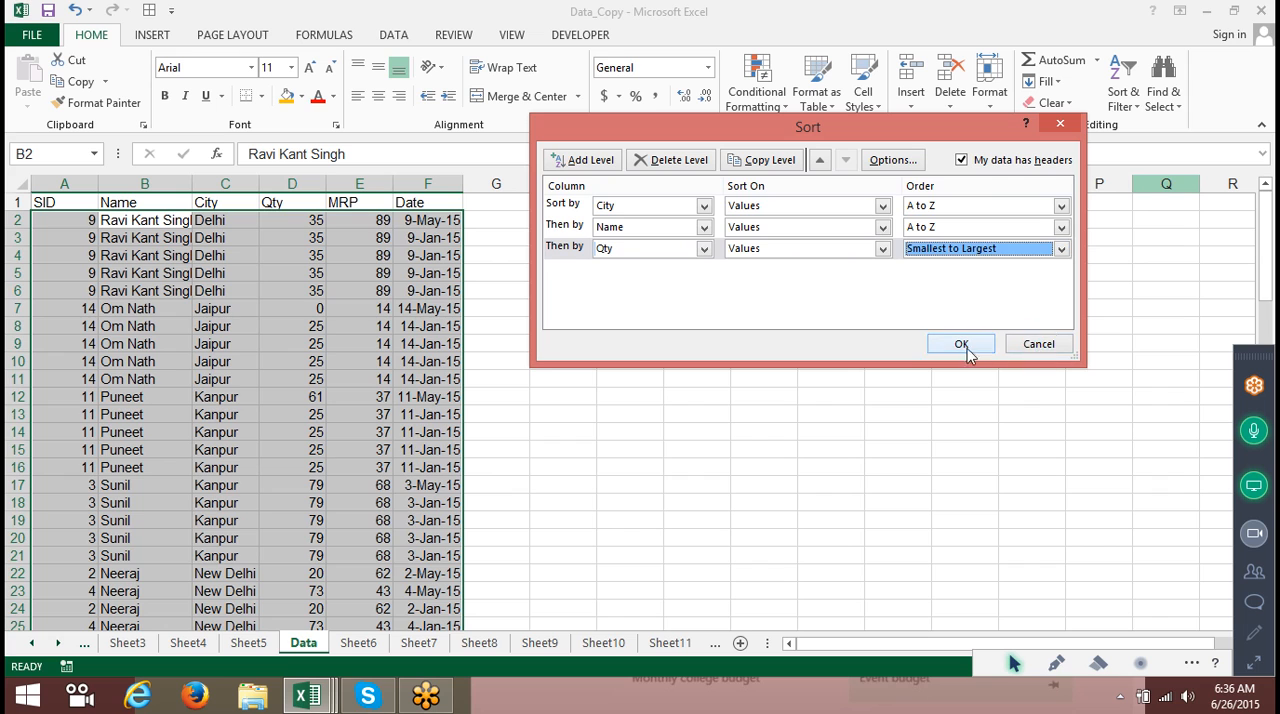
click(1034, 343)
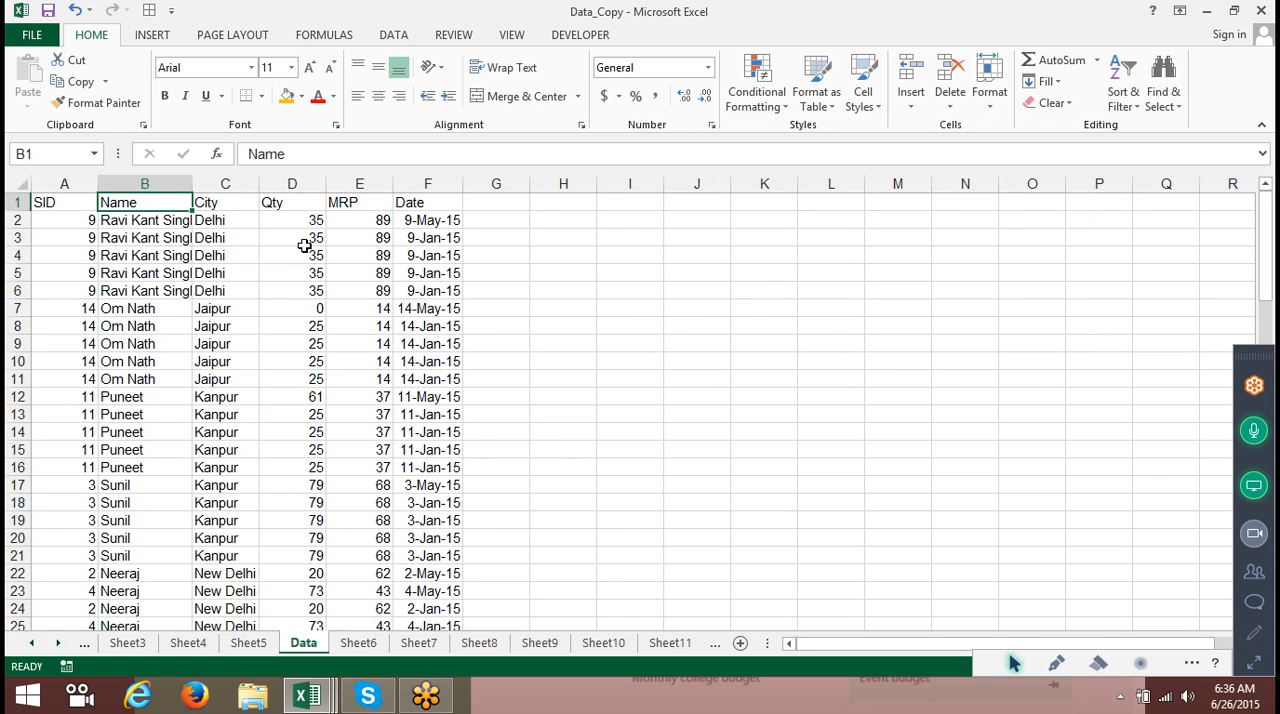
Fill the City cells in rows 5, 10 and 44 with an orange highlight.
click(306, 243)
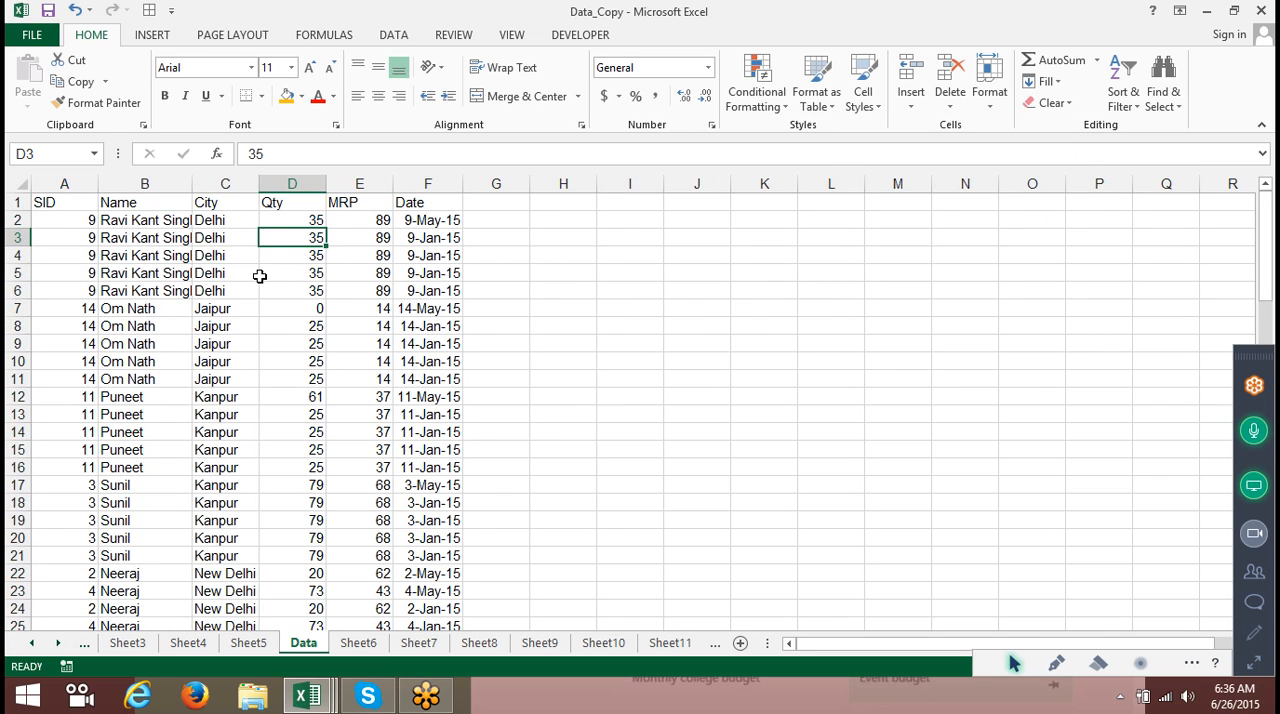
click(205, 274)
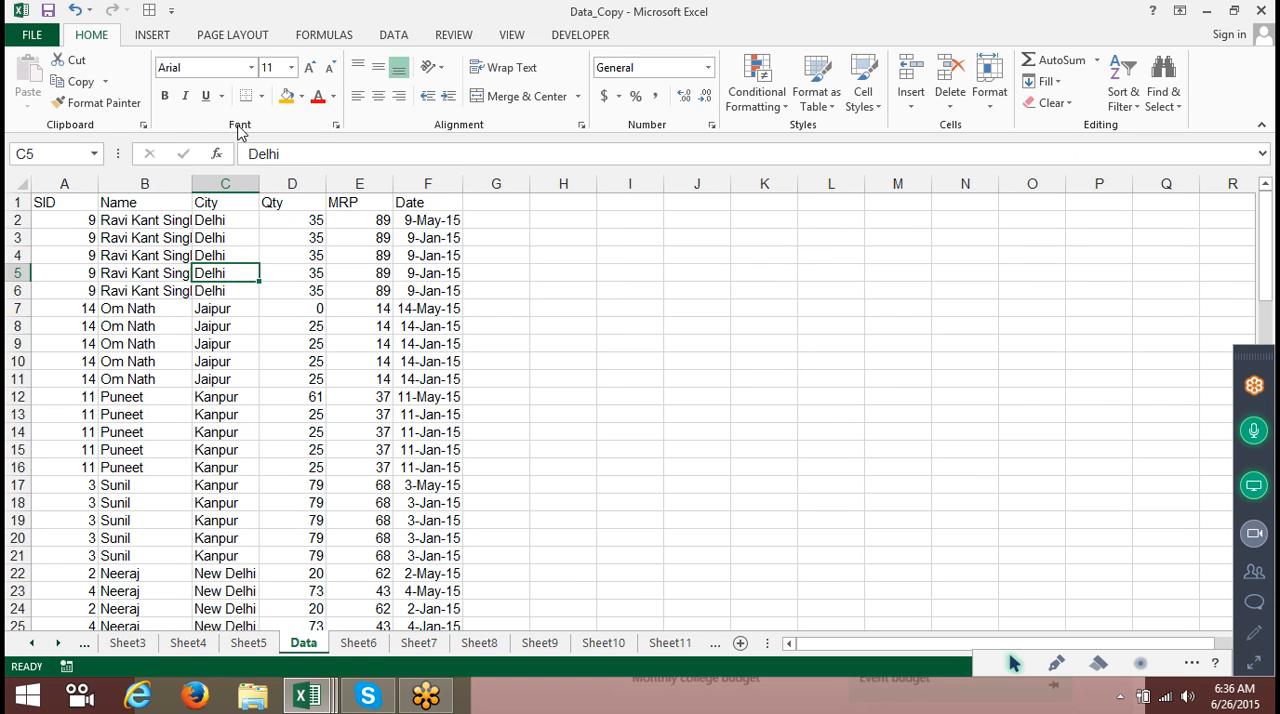
click(287, 96)
click(220, 362)
click(288, 97)
scroll(206, 486, down, 9)
click(208, 485)
click(283, 100)
scroll(240, 432, up, 9)
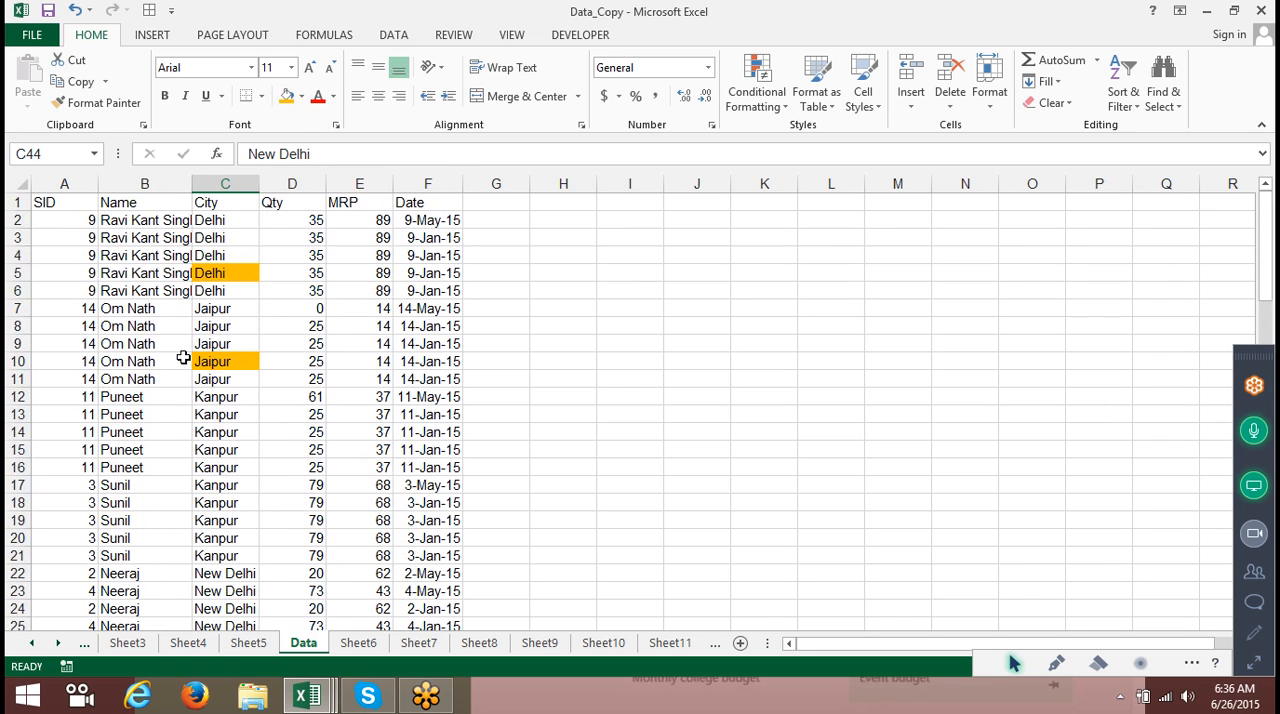
Custom-sort the table by City on cell colour with the orange fill on top, deleting the Name level.
click(162, 197)
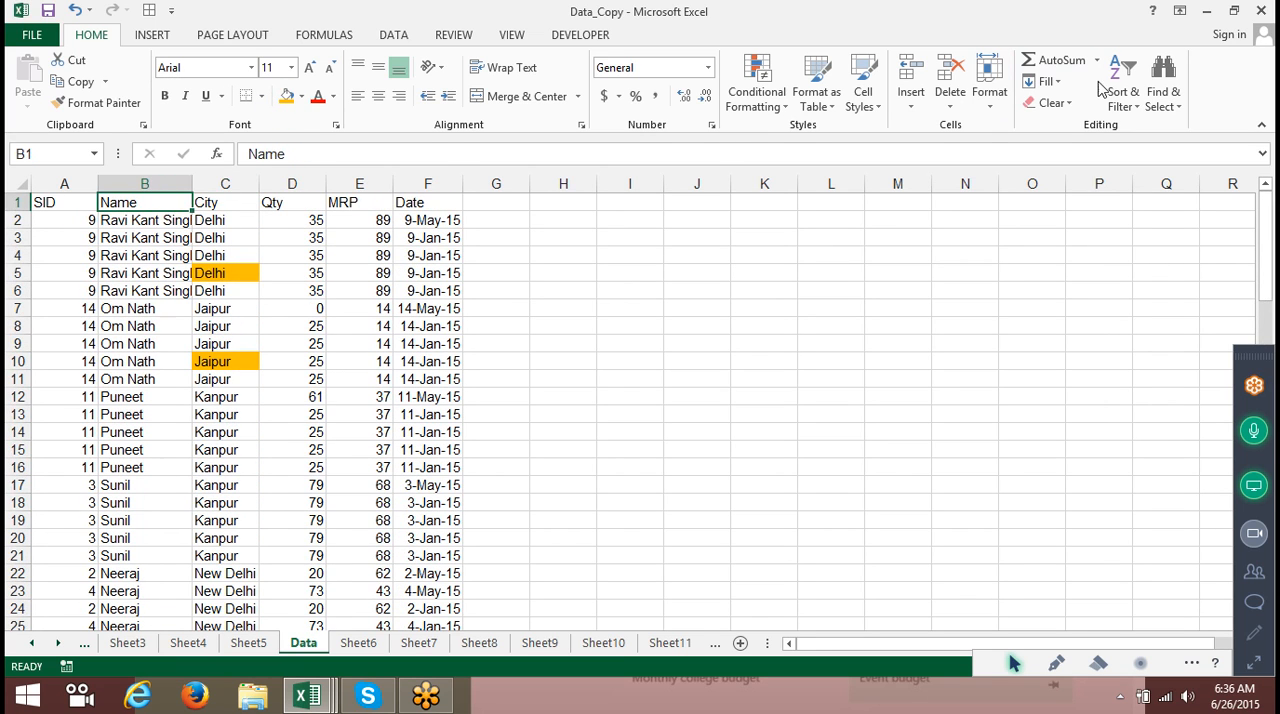
click(1133, 91)
click(1155, 170)
click(560, 228)
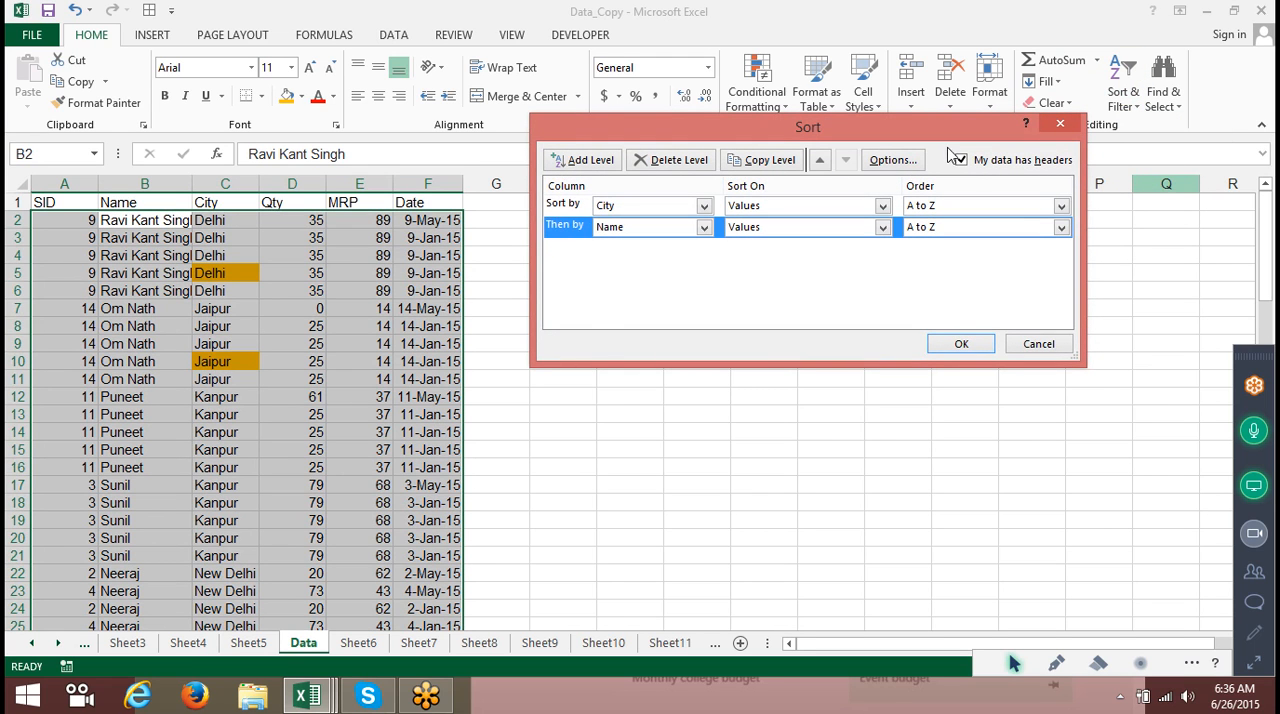
click(707, 168)
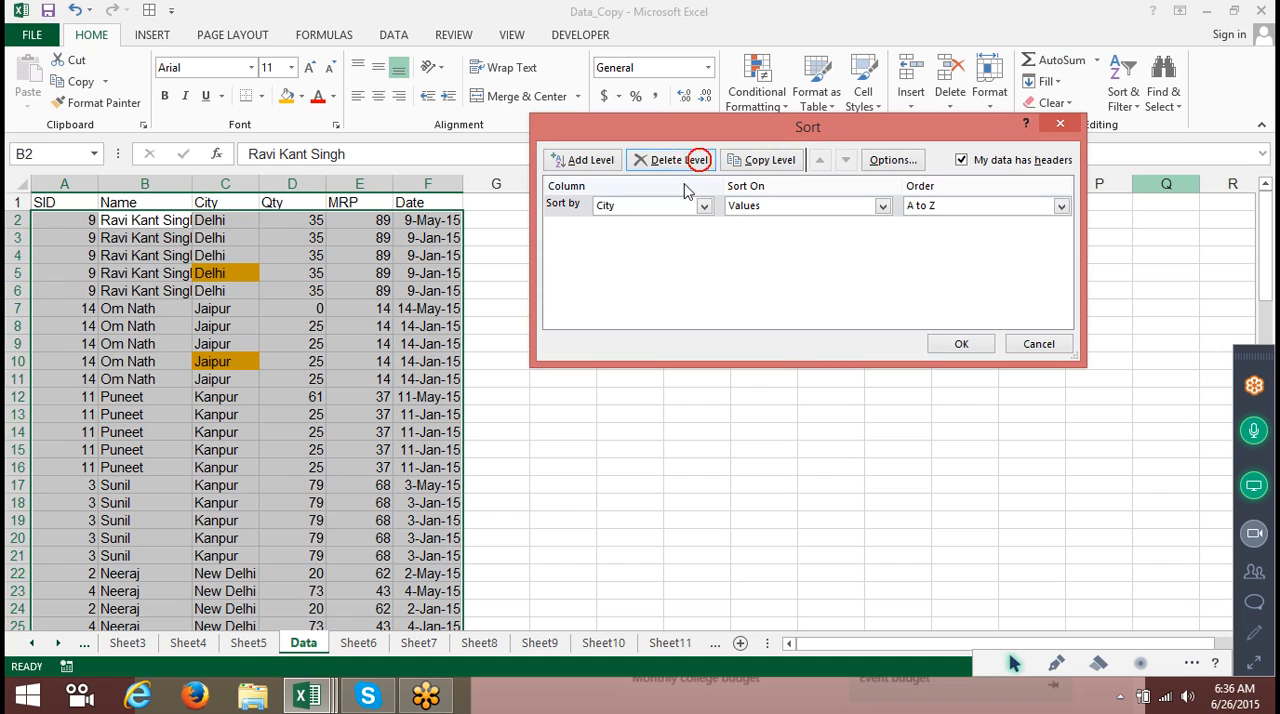
click(670, 205)
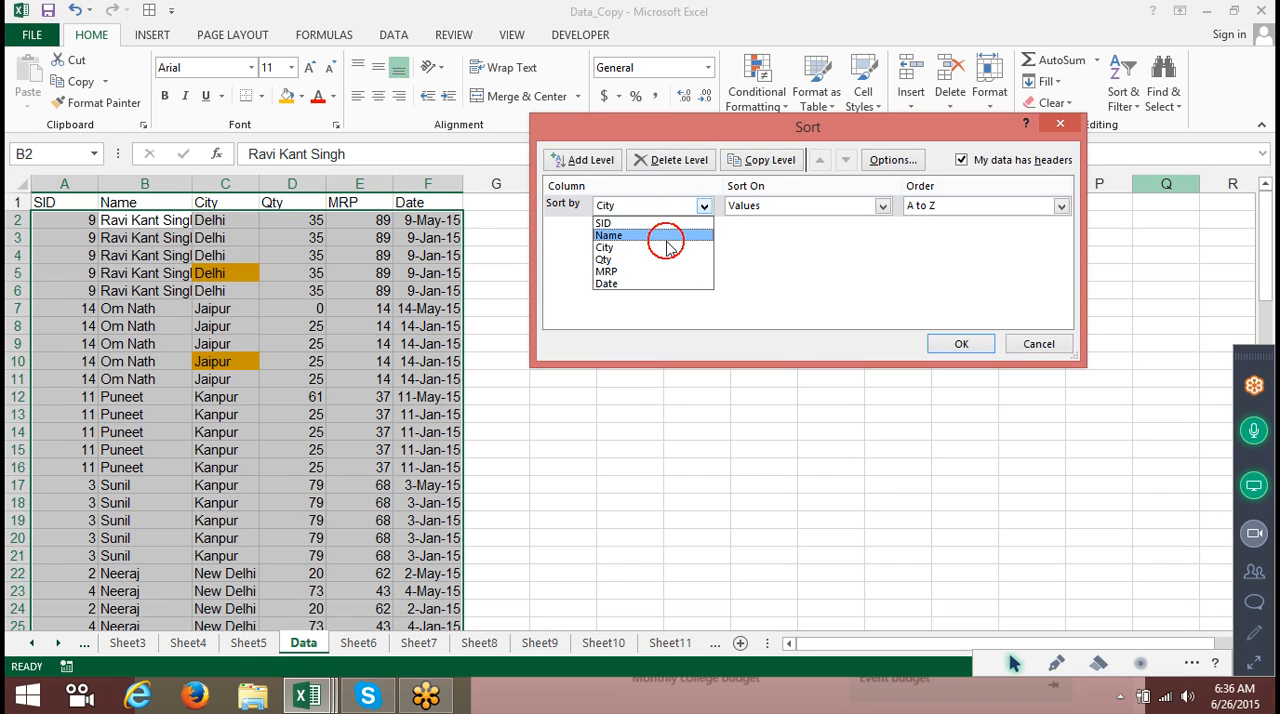
click(668, 248)
click(762, 207)
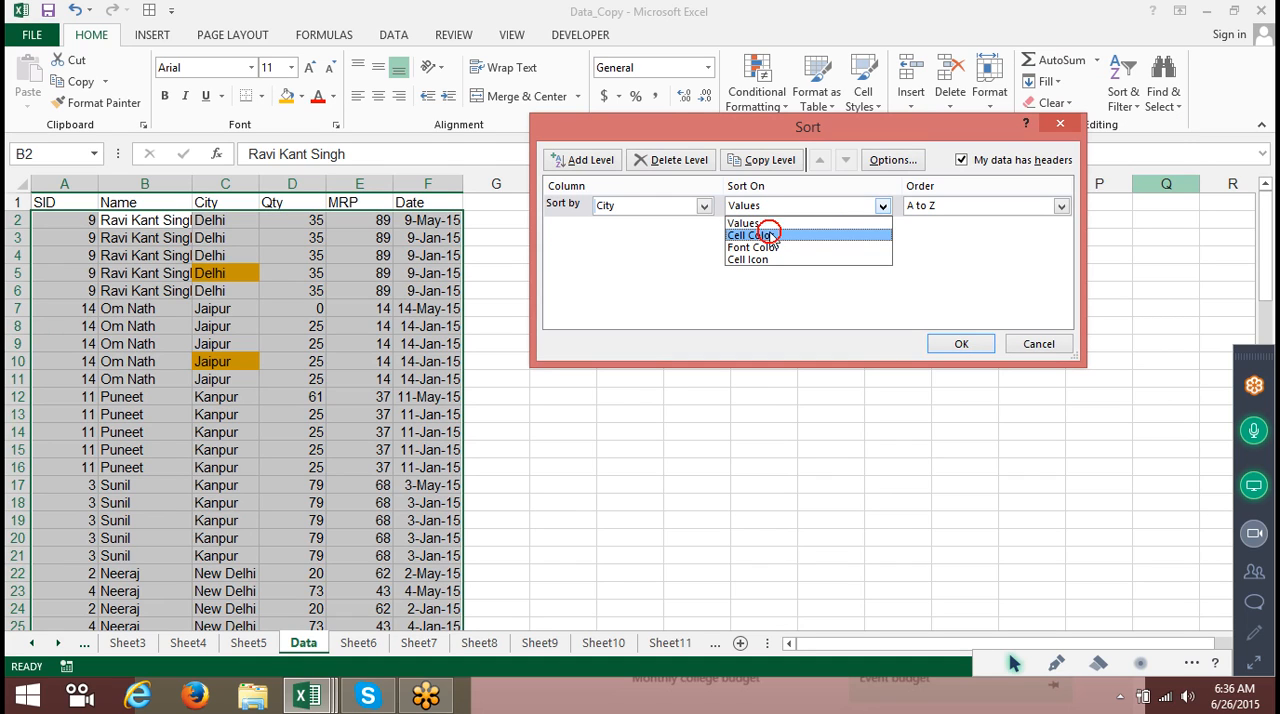
click(770, 236)
click(972, 208)
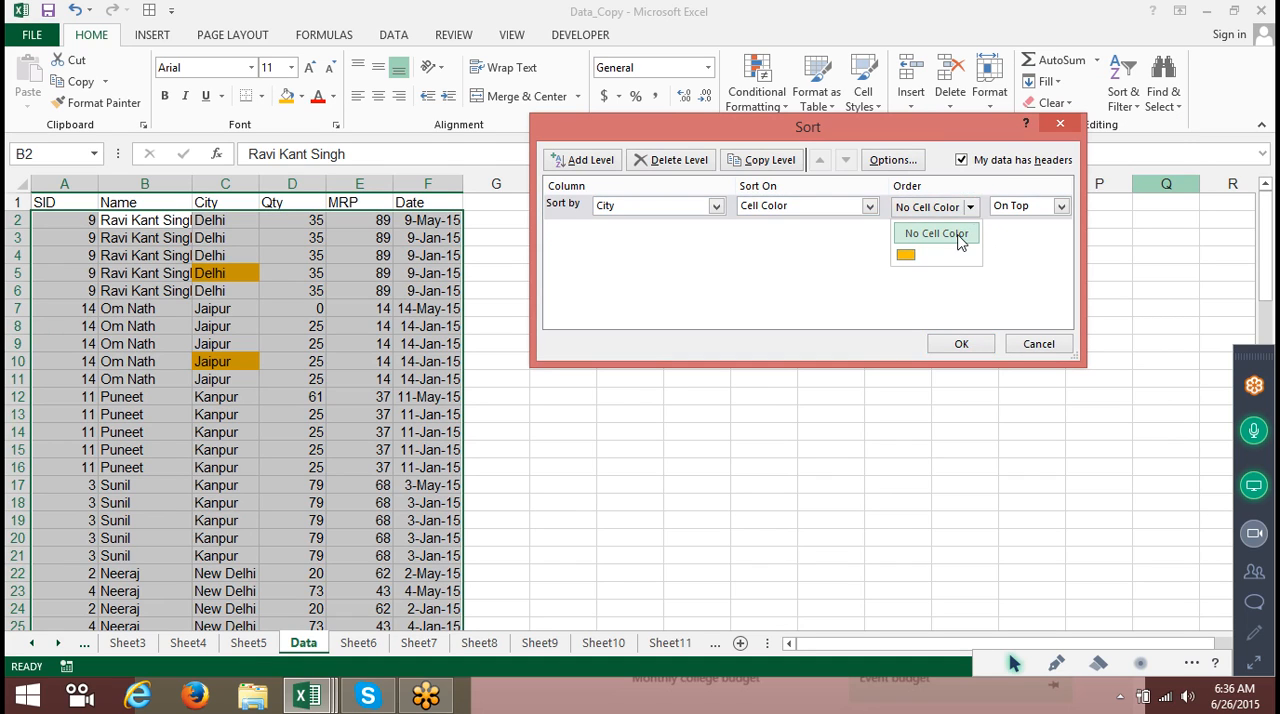
click(910, 252)
click(1012, 210)
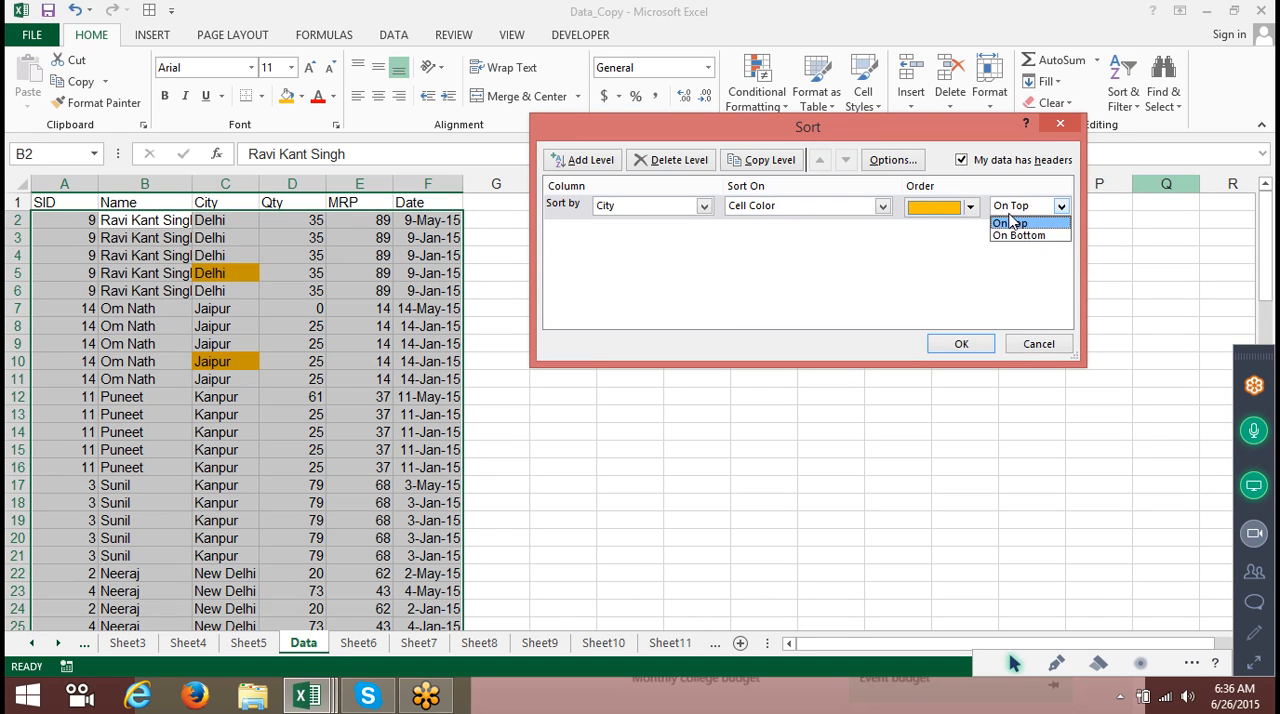
click(880, 292)
click(960, 344)
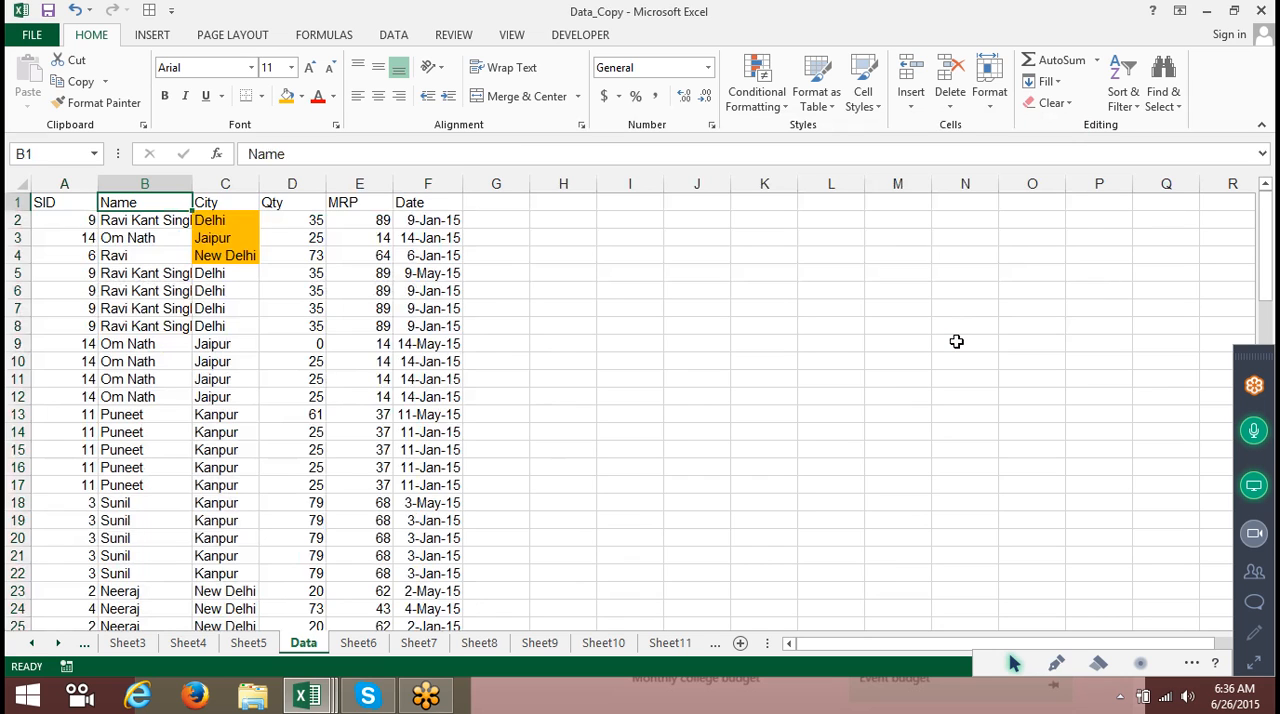
Apply a three-arrow icon set to the Qty column using conditional formatting.
click(312, 184)
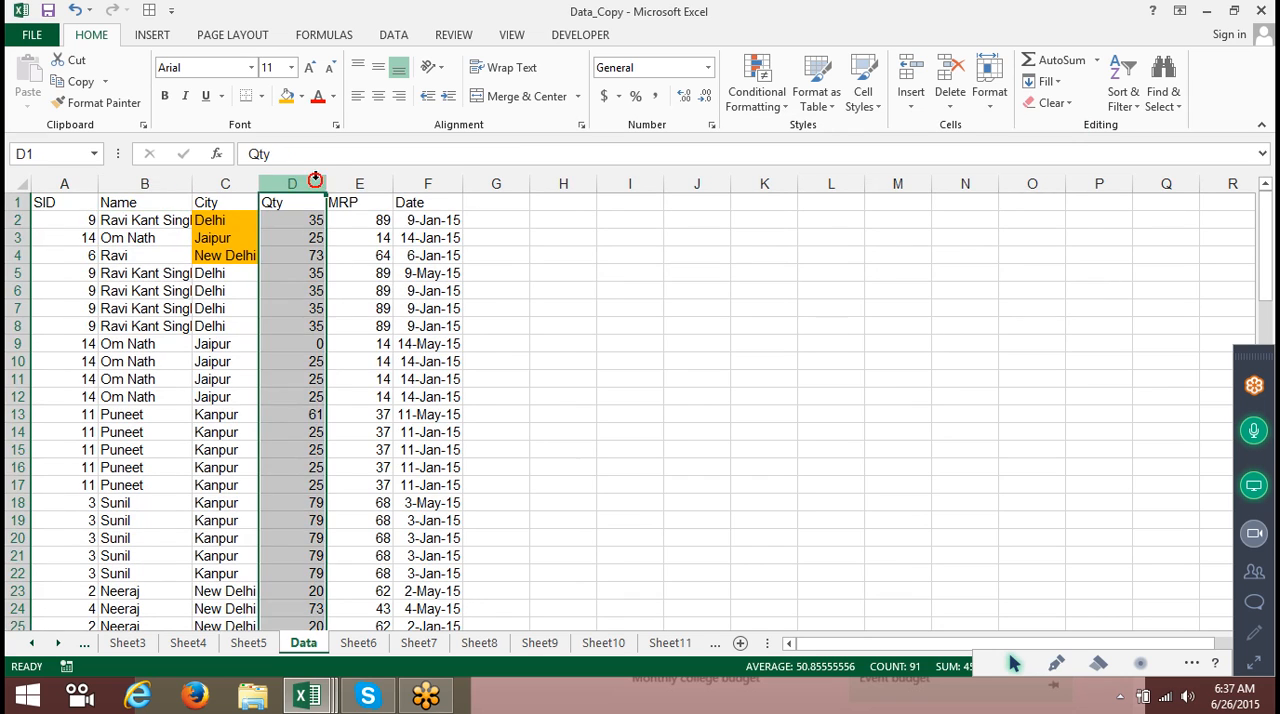
click(757, 98)
mouse_move(783, 152)
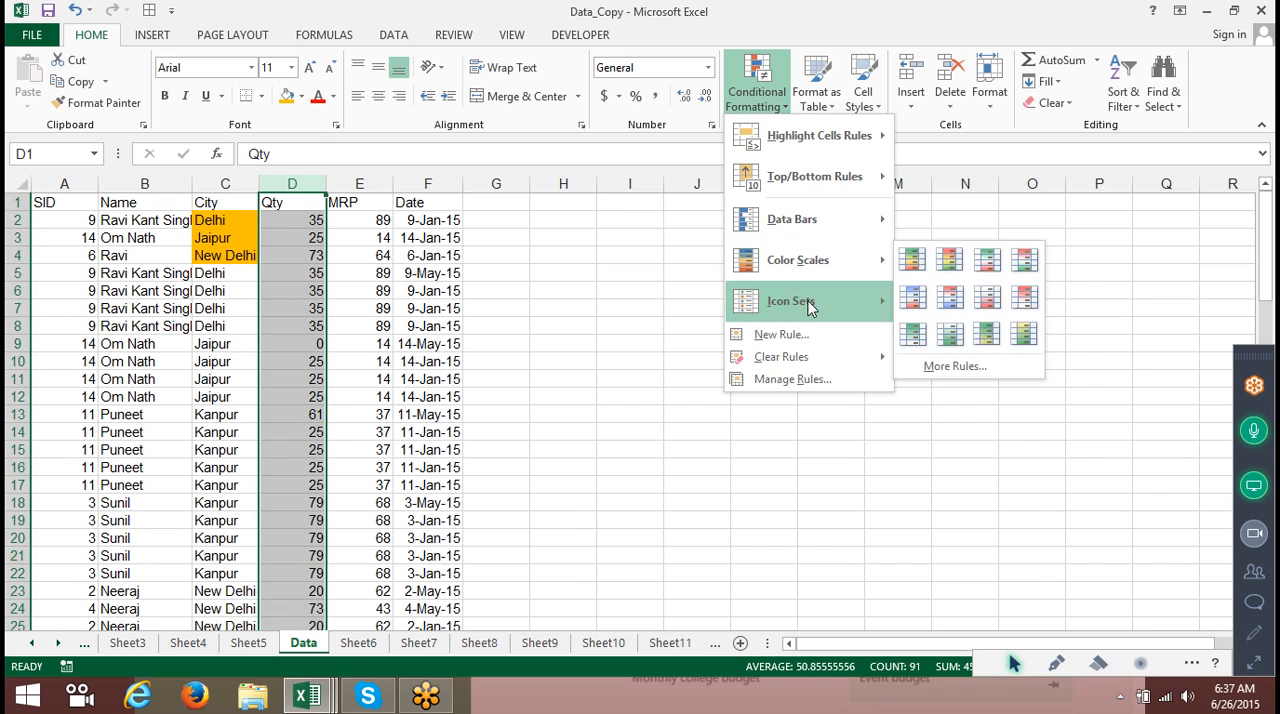
mouse_move(806, 303)
click(964, 316)
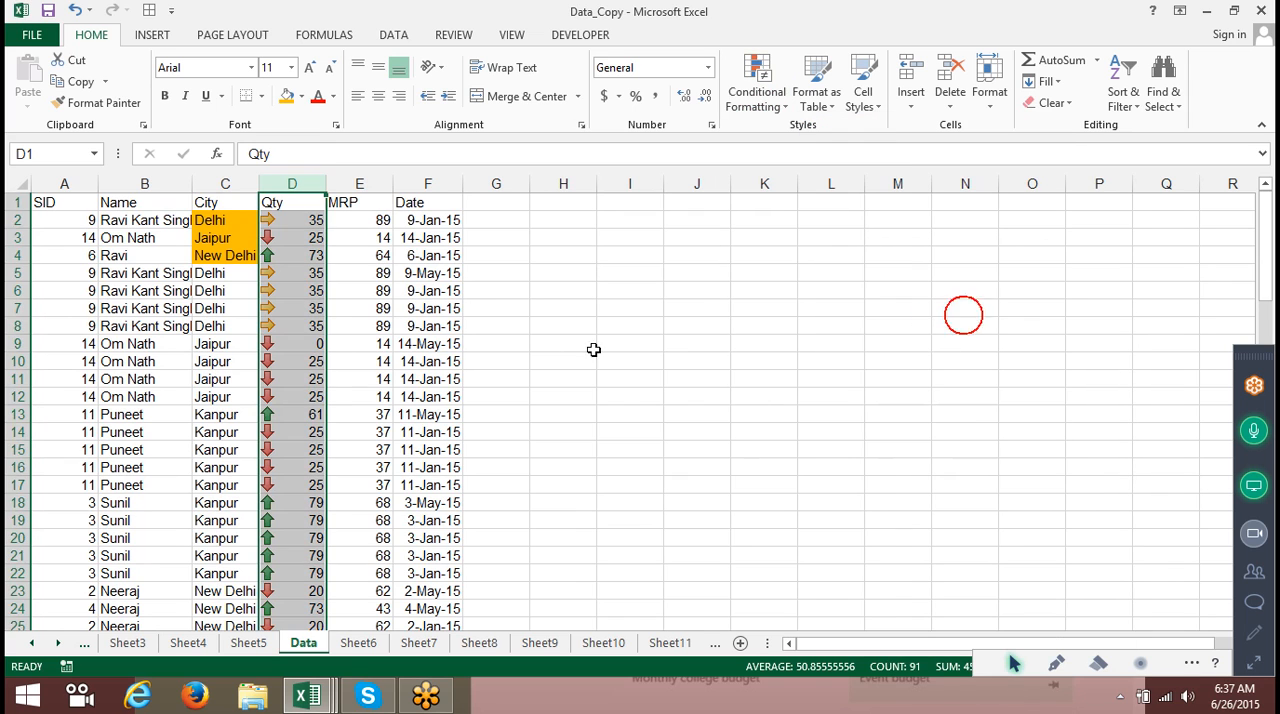
Custom-sort the table by Qty on cell icon, with the yellow sideways arrow on top.
click(425, 290)
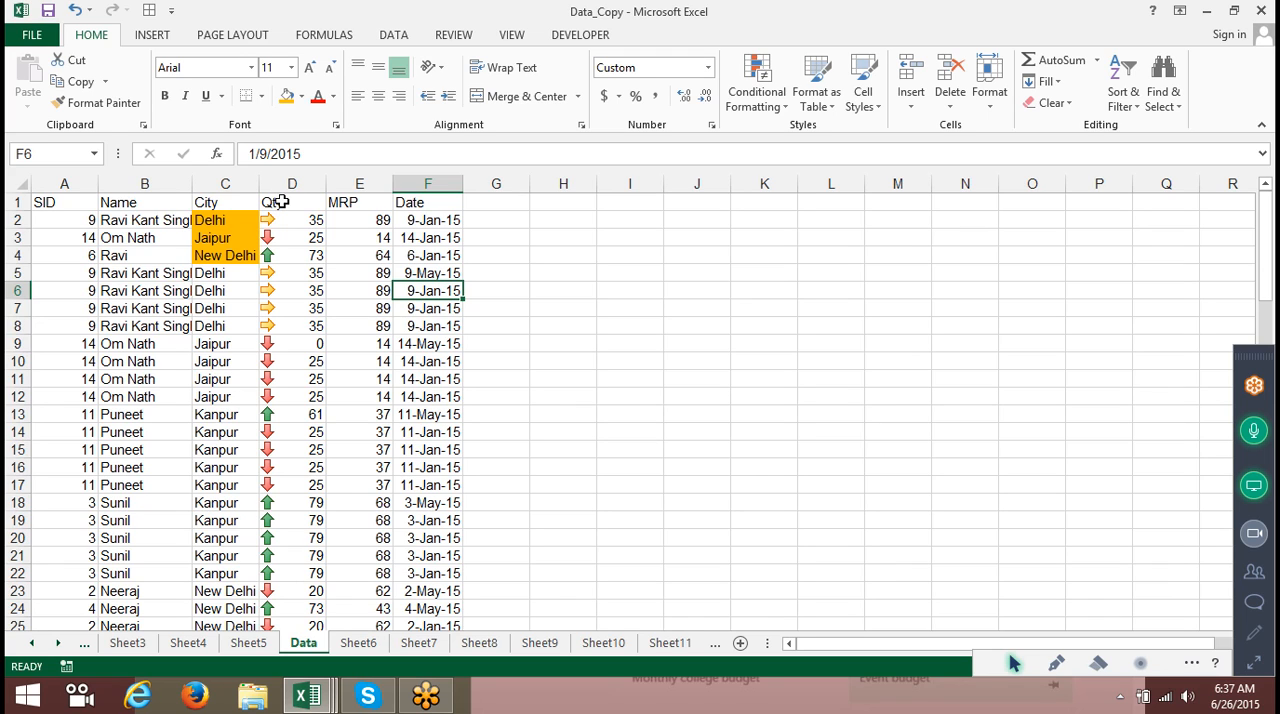
click(143, 204)
click(1048, 86)
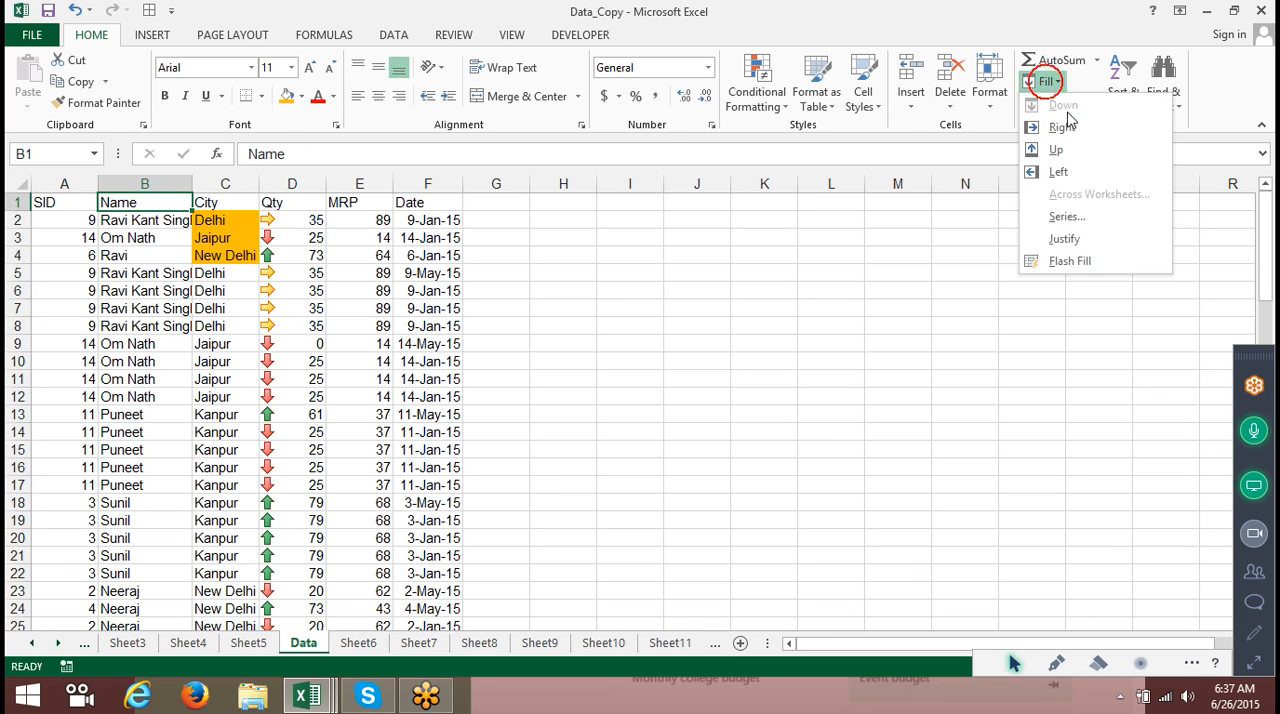
click(1122, 82)
click(1122, 82)
click(1142, 172)
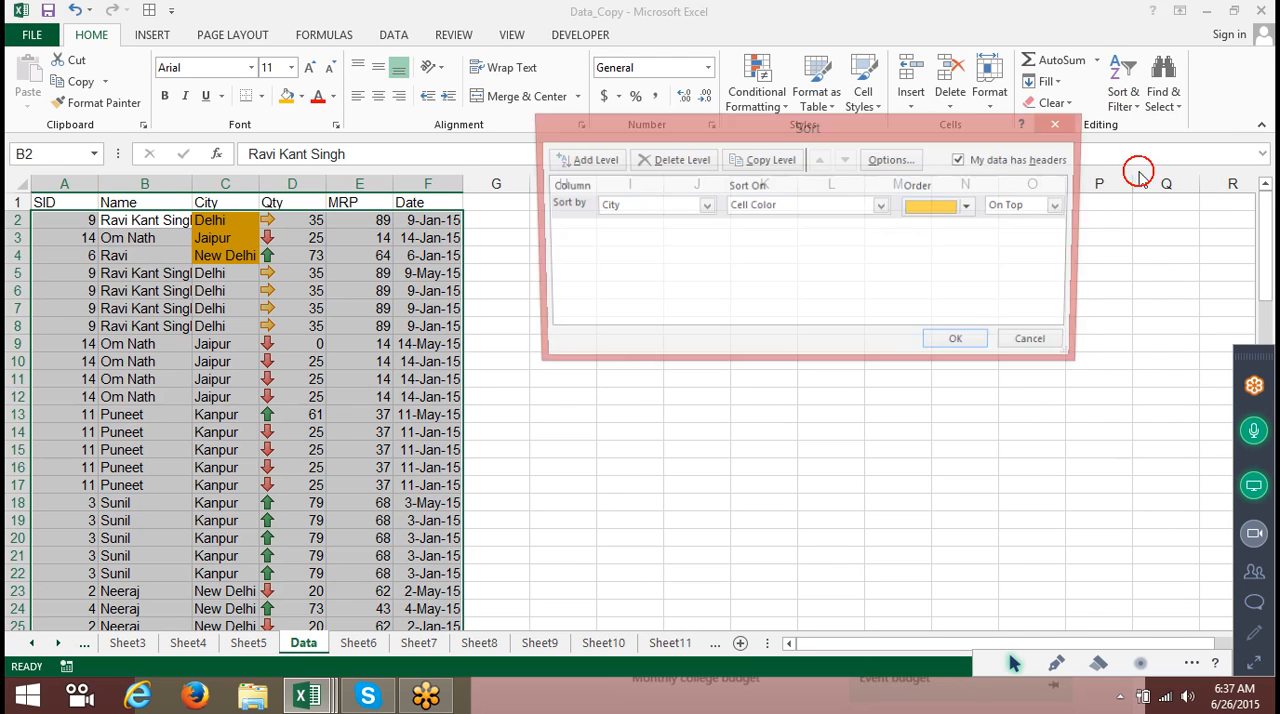
click(661, 208)
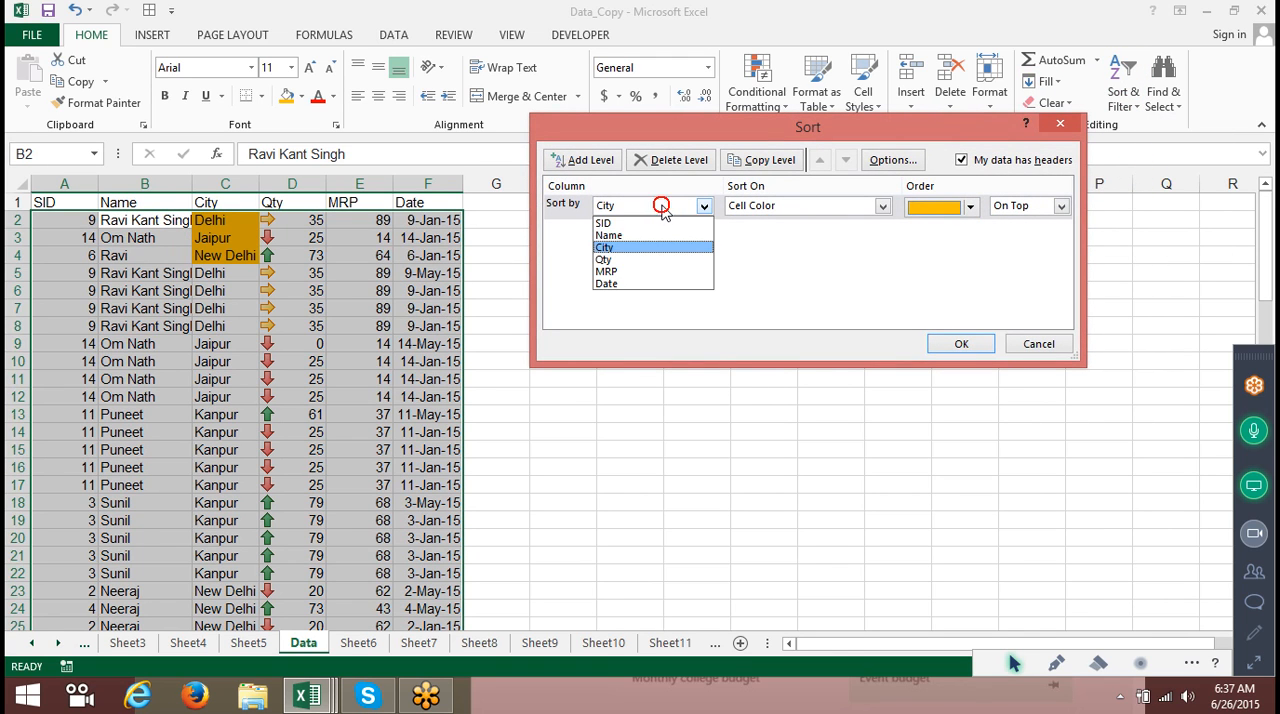
click(650, 260)
click(848, 208)
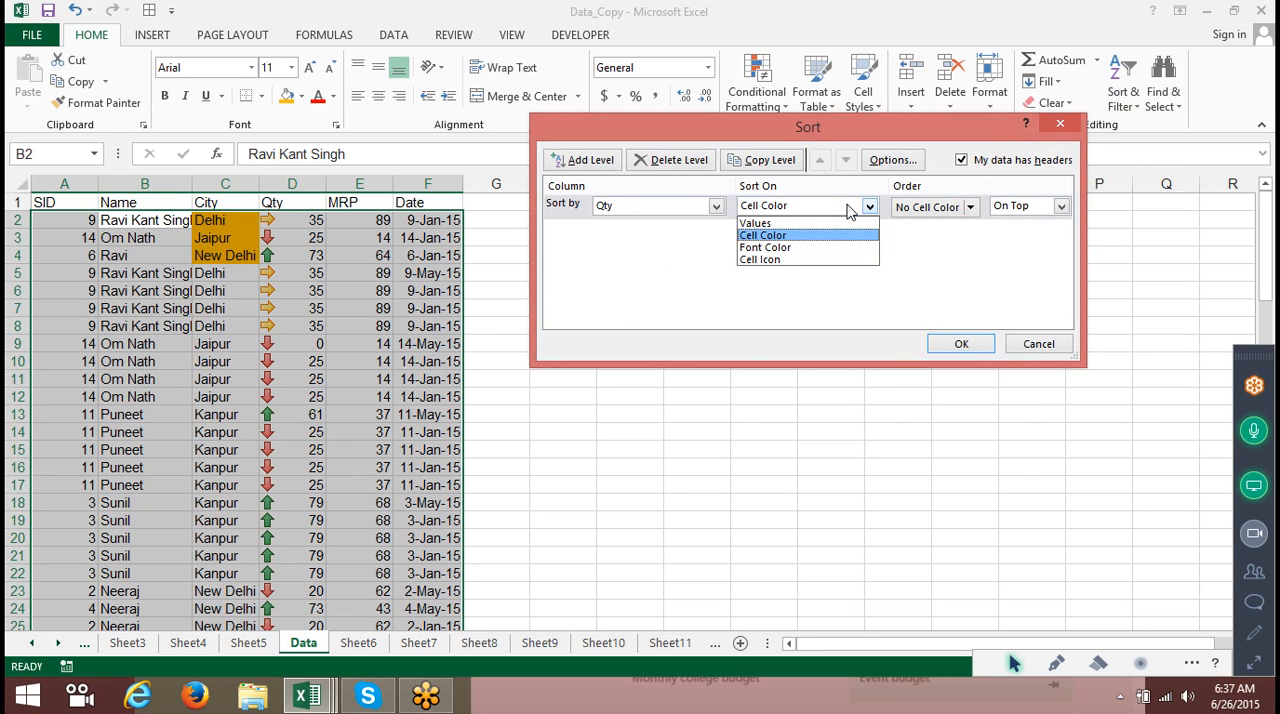
click(838, 259)
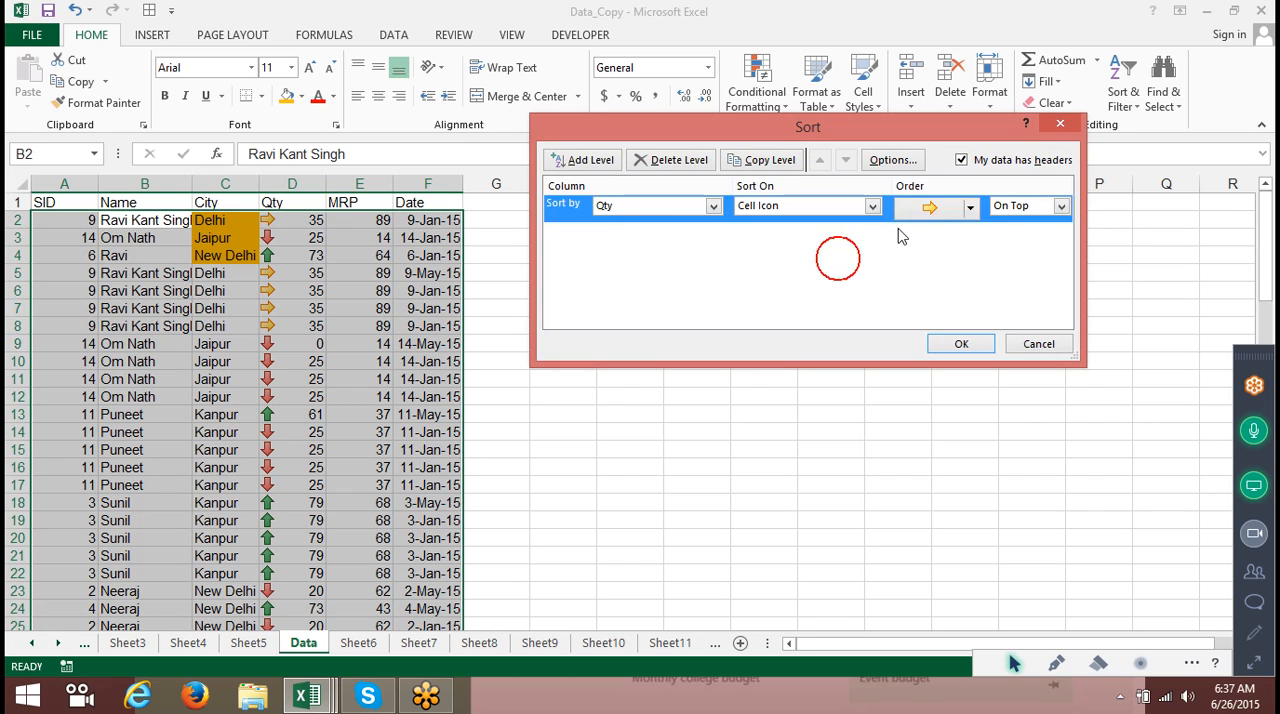
click(968, 209)
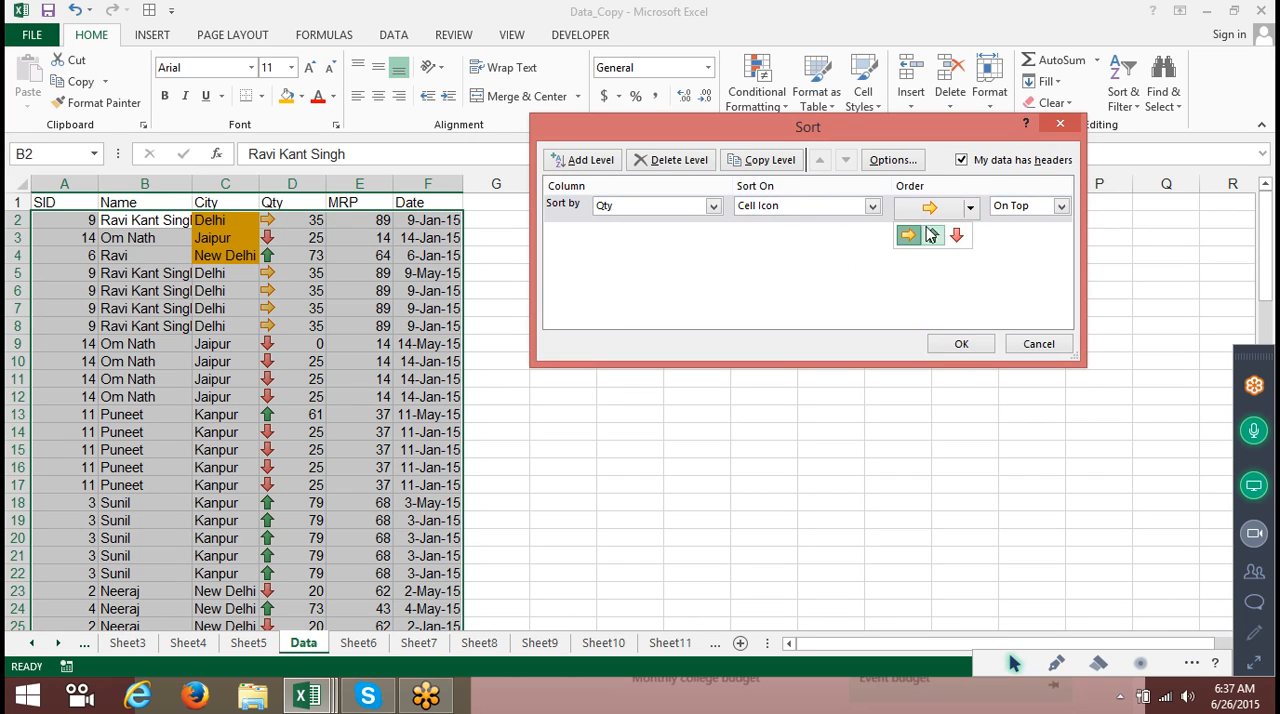
click(902, 234)
click(958, 345)
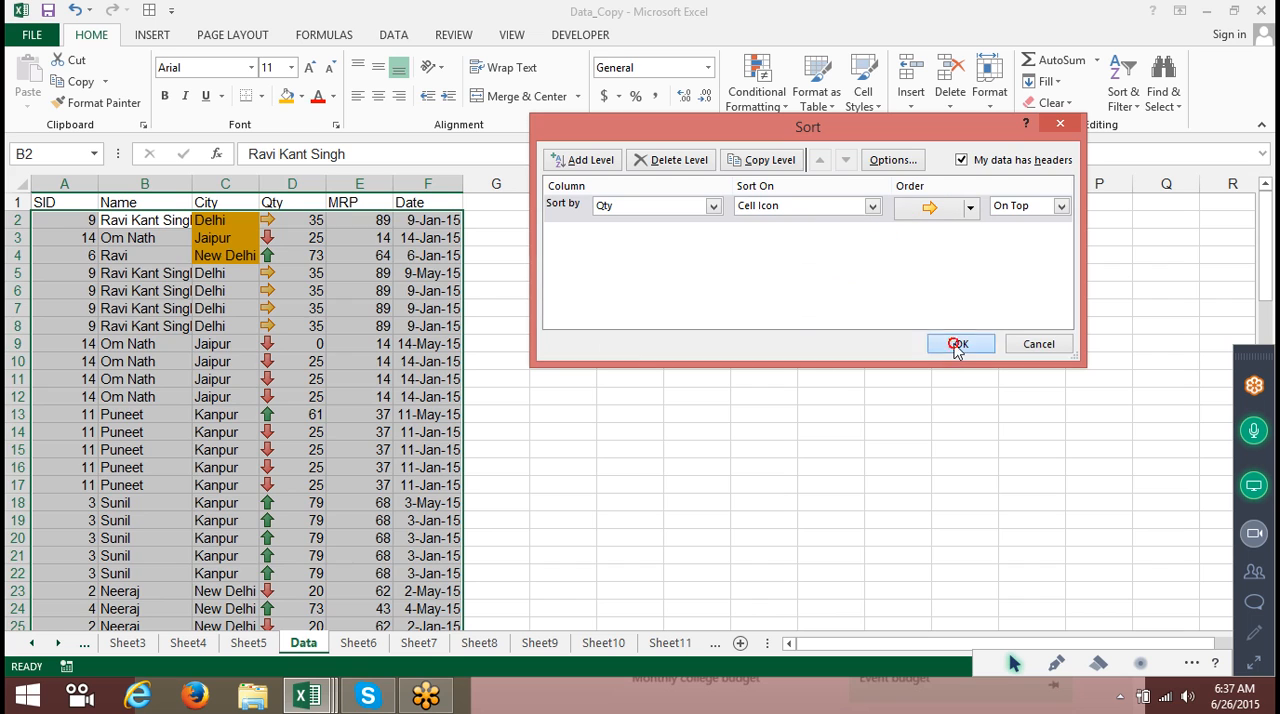
Select and review the Qty cells marked with sideways arrows.
drag(318, 209, 309, 505)
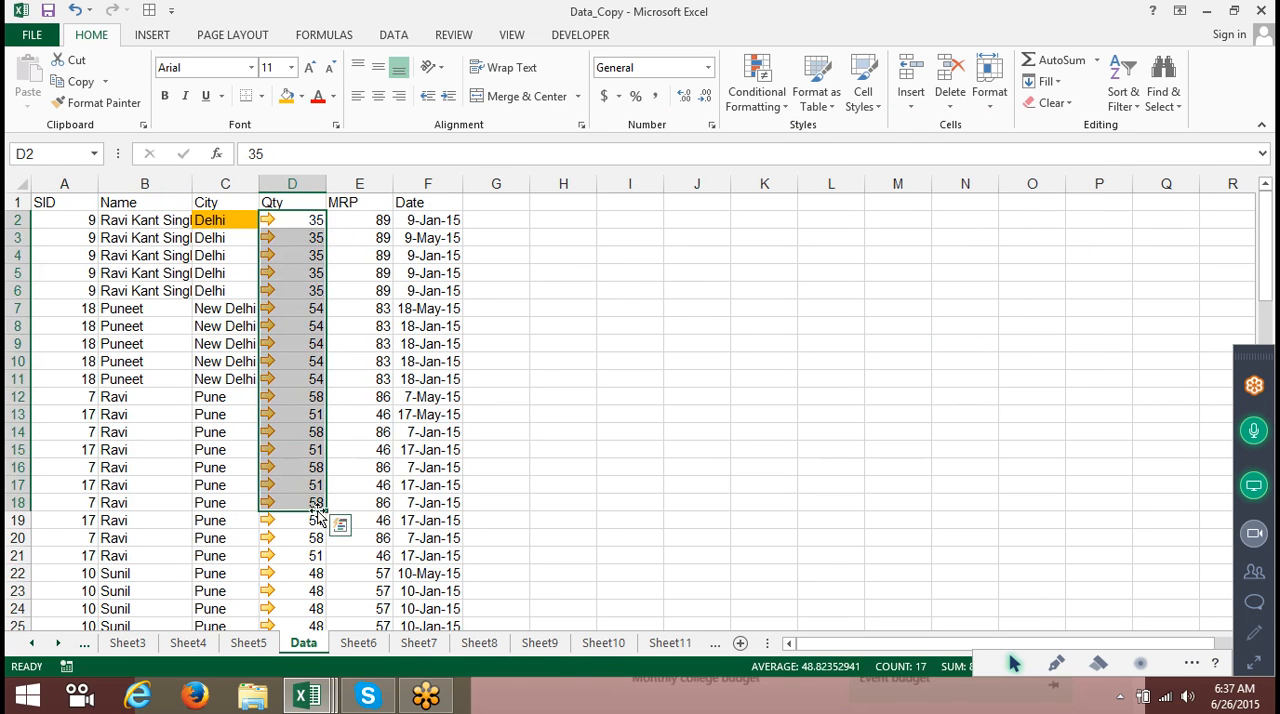
scroll(298, 487, down, 4)
drag(300, 432, 313, 236)
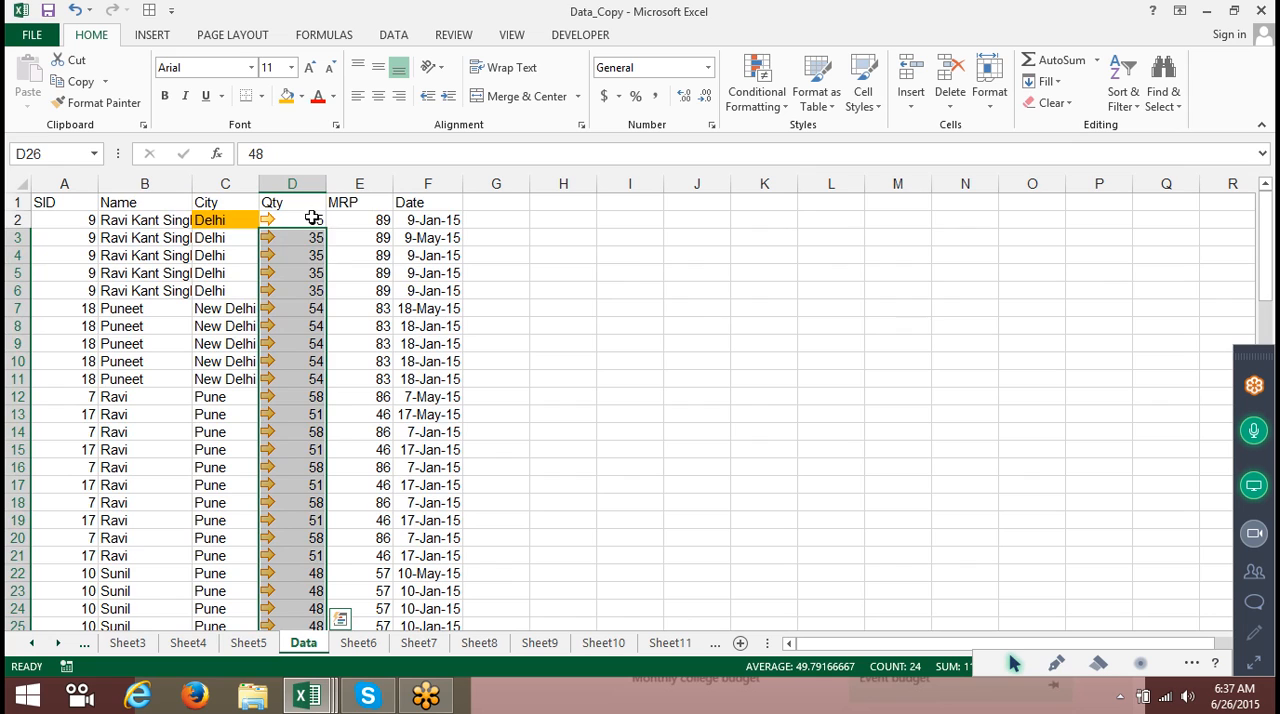
click(310, 219)
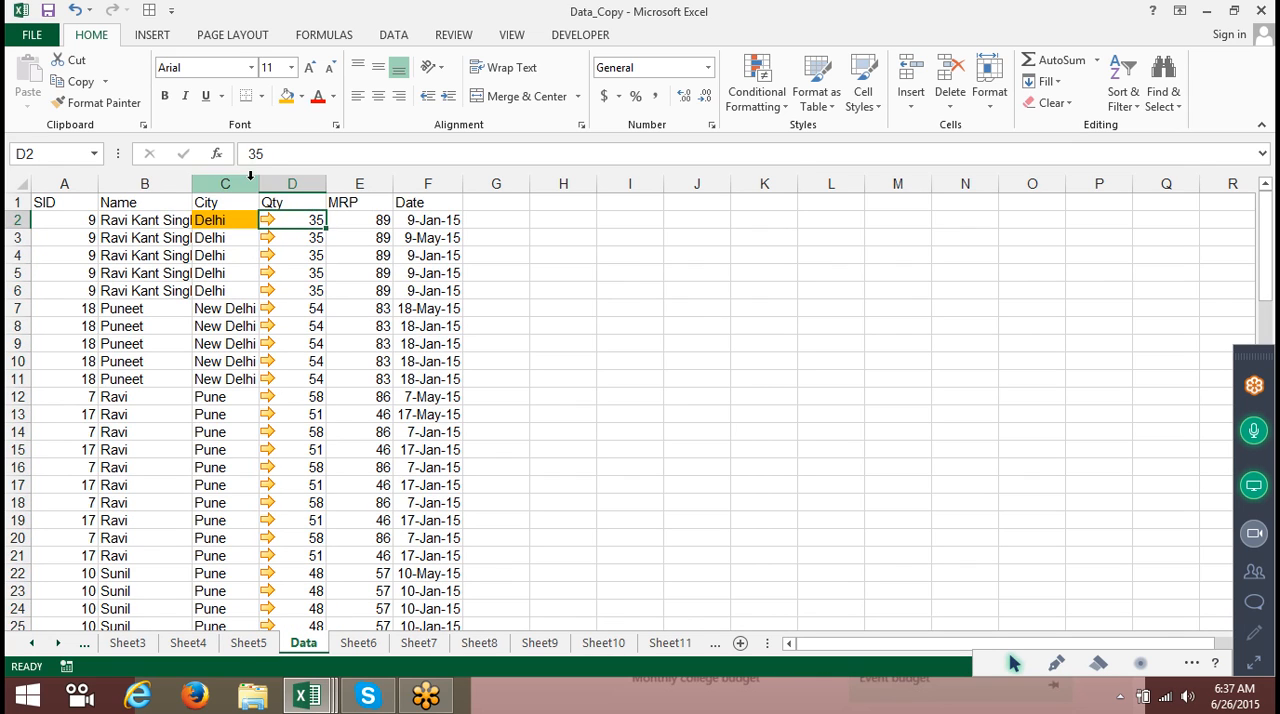
click(218, 202)
click(1140, 98)
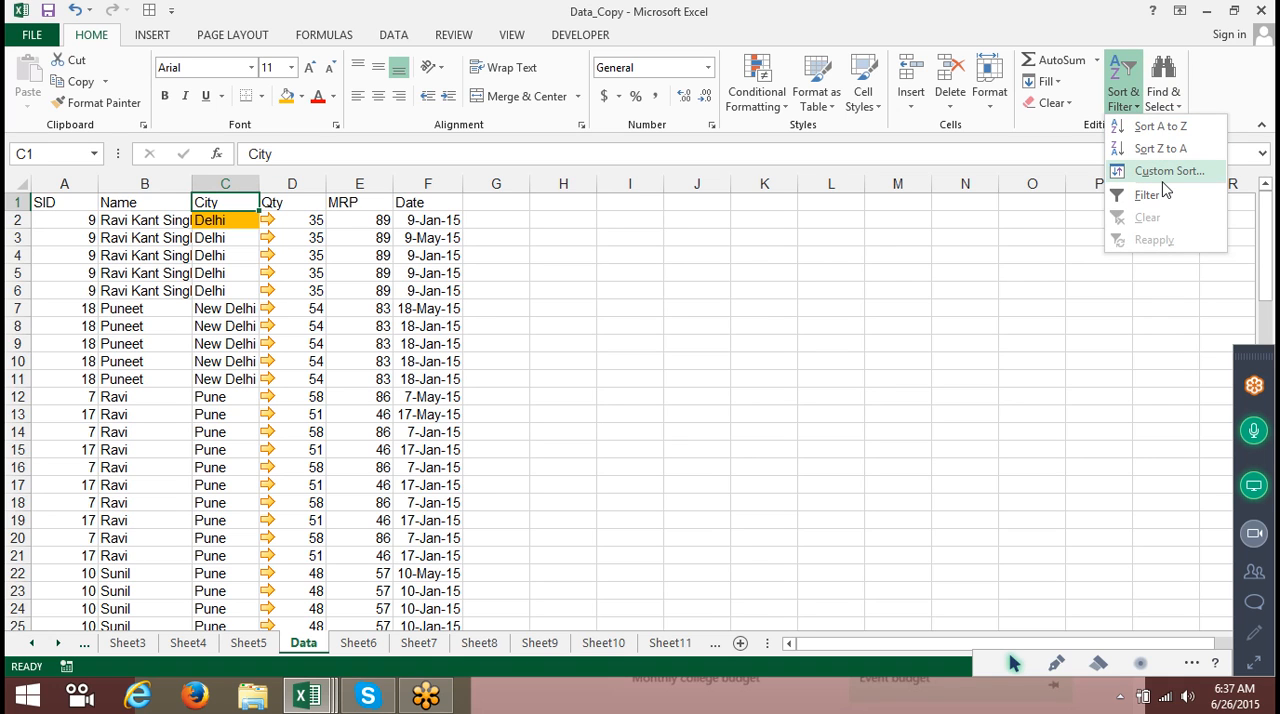
click(1162, 174)
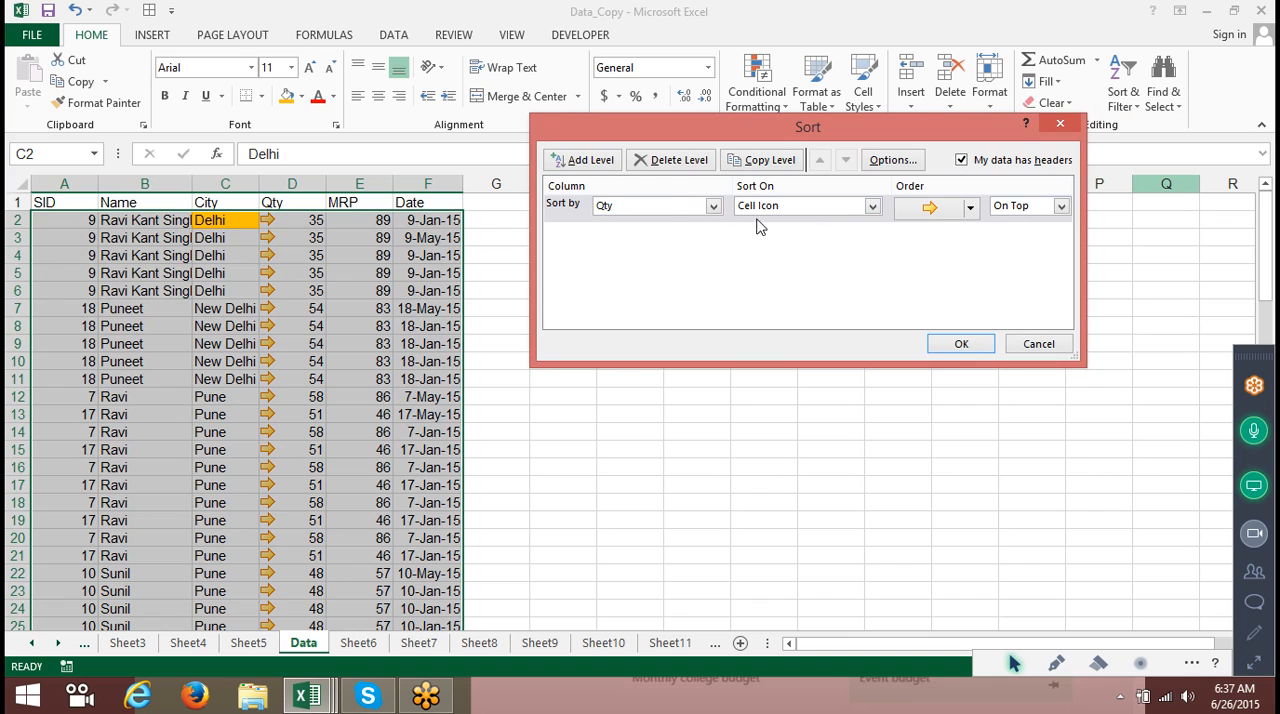
click(657, 205)
click(638, 284)
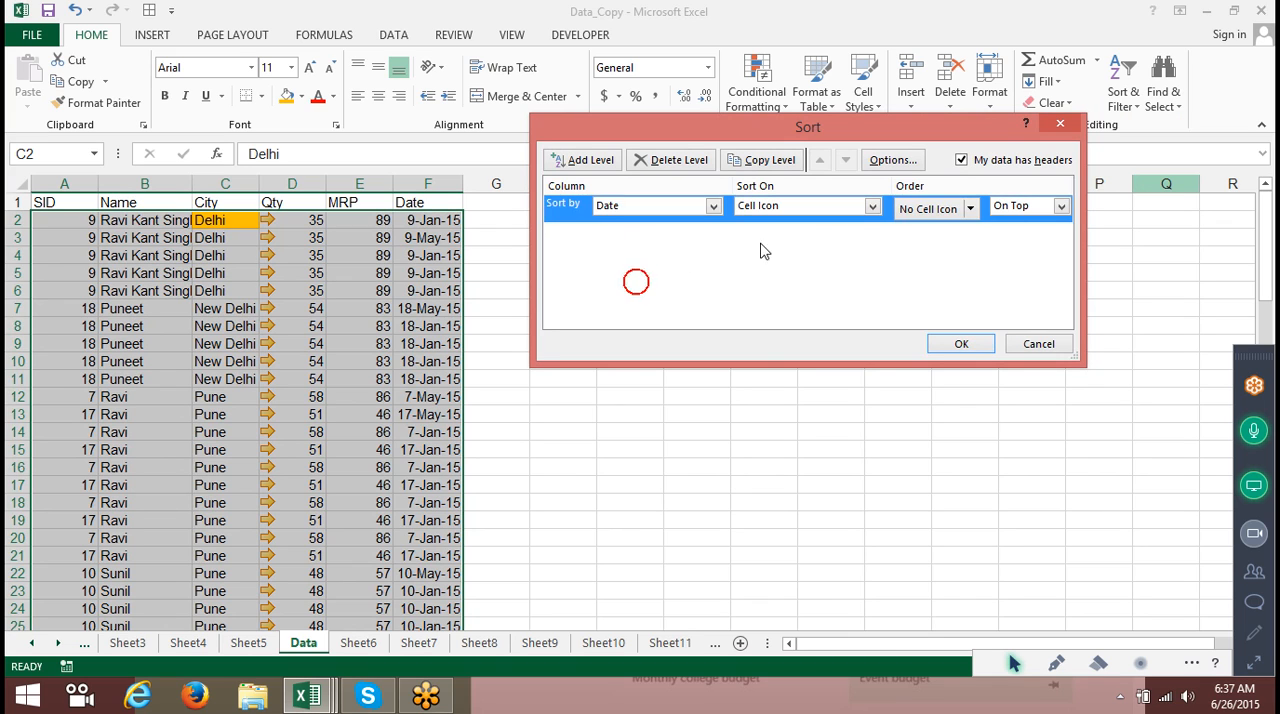
click(791, 214)
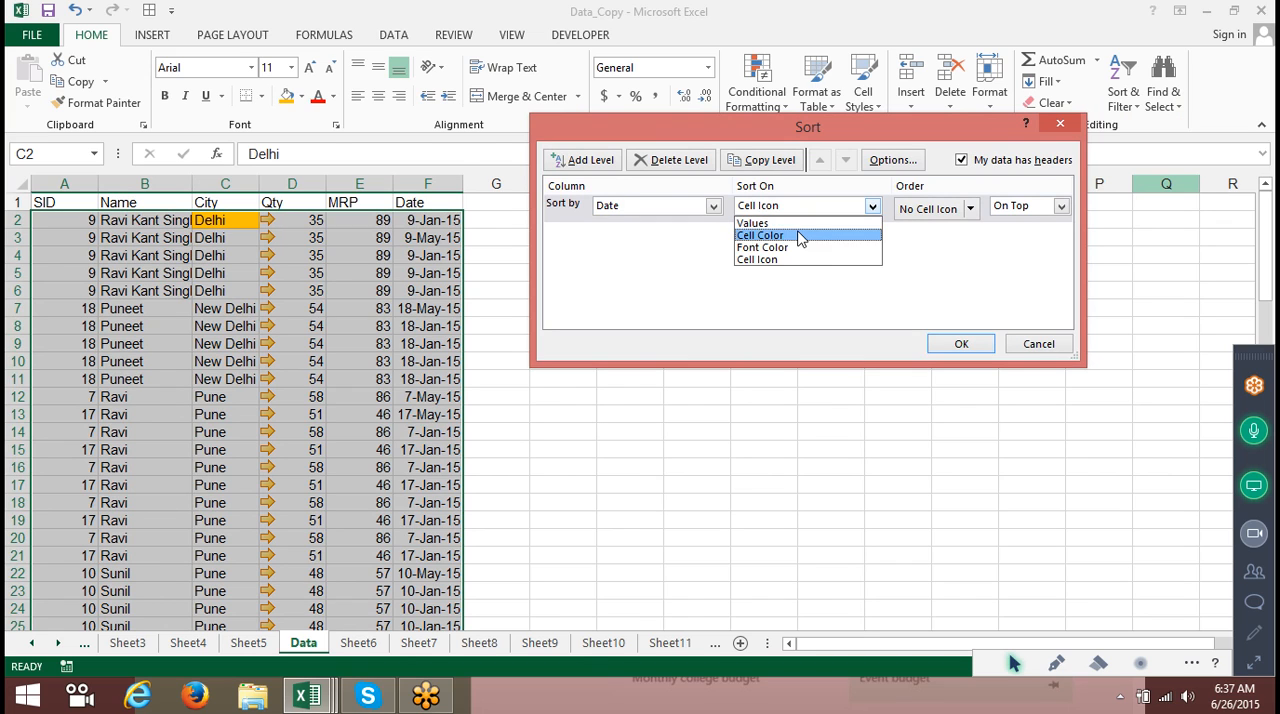
click(781, 225)
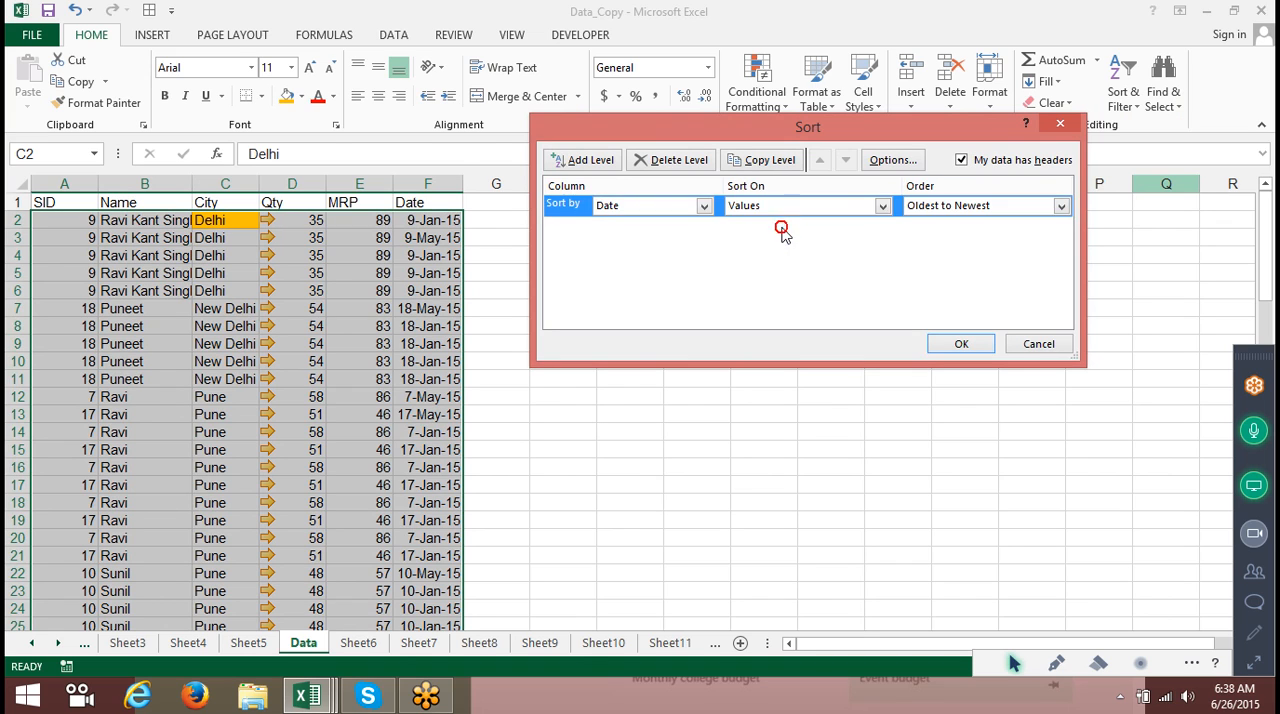
click(1057, 206)
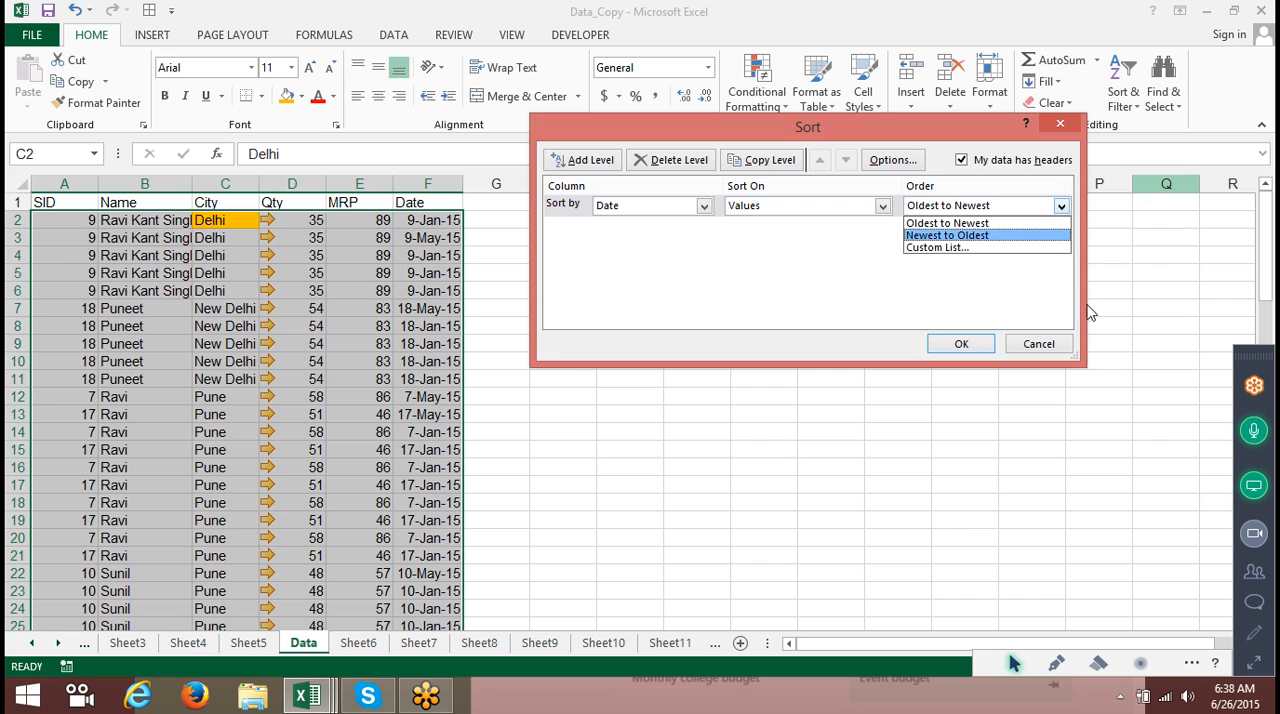
click(1077, 344)
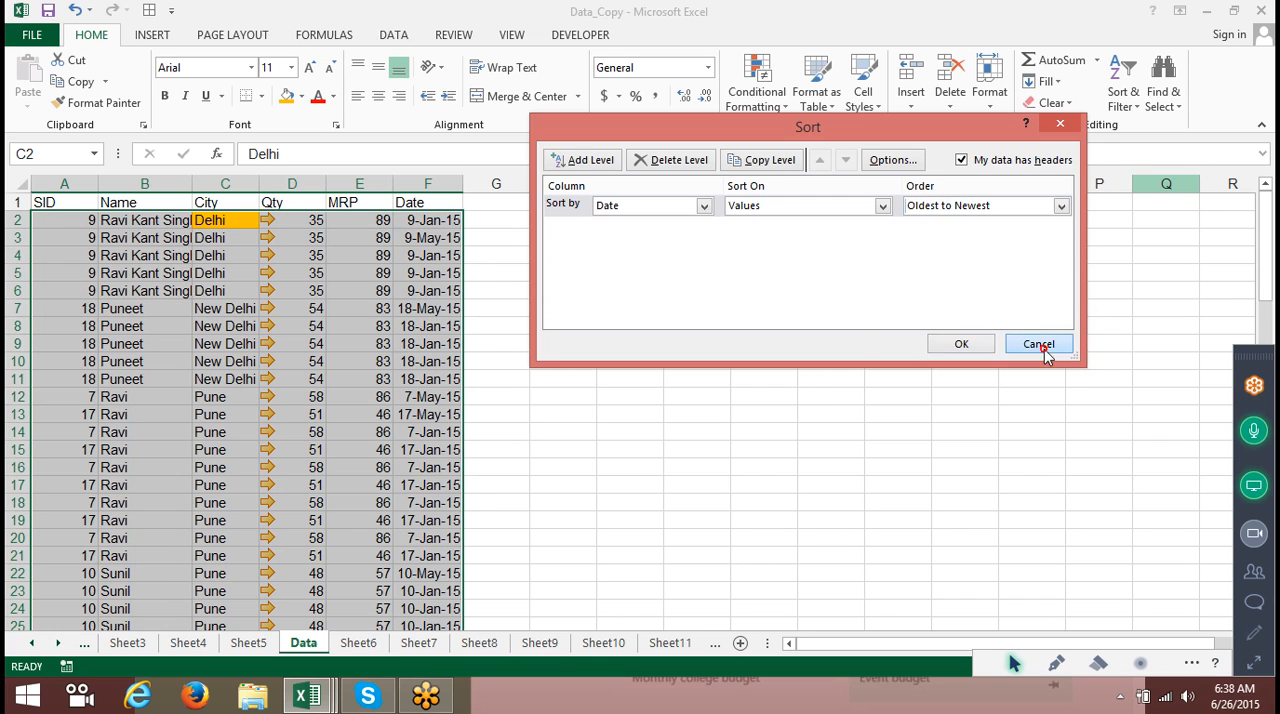
click(1036, 344)
Add a Month heading in G1, enter Jan in G2 and fill the month series down the table.
click(514, 199)
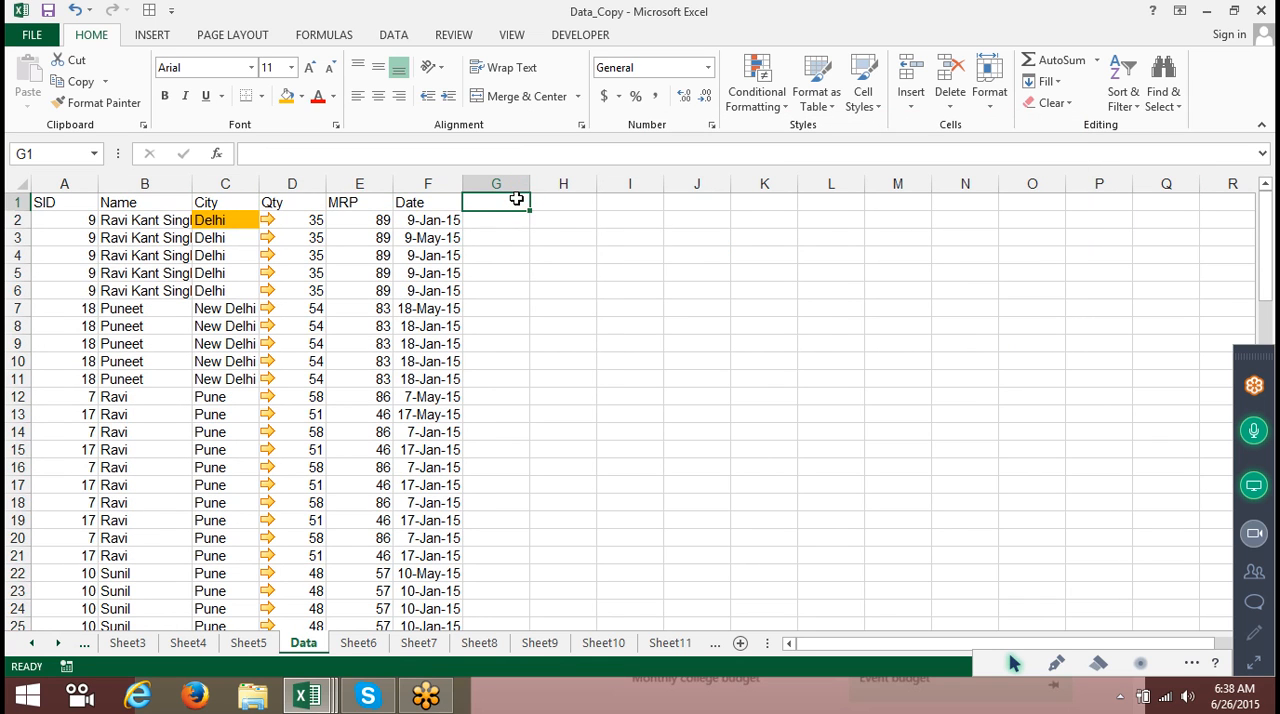
text(Month)
key(Return)
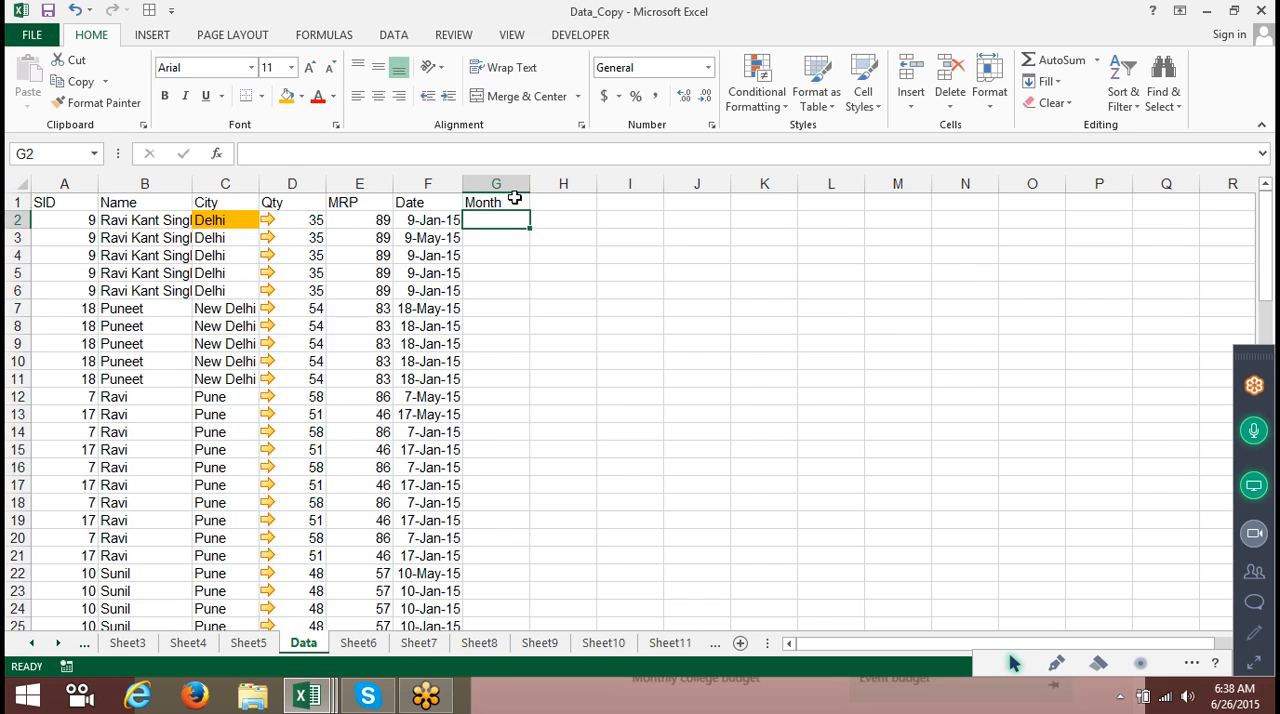
text(Ja)
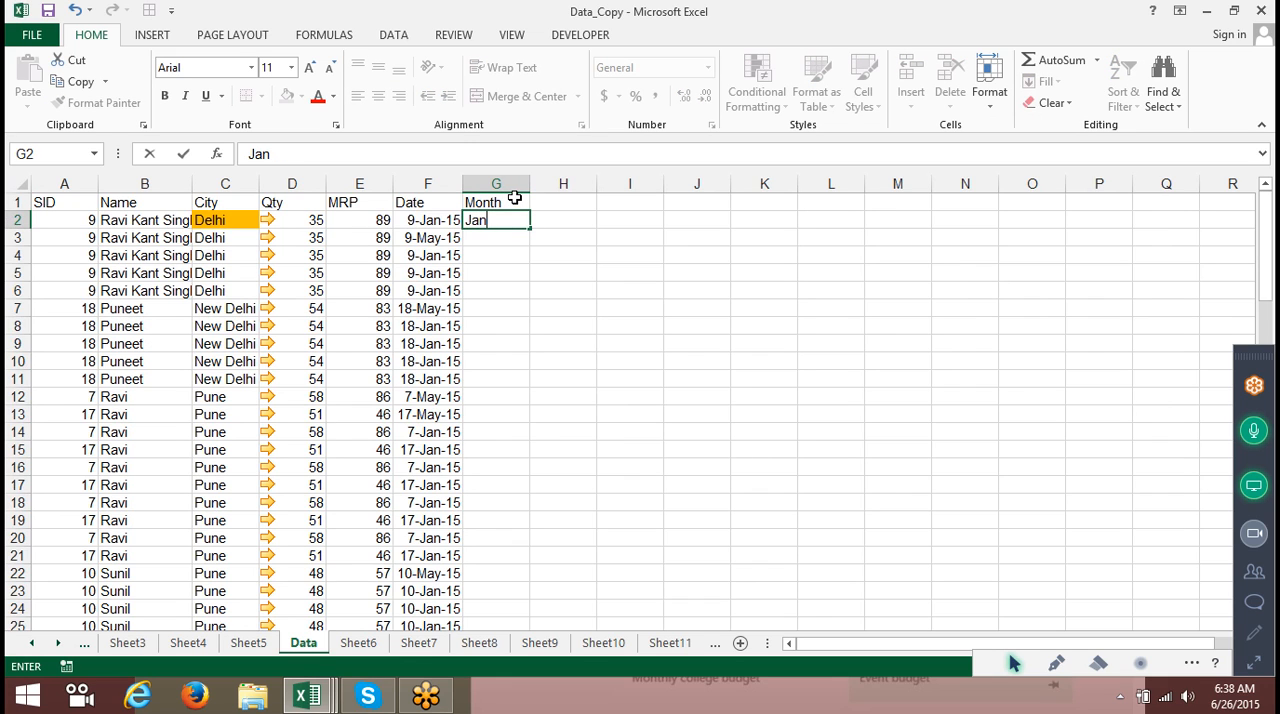
text(n)
click(506, 240)
click(506, 220)
double_click(530, 229)
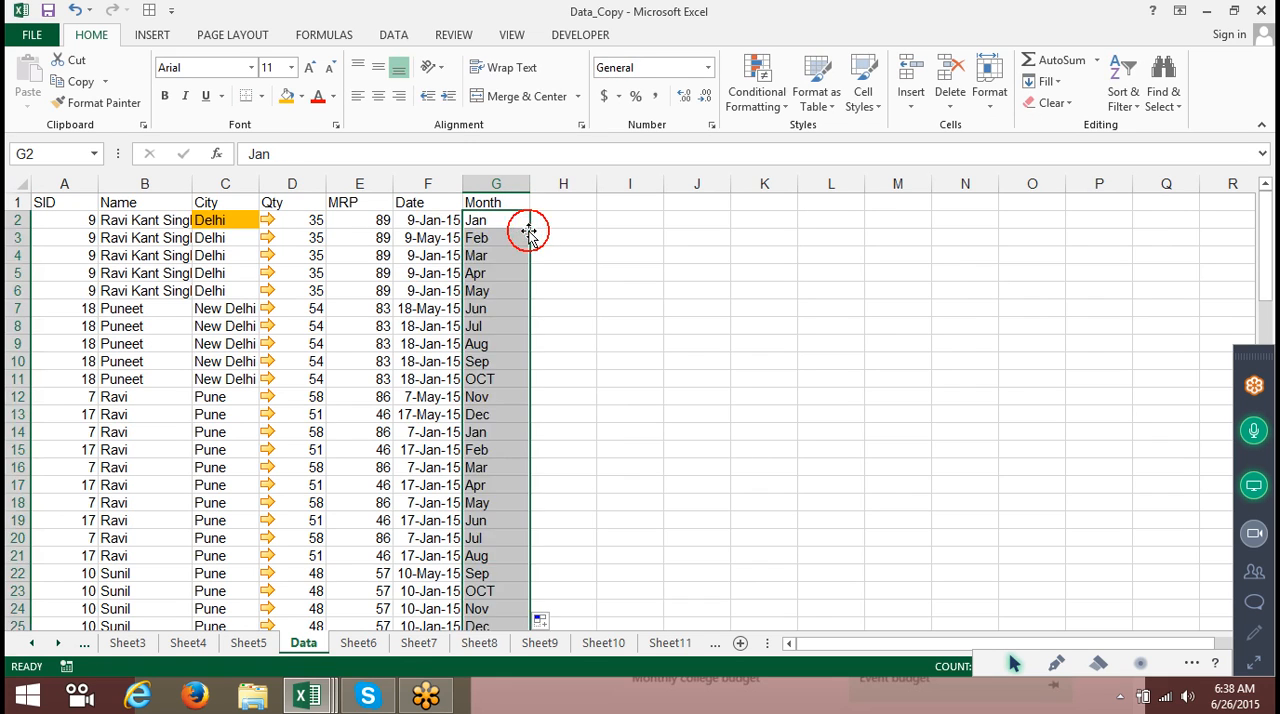
Custom-sort the table by Month on values using the Jan, Feb, Mar custom list order.
click(80, 197)
click(1124, 100)
click(1165, 168)
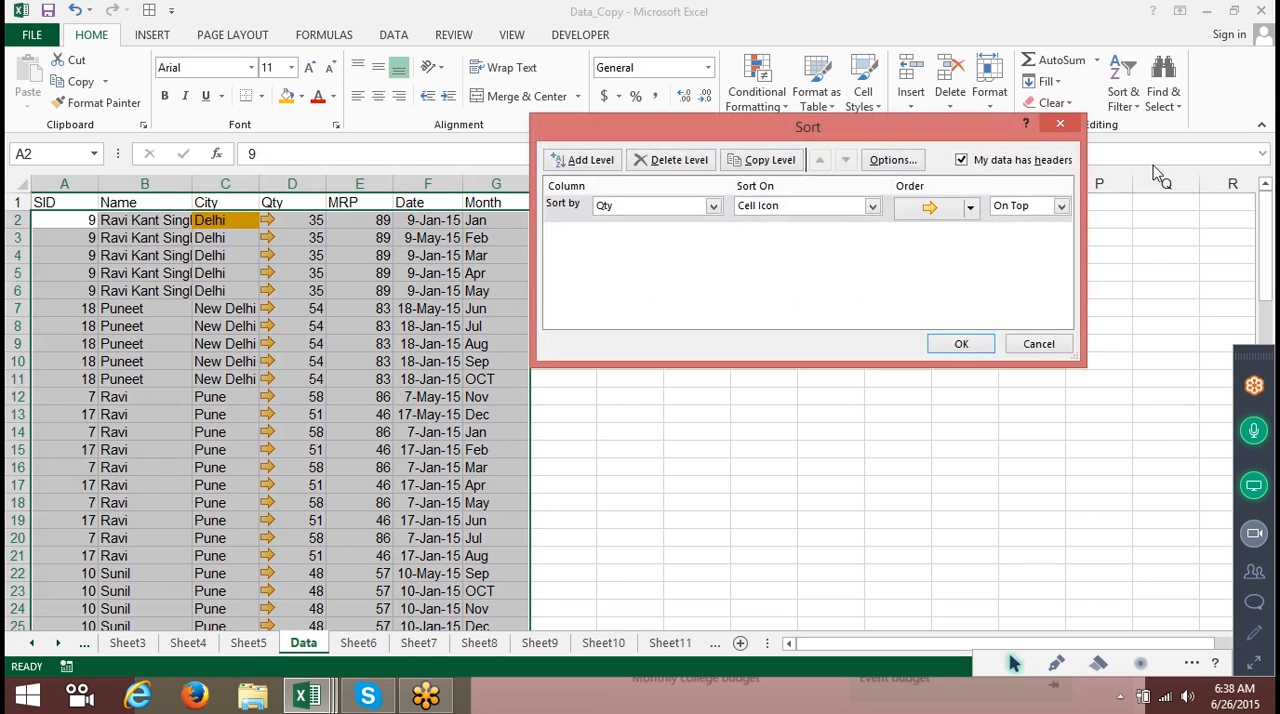
click(691, 208)
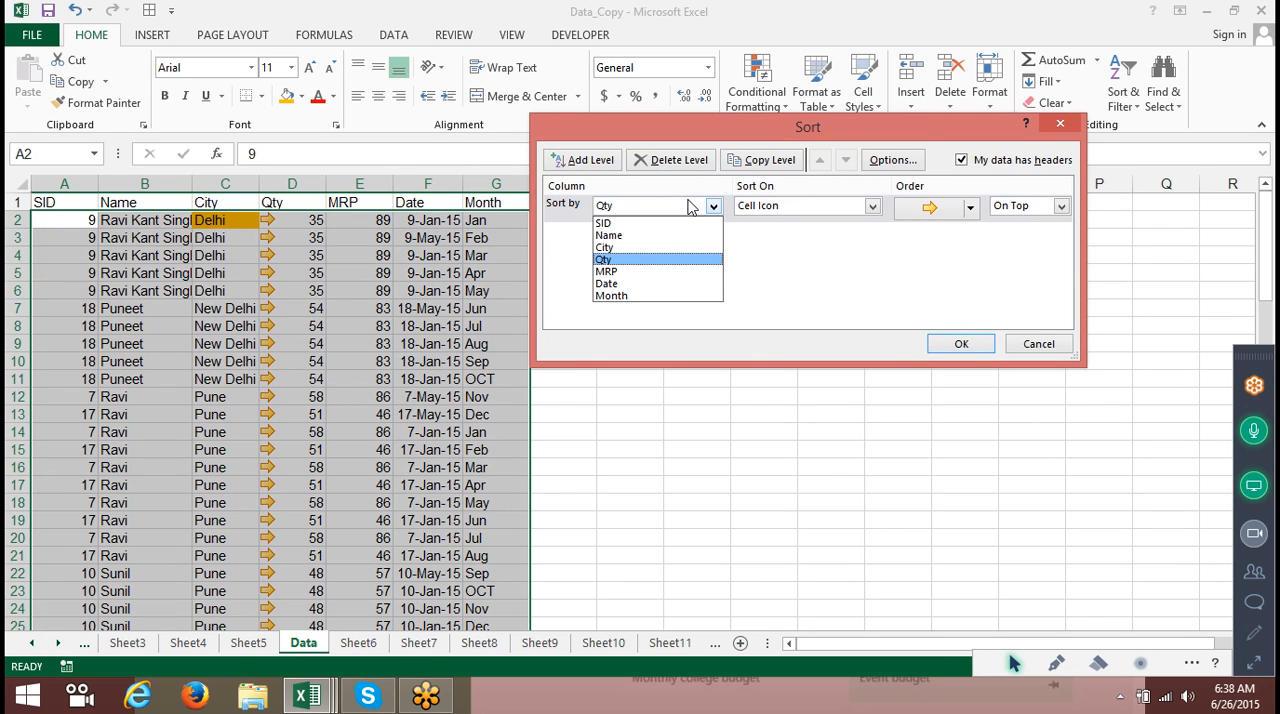
click(651, 297)
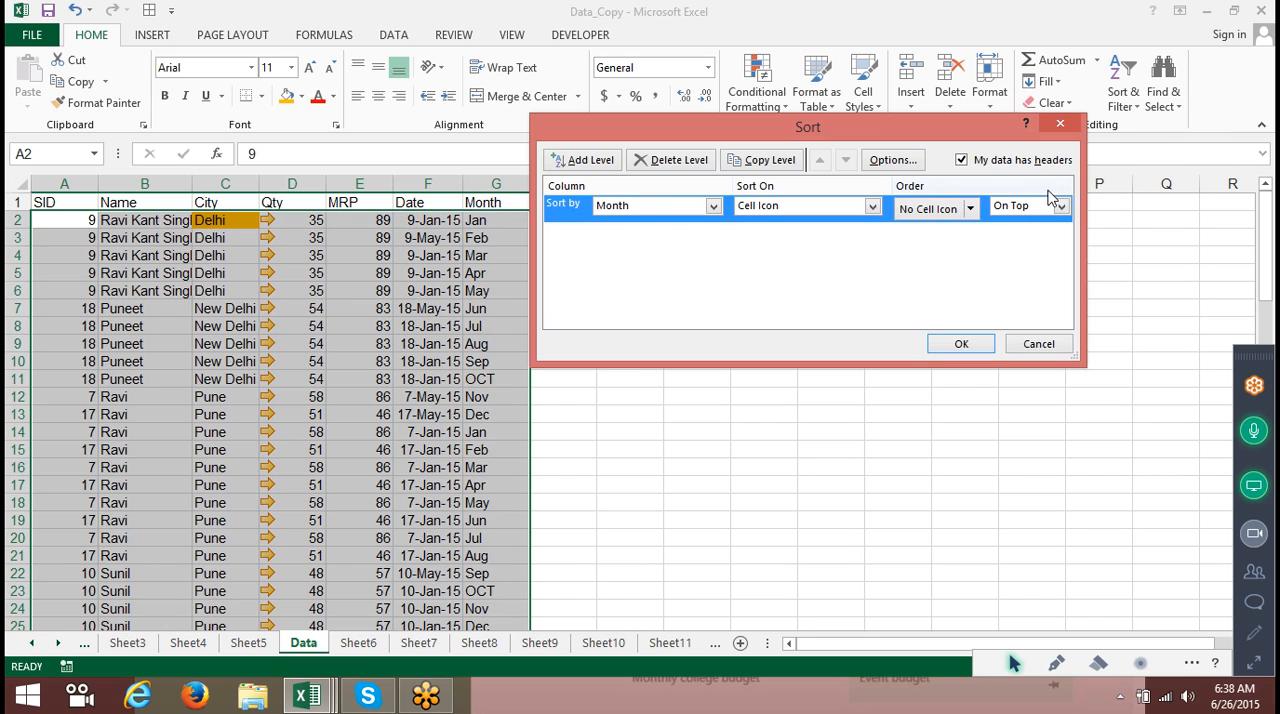
click(823, 206)
click(815, 220)
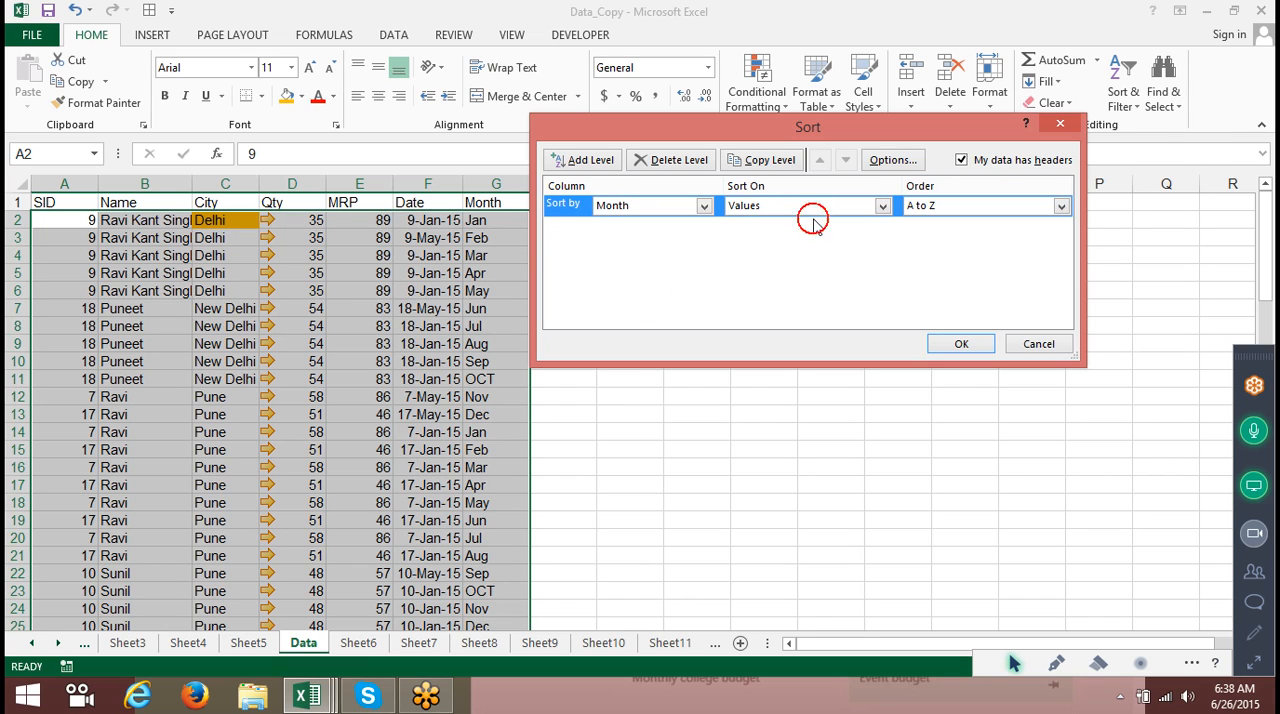
click(951, 215)
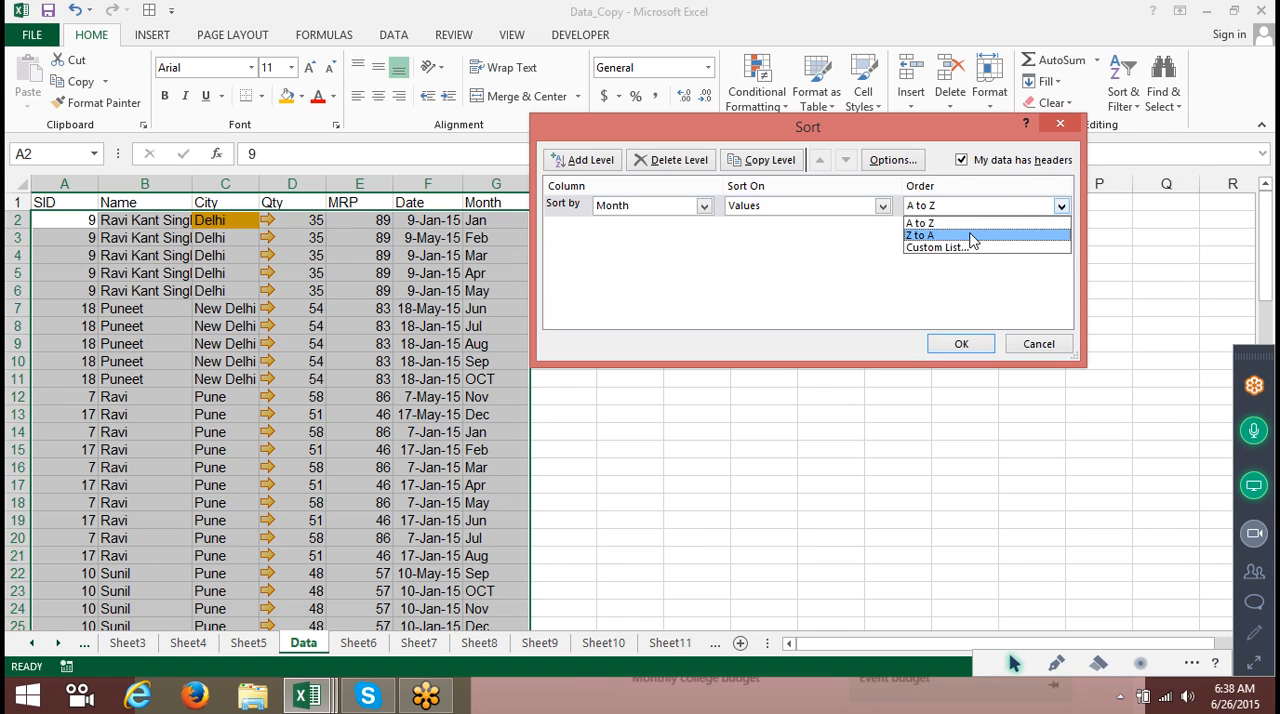
click(972, 248)
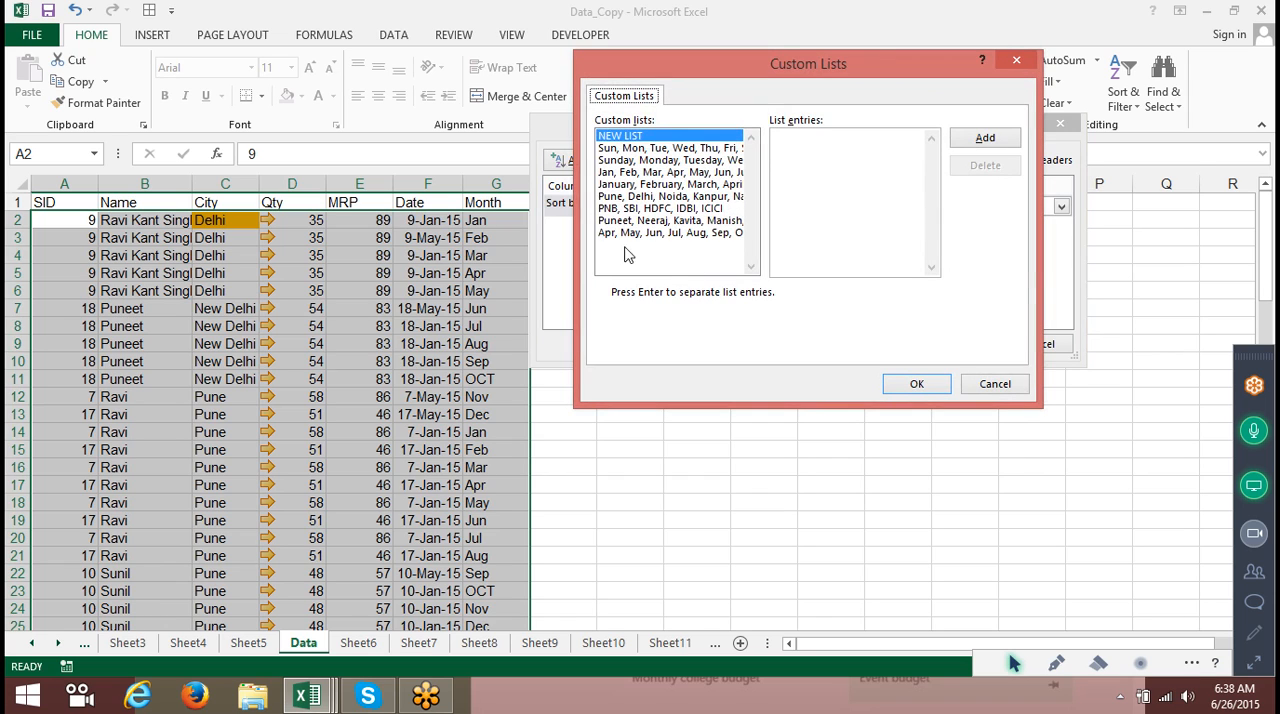
click(603, 174)
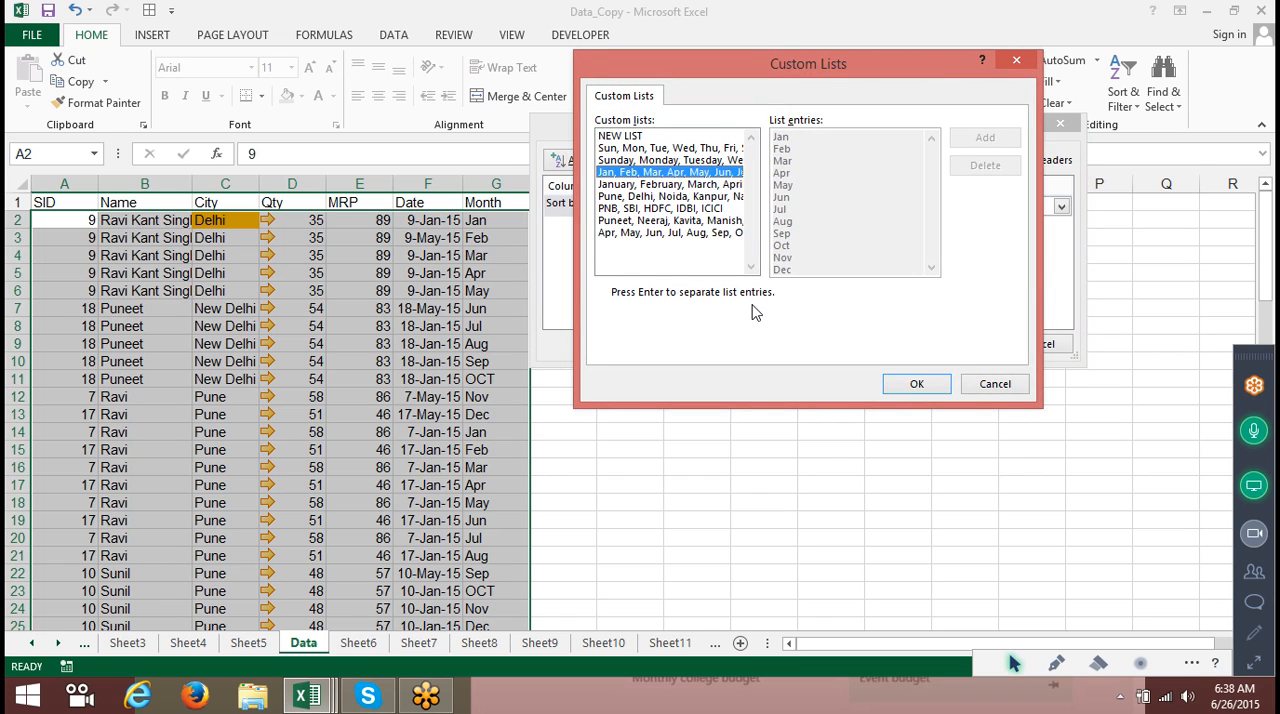
click(919, 385)
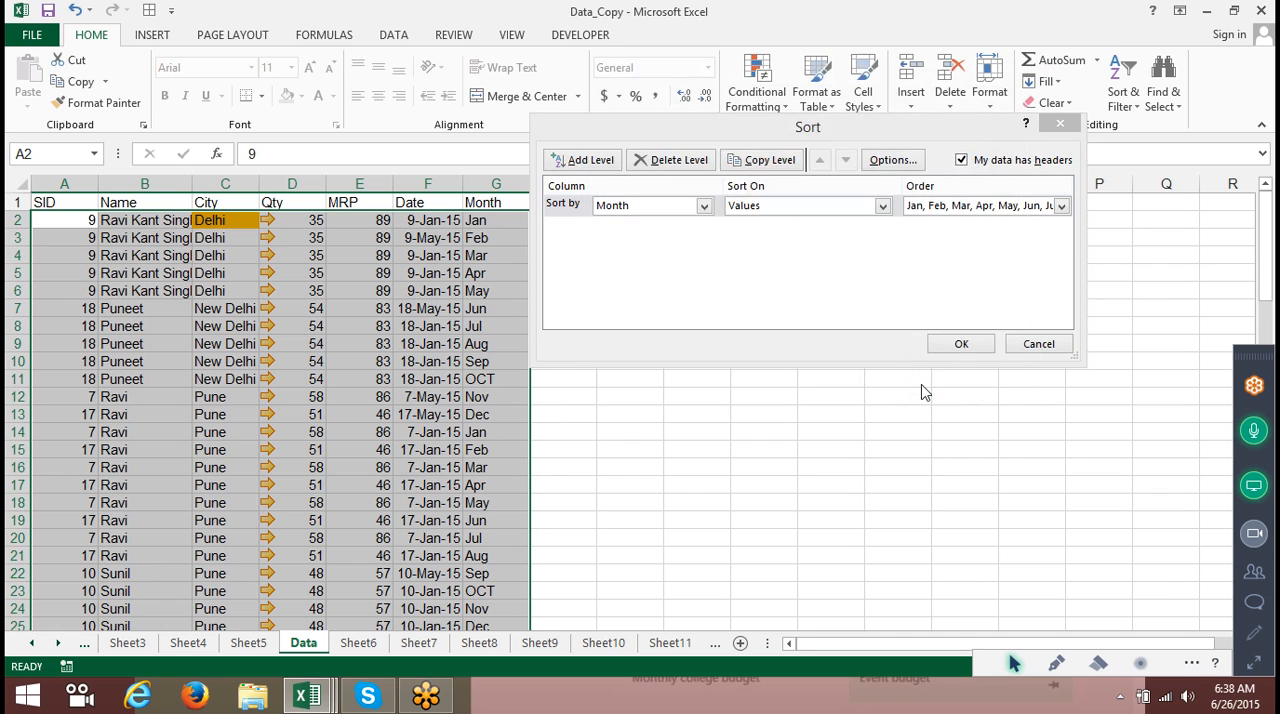
click(951, 344)
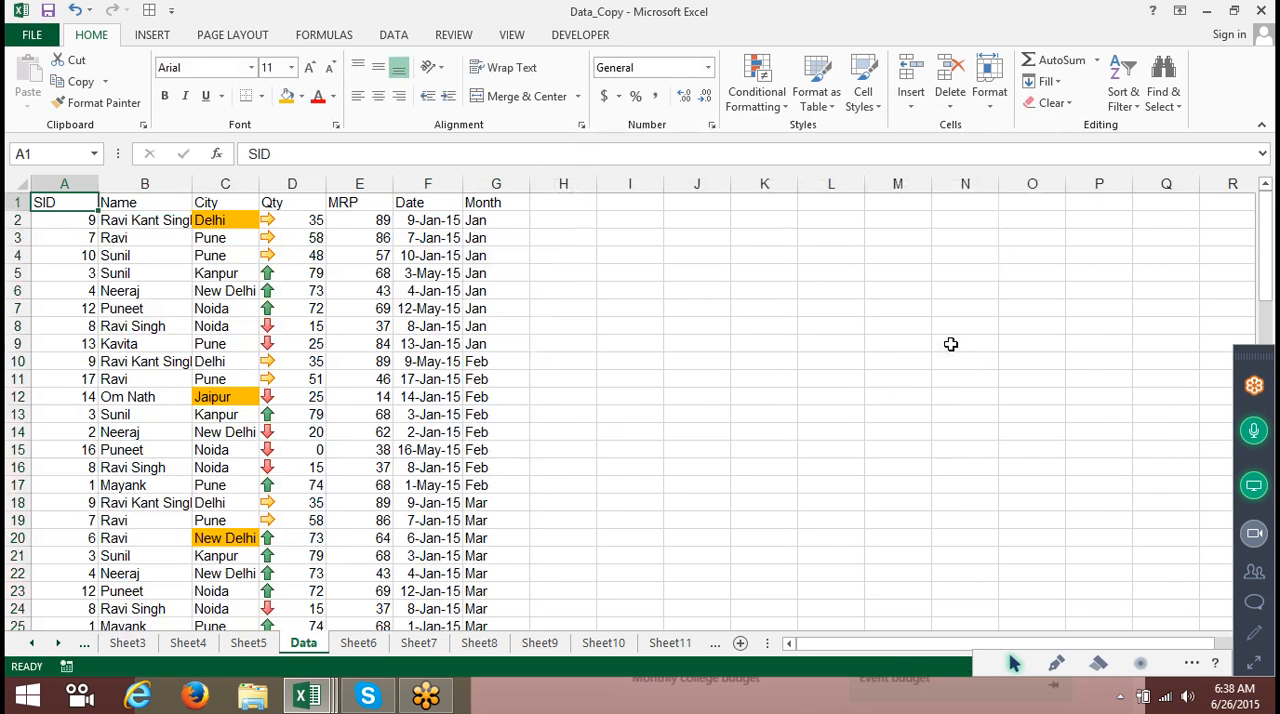
scroll(951, 344, down, 3)
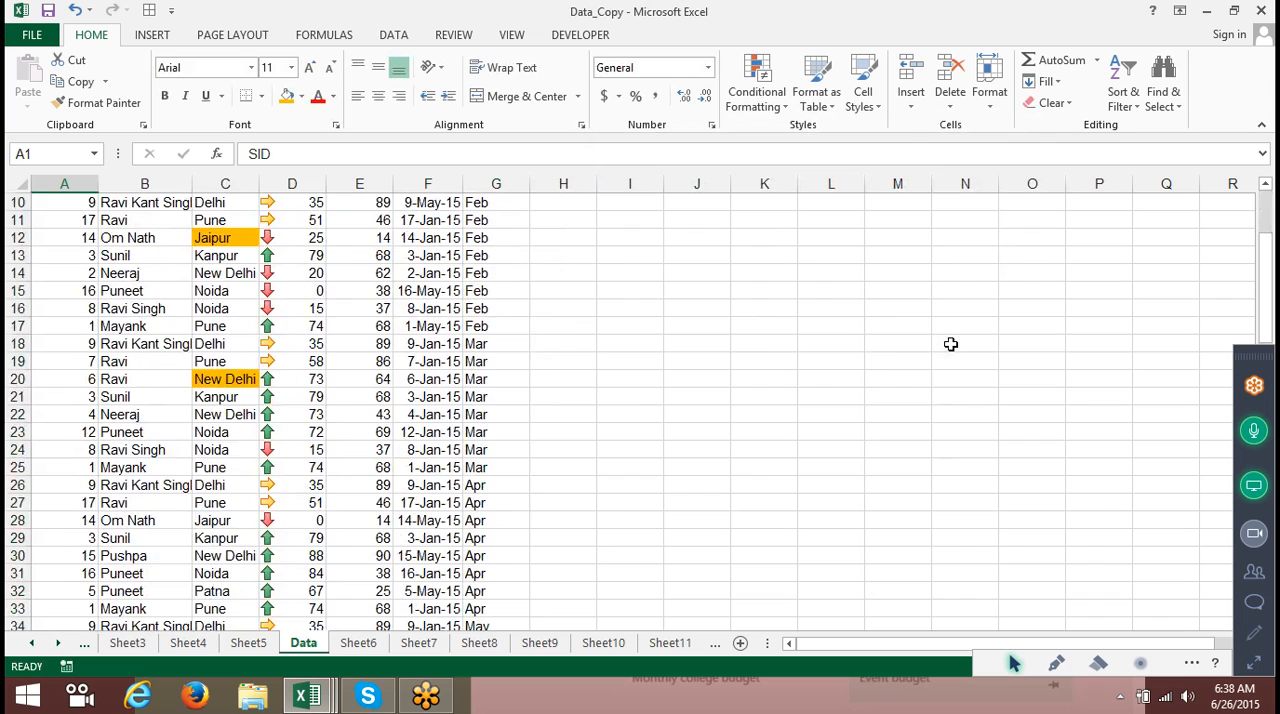
scroll(951, 344, up, 3)
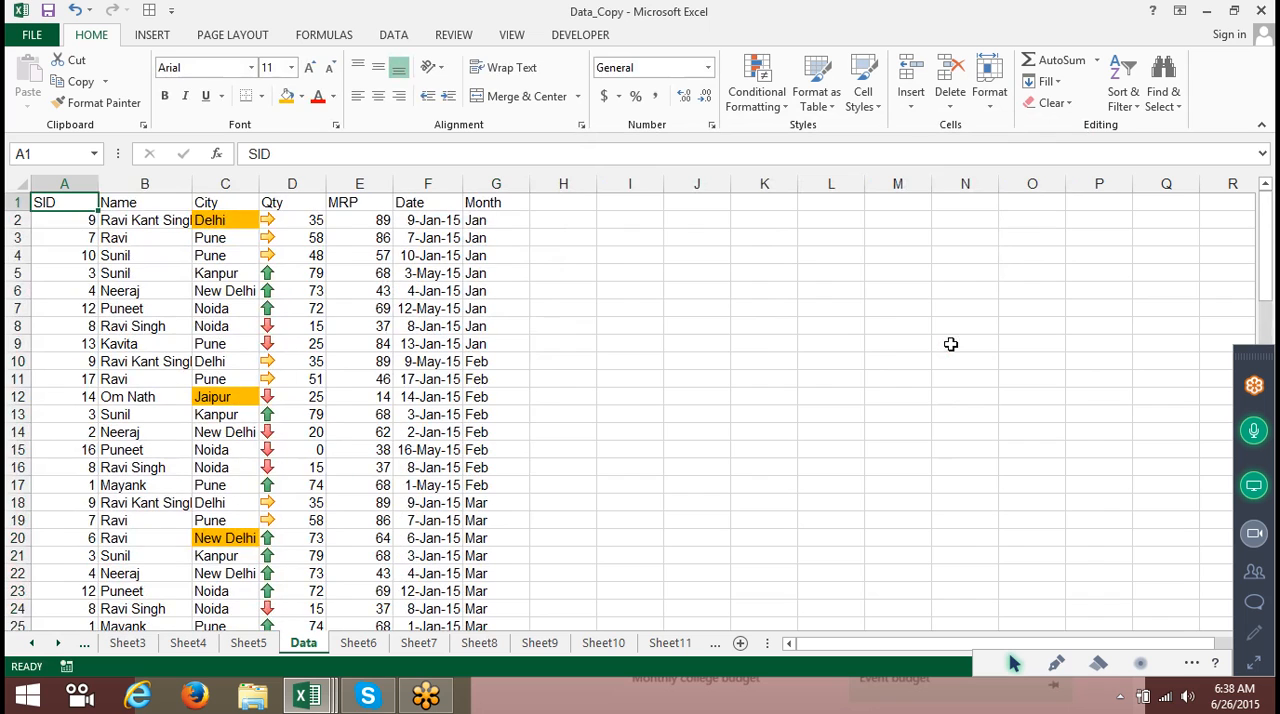
Review the existing custom lists available for the sort order, then cancel the dialogs.
click(1048, 82)
click(1134, 86)
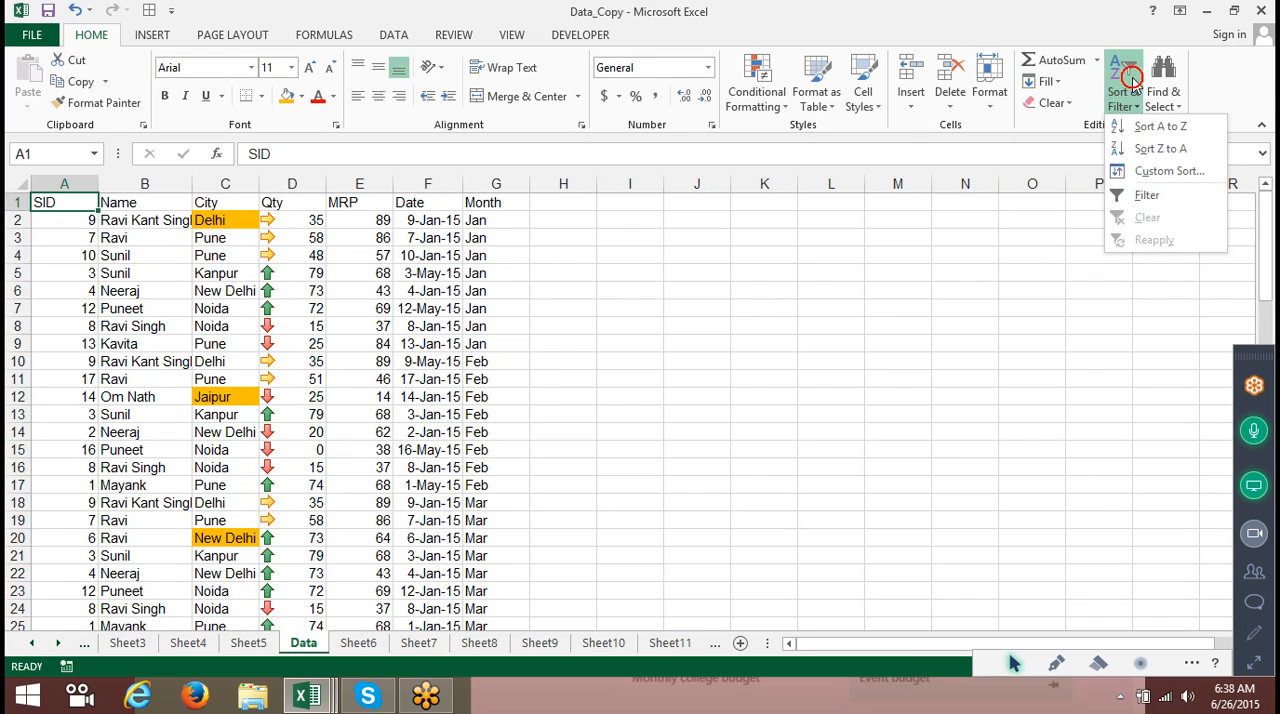
click(1164, 172)
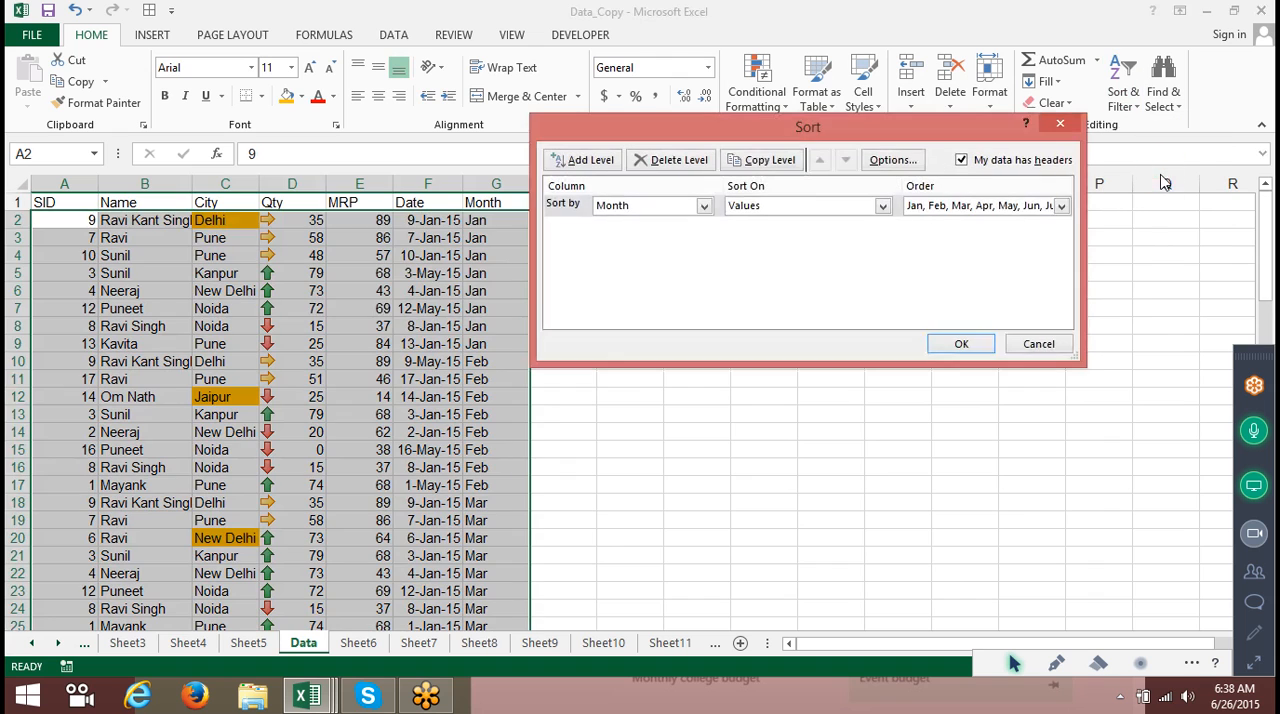
click(924, 212)
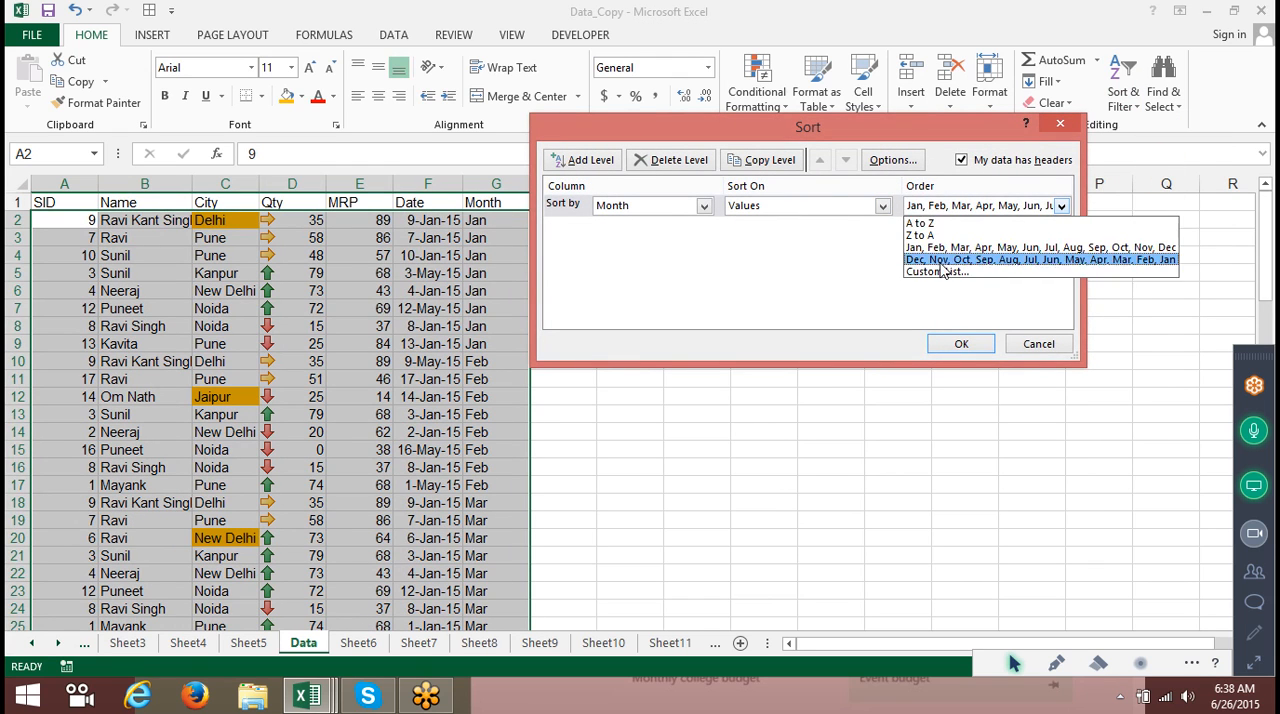
click(945, 281)
click(794, 151)
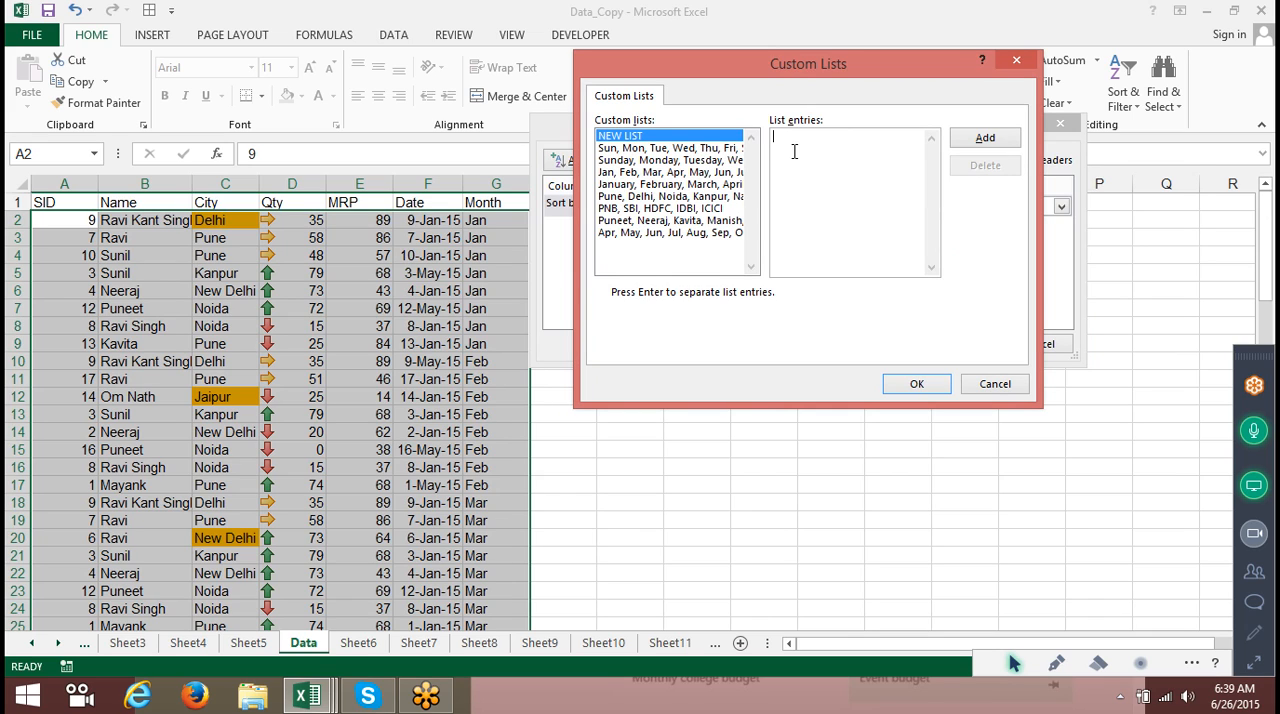
click(718, 207)
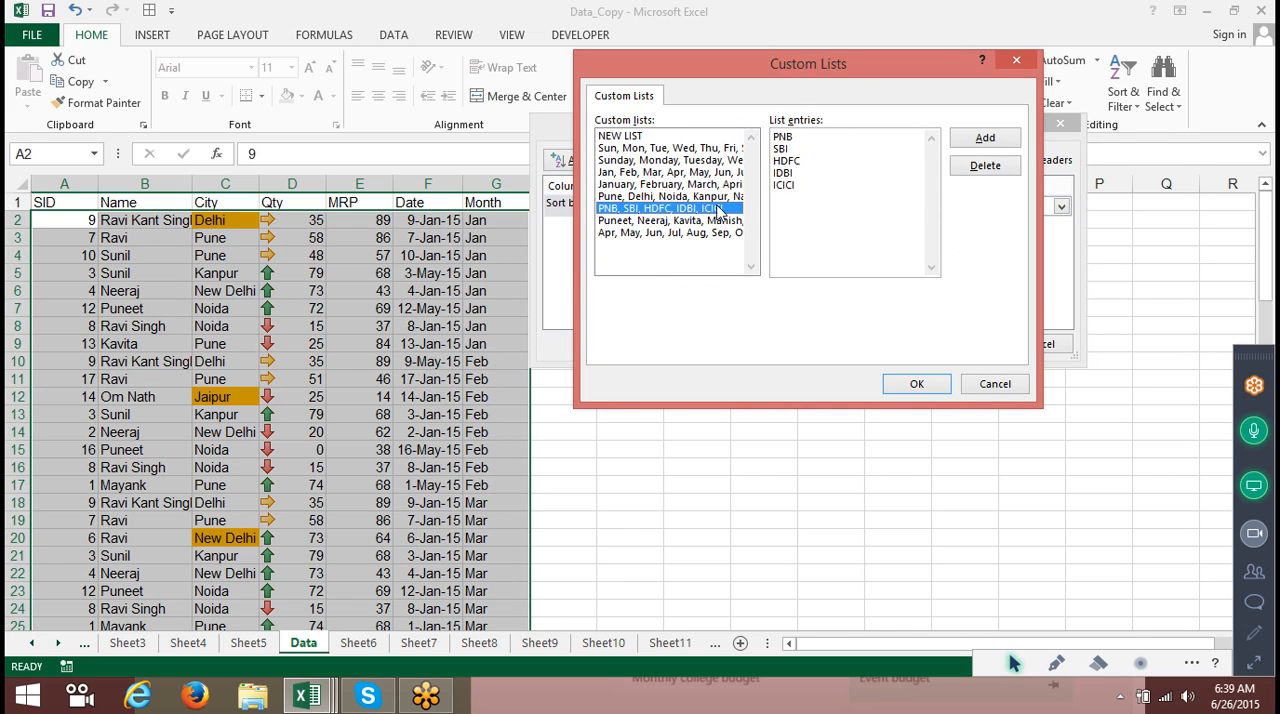
click(718, 221)
click(718, 233)
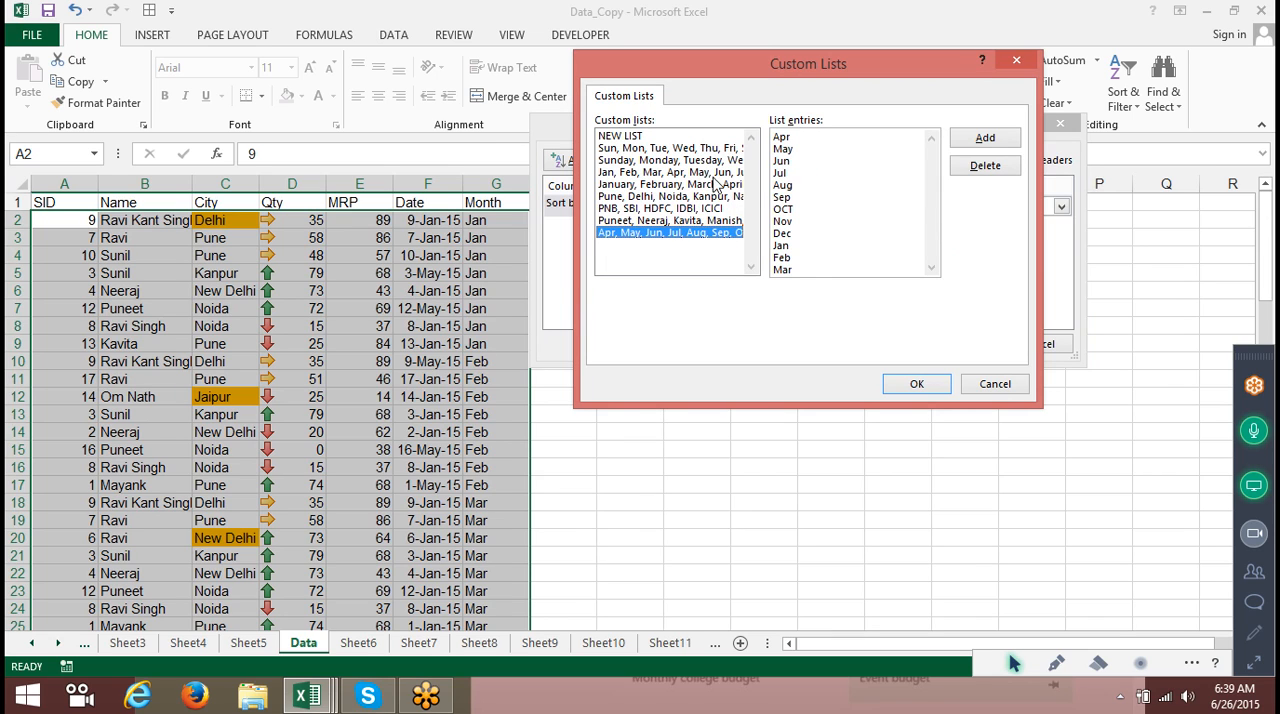
click(688, 137)
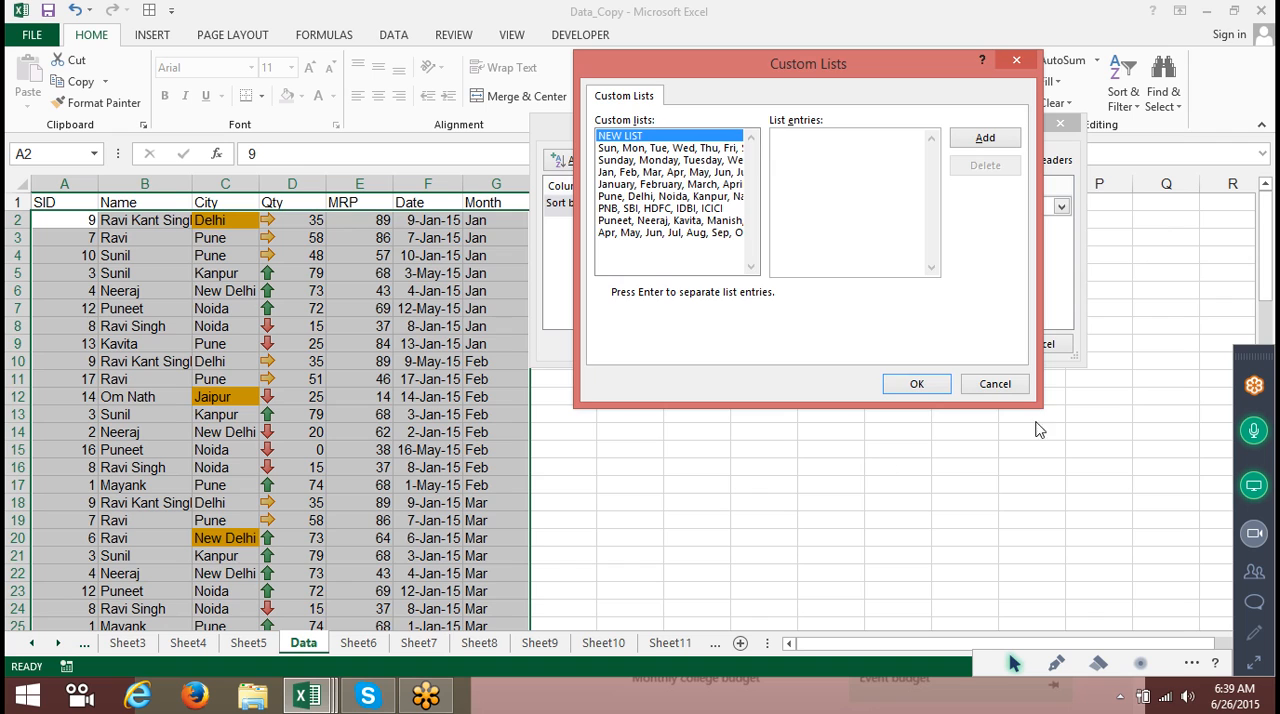
click(995, 384)
click(1040, 345)
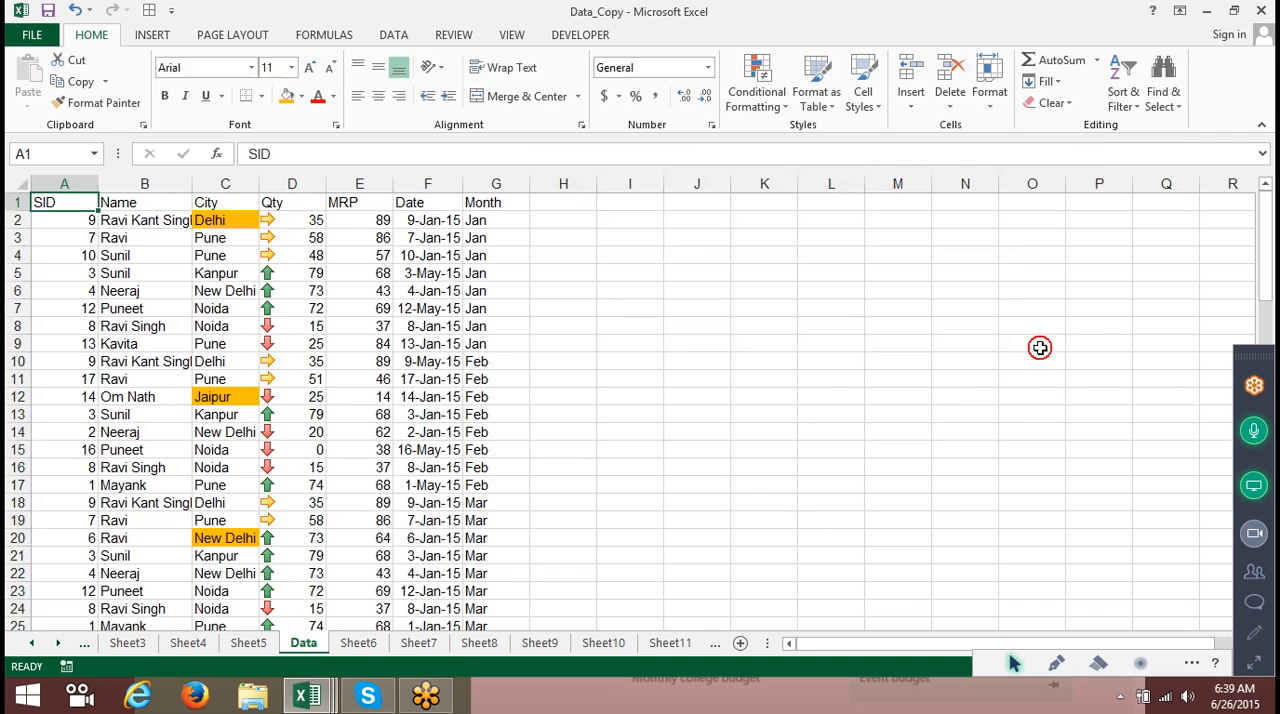
Check the sort options offered when a numeric MRP cell is selected.
click(254, 272)
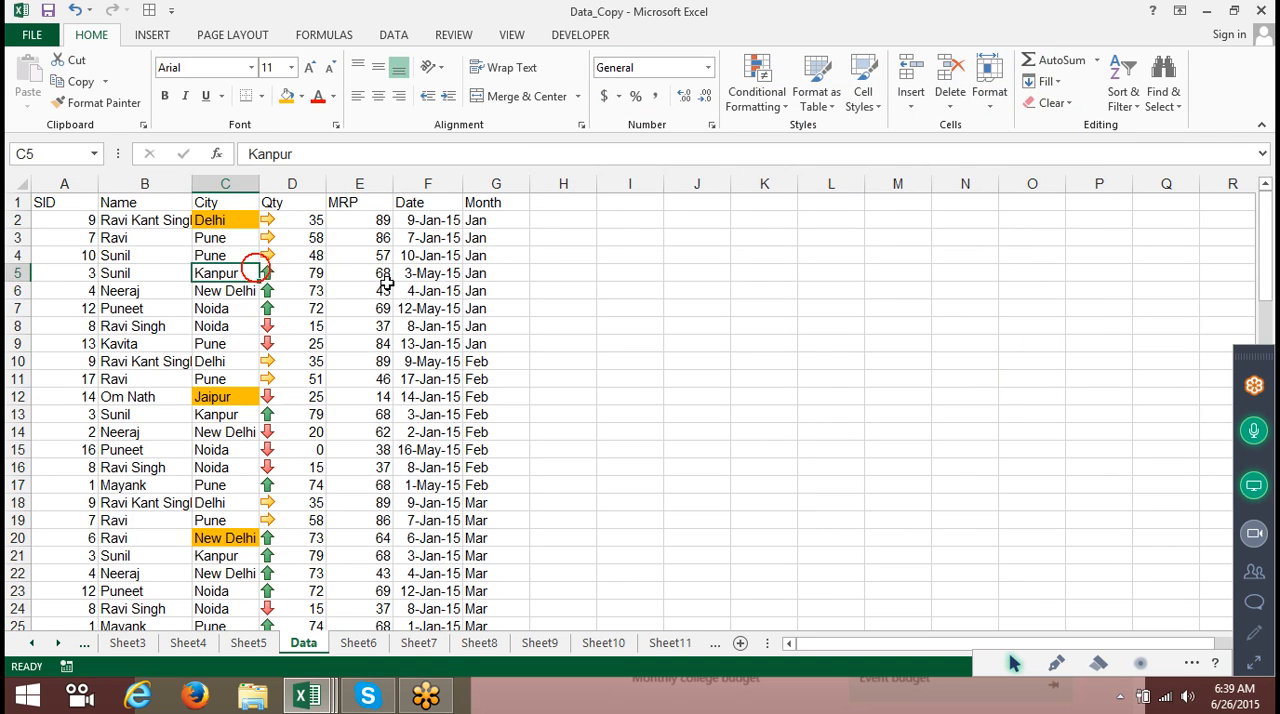
click(386, 287)
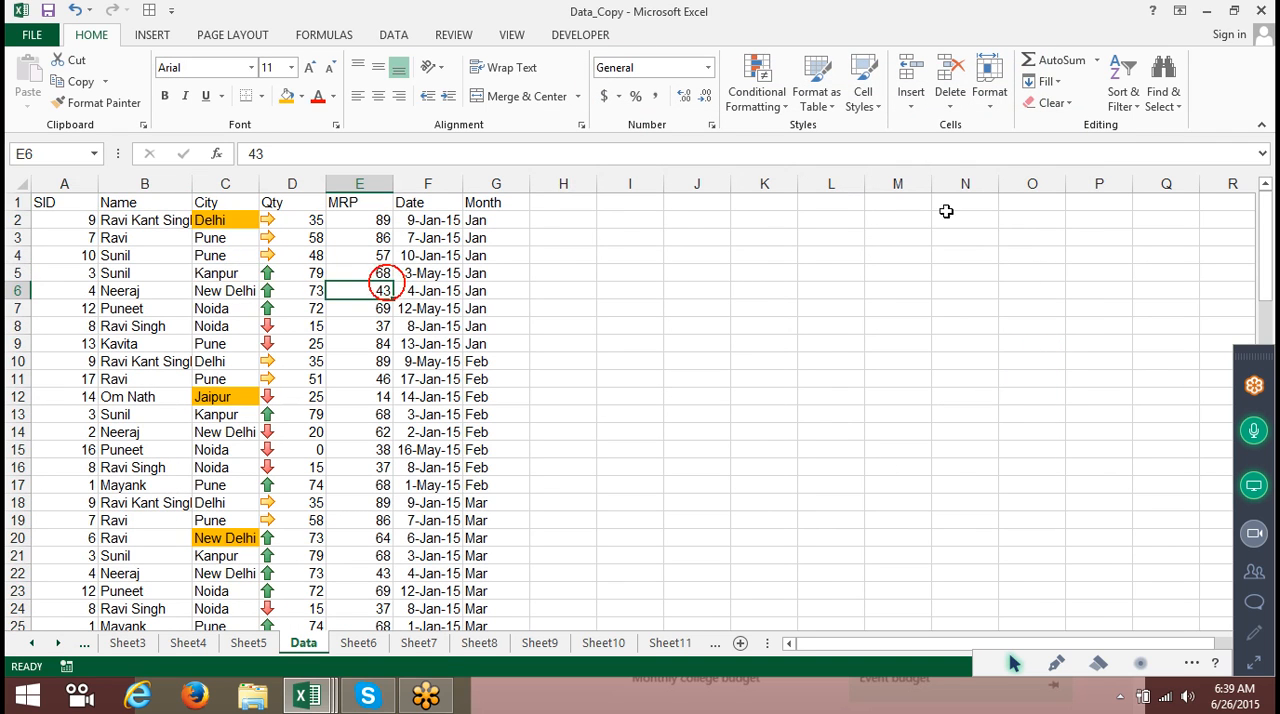
click(1120, 104)
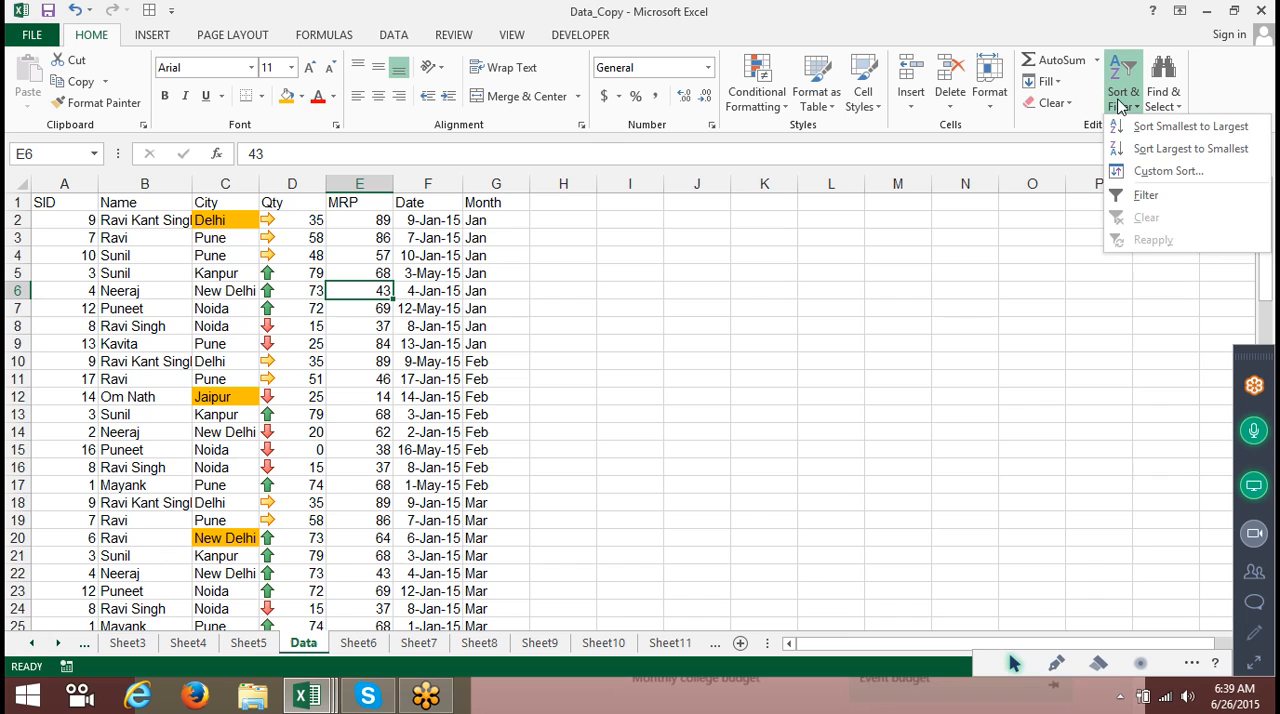
click(508, 236)
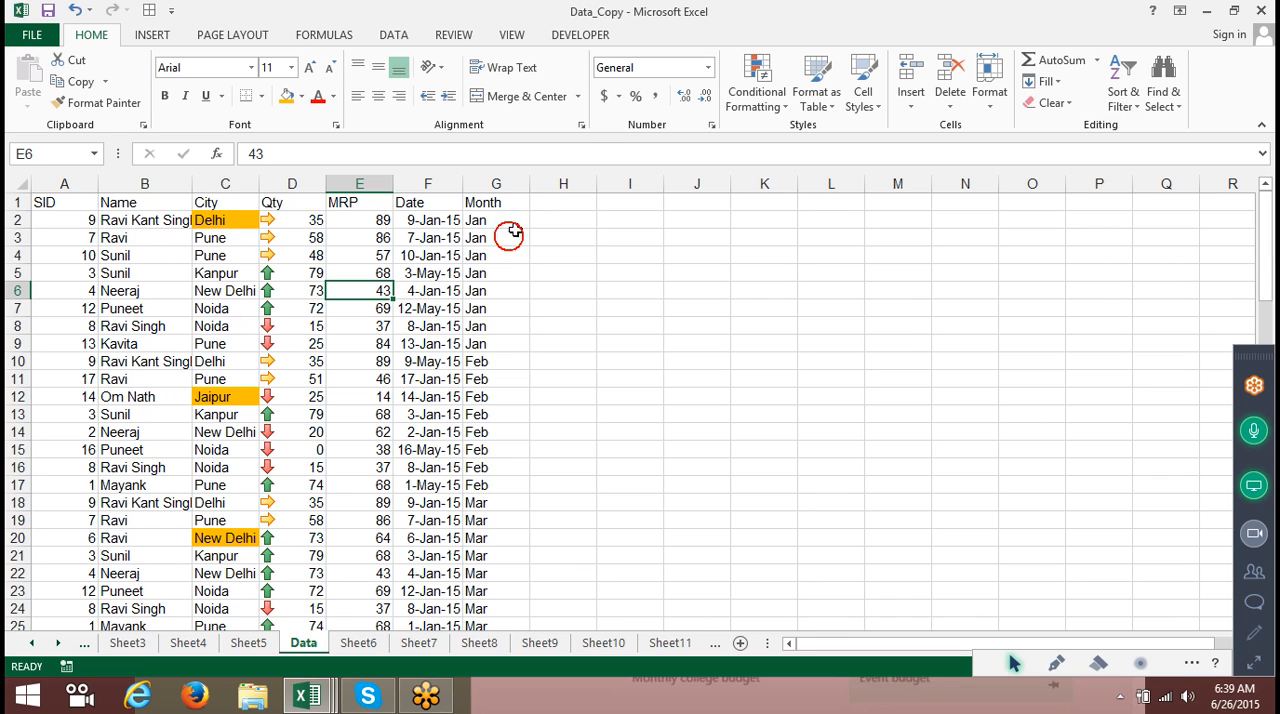
click(557, 201)
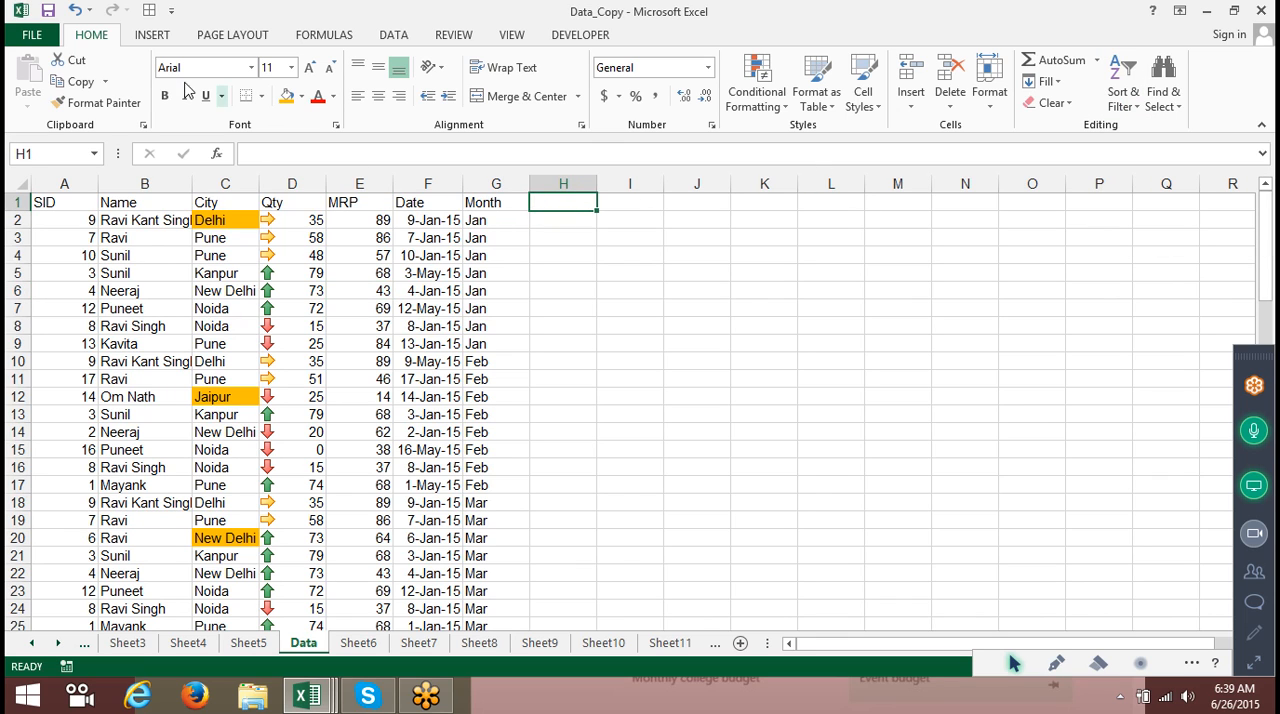
Open the Excel Options dialog from the File backstage.
click(31, 34)
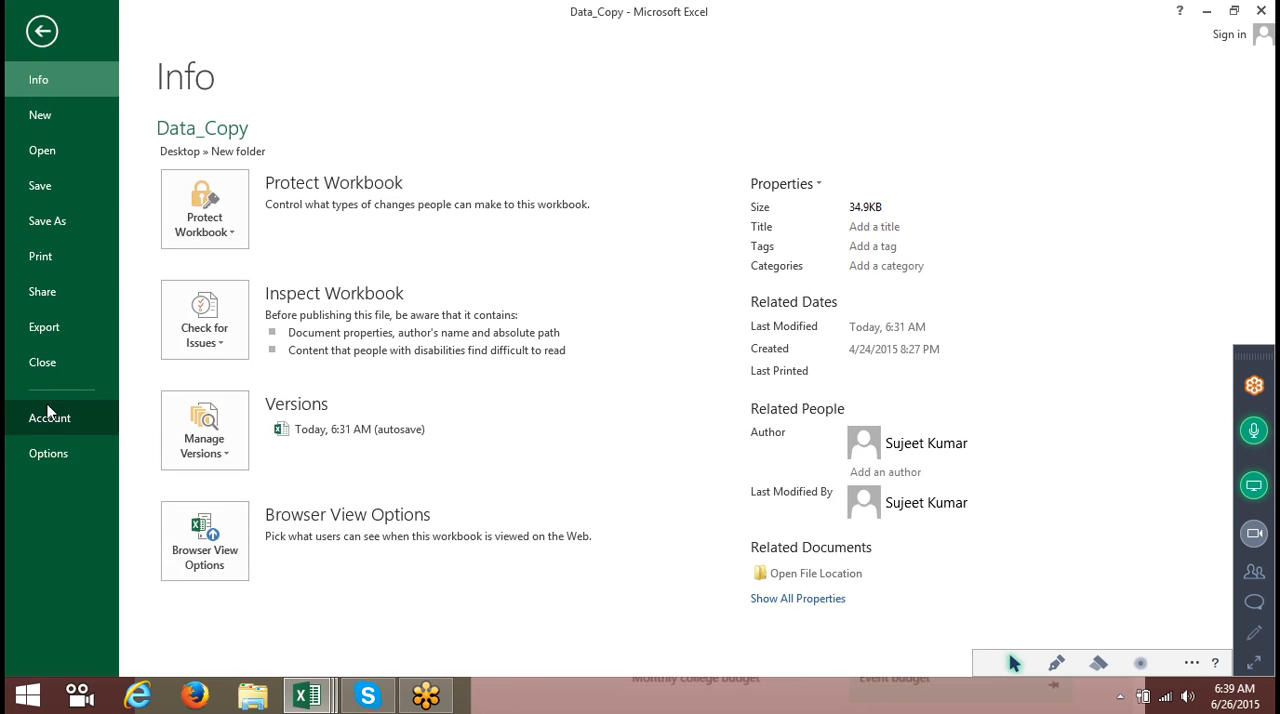
click(57, 455)
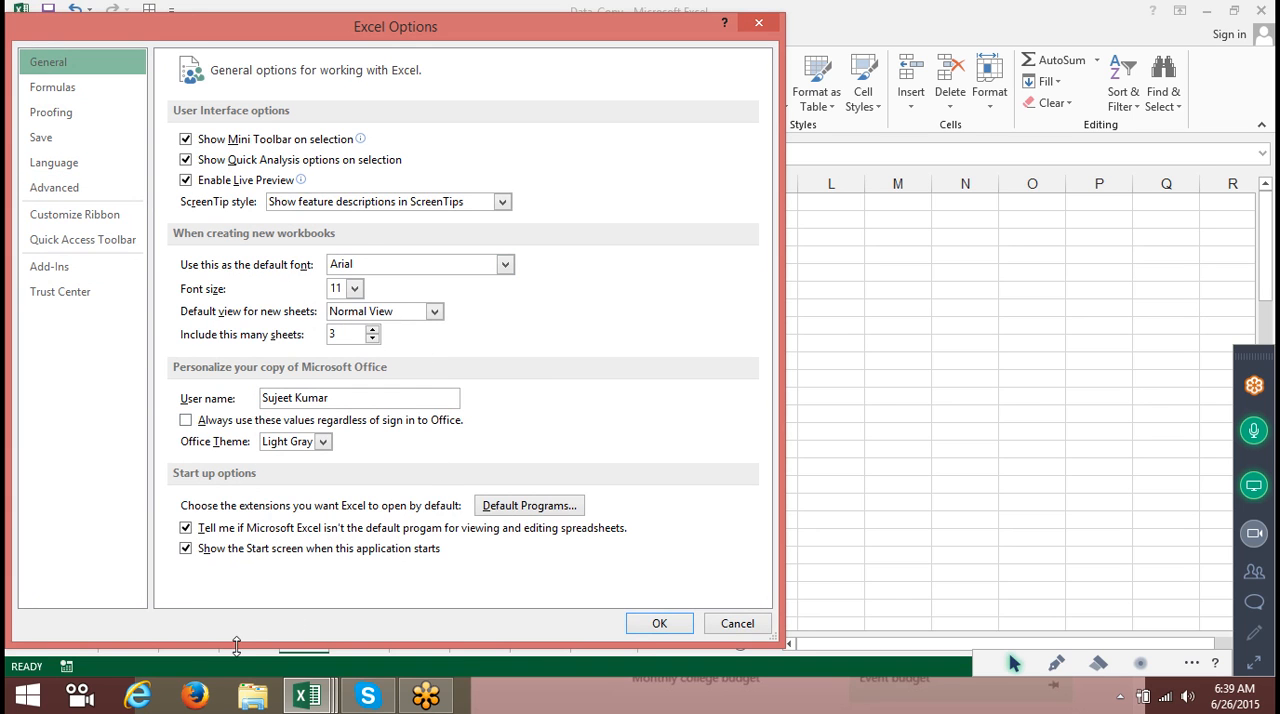
Switch to the Start screen and search for Excel 2007.
key(super)
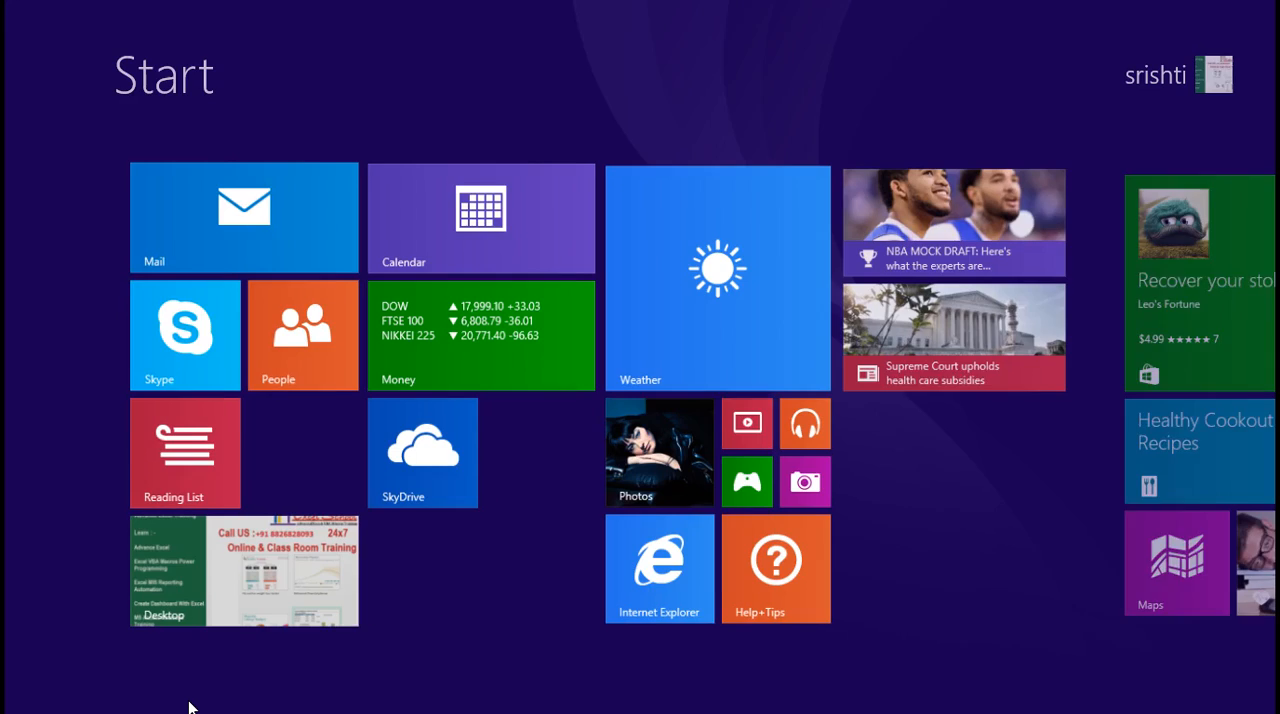
text(2013)
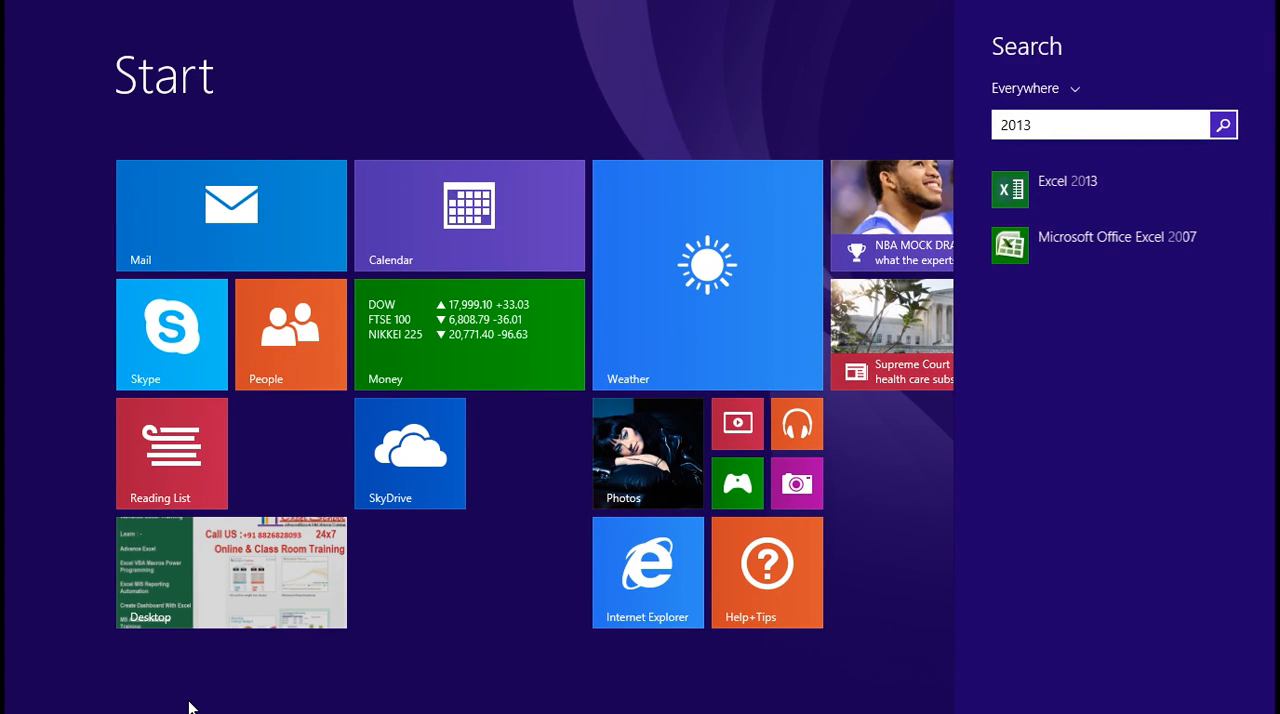
key(BackSpace)
key(BackSpace)
text(07)
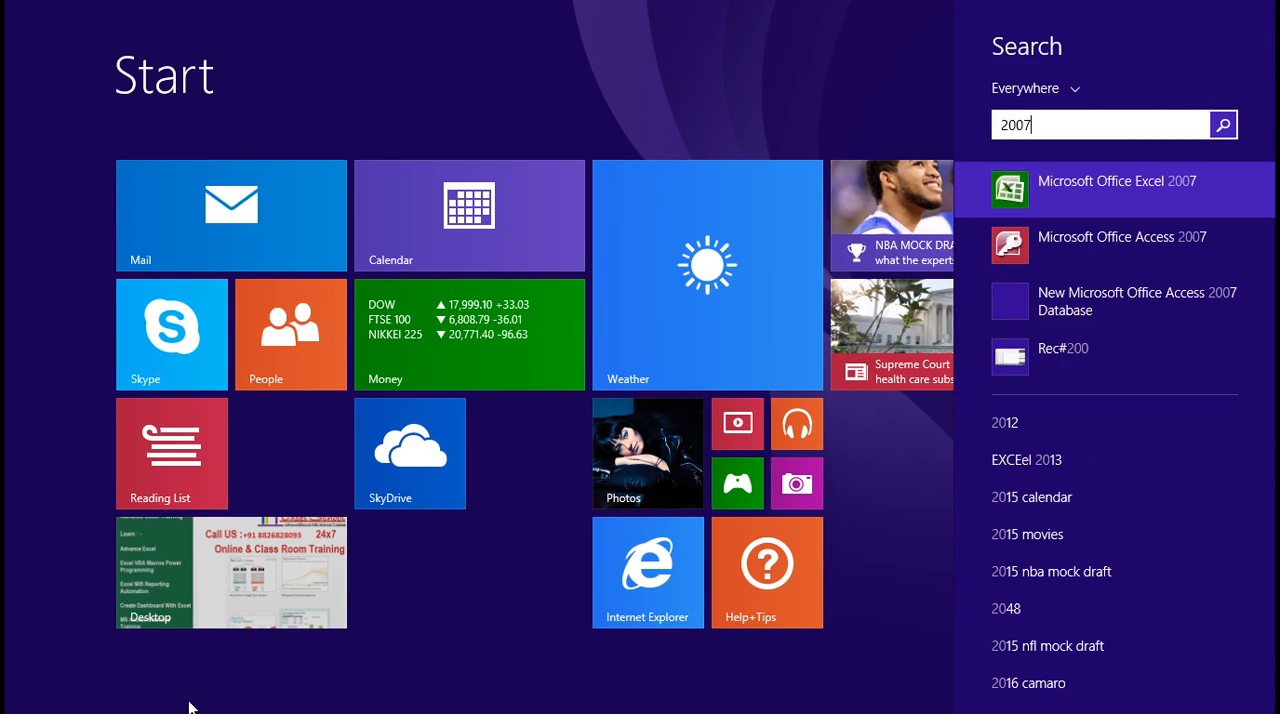
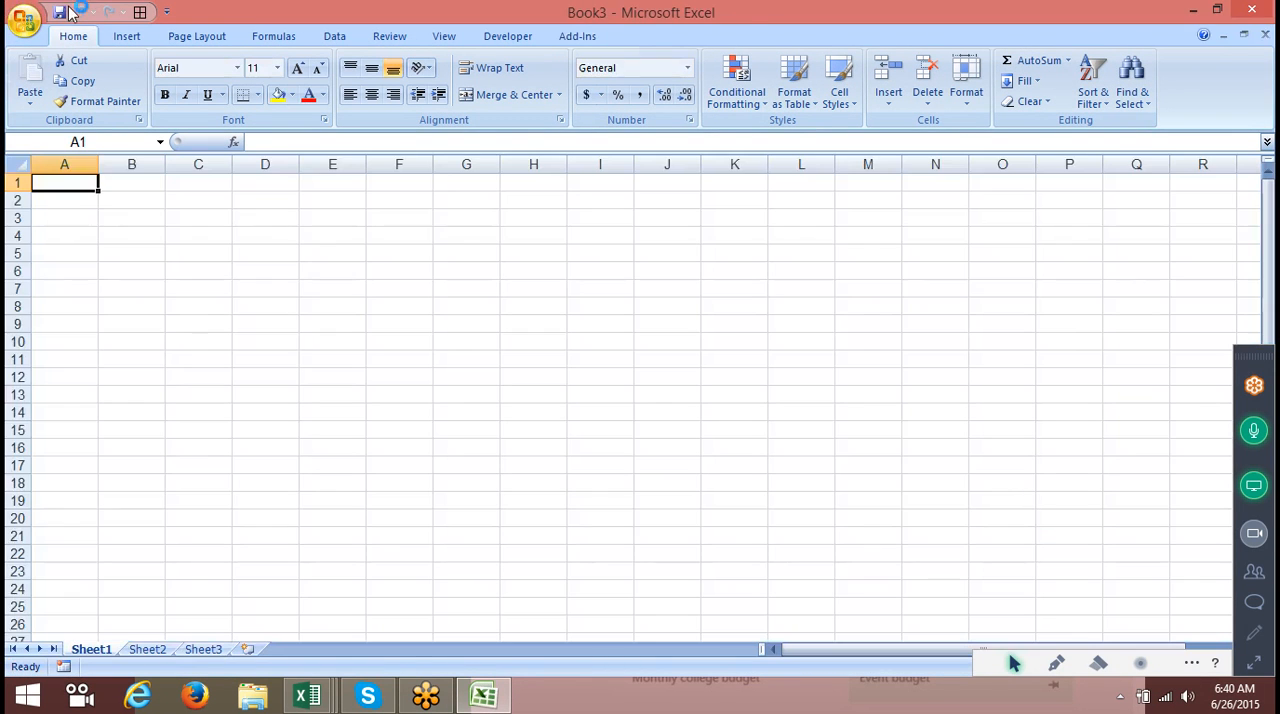
Open the custom lists from Excel Options in Excel 2007 and close both dialogs without changes.
click(24, 20)
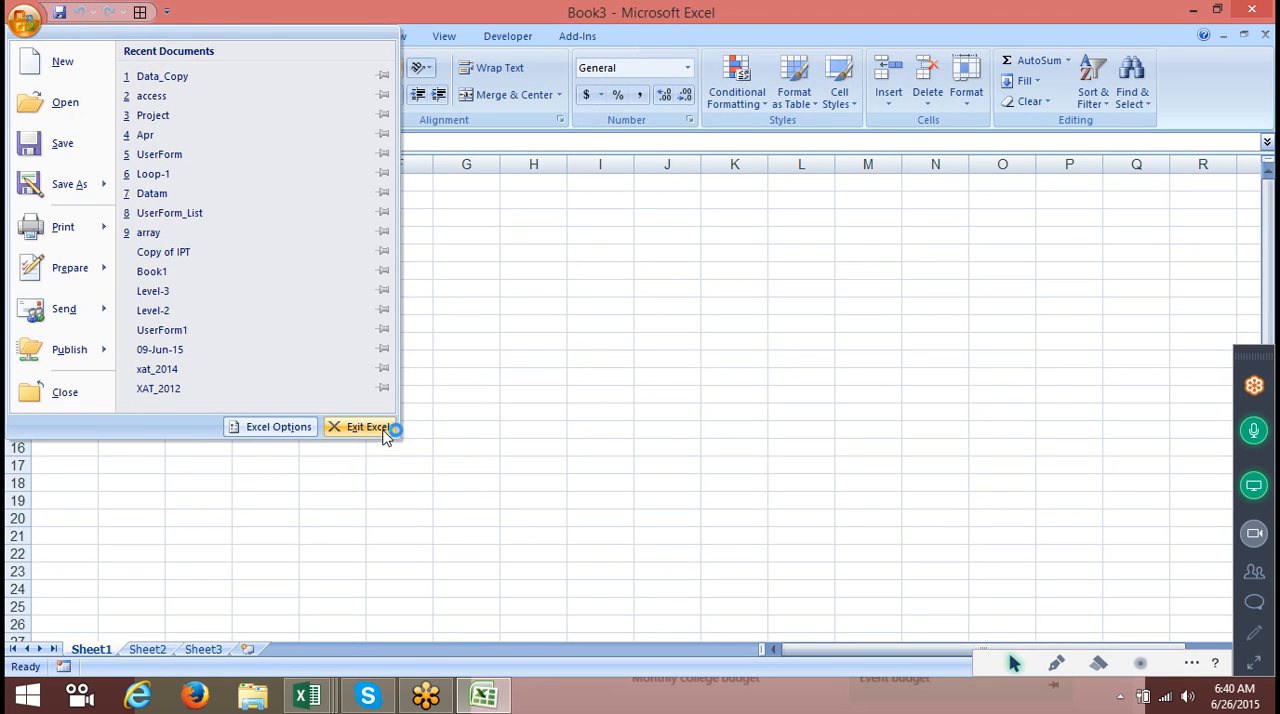
click(270, 427)
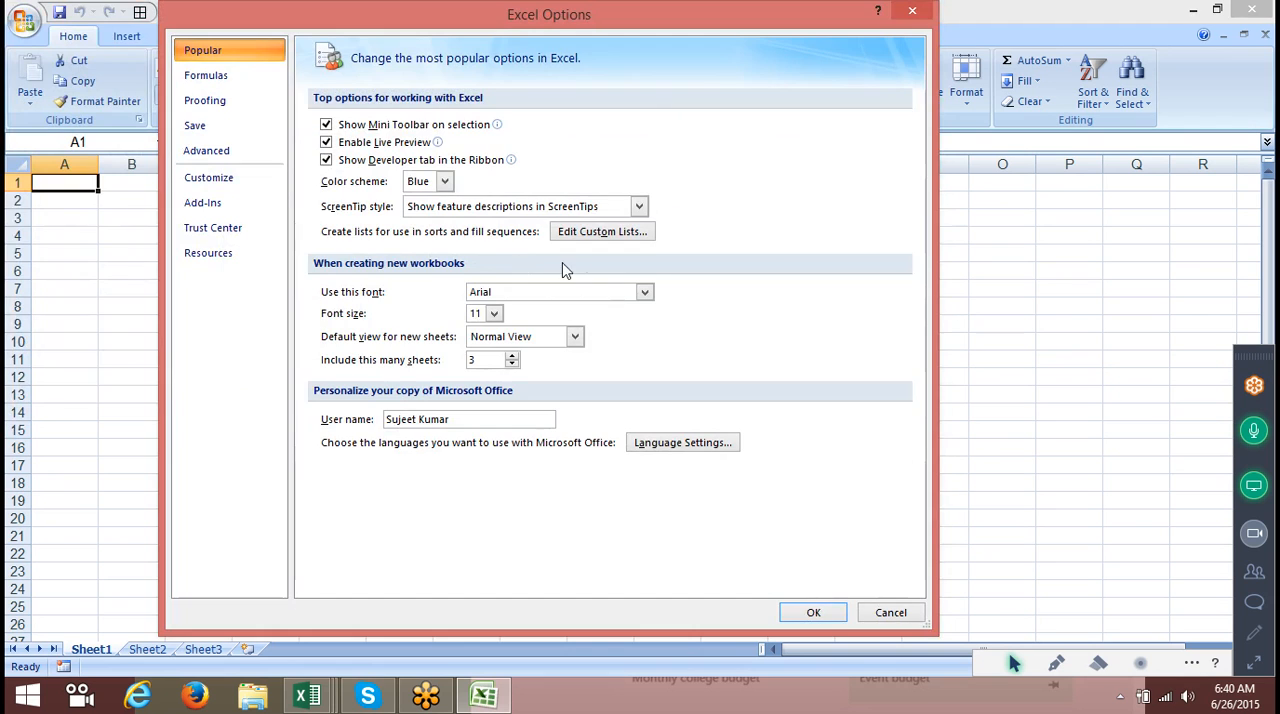
click(584, 233)
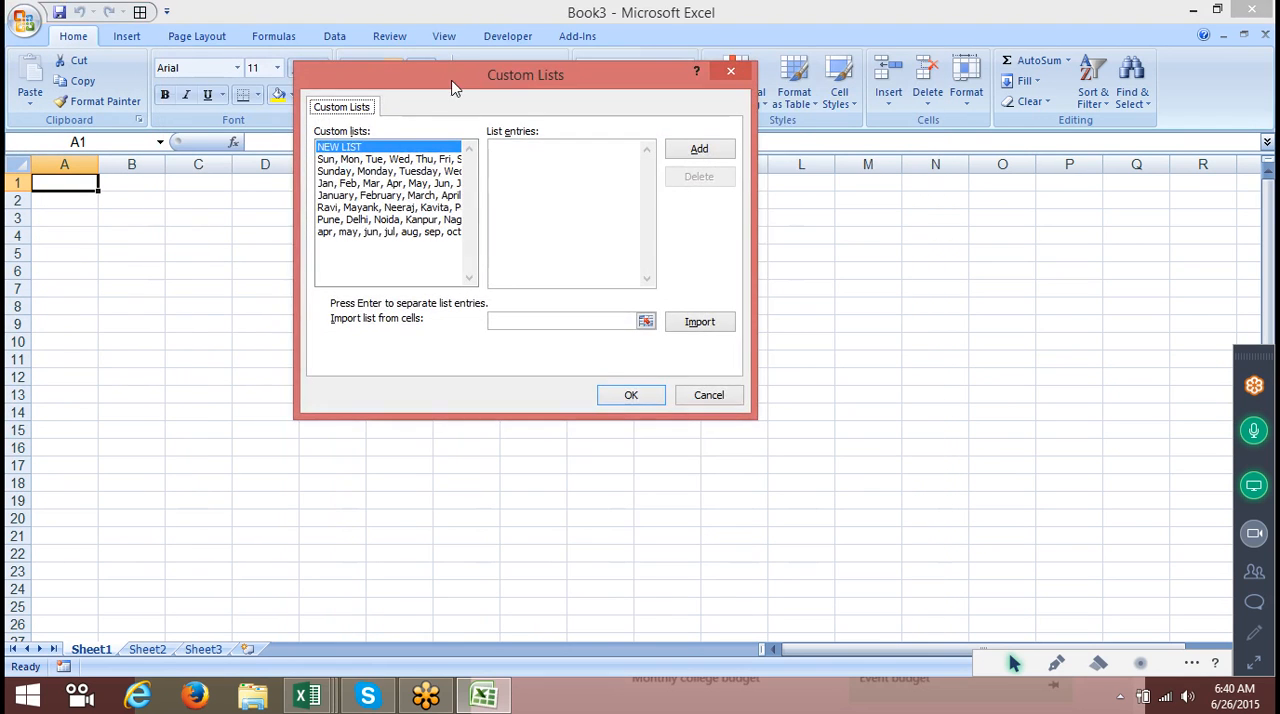
drag(452, 82, 496, 132)
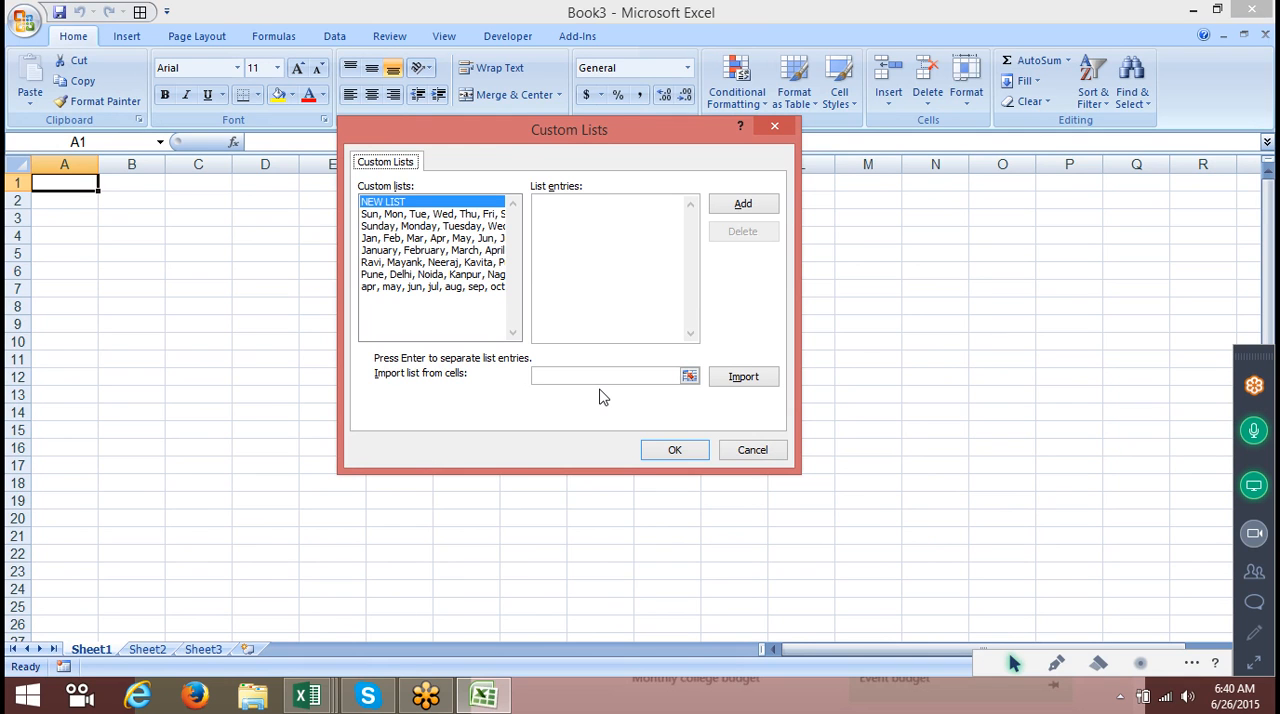
click(774, 456)
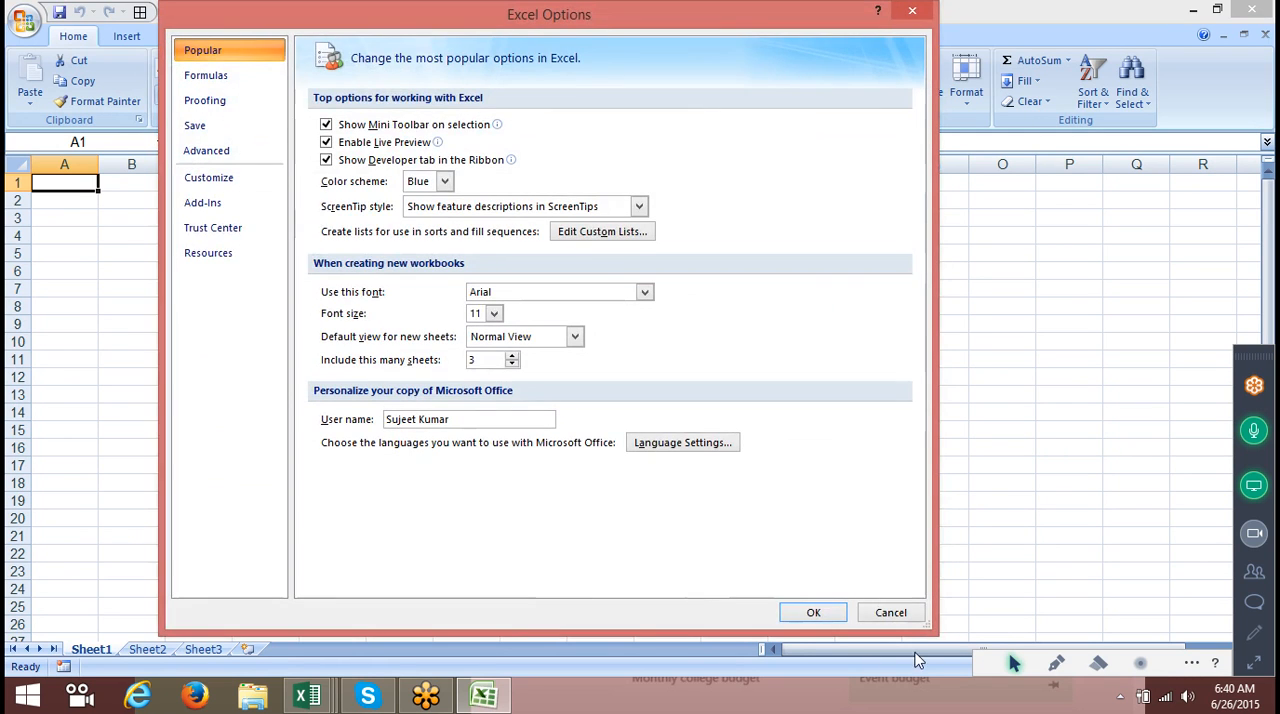
click(890, 612)
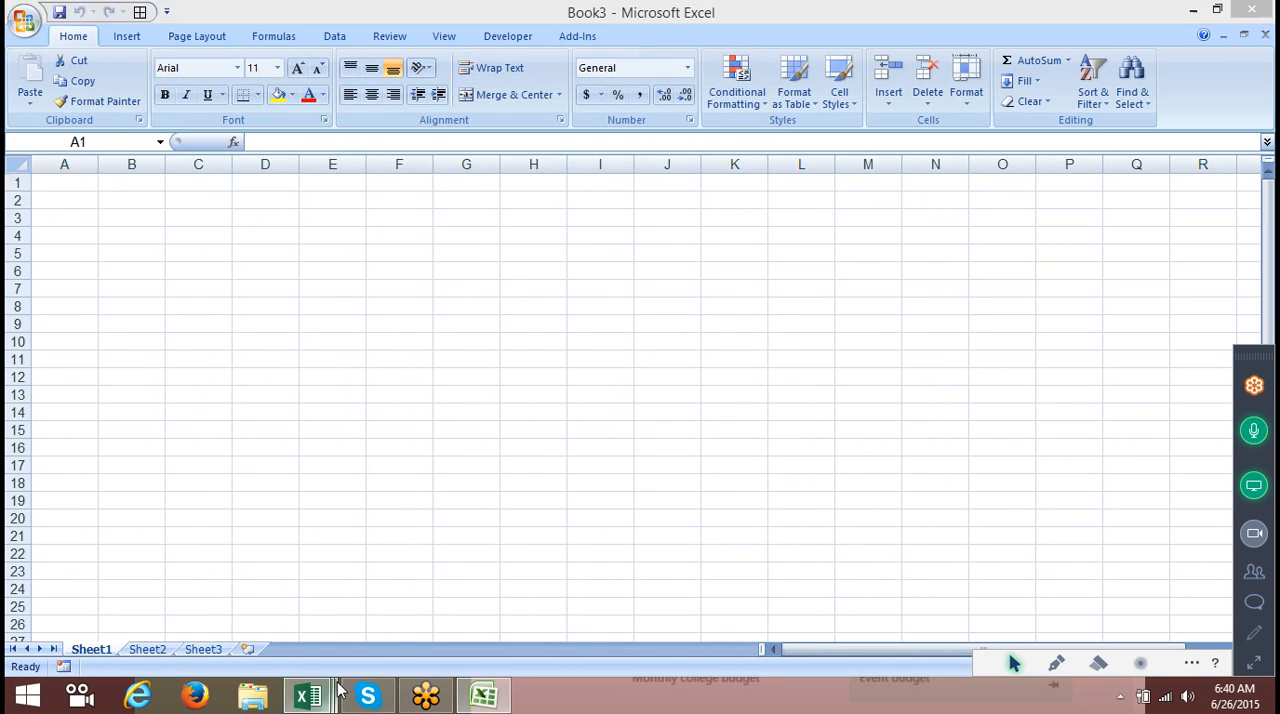
Close the Excel Options dialog in the other Excel window and return to the blank Excel 2007 workbook.
mouse_move(337, 688)
click(327, 605)
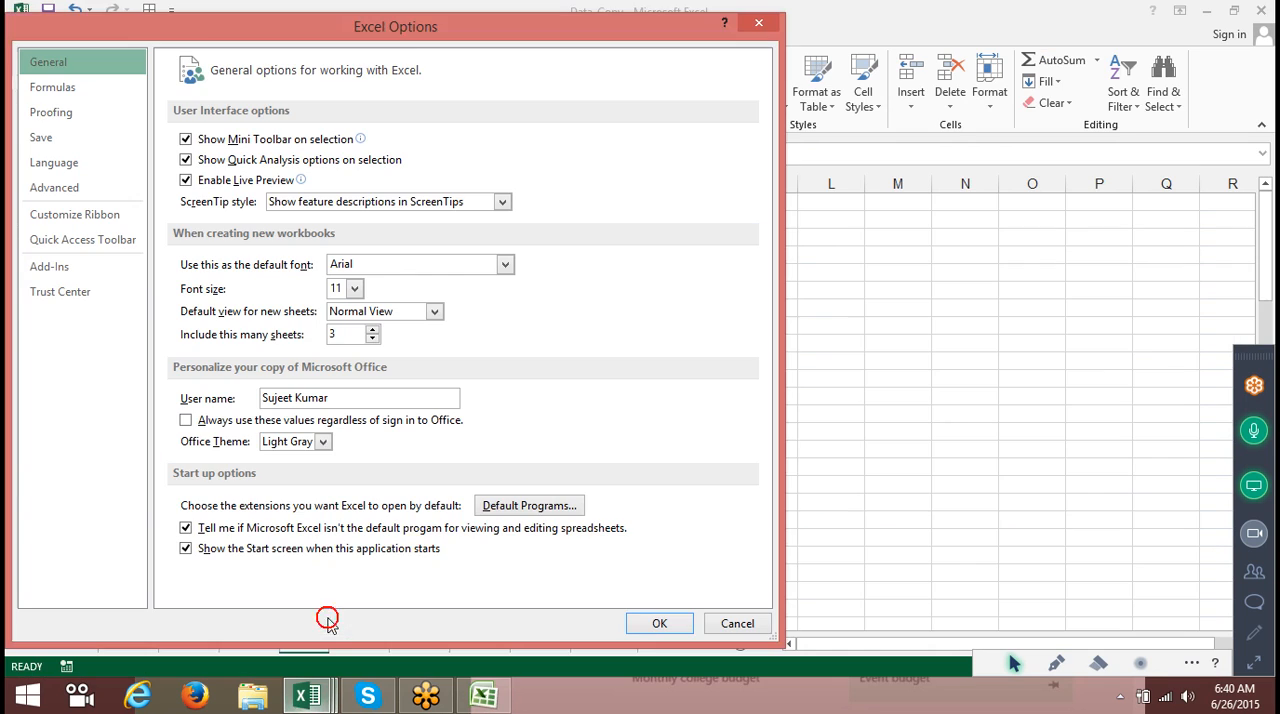
click(737, 623)
click(680, 308)
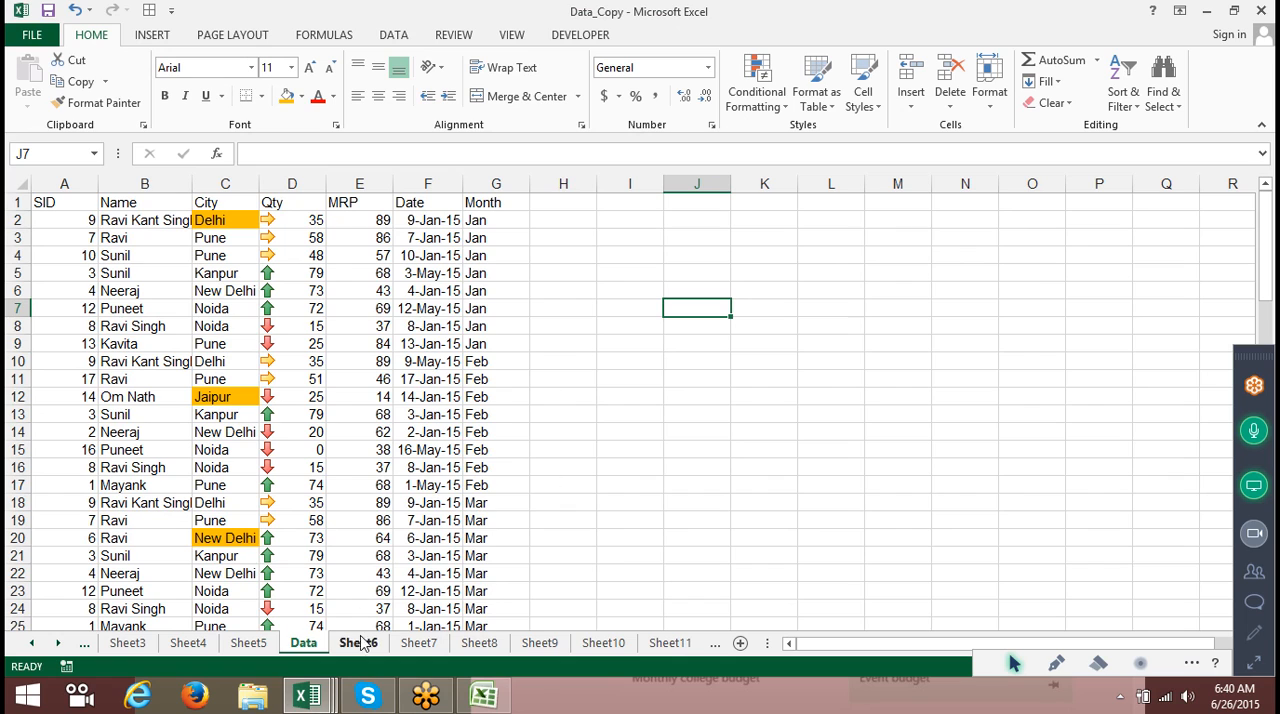
drag(76, 202, 490, 222)
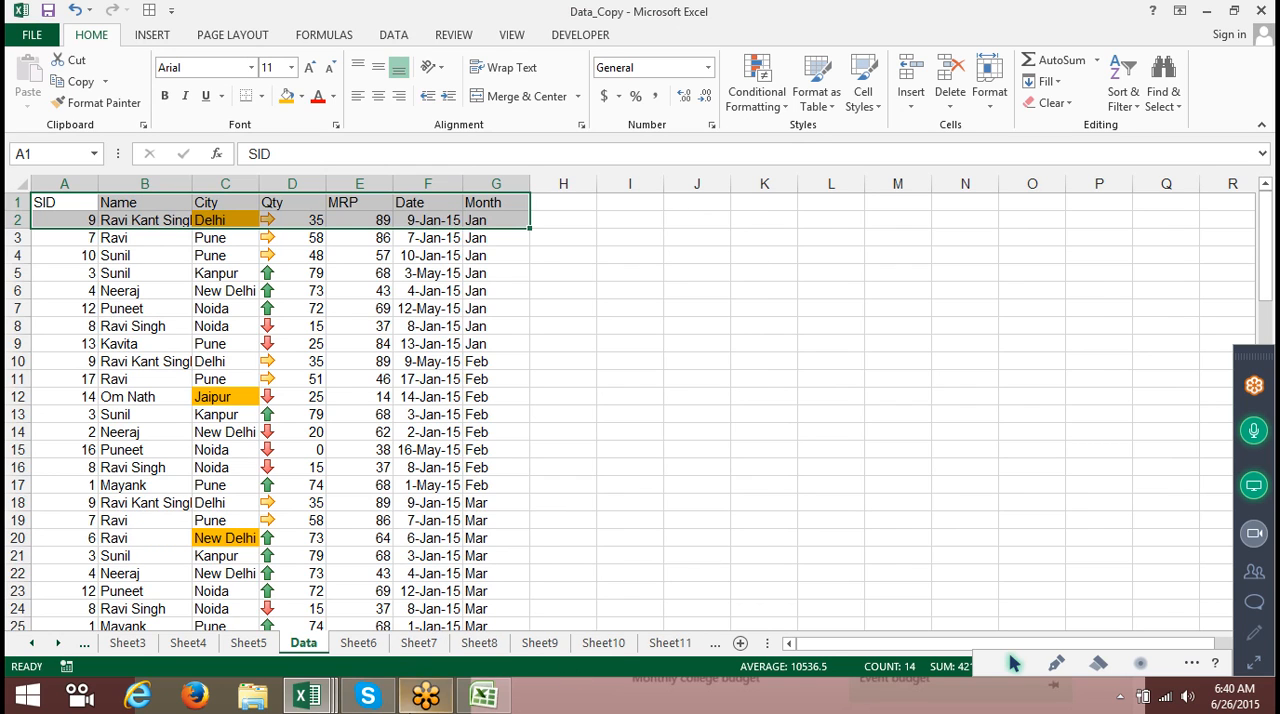
click(483, 695)
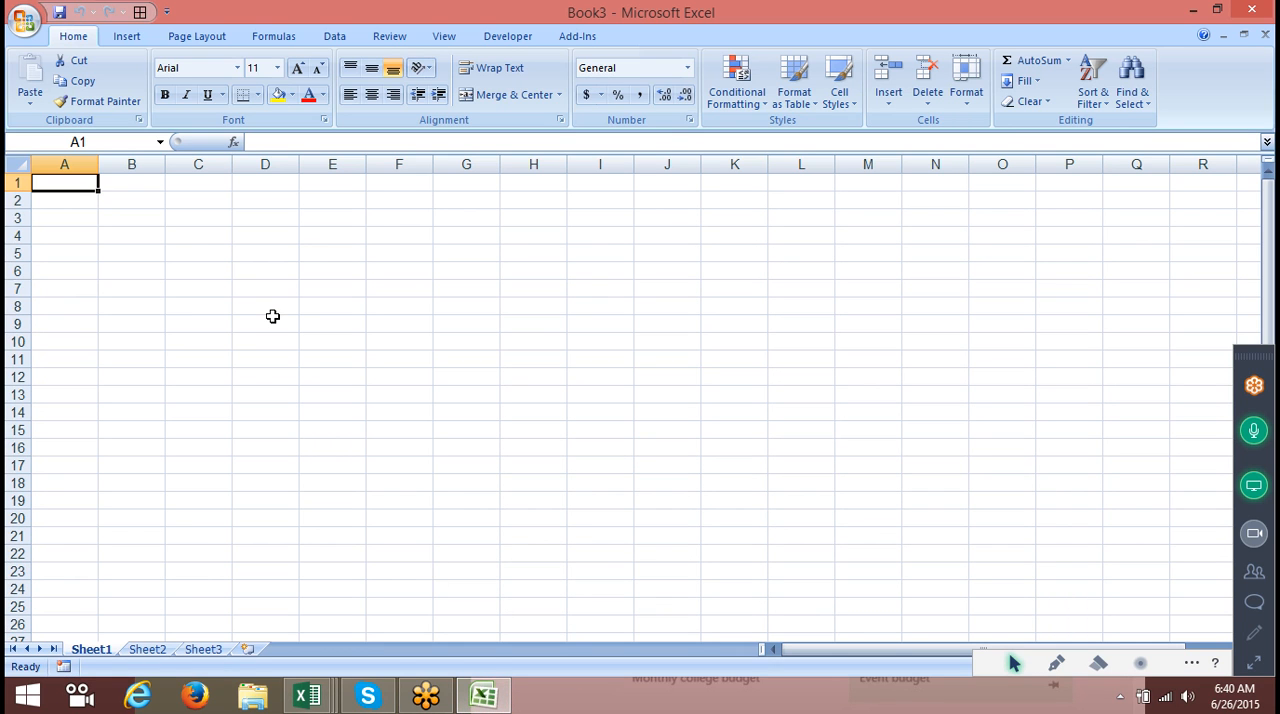
Enter the row labels Month in A1 and Sales in A2.
text(Month)
key(Return)
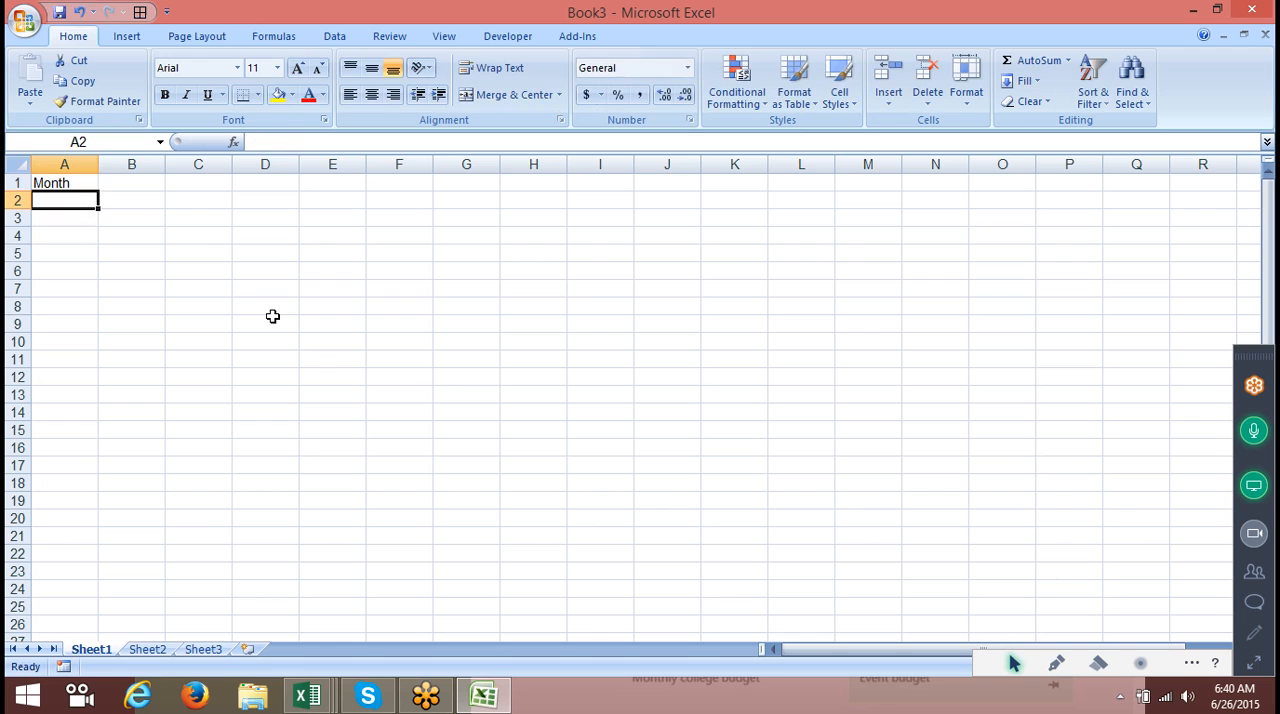
text(SAles)
key(Return)
Enter Jan in B1 and fill the month series across row 1 to Jun in G1.
key(Up)
key(Right)
key(Up)
text(Jan)
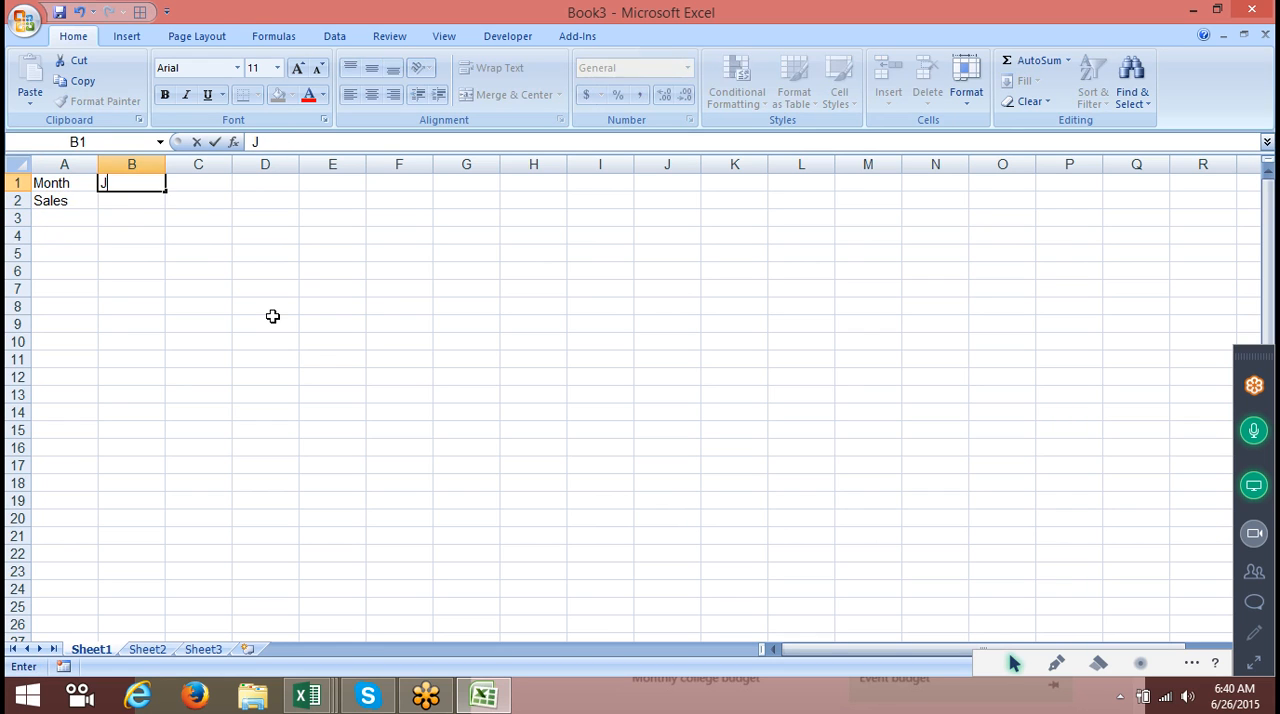
click(206, 281)
click(163, 187)
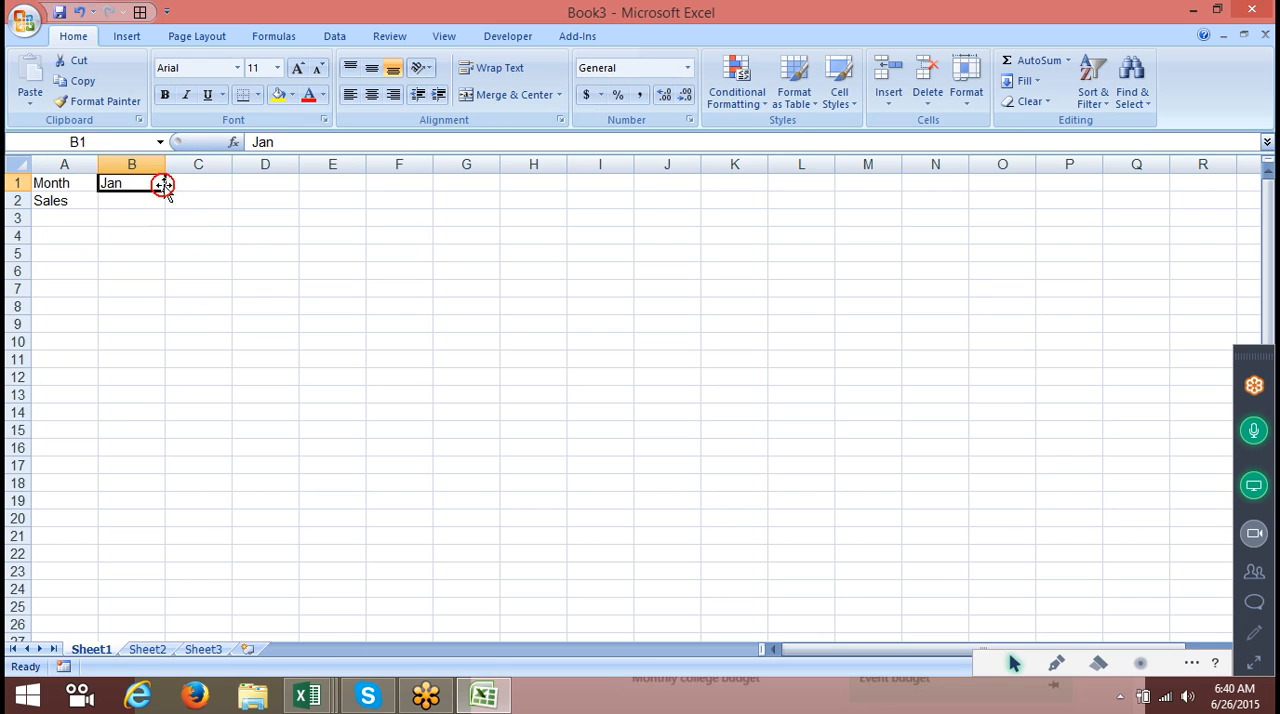
drag(165, 190, 505, 210)
Enter the sales figures 52, 36, 85, 25, 45 and 36 under Jan to Jun in row 2.
click(137, 202)
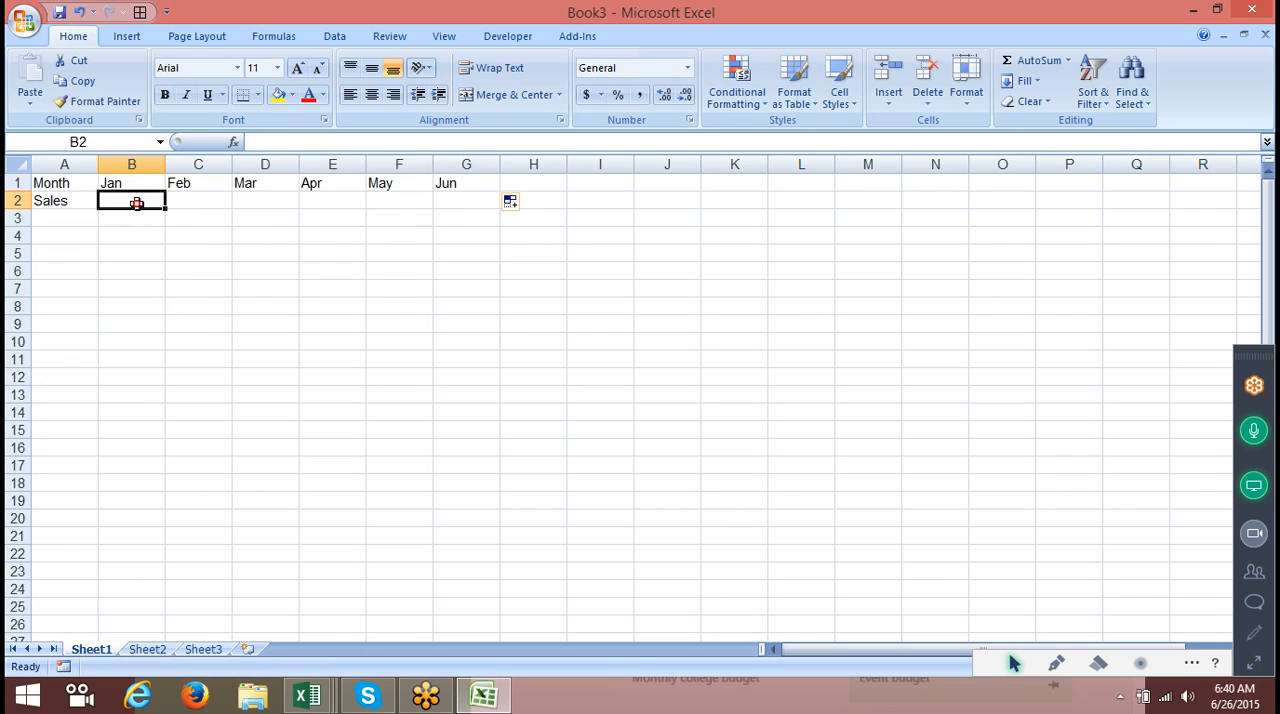
text(52)
key(Tab)
text(36)
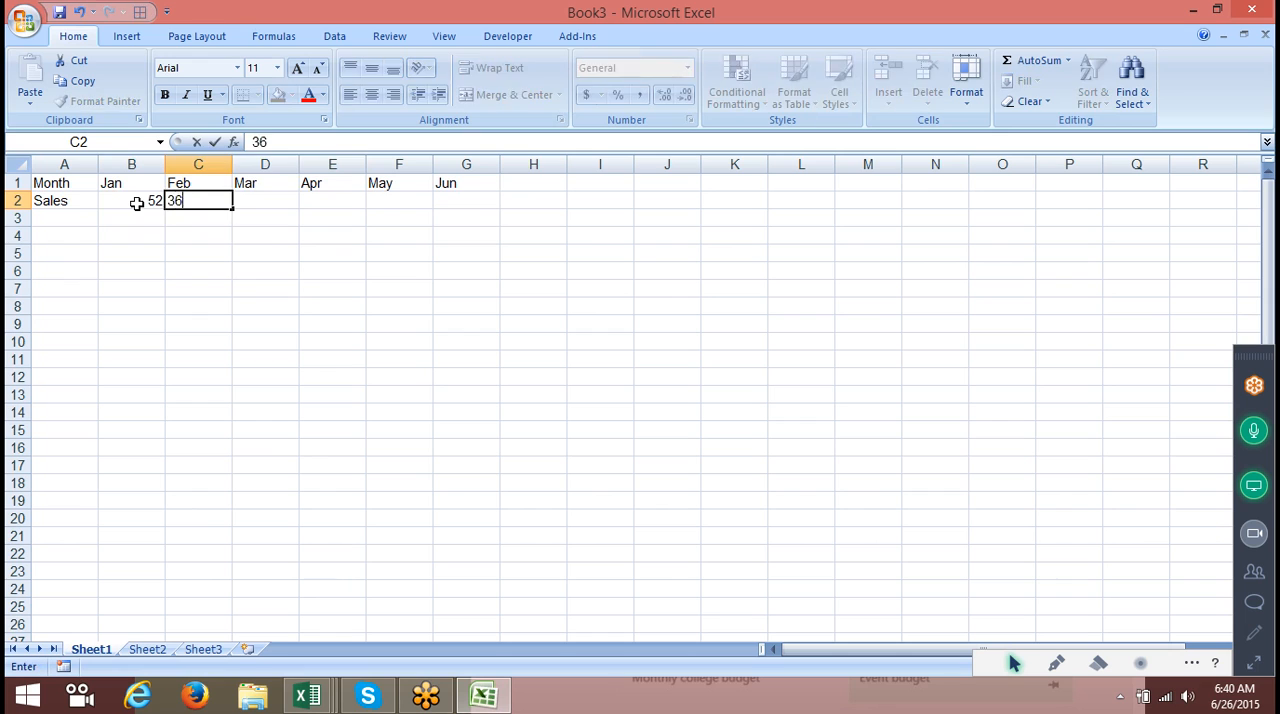
key(Tab)
text(85)
key(Tab)
text(25)
key(Tab)
text(45)
key(Tab)
text(36)
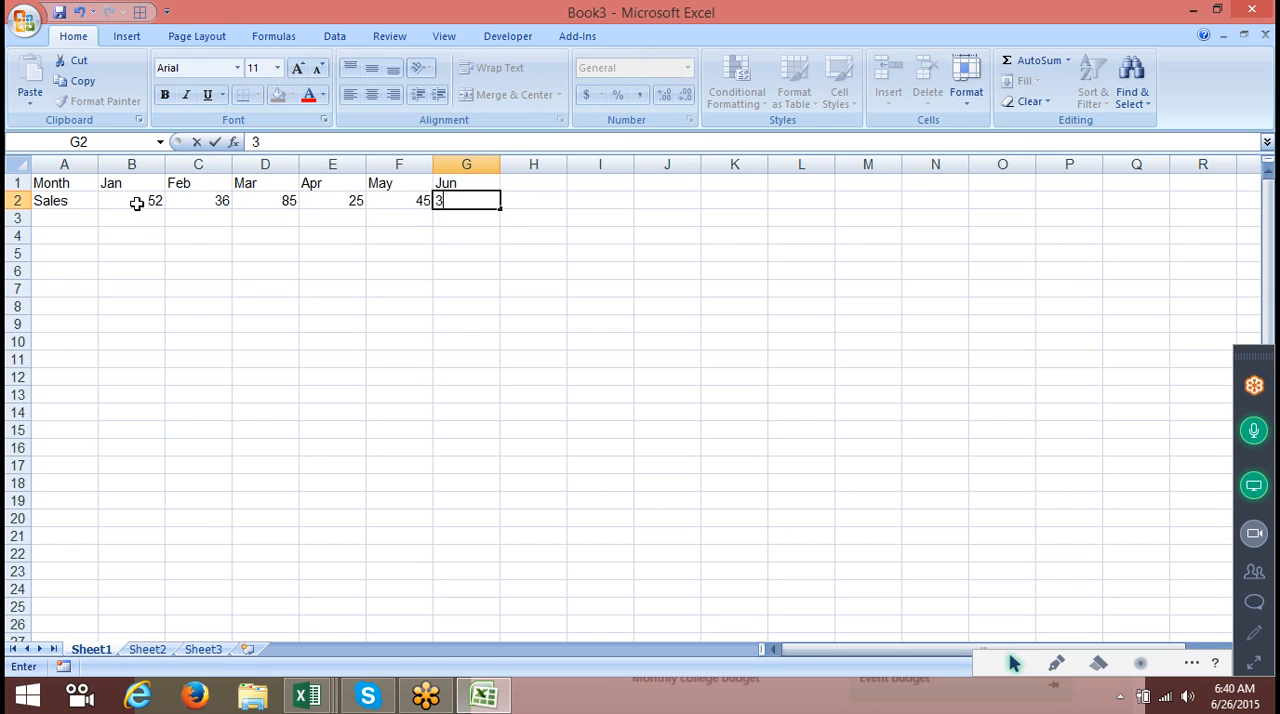
key(Return)
text(3)
drag(63, 186, 205, 206)
click(157, 214)
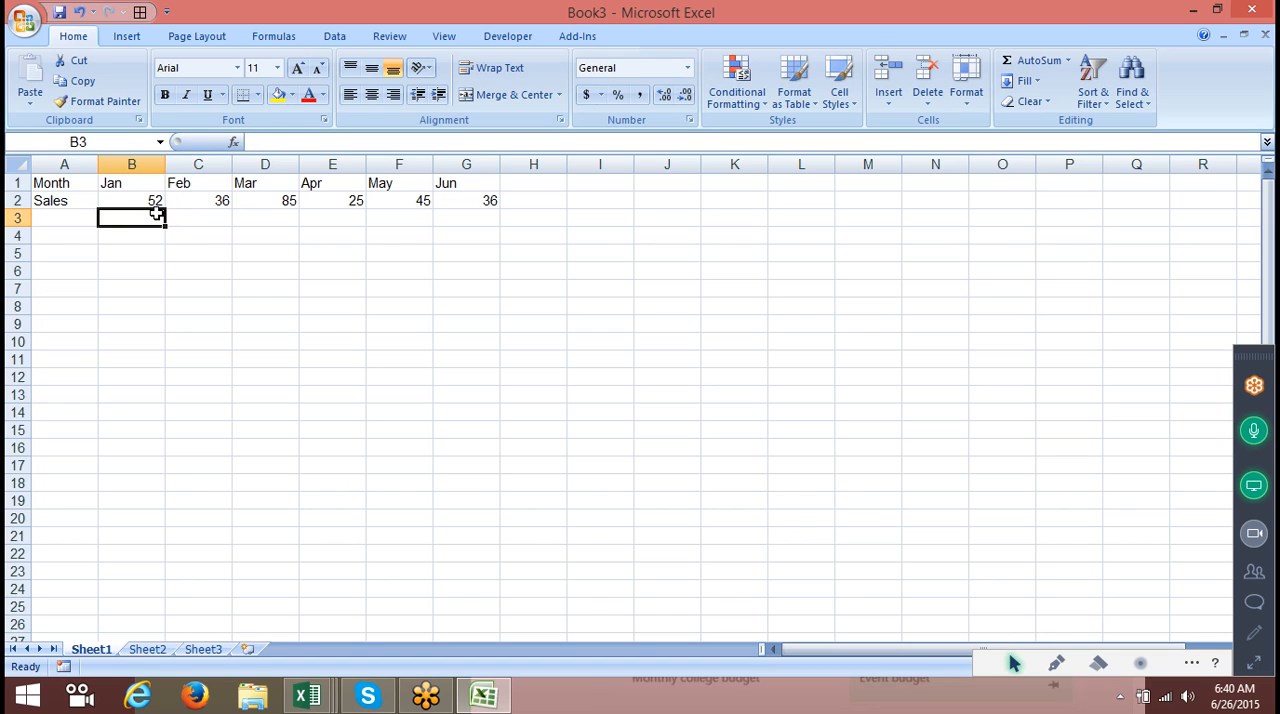
Custom-sort A1:G2 left to right by Row 2, values smallest to largest.
drag(83, 184, 491, 203)
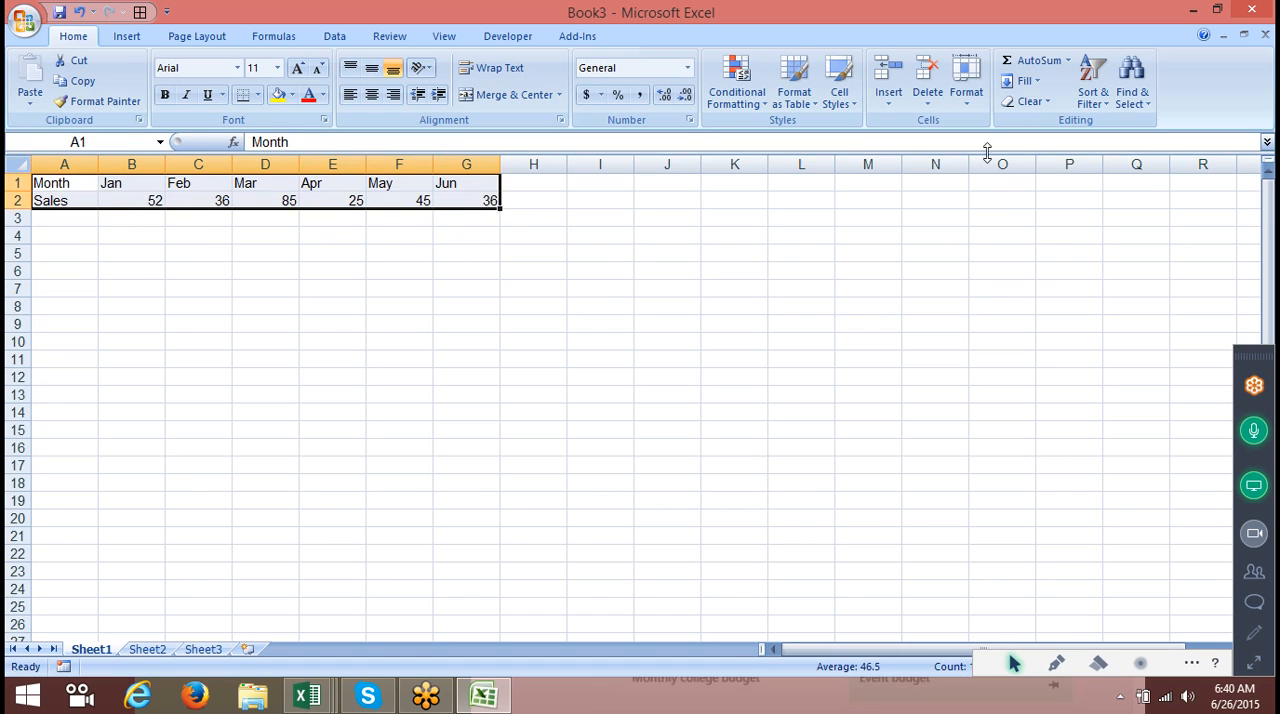
click(1038, 80)
click(1093, 78)
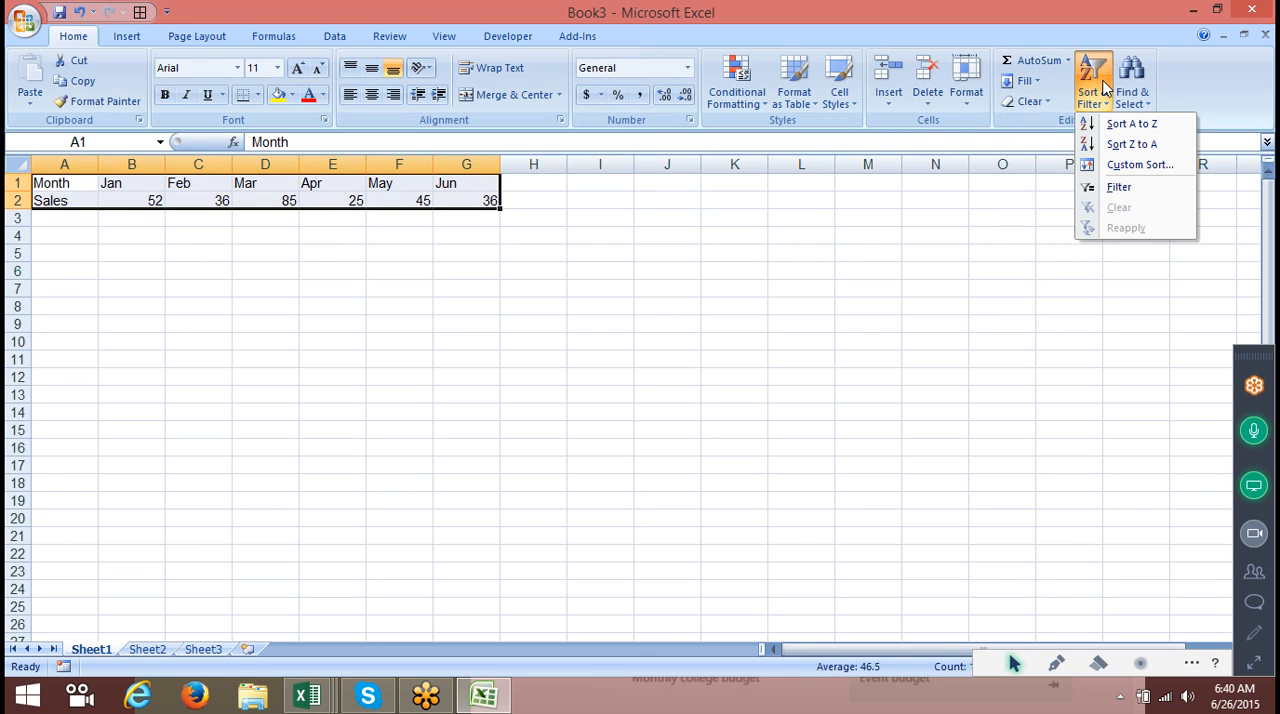
click(1133, 164)
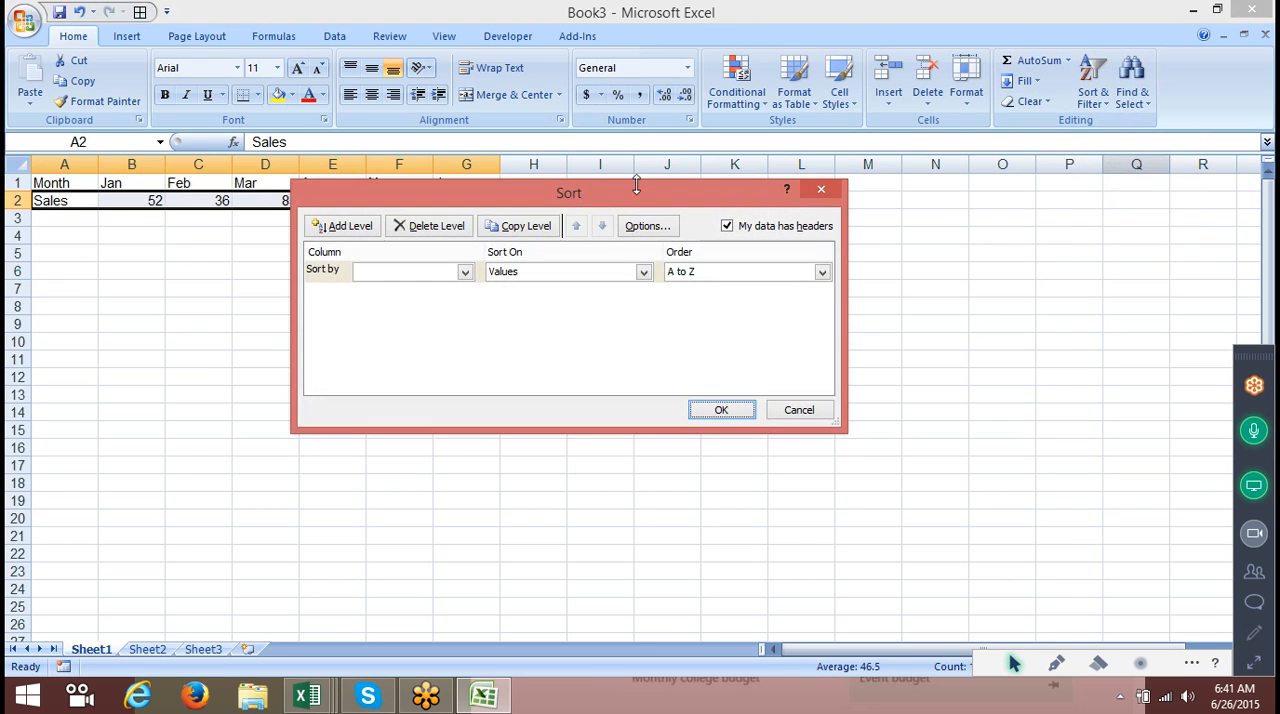
drag(500, 203, 693, 209)
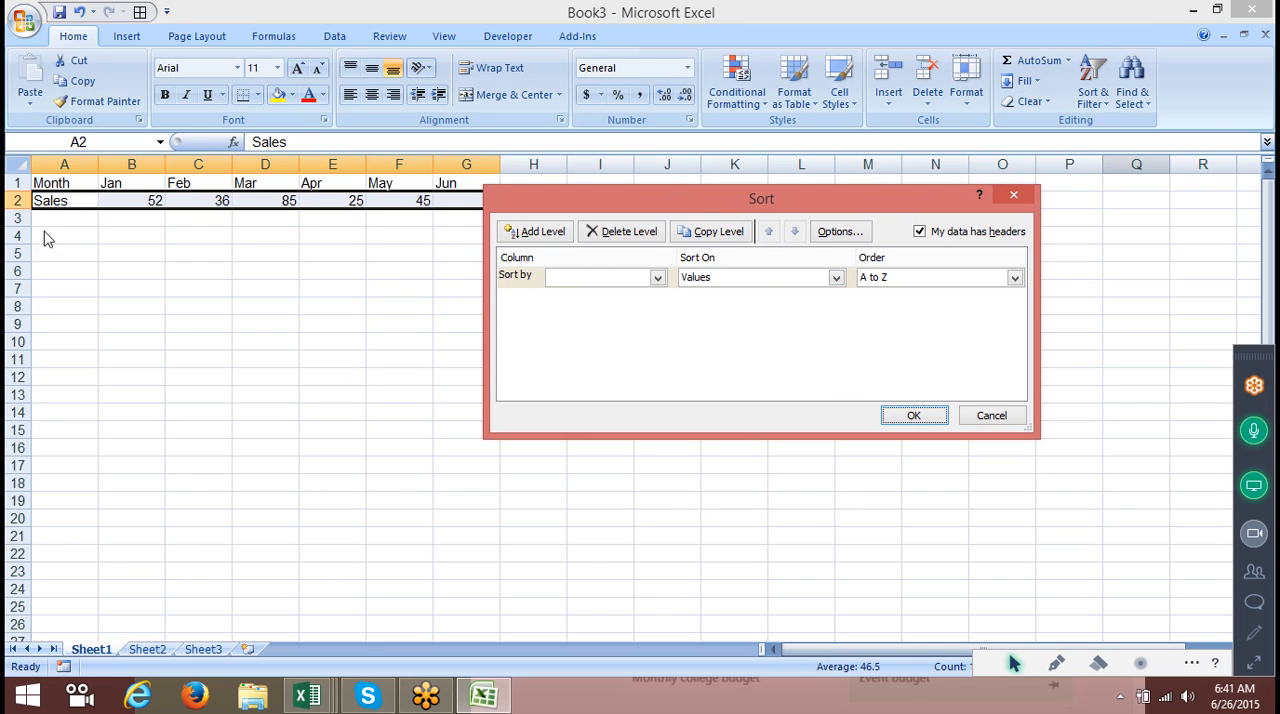
click(851, 237)
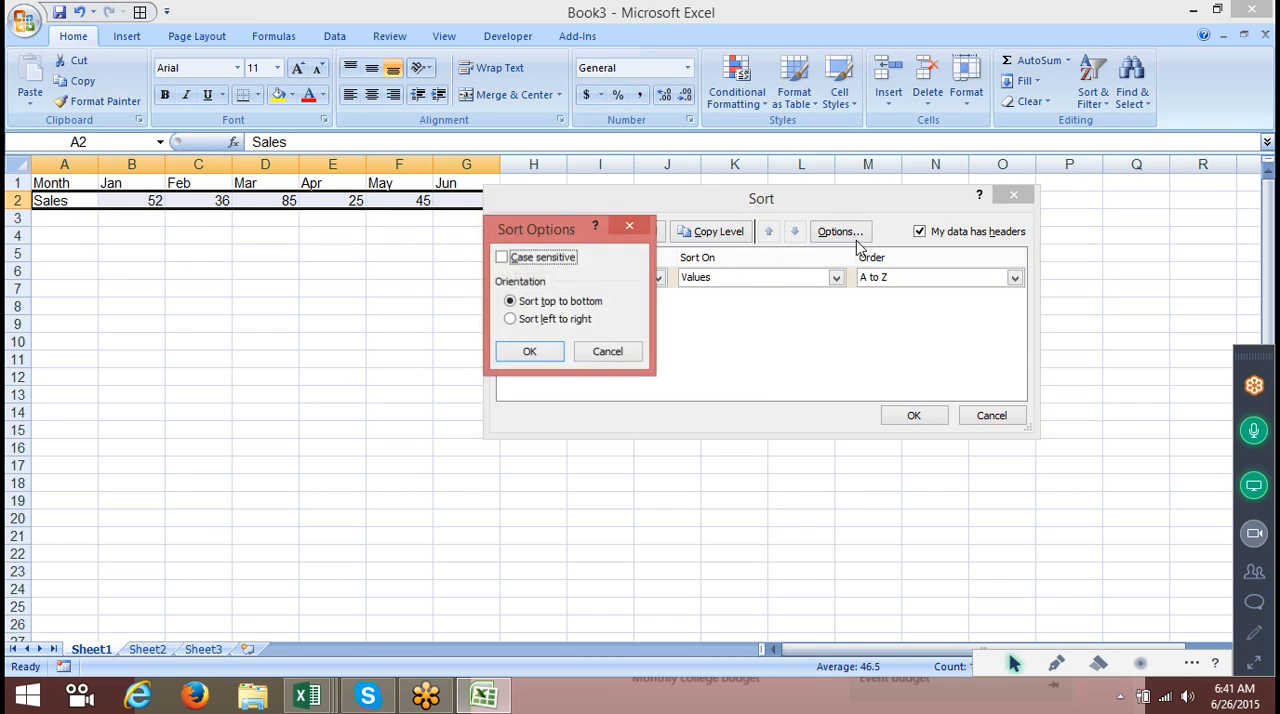
click(546, 324)
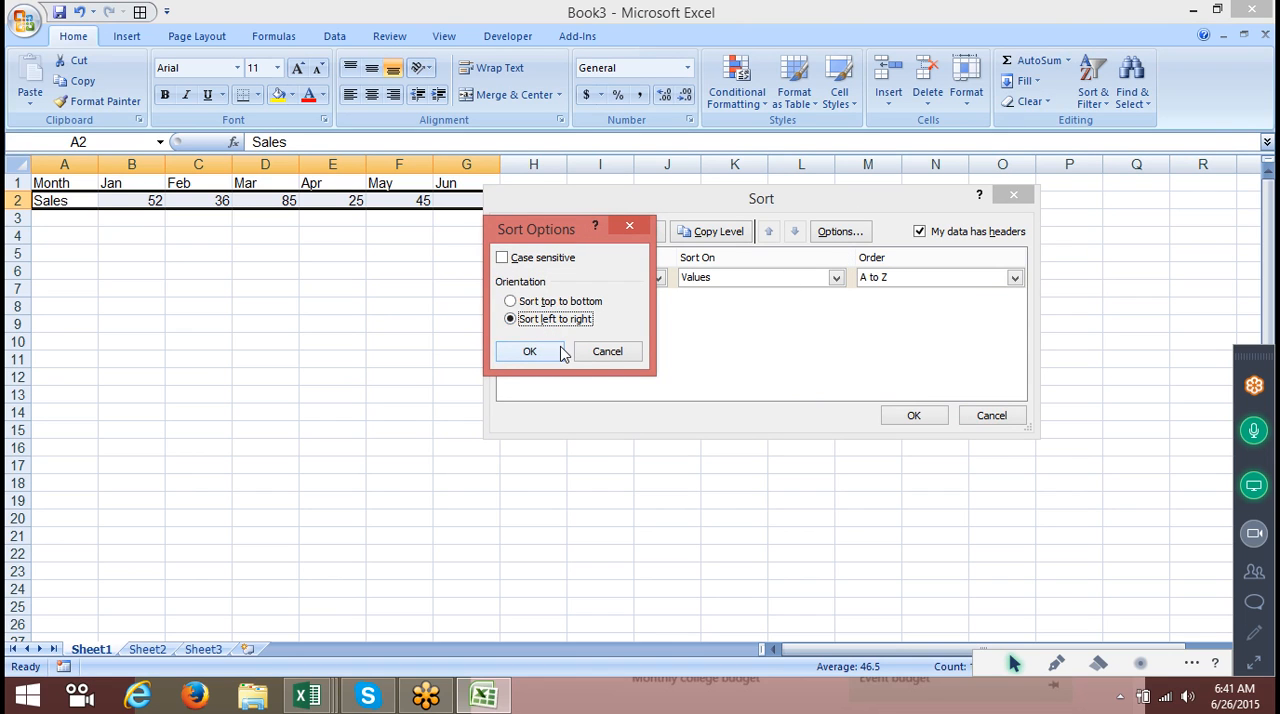
click(529, 352)
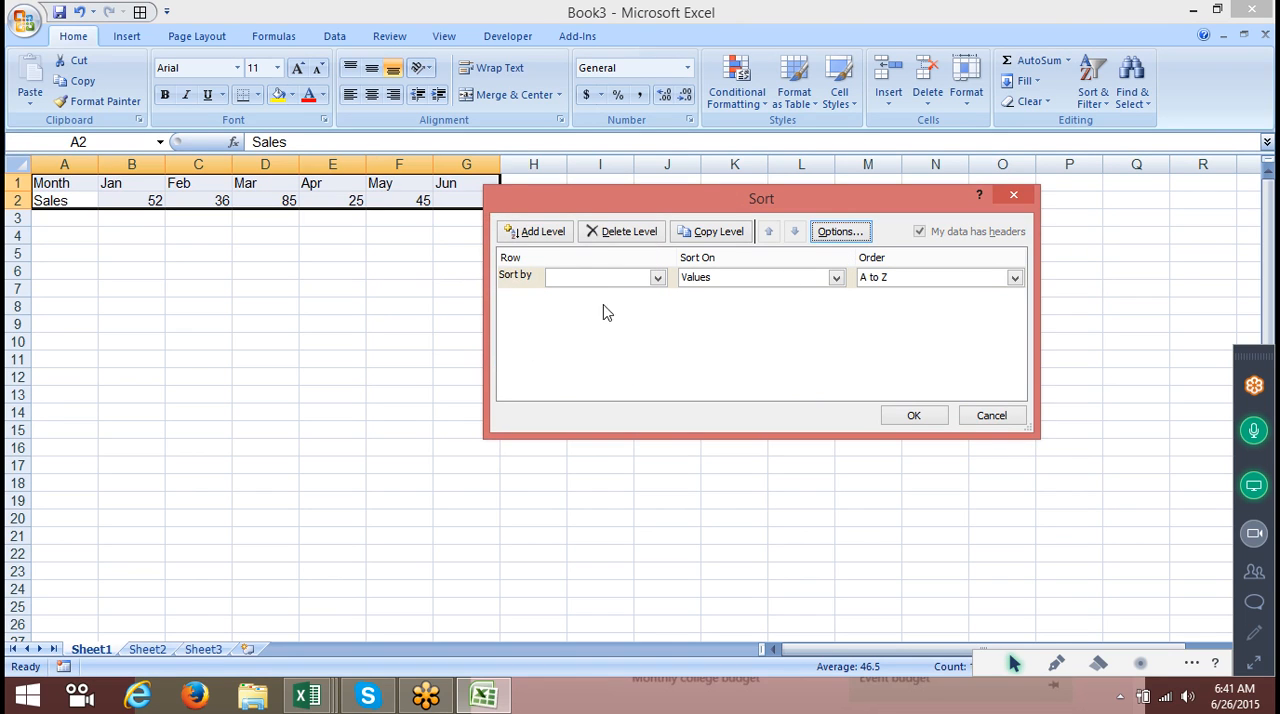
click(614, 279)
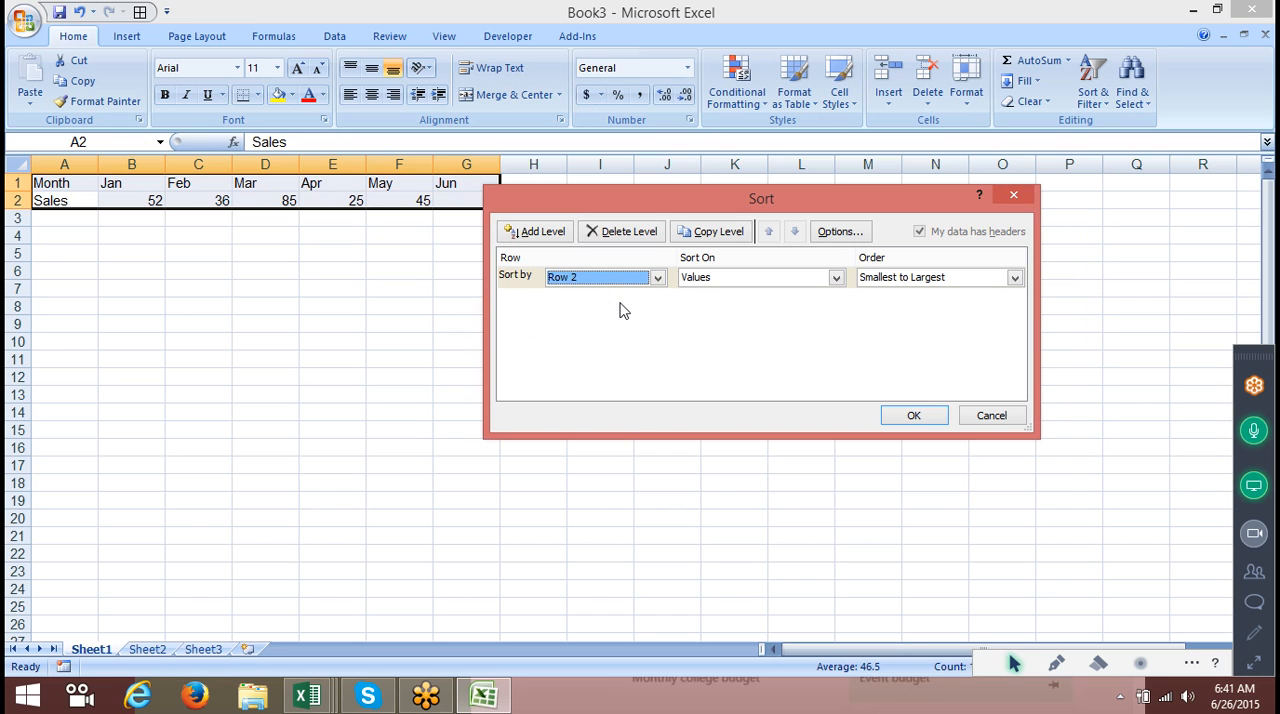
click(918, 423)
Close the Book3 workbook without saving changes.
drag(74, 195, 378, 183)
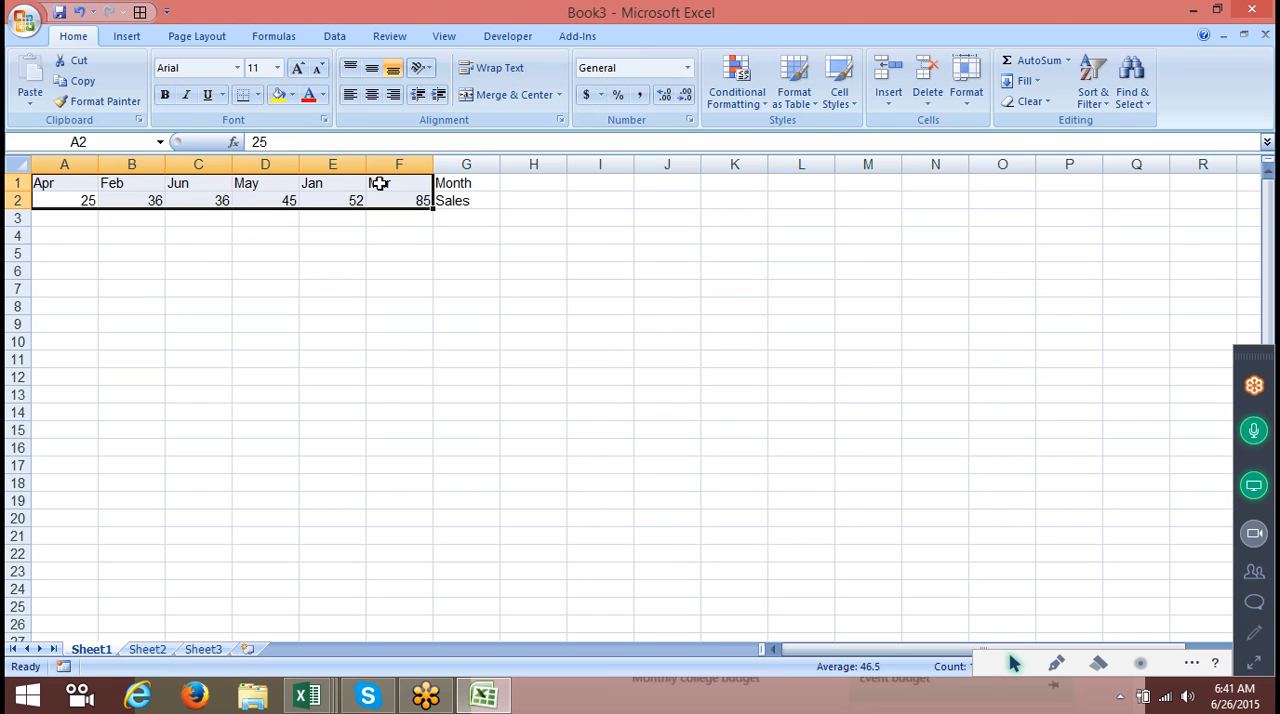
click(1251, 10)
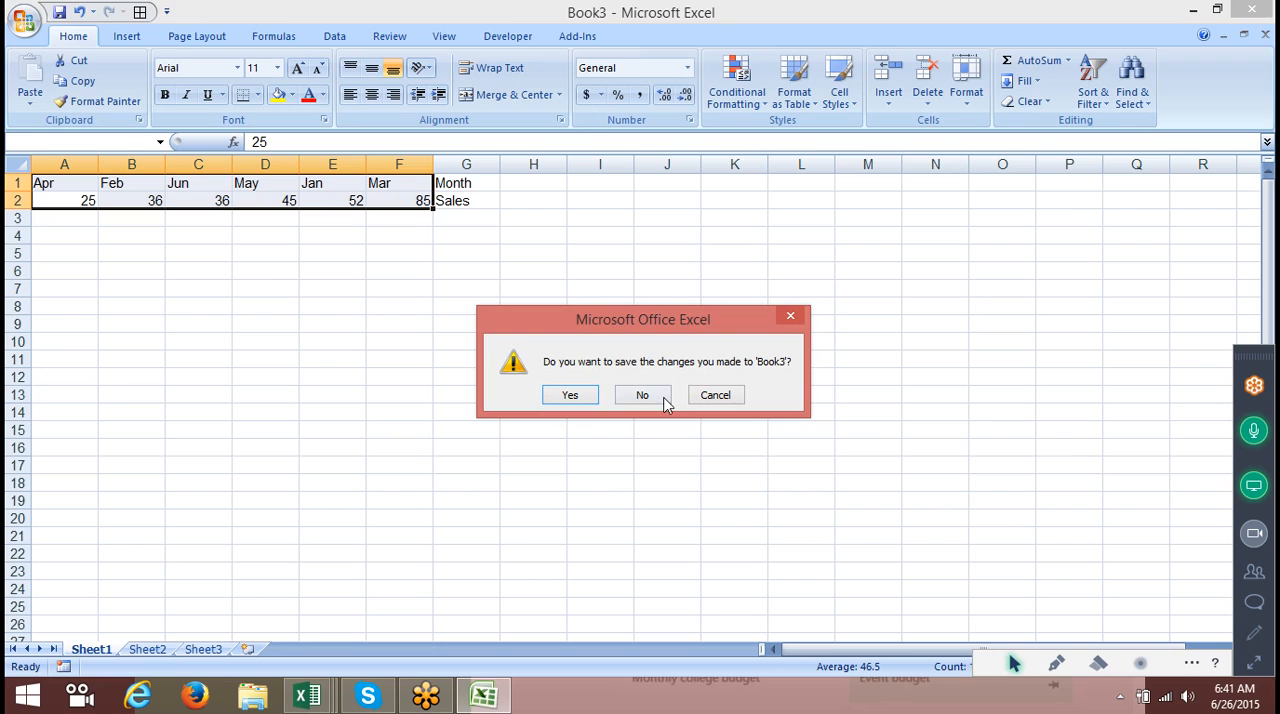
click(658, 398)
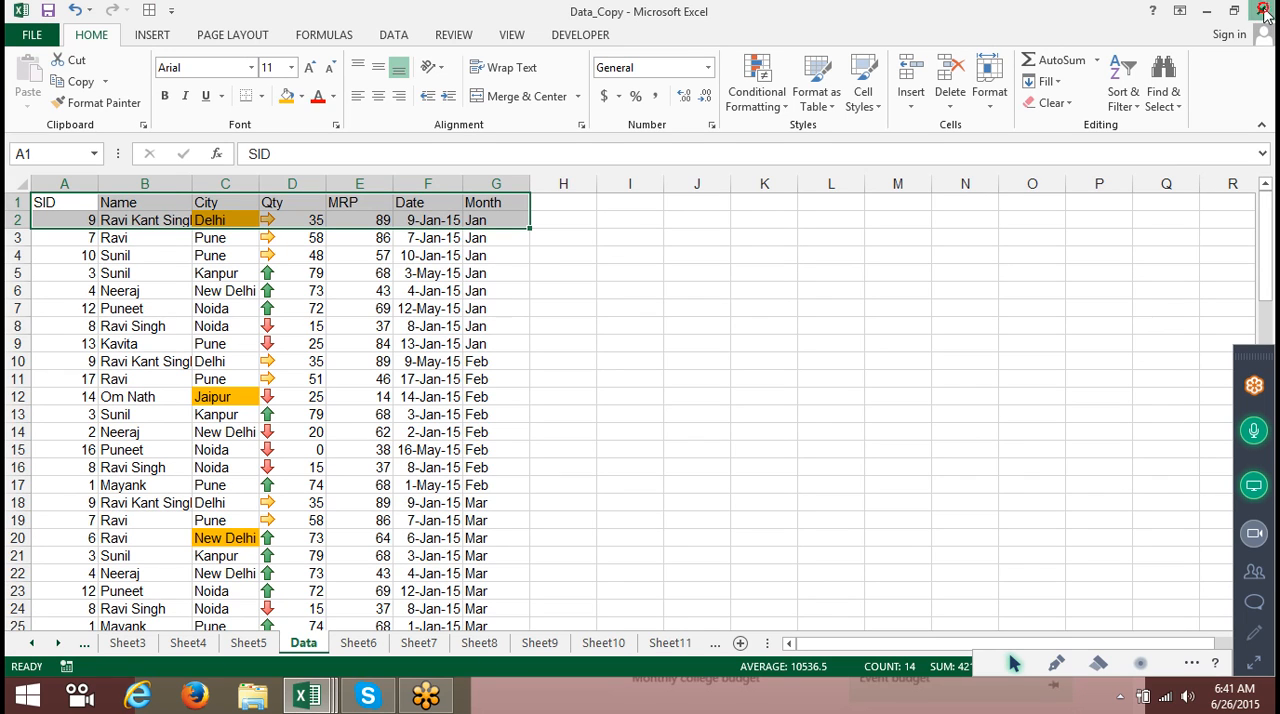
Close the Data_Copy, Book2 and Book1 workbooks without saving.
click(1261, 11)
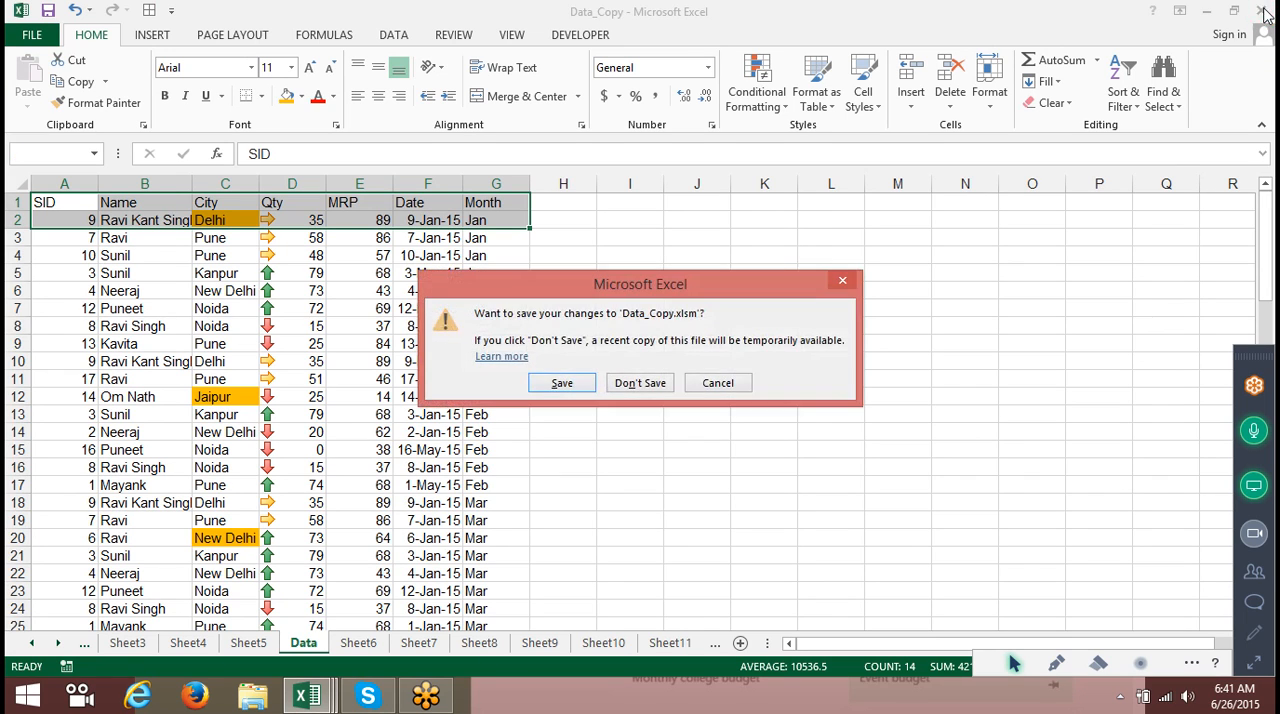
click(618, 385)
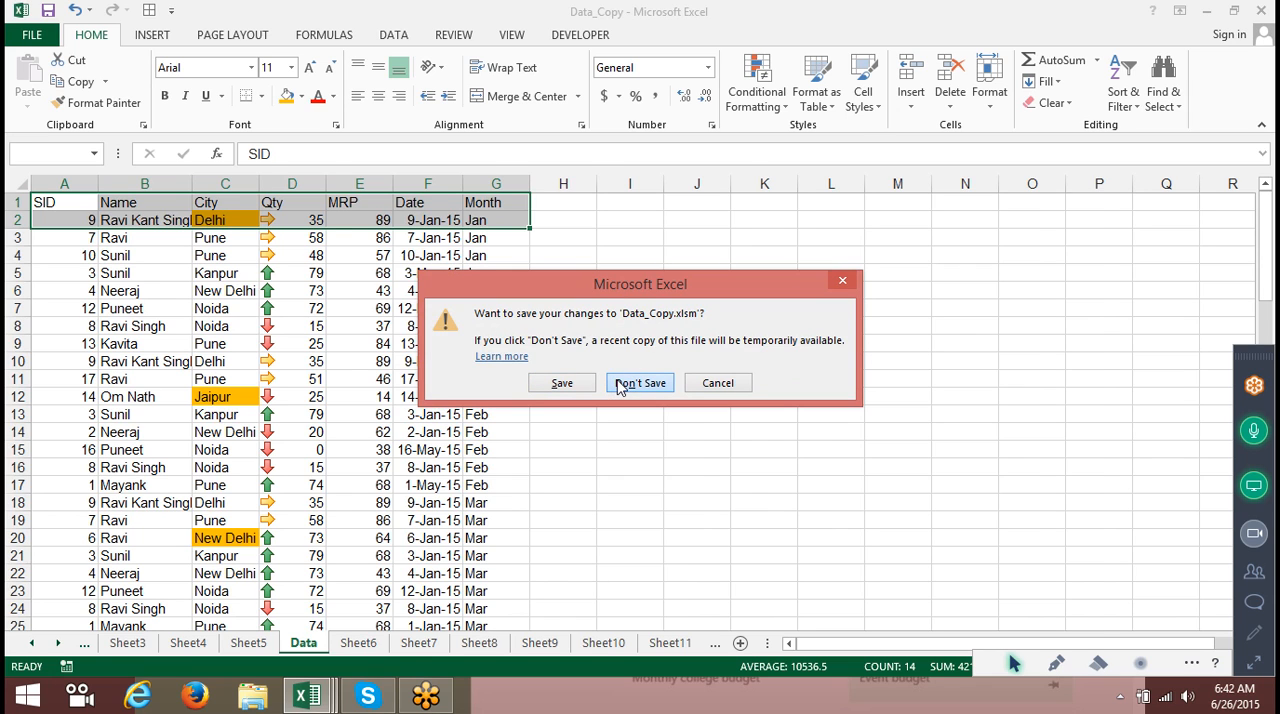
click(1265, 12)
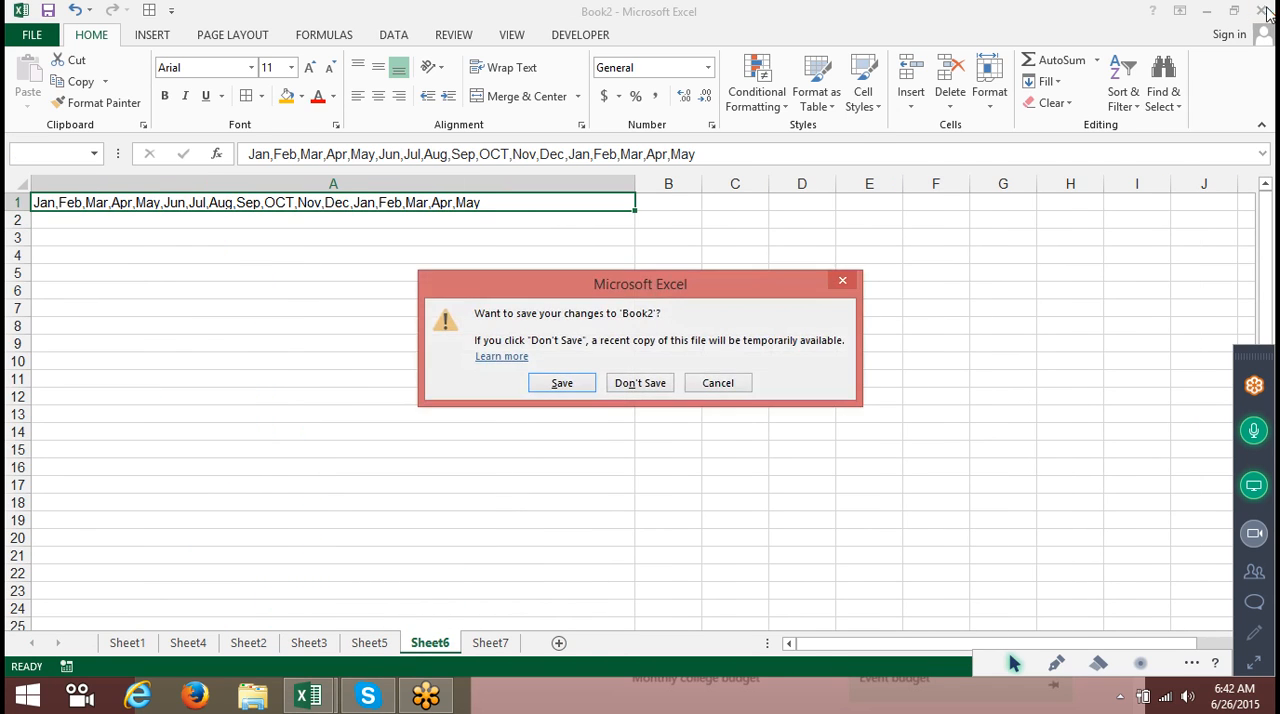
click(666, 383)
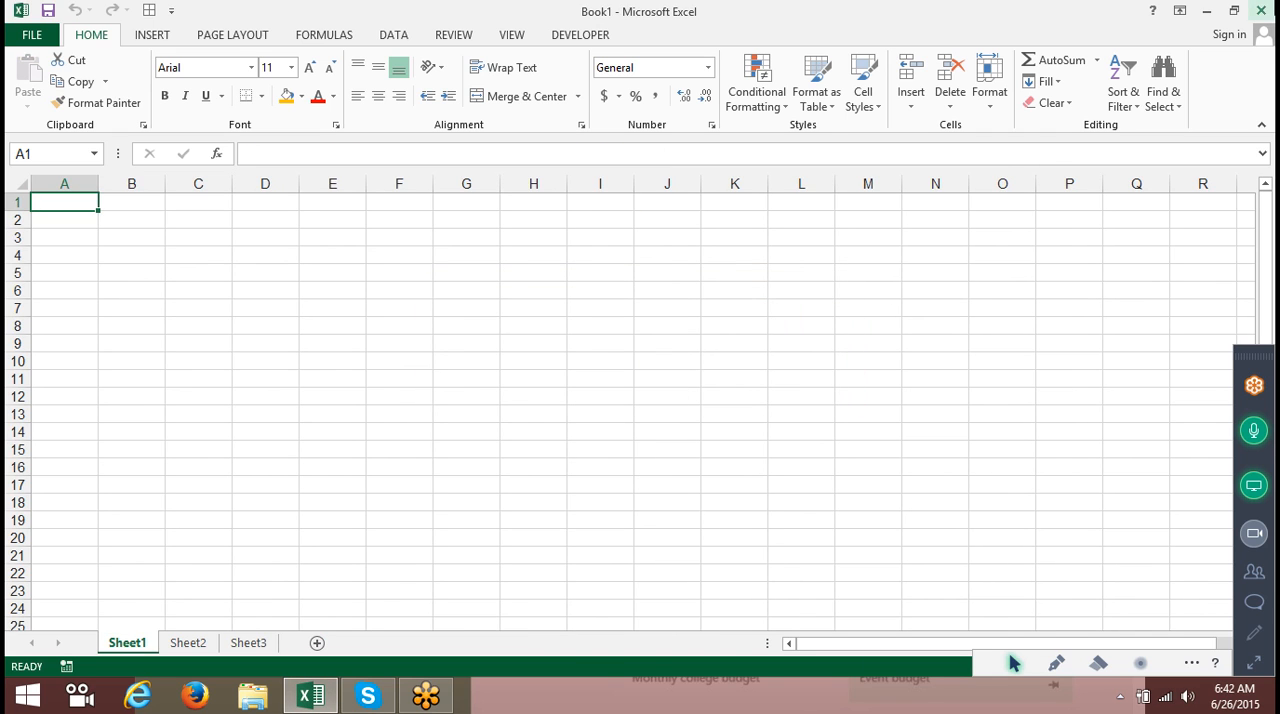
click(1261, 10)
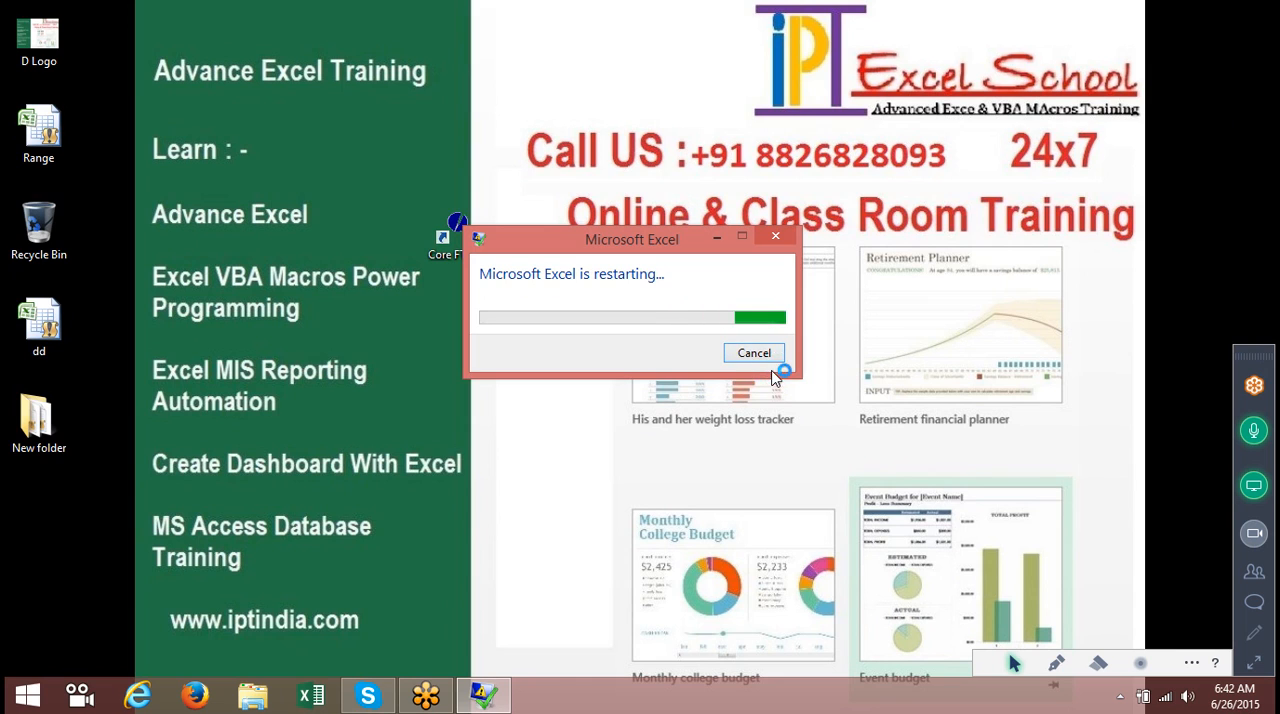
click(770, 350)
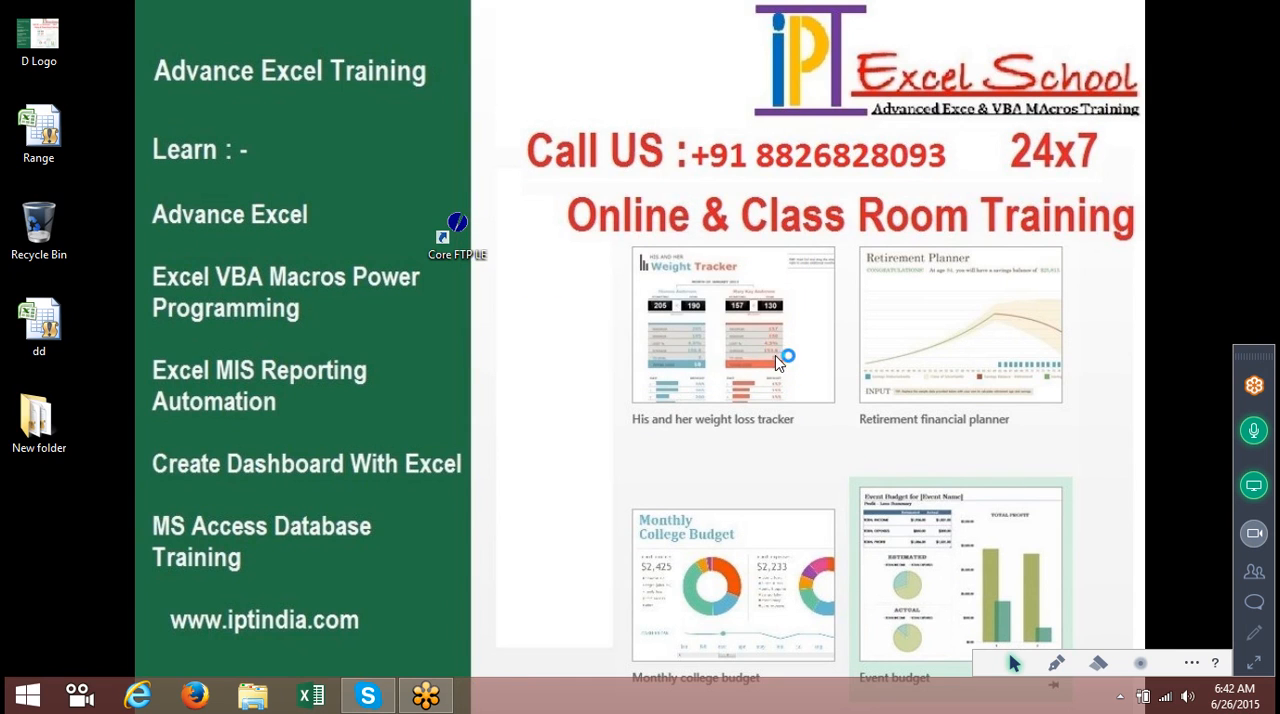
click(1256, 663)
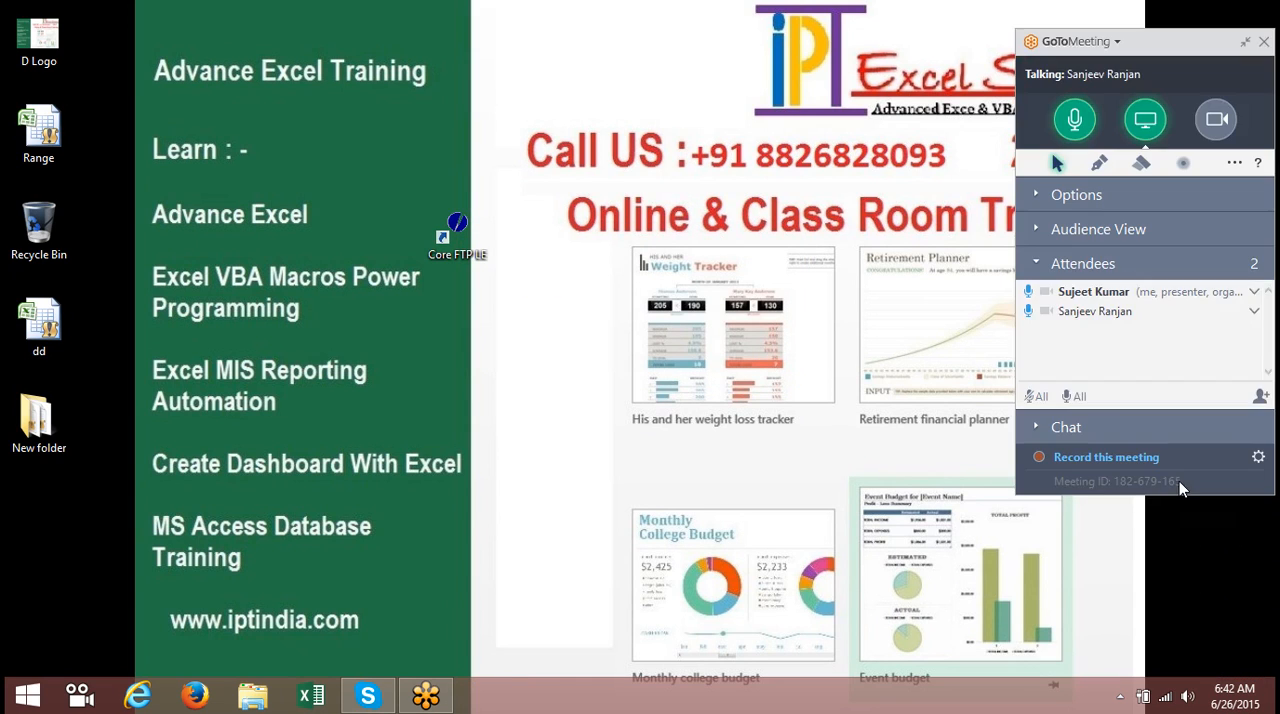